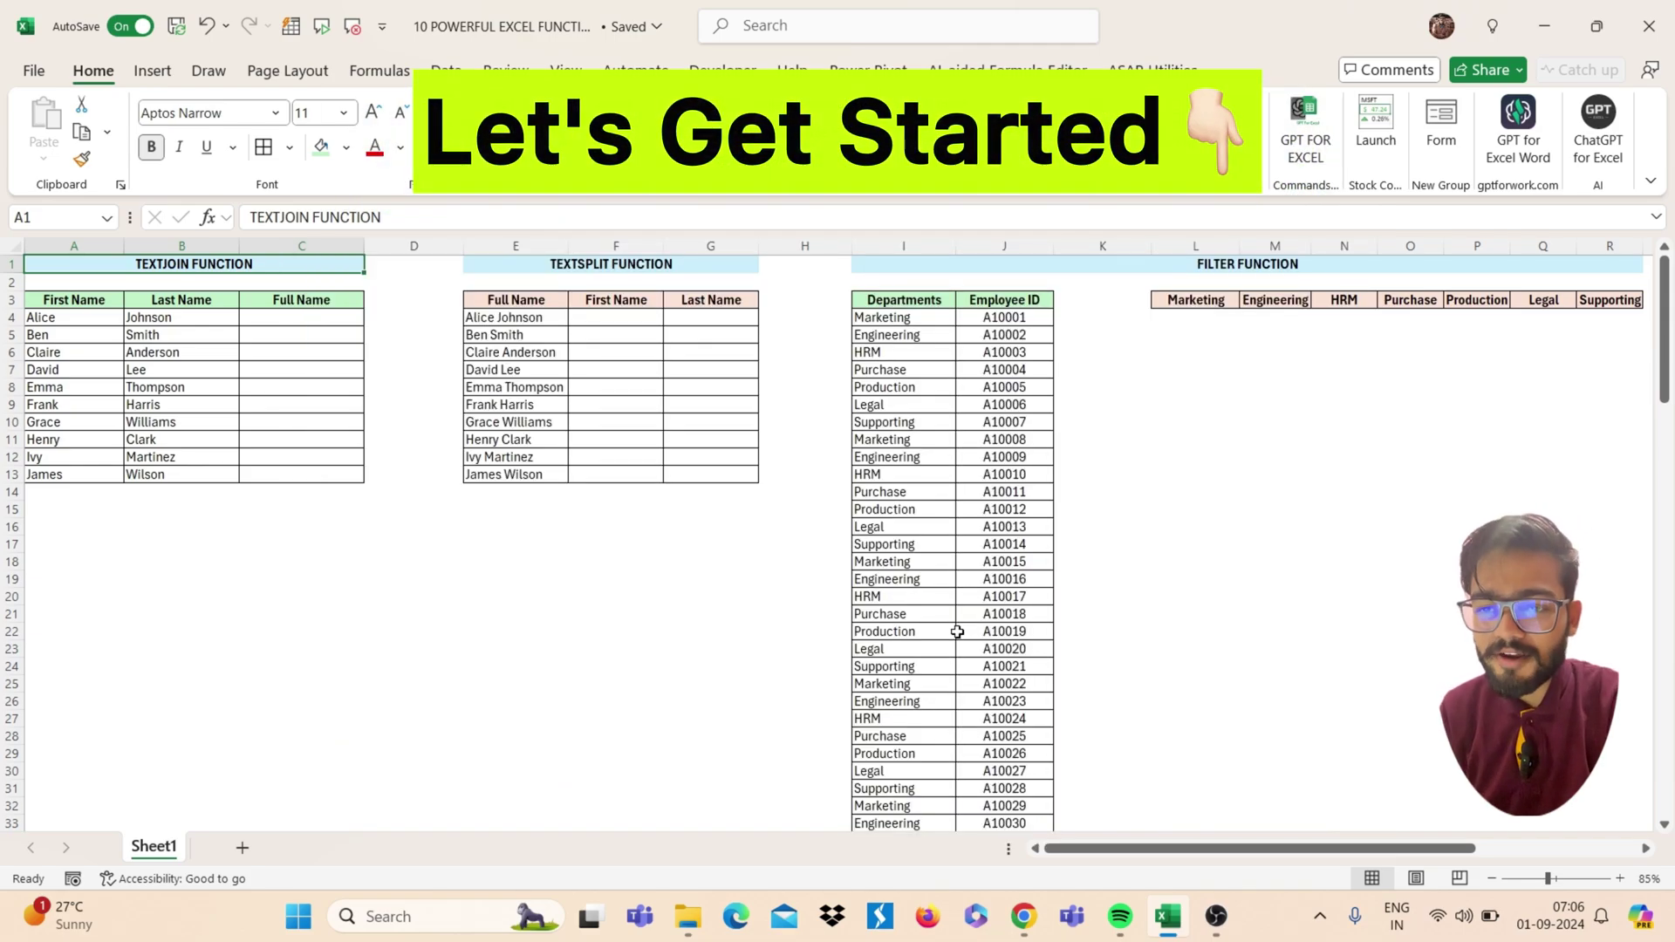
Enter =TEXTJOIN(" ",TRUE,A4:B4) in C4 to join the first and last name
left_click(312, 316)
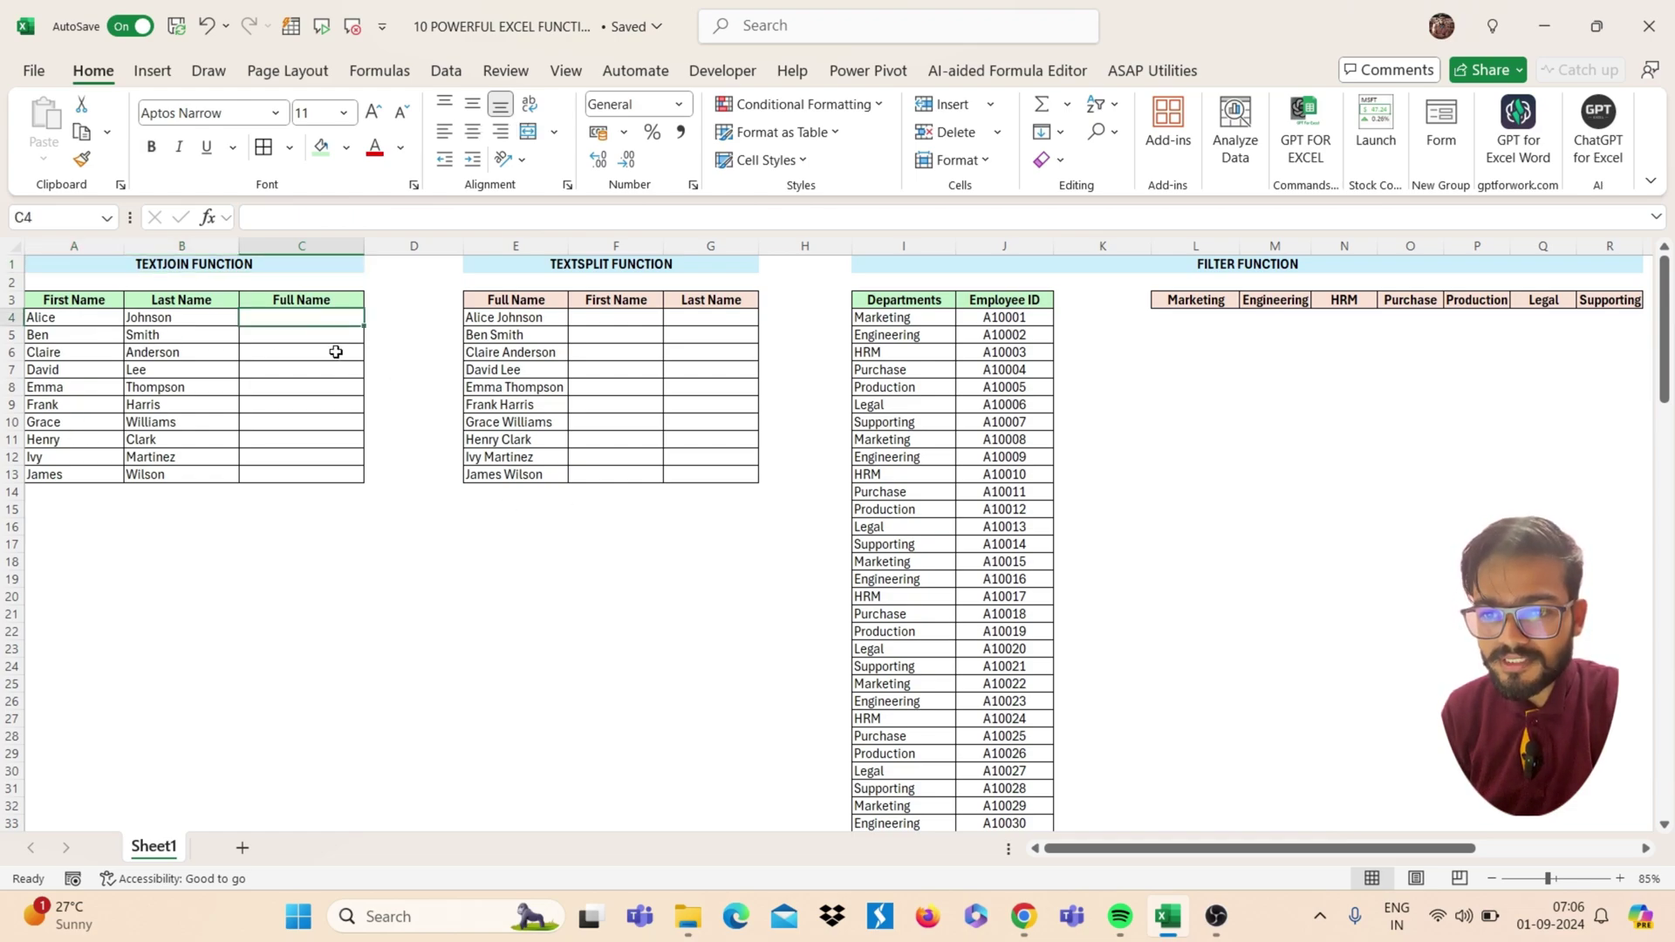
type("=")
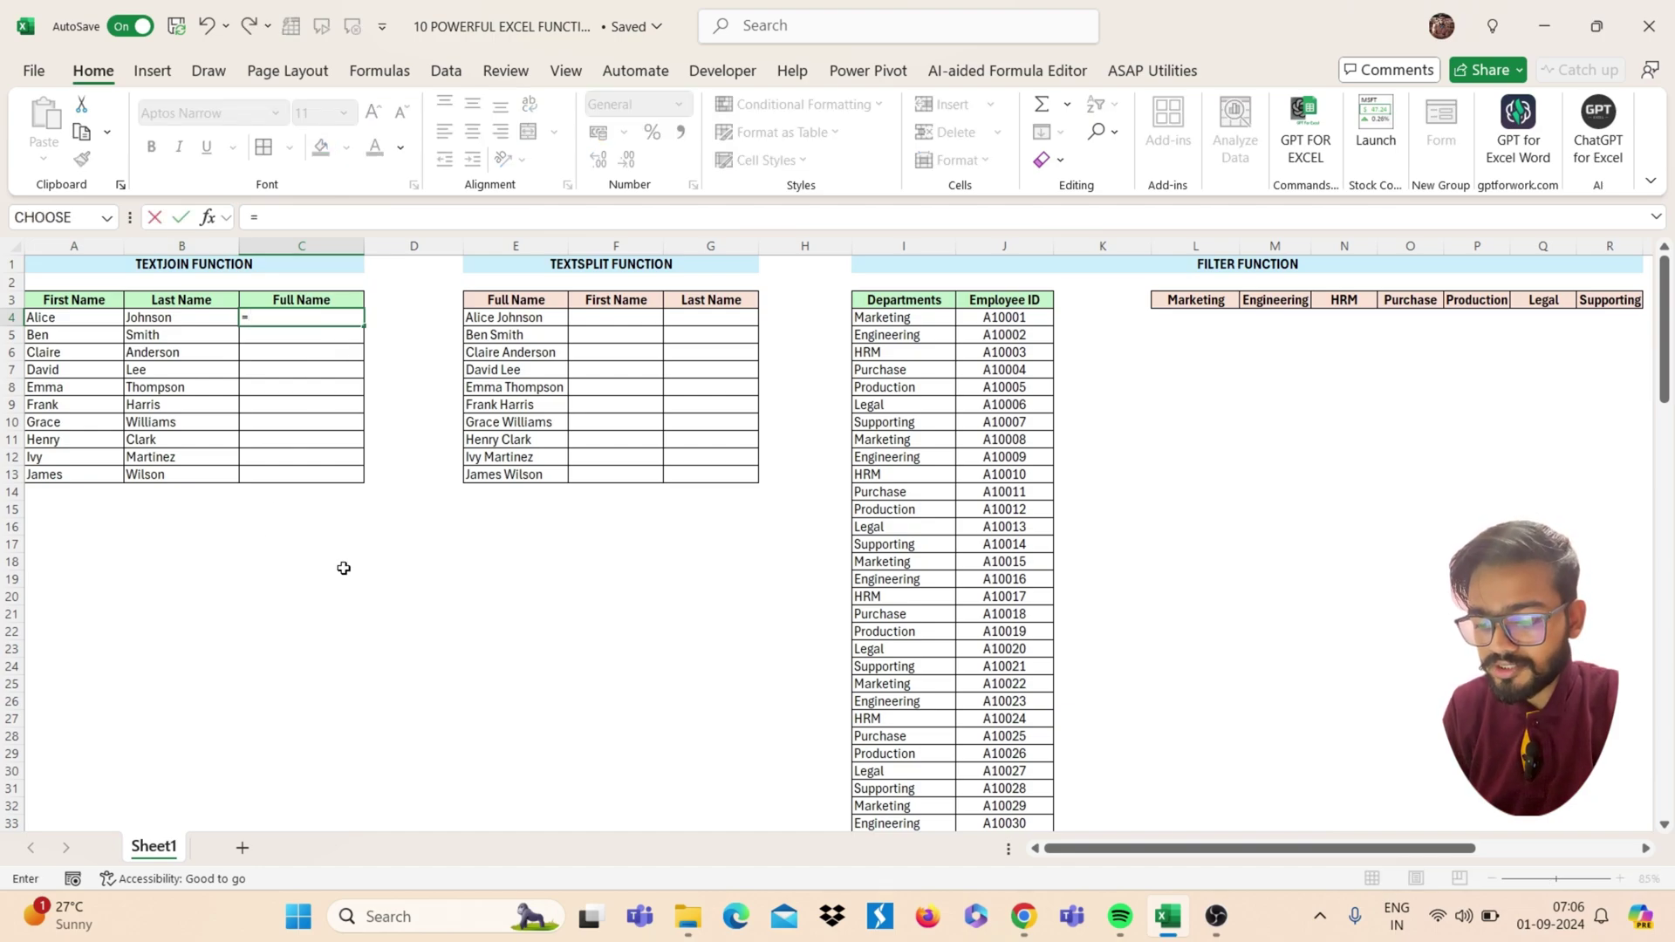
type("TEXTJOIN")
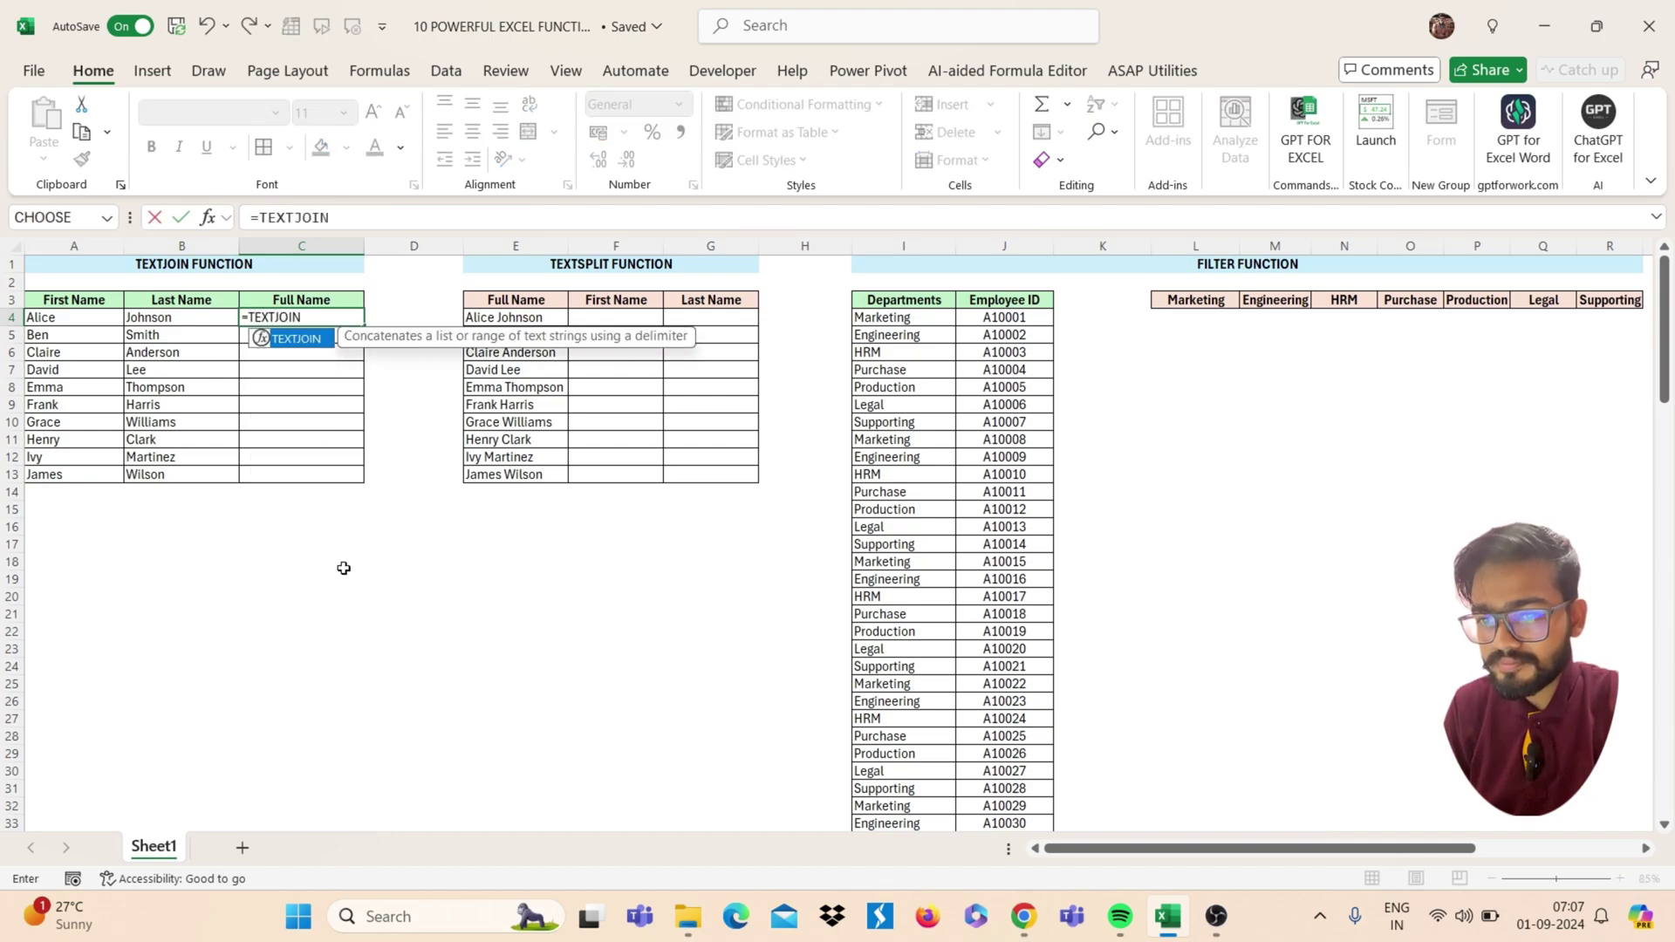
type("(")
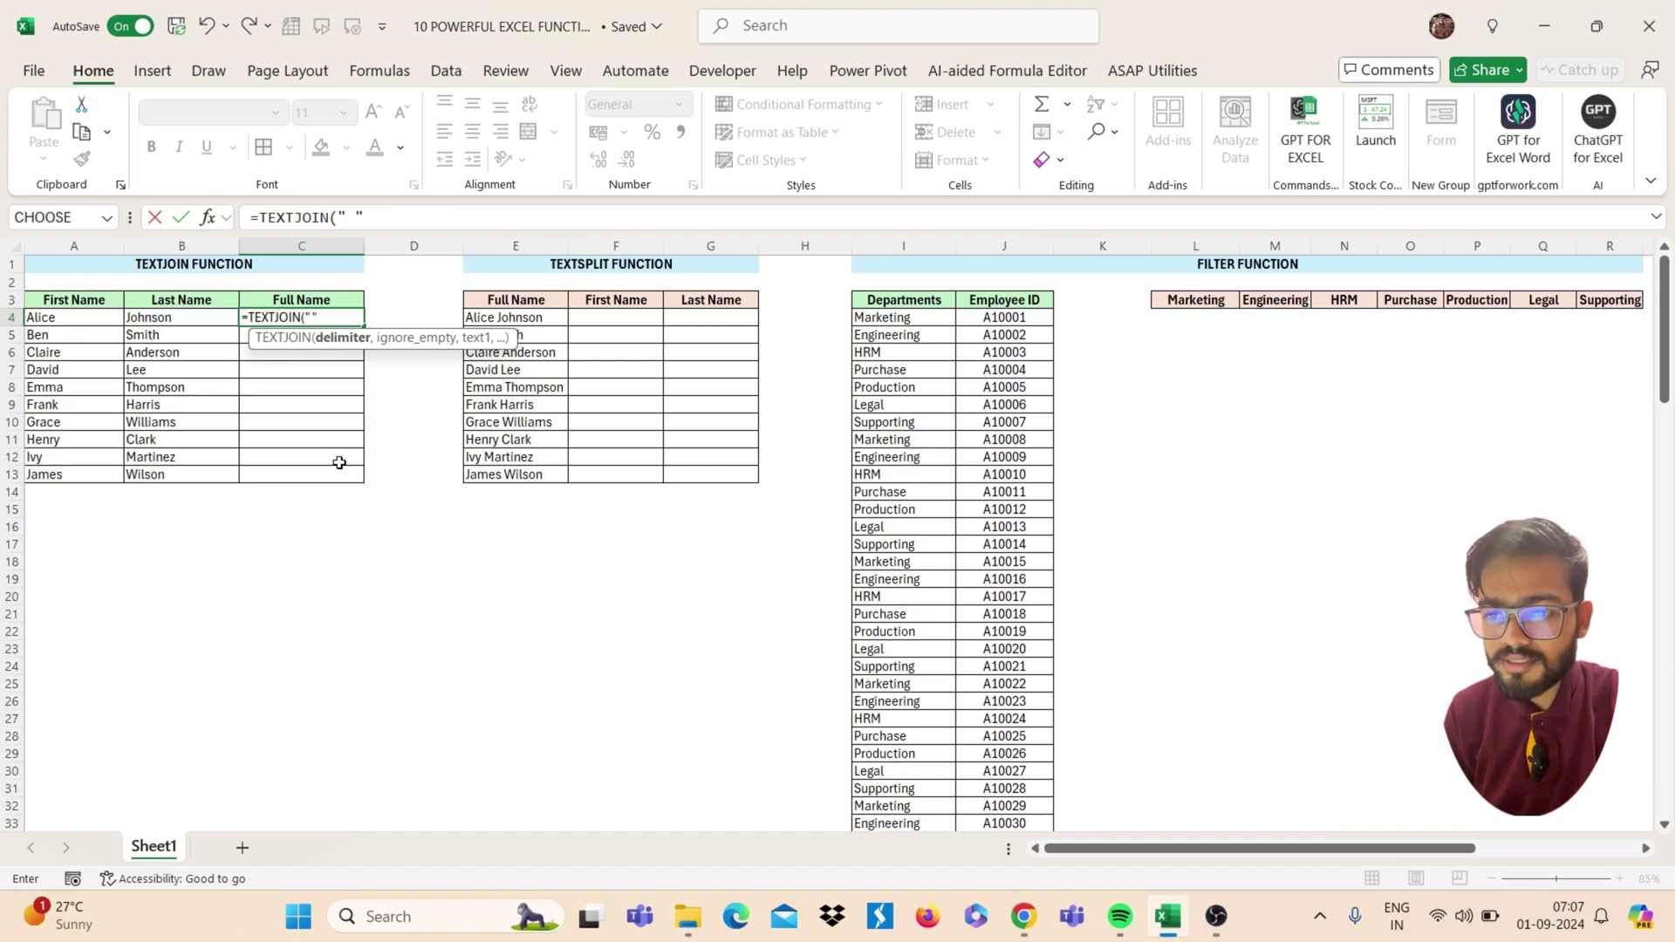
type("\" \",")
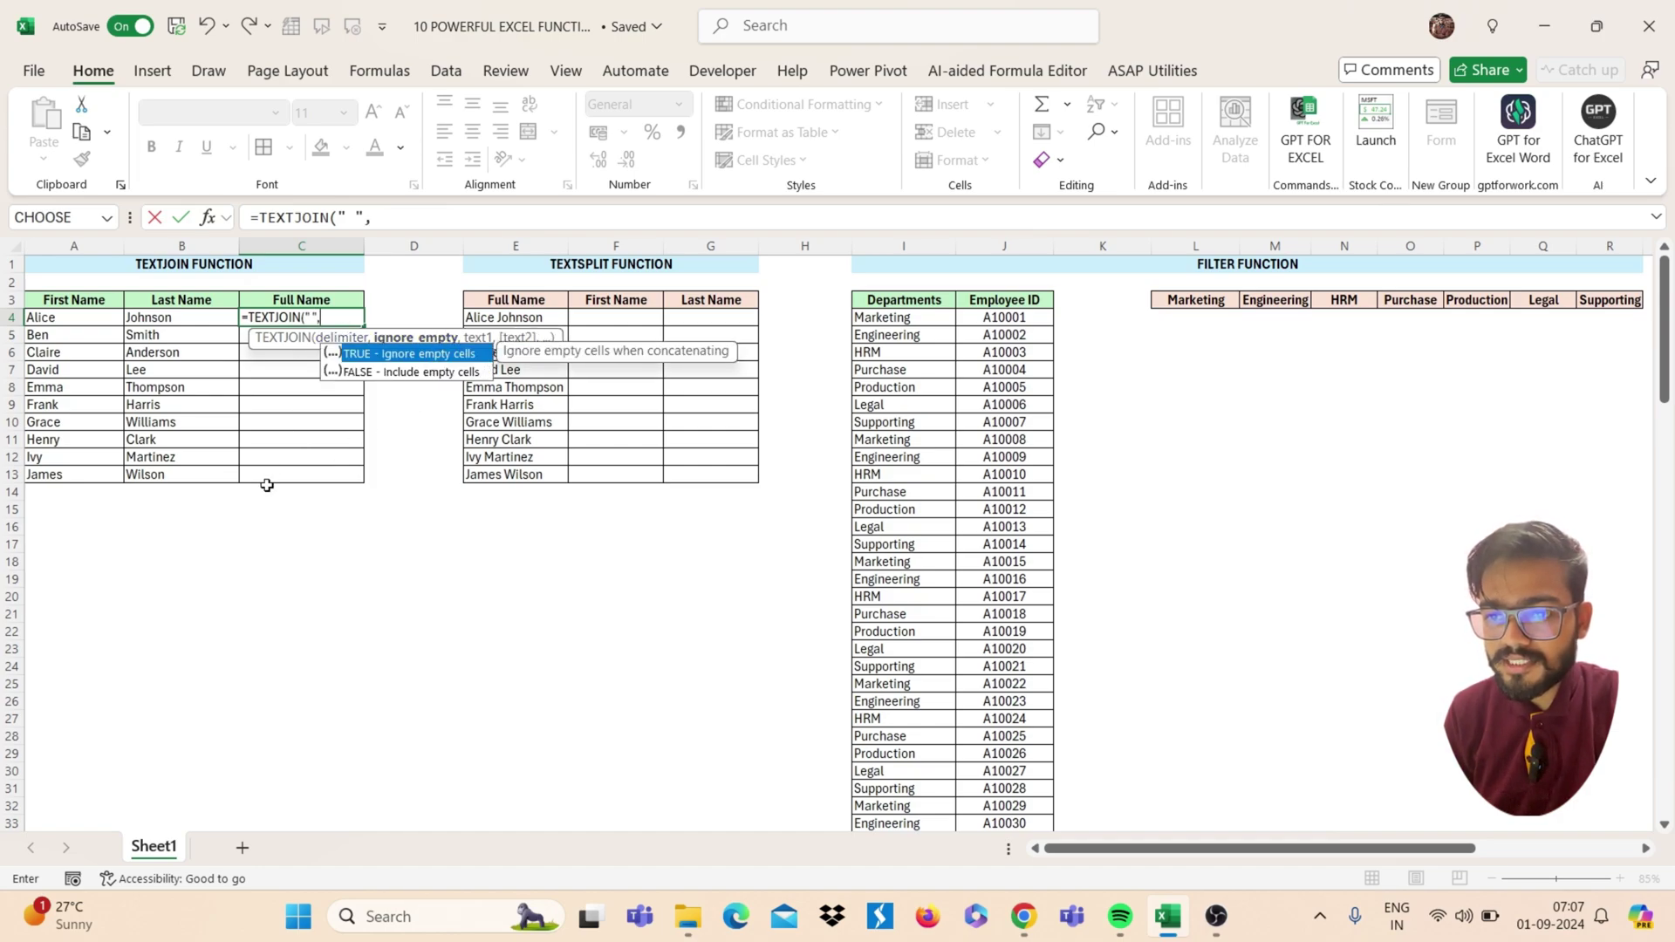
type("TRUE")
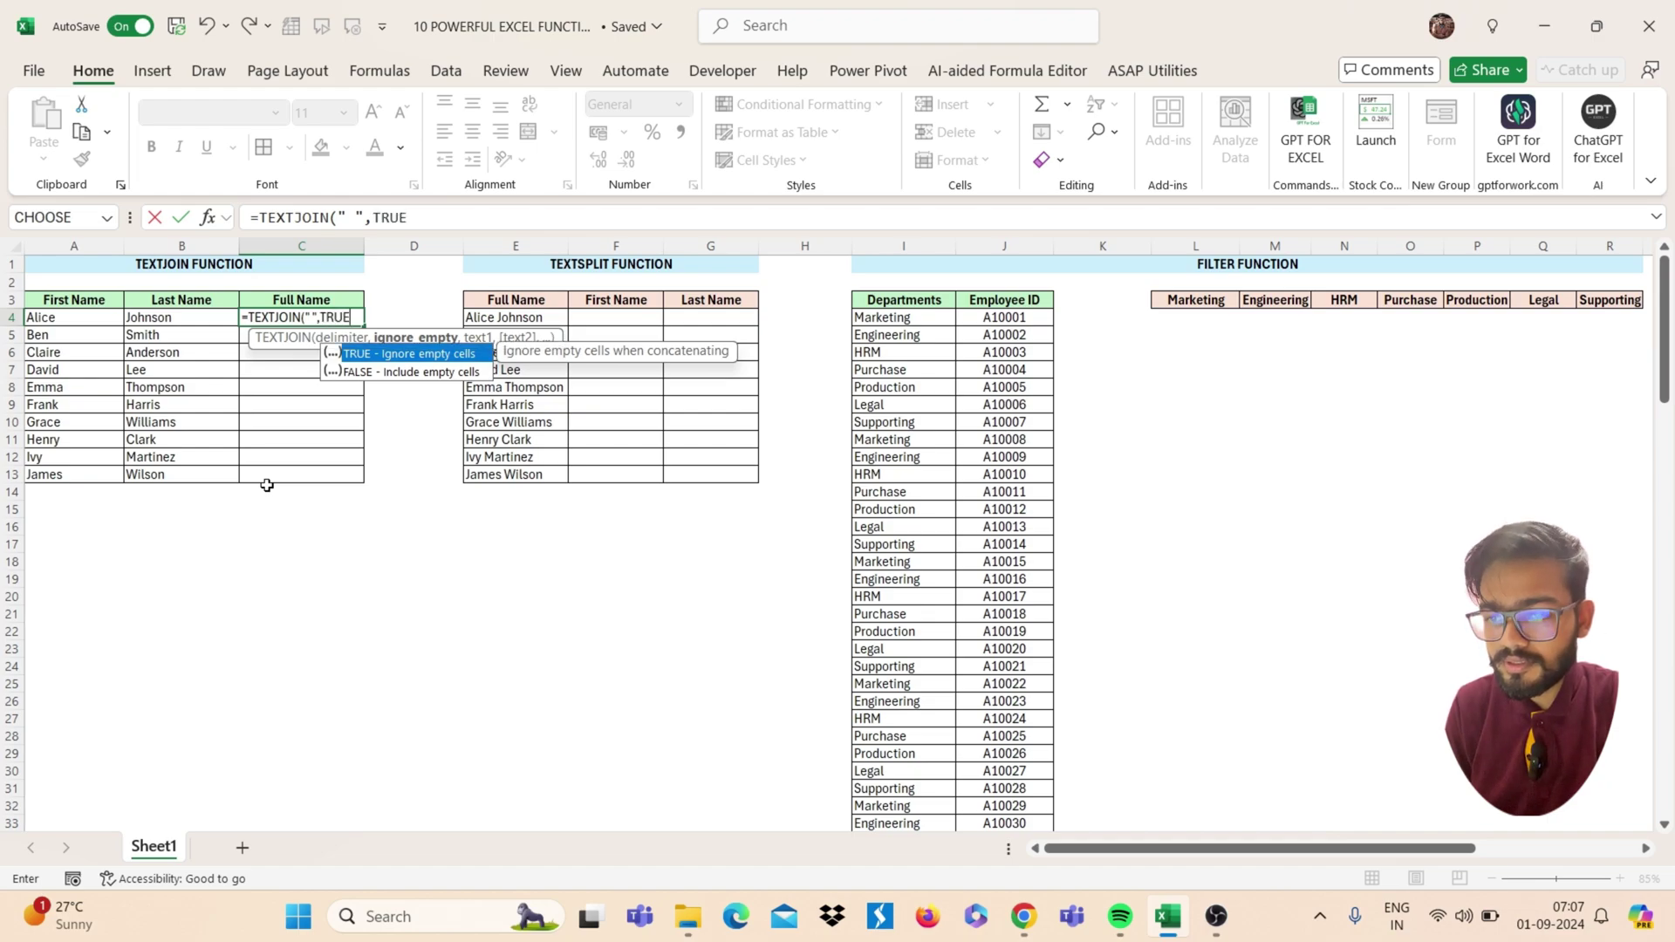
type(",")
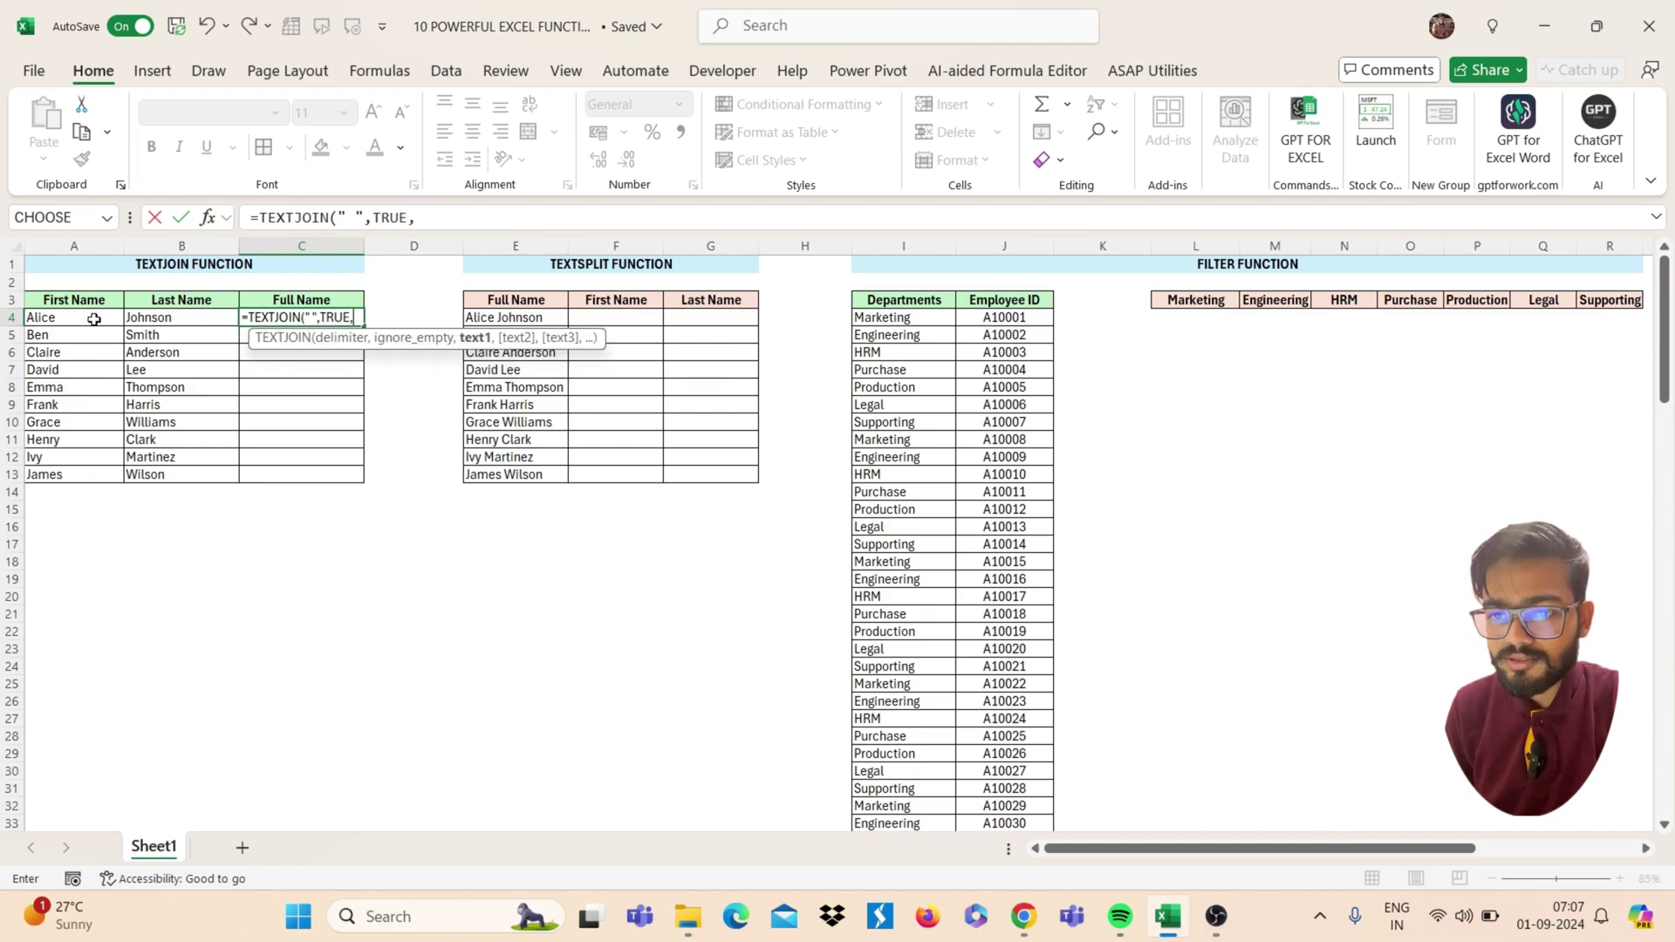
left_click_drag(92, 318, 178, 319)
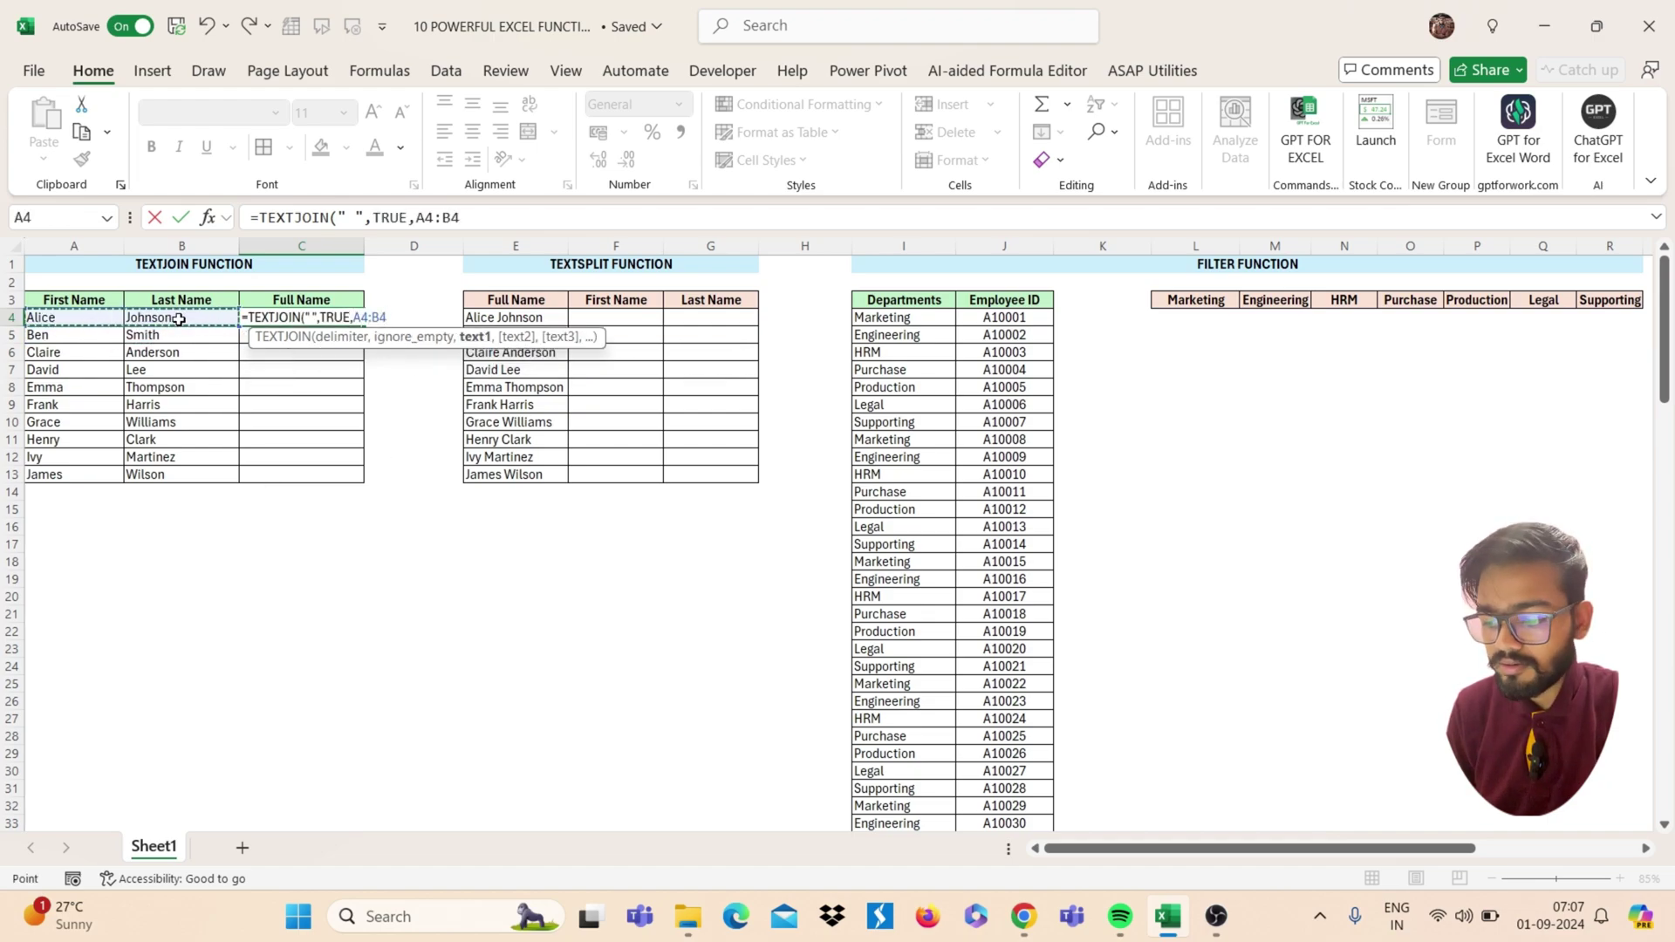
type(")")
key("Return")
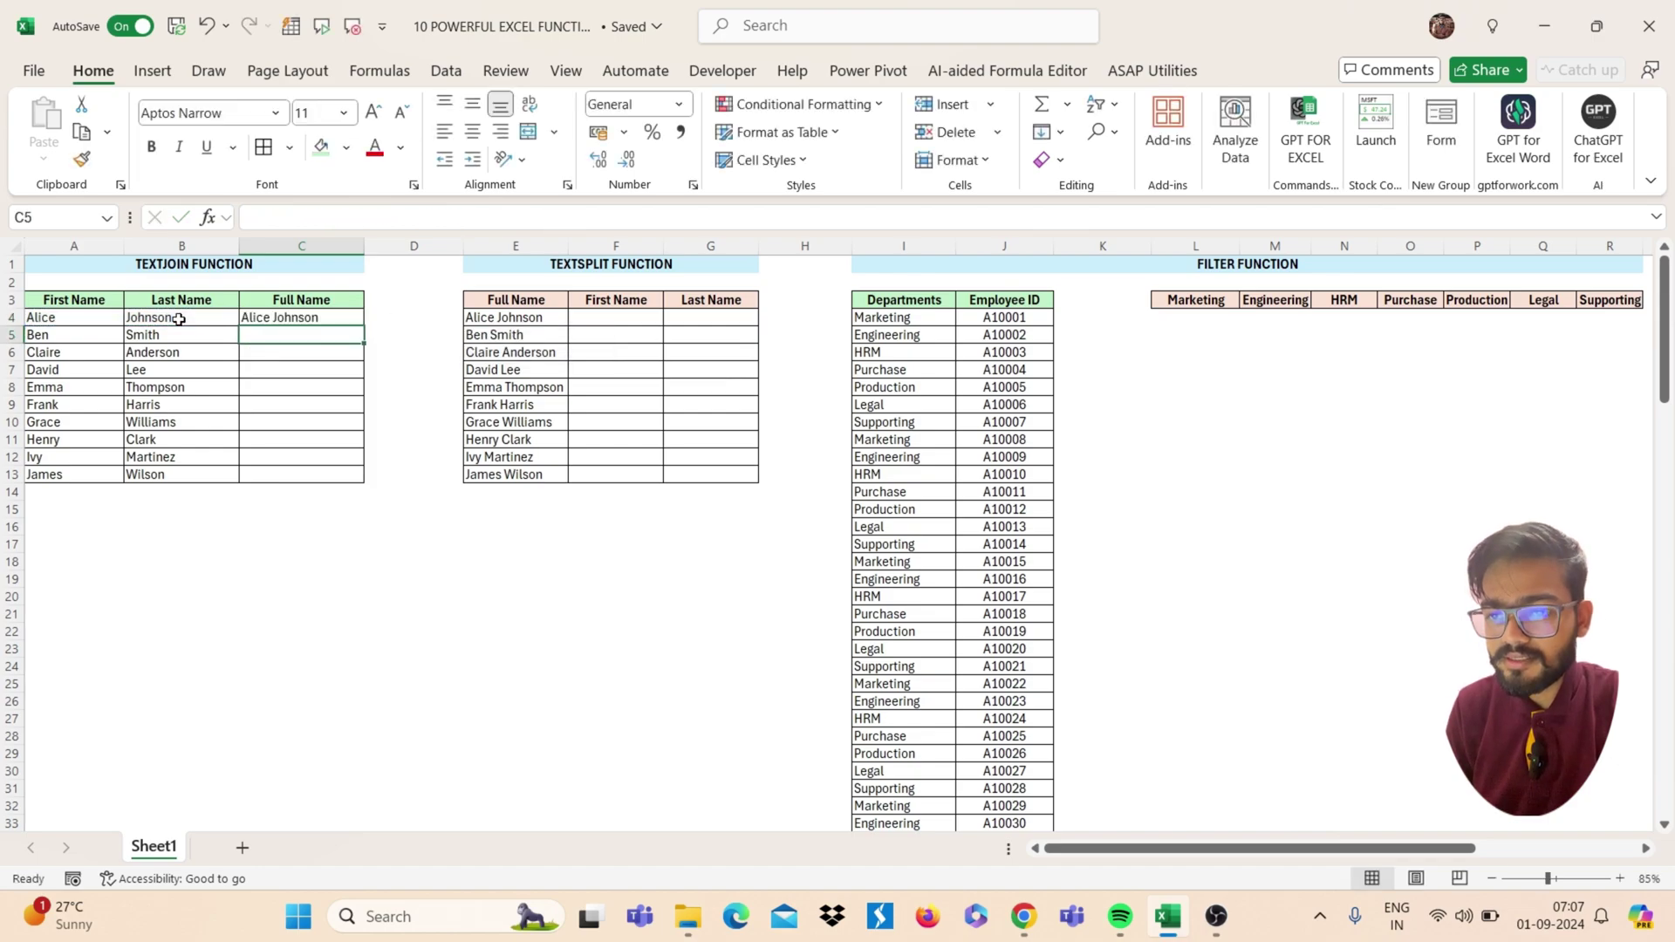
Copy the TEXTJOIN formula down the Full Name column through row 13
left_click(347, 317)
double_click(363, 326)
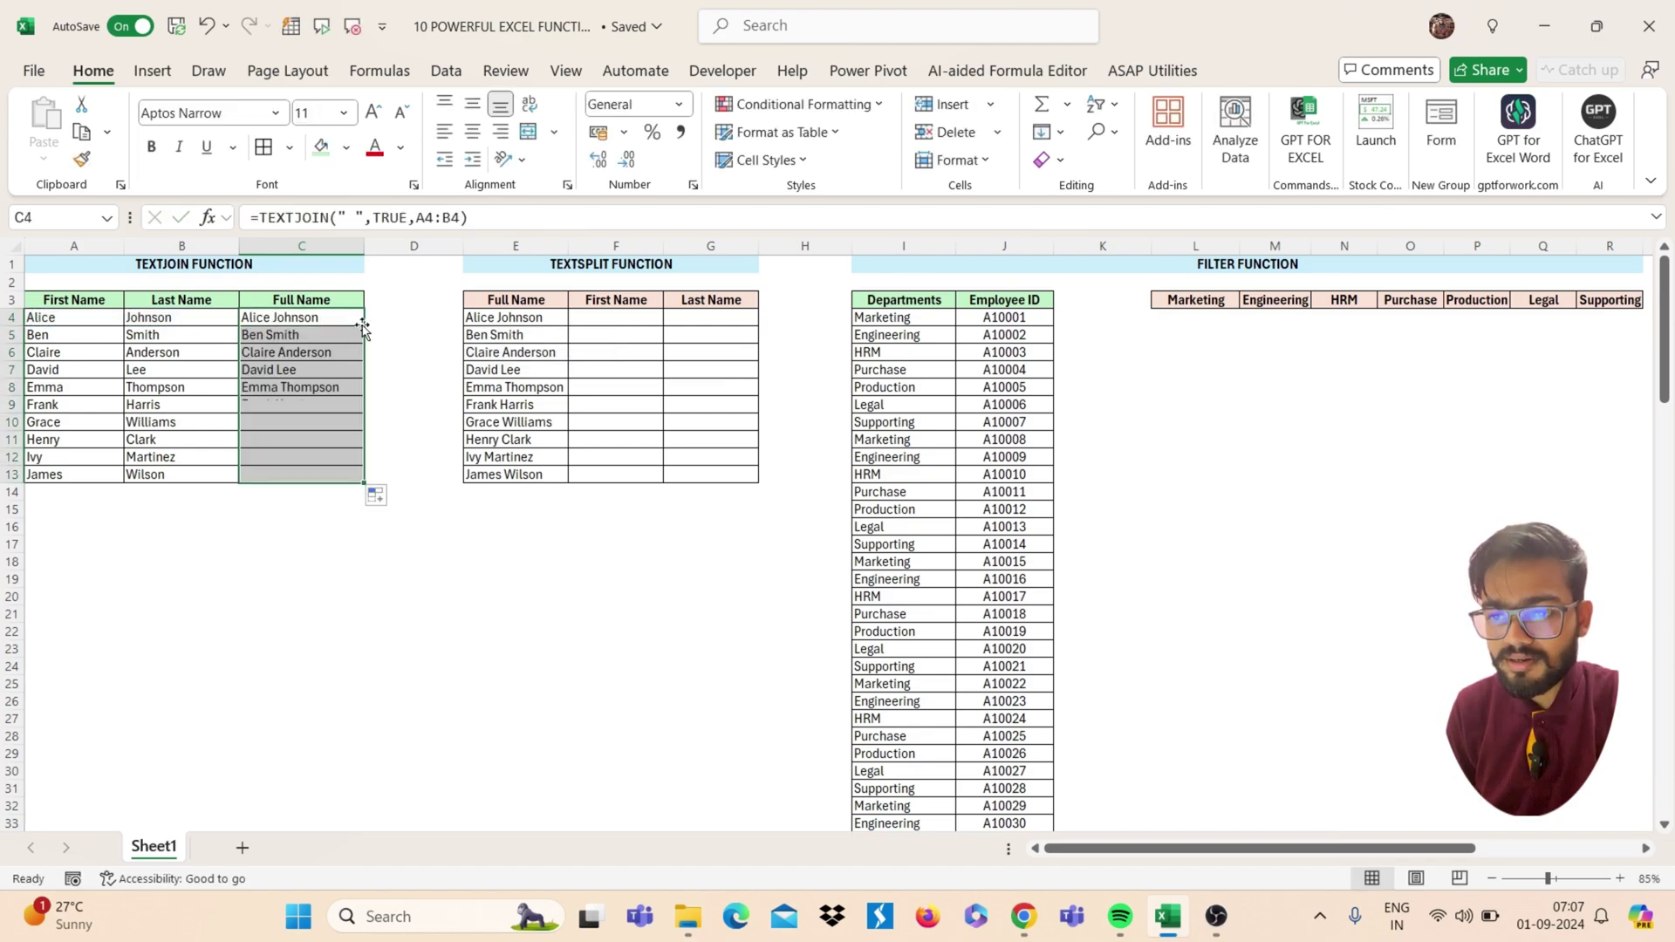
left_click(627, 320)
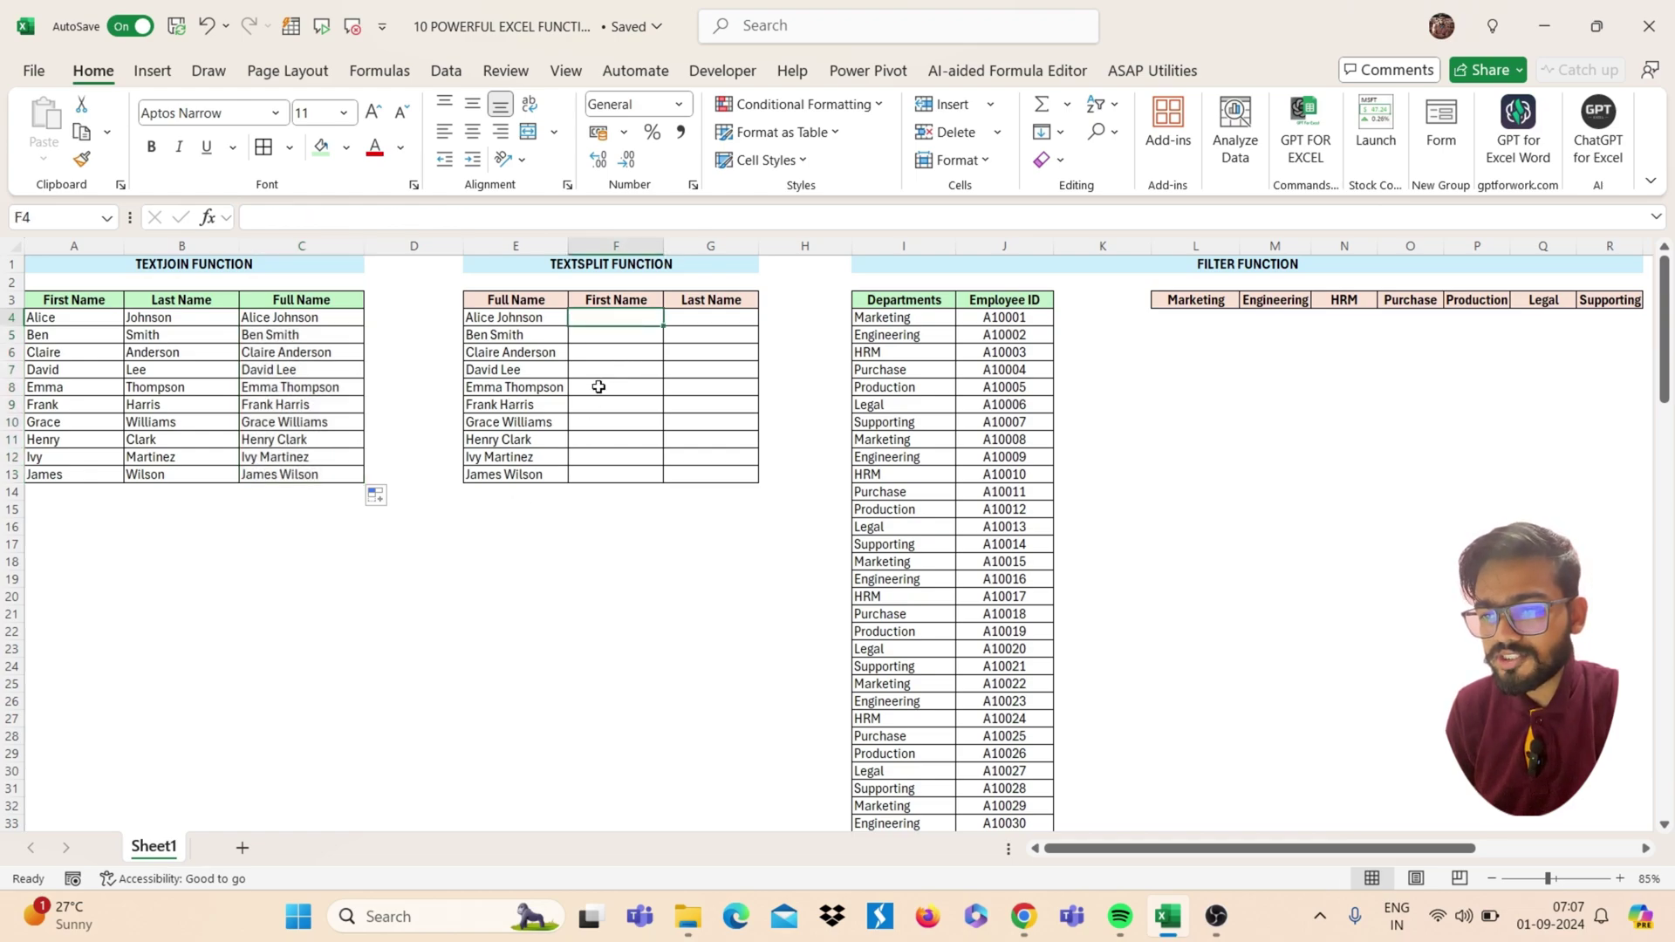
Enter =TEXTSPLIT(E4," ") in F4 to split the first full name
scroll(599, 386, "up", 1, "ctrl")
scroll(598, 387, "up", 1)
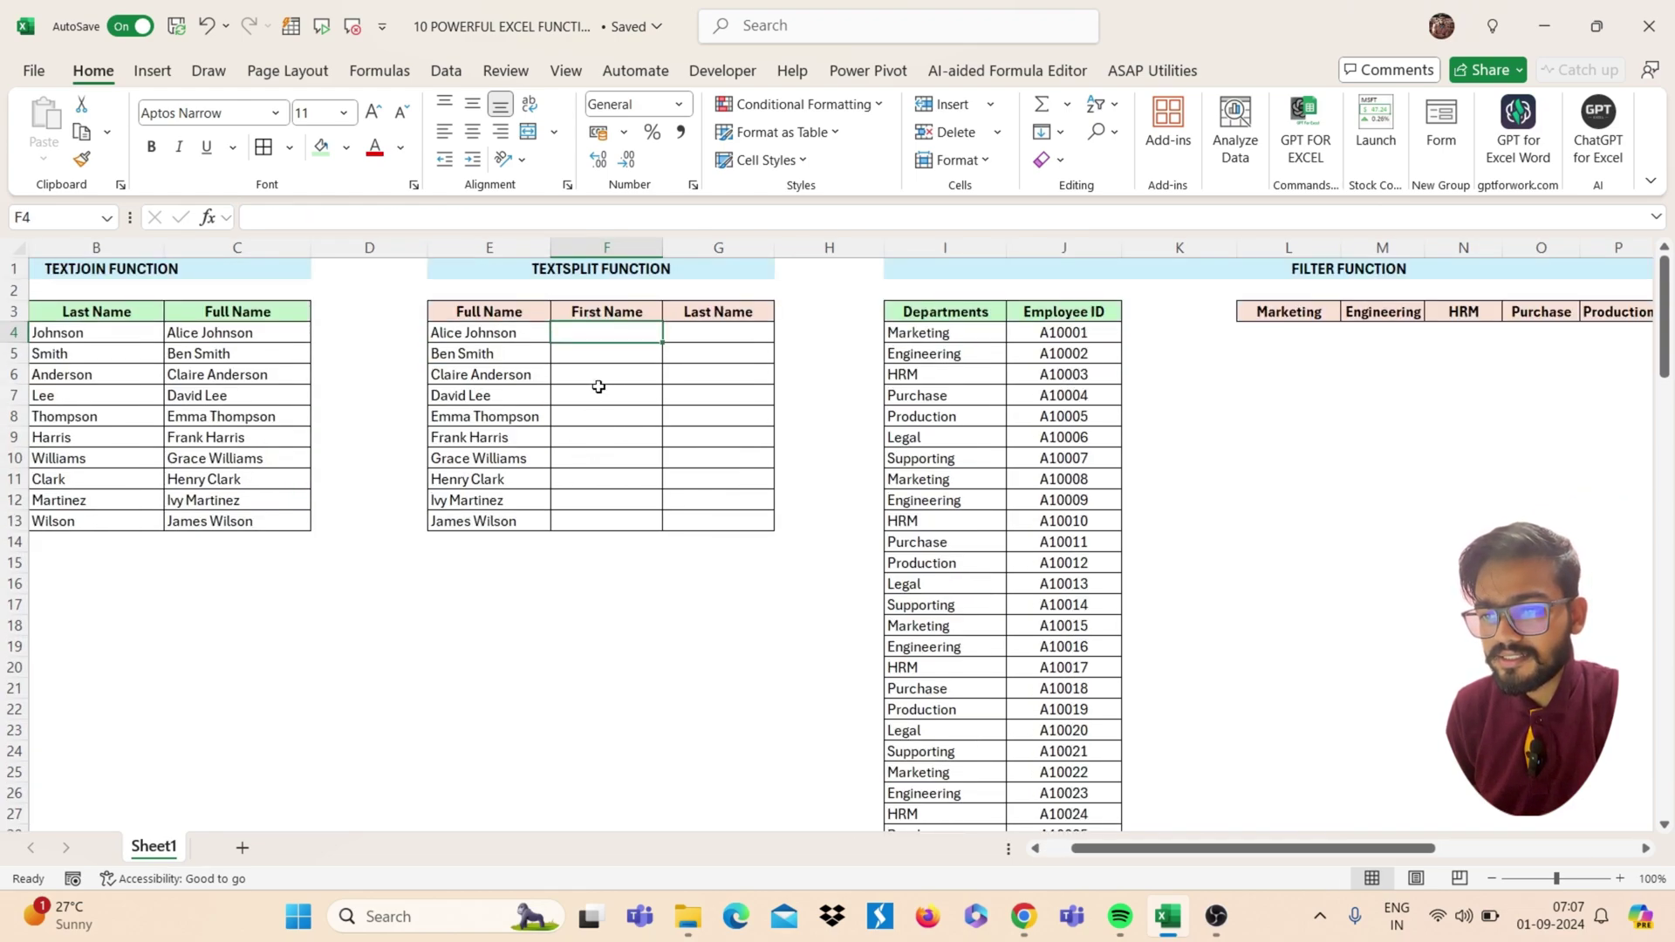
left_click_drag(491, 334, 493, 490)
scroll(493, 490, "right", 3)
scroll(493, 490, "left", 3)
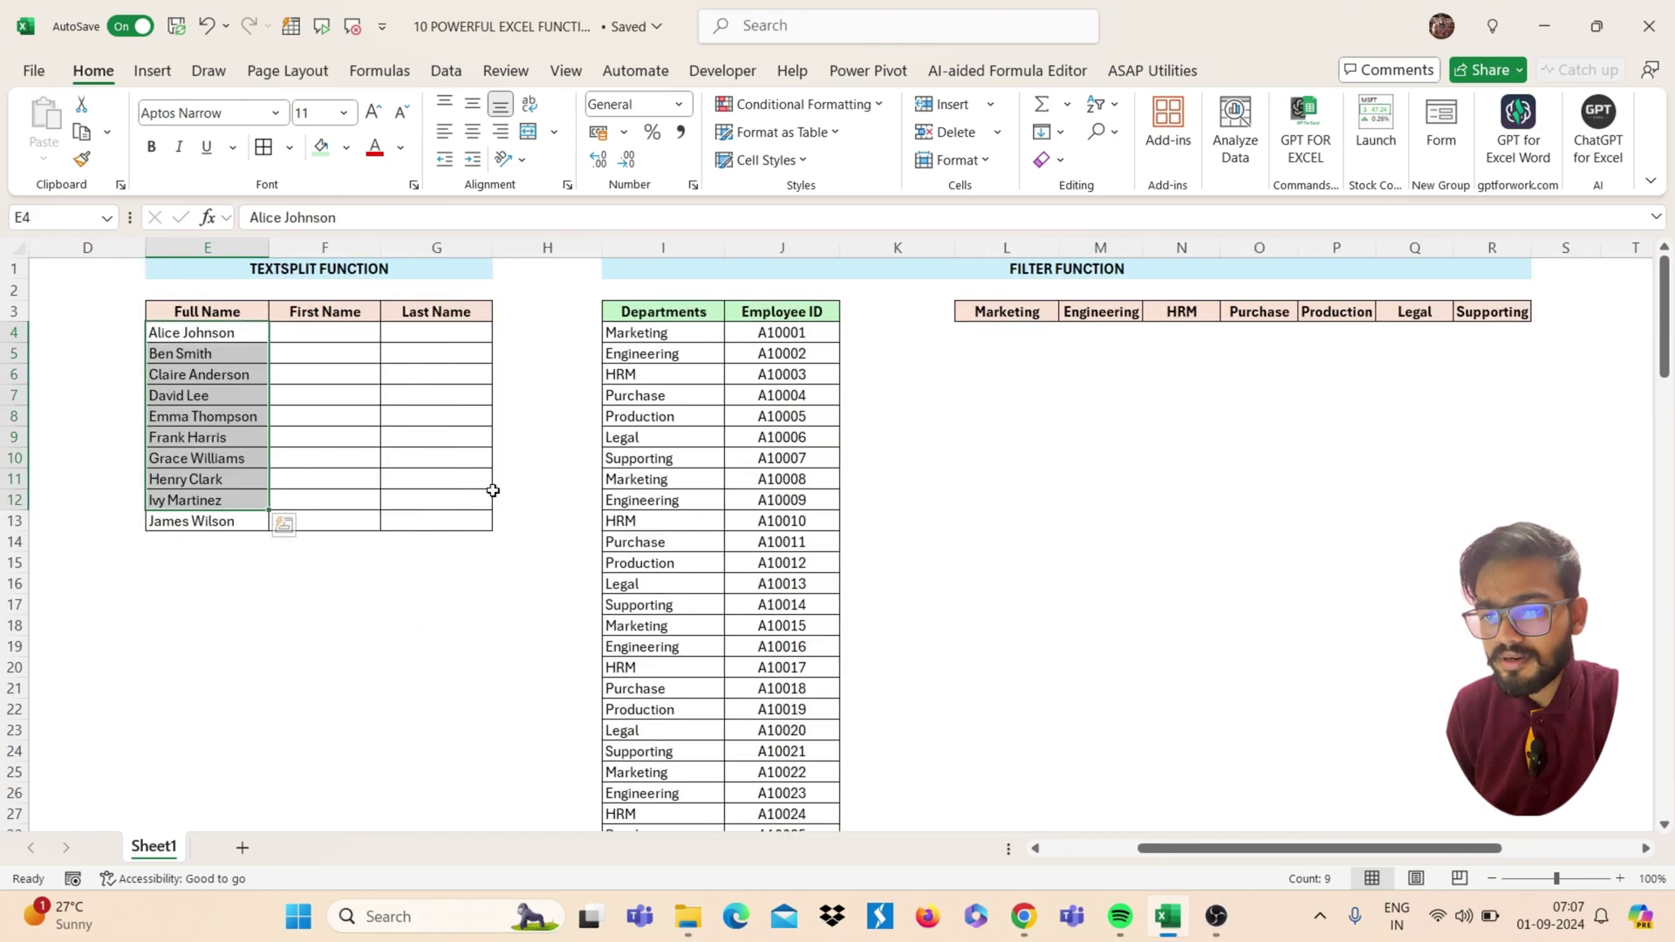
left_click(332, 335)
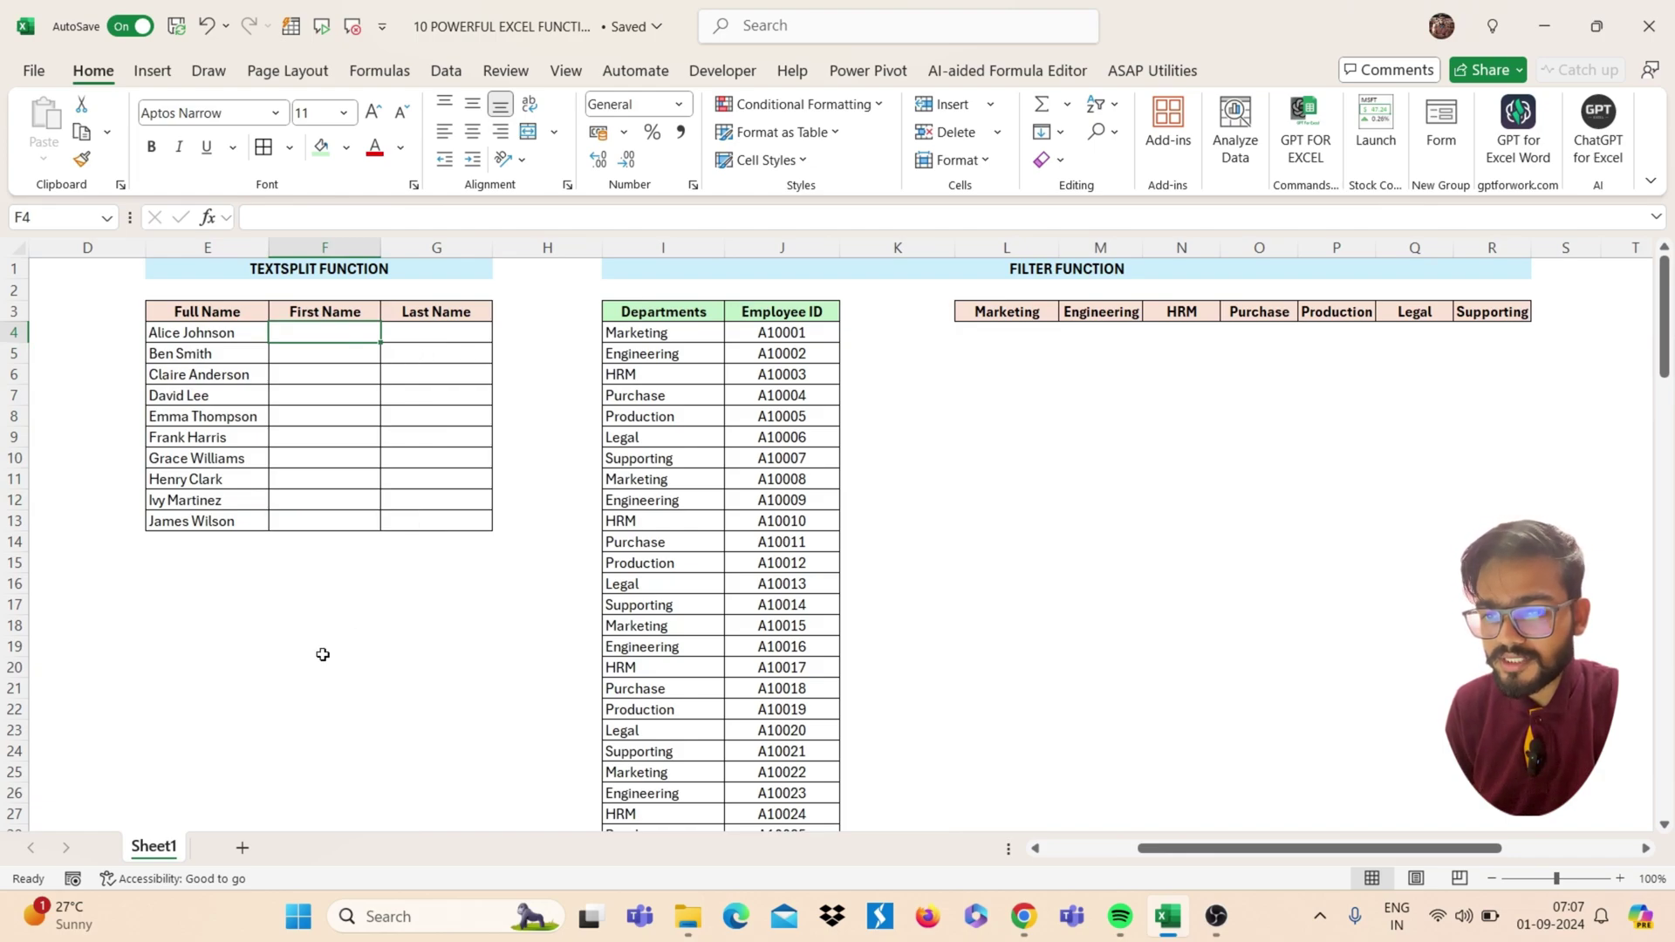
type("=T")
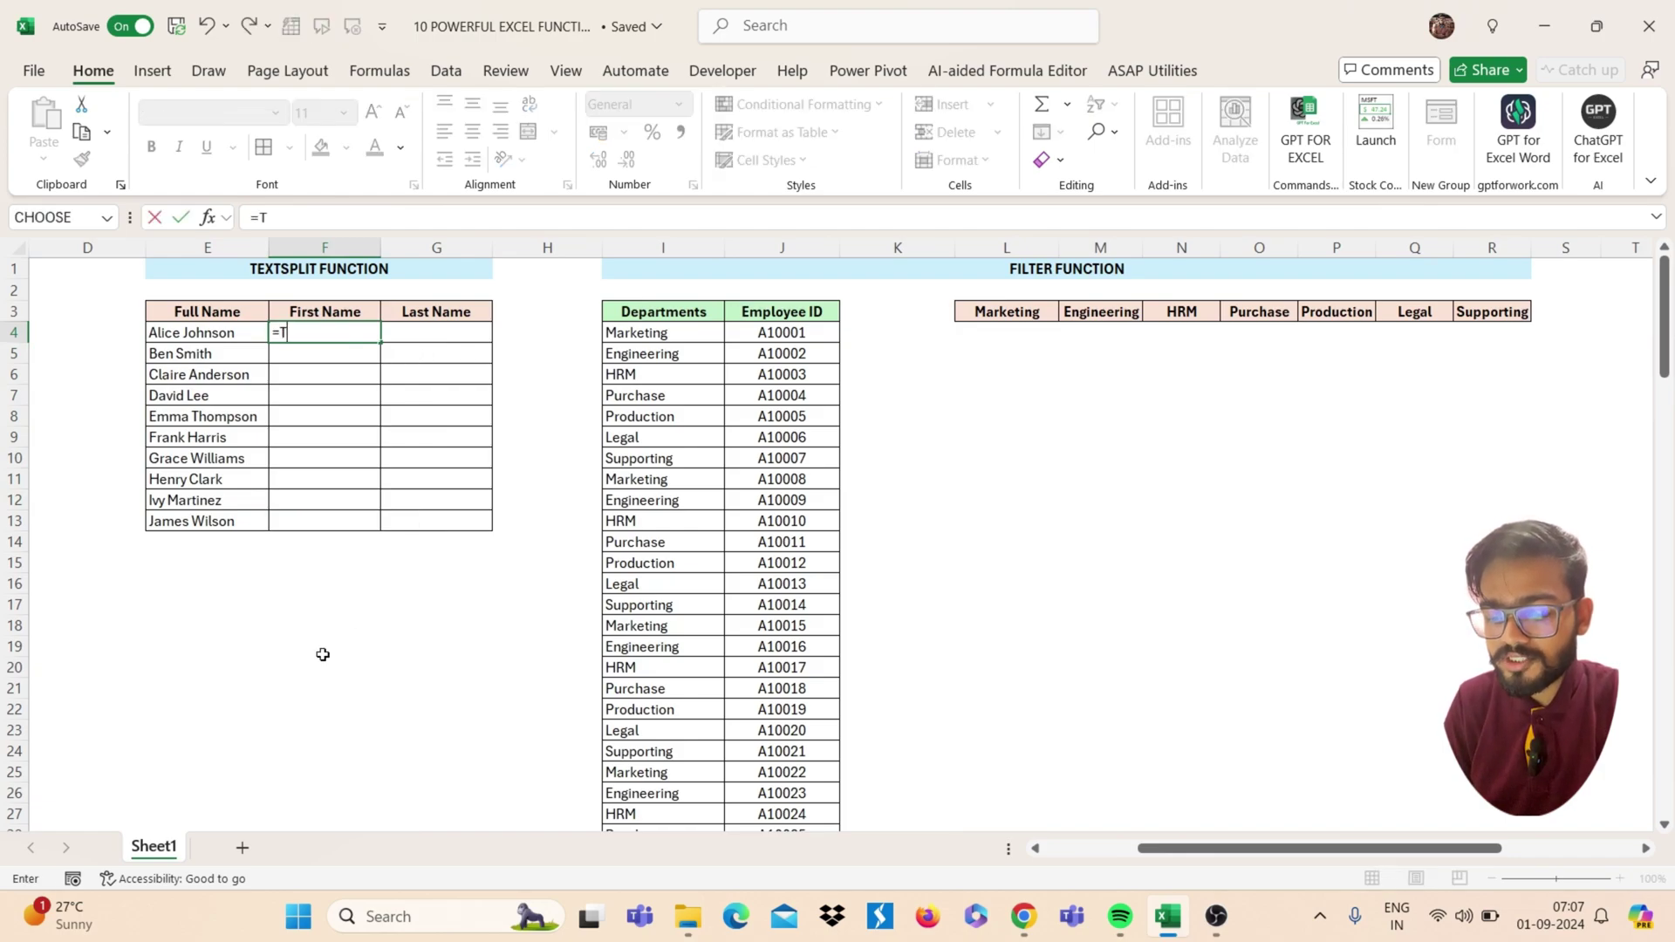
type("EXT")
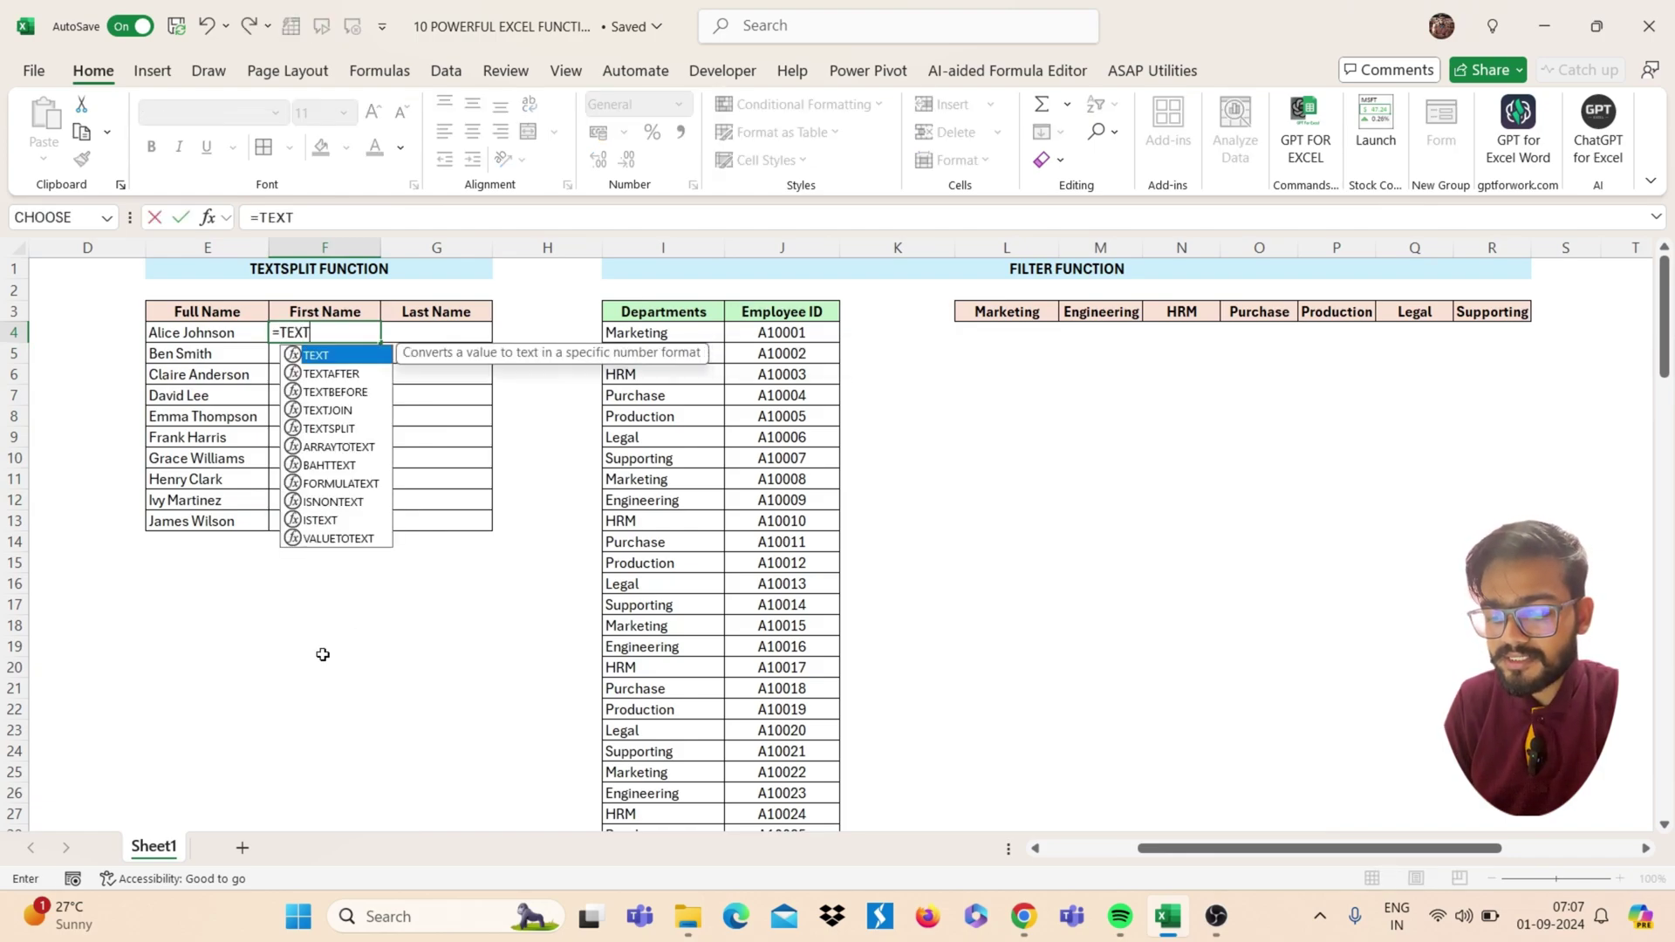
type("SPLIT(")
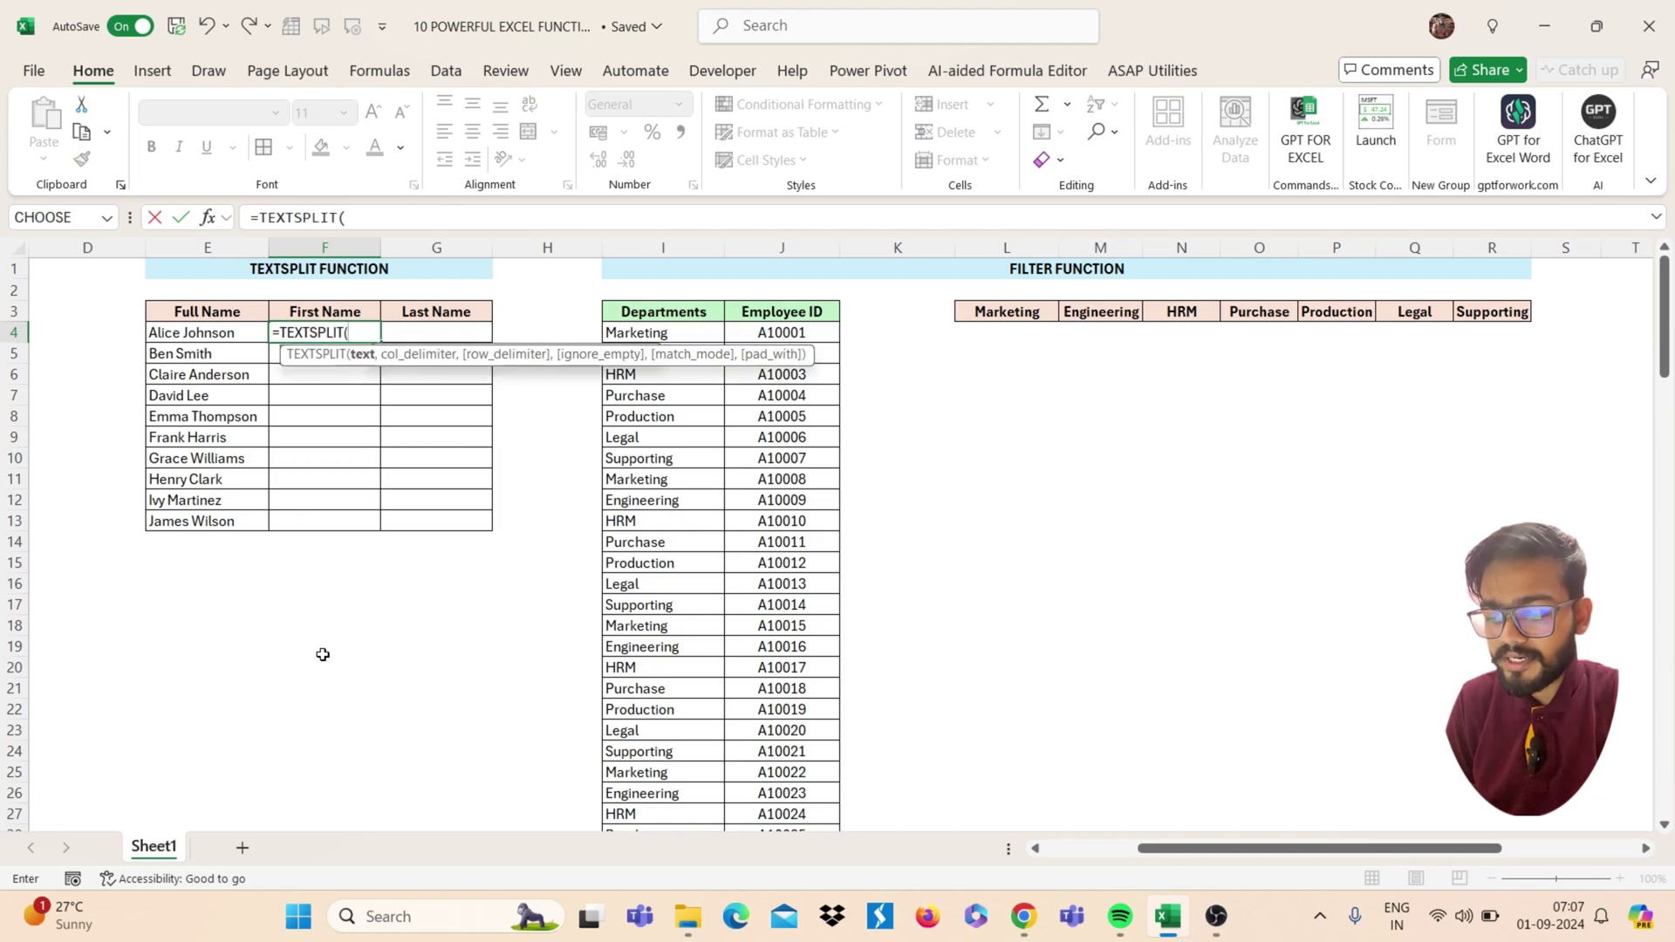
left_click(240, 334)
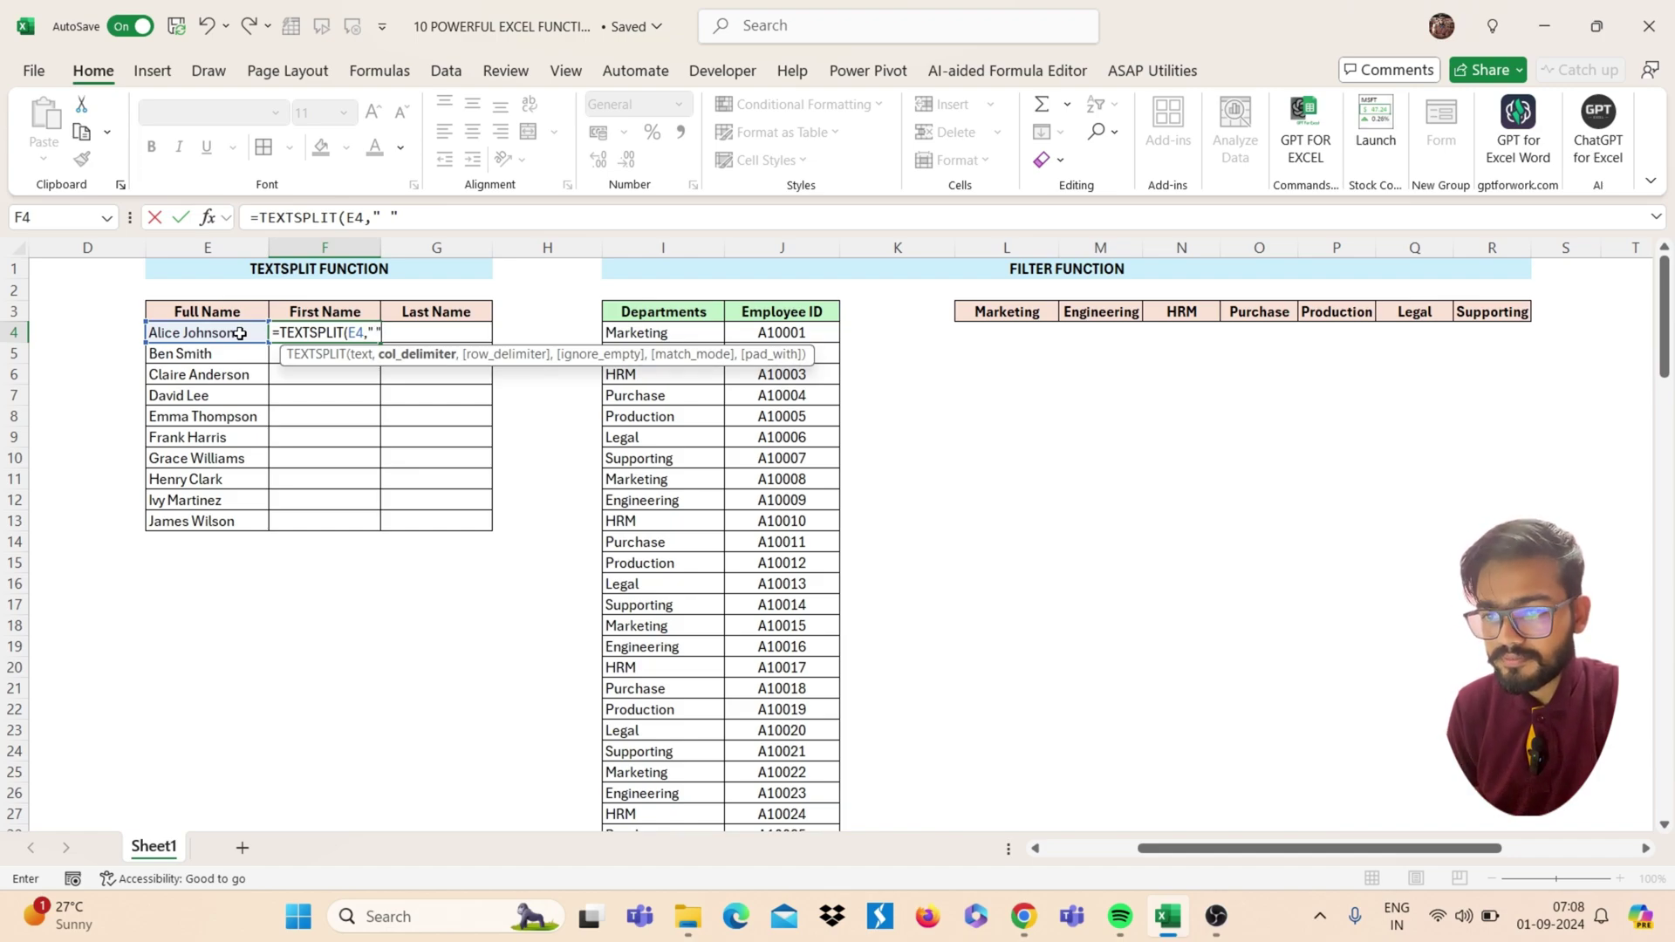
type(")")
key("Return")
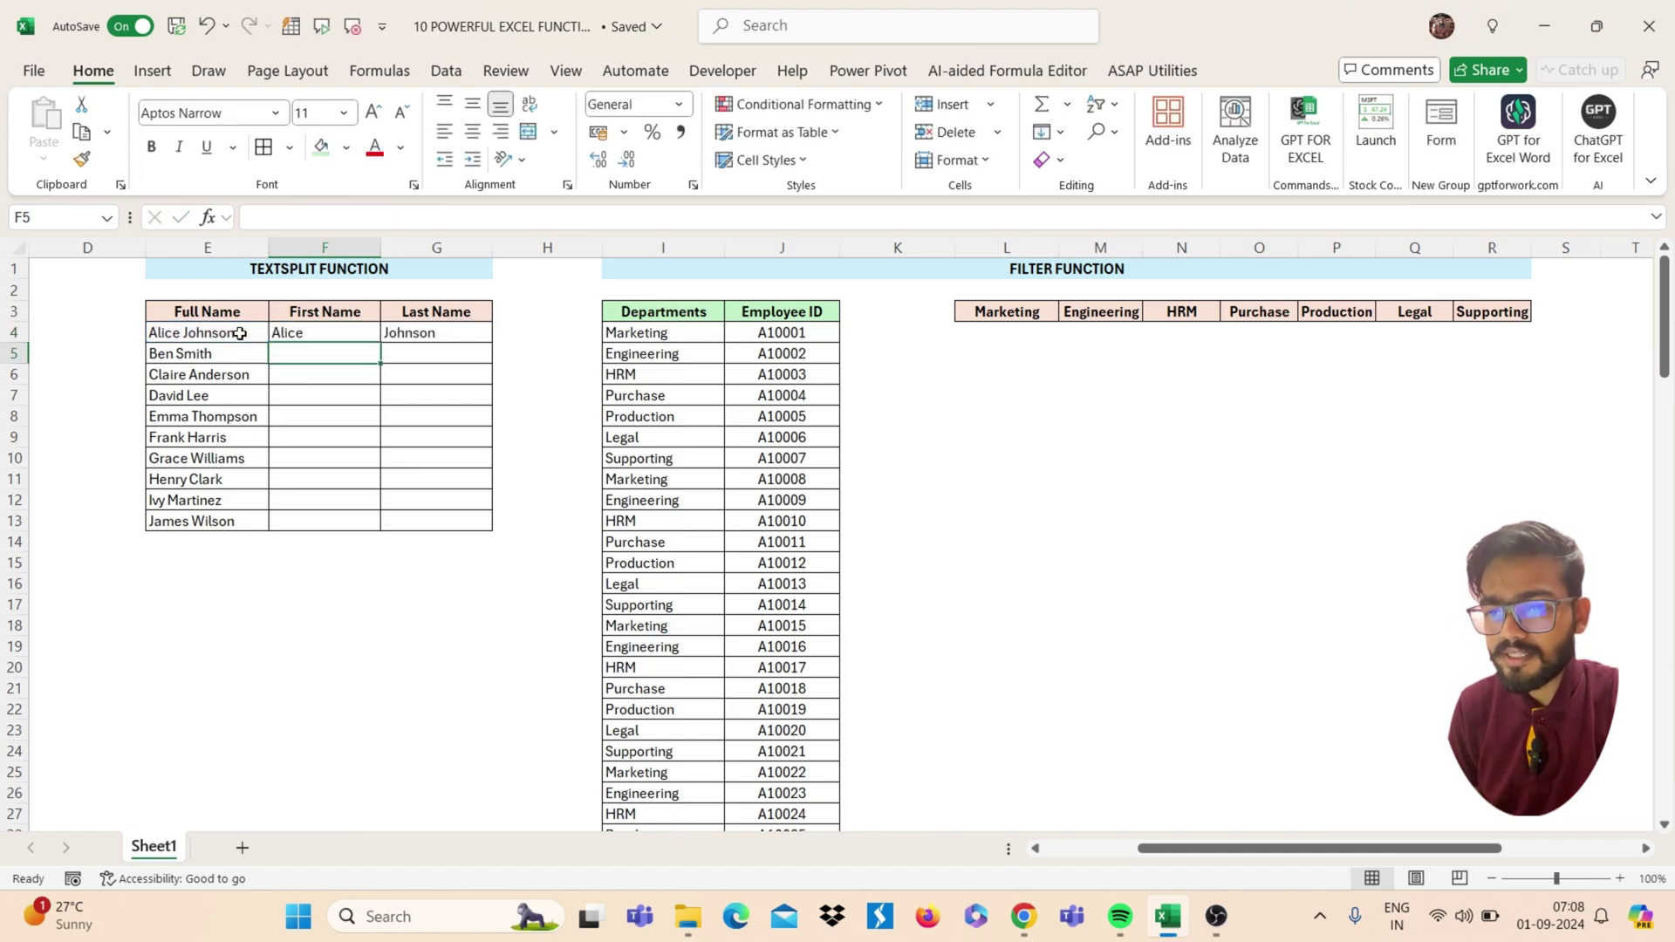
Copy the TEXTSPLIT formula from F4 down to F13
left_click(337, 332)
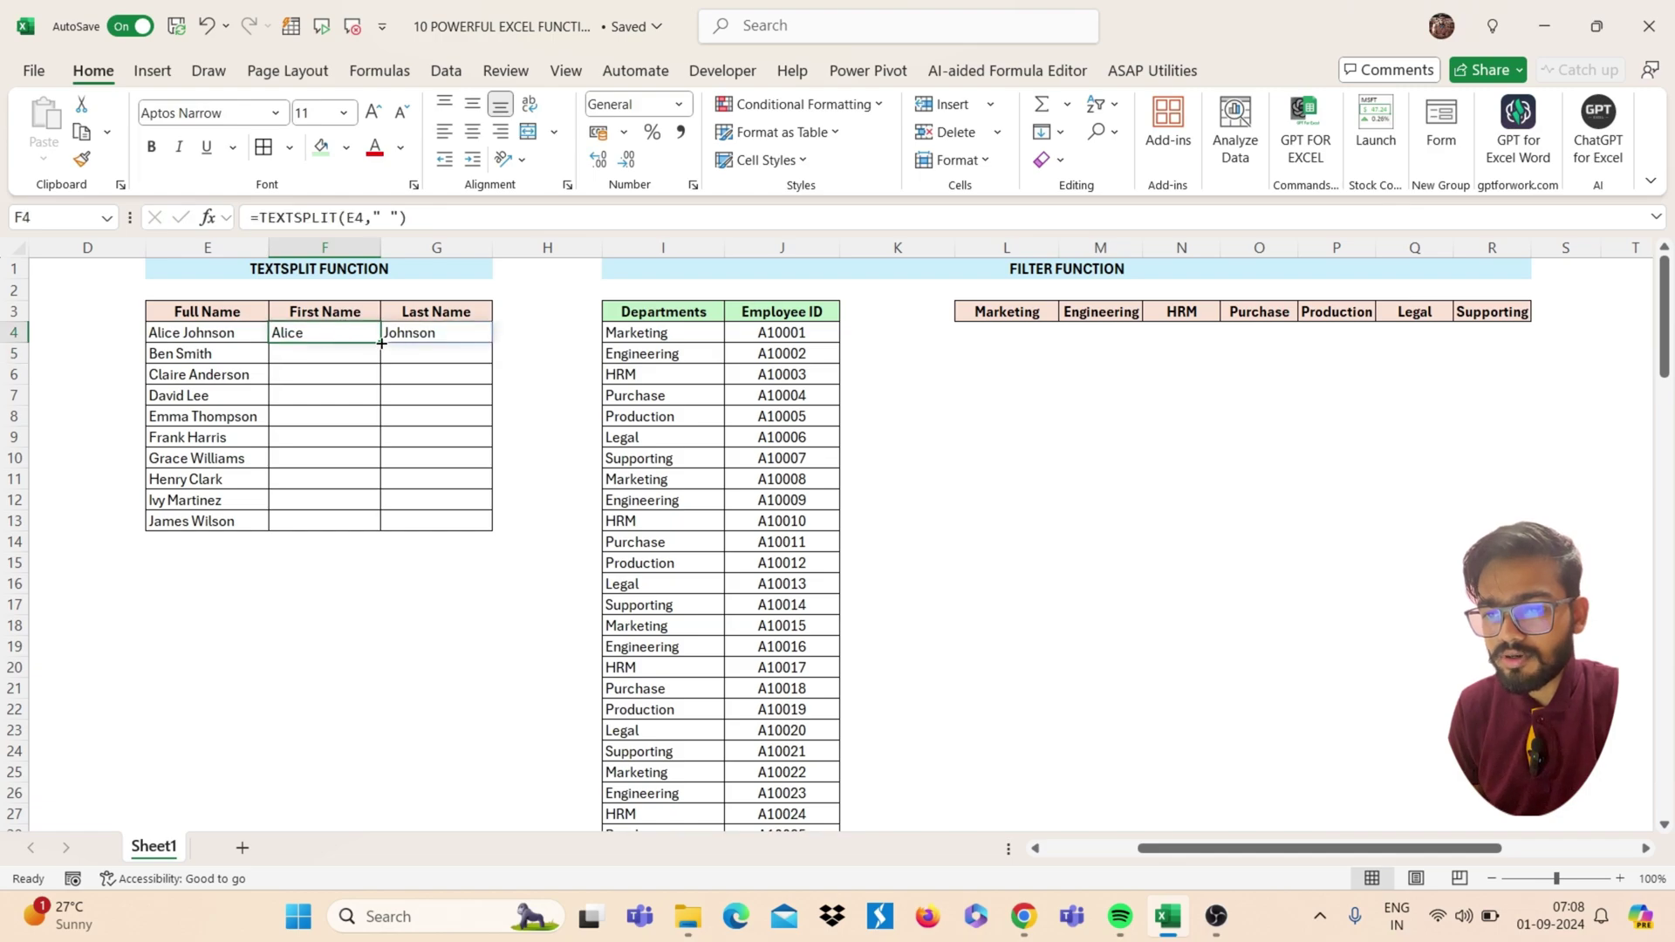
left_click_drag(382, 343, 363, 521)
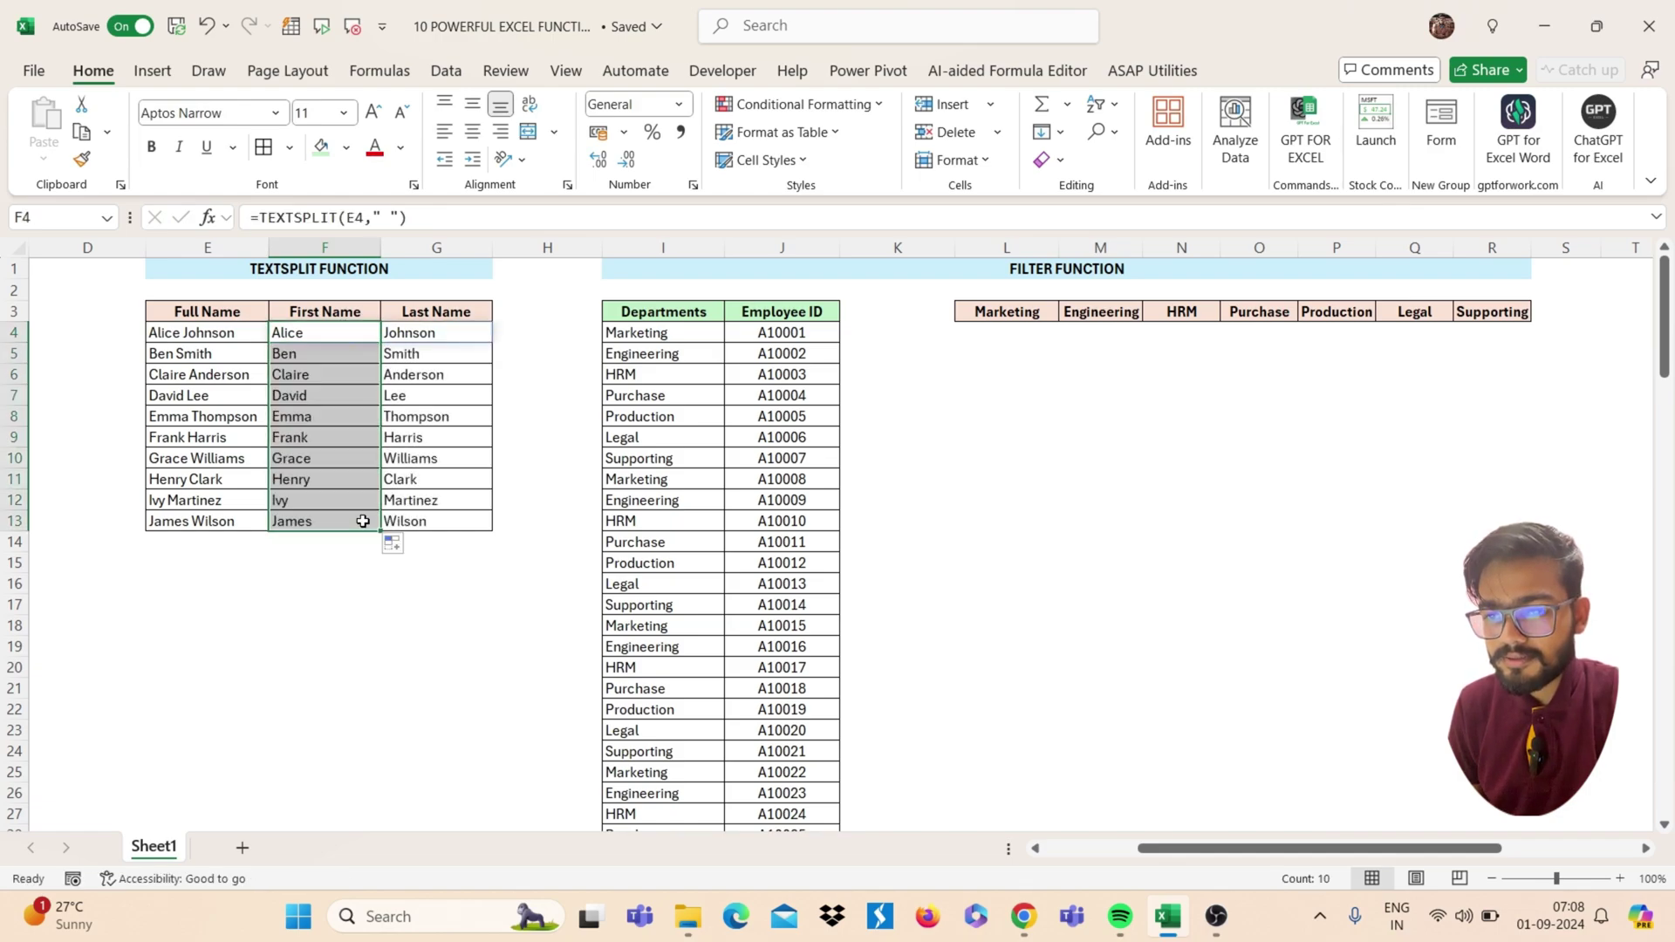
left_click(500, 408)
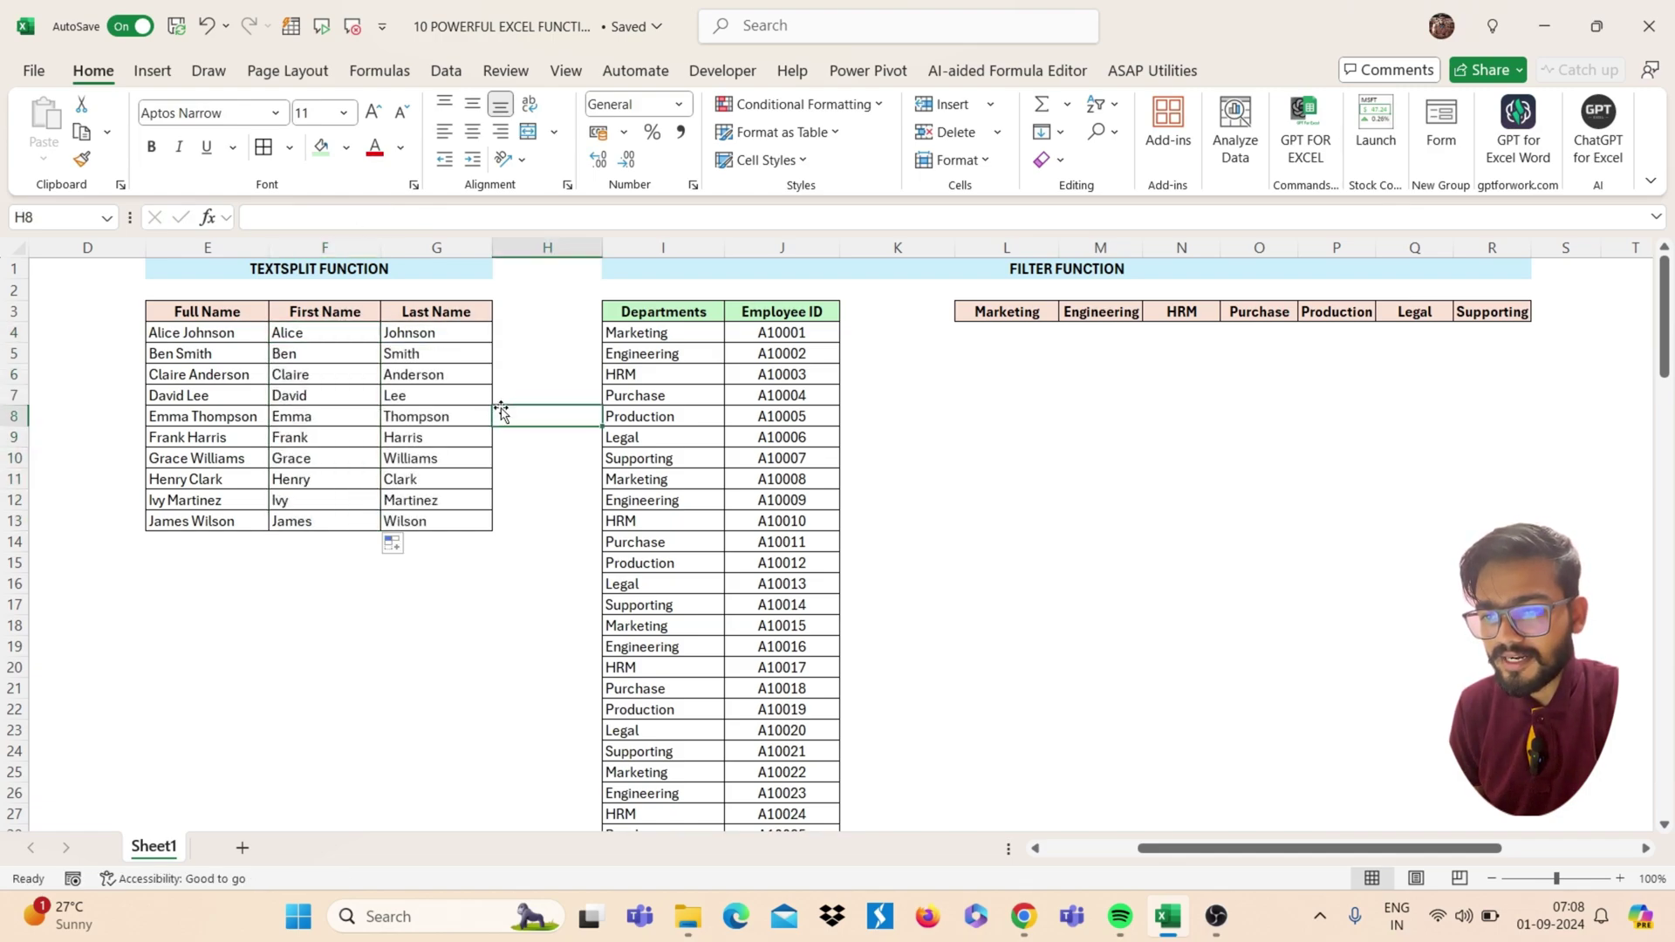
scroll(501, 407, "right", 2)
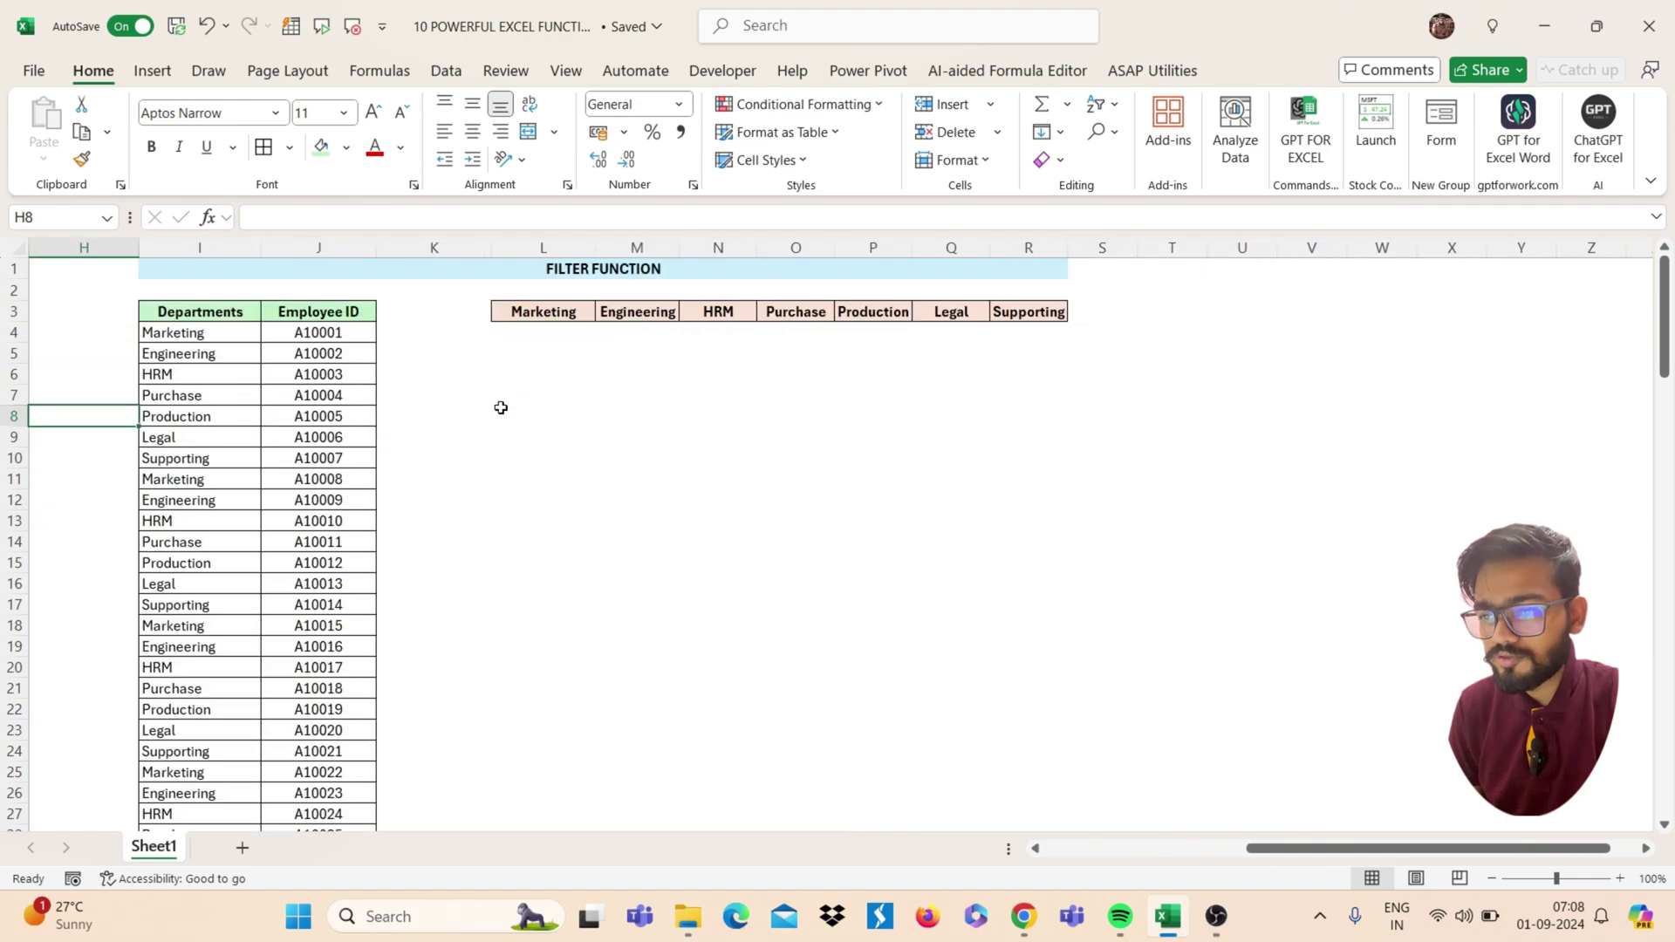
Begin a FILTER formula in L4 over the absolute Employee ID range $J$4:$J$45
left_click(541, 332)
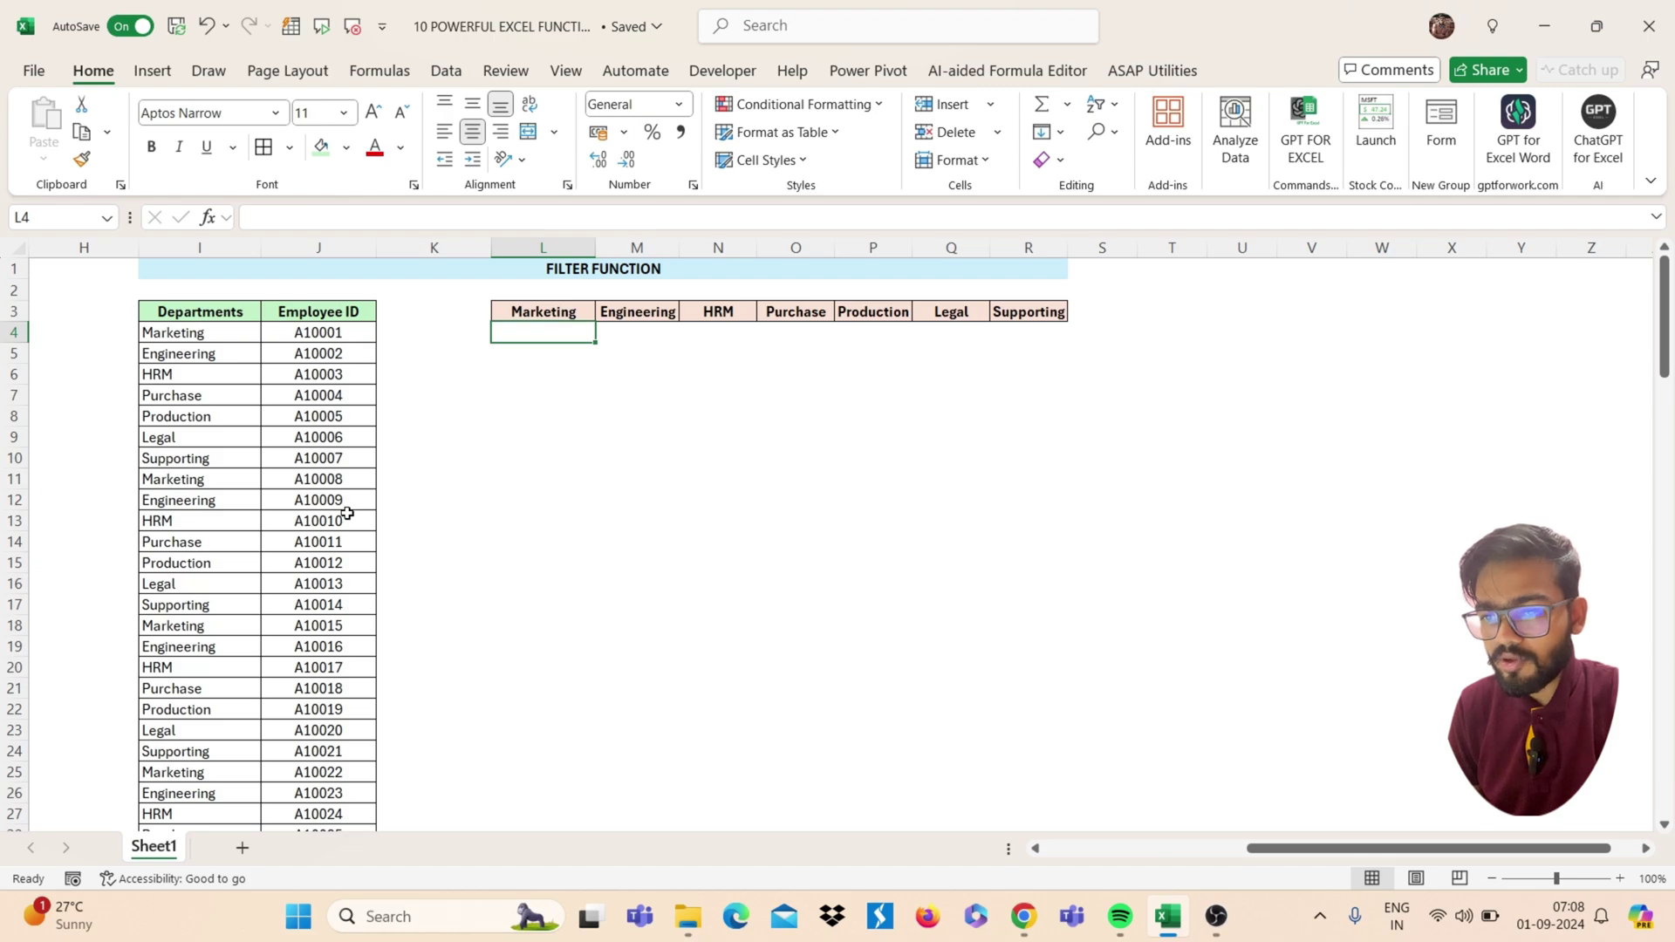
left_click(557, 313)
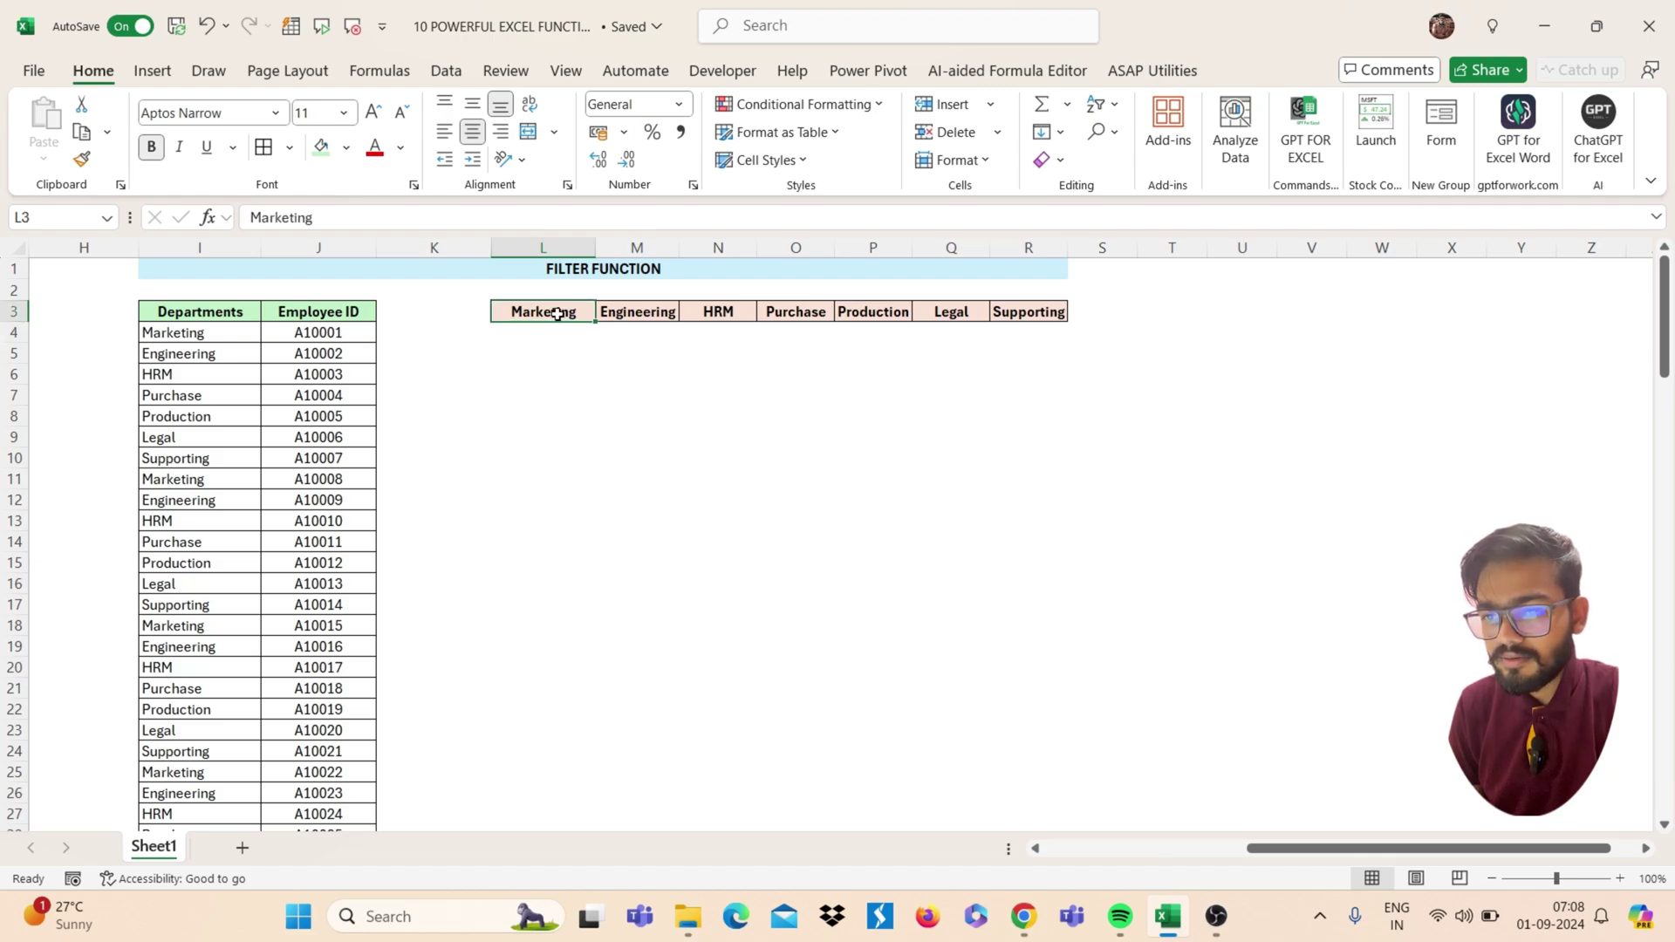
left_click(554, 339)
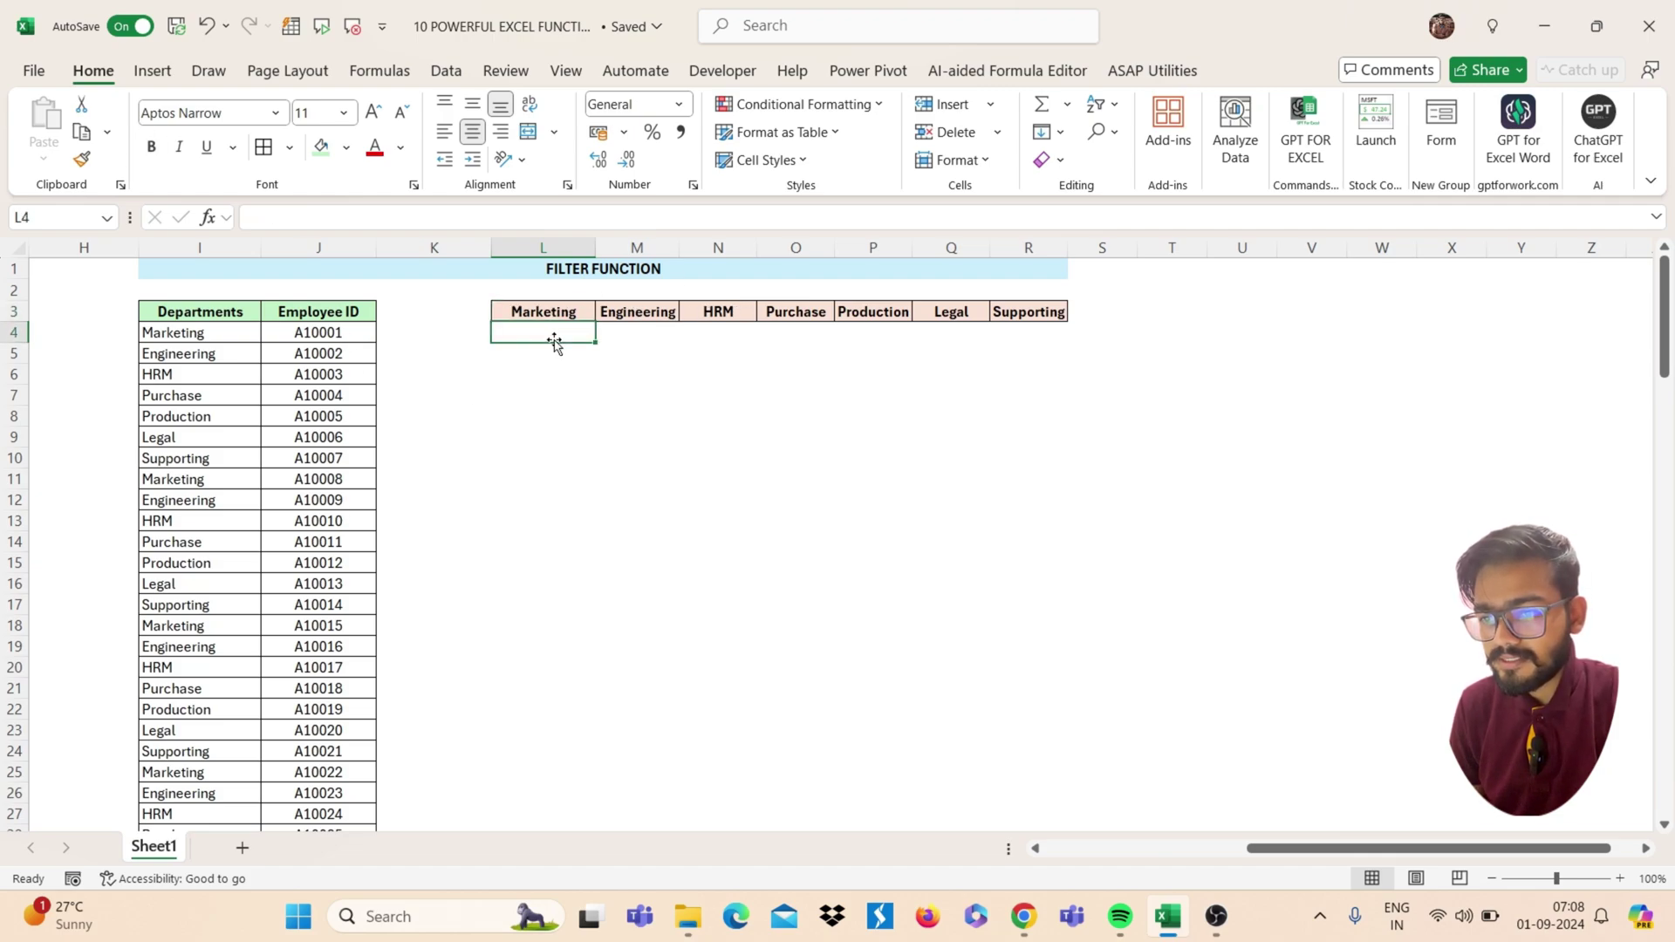
type("=FILTER(")
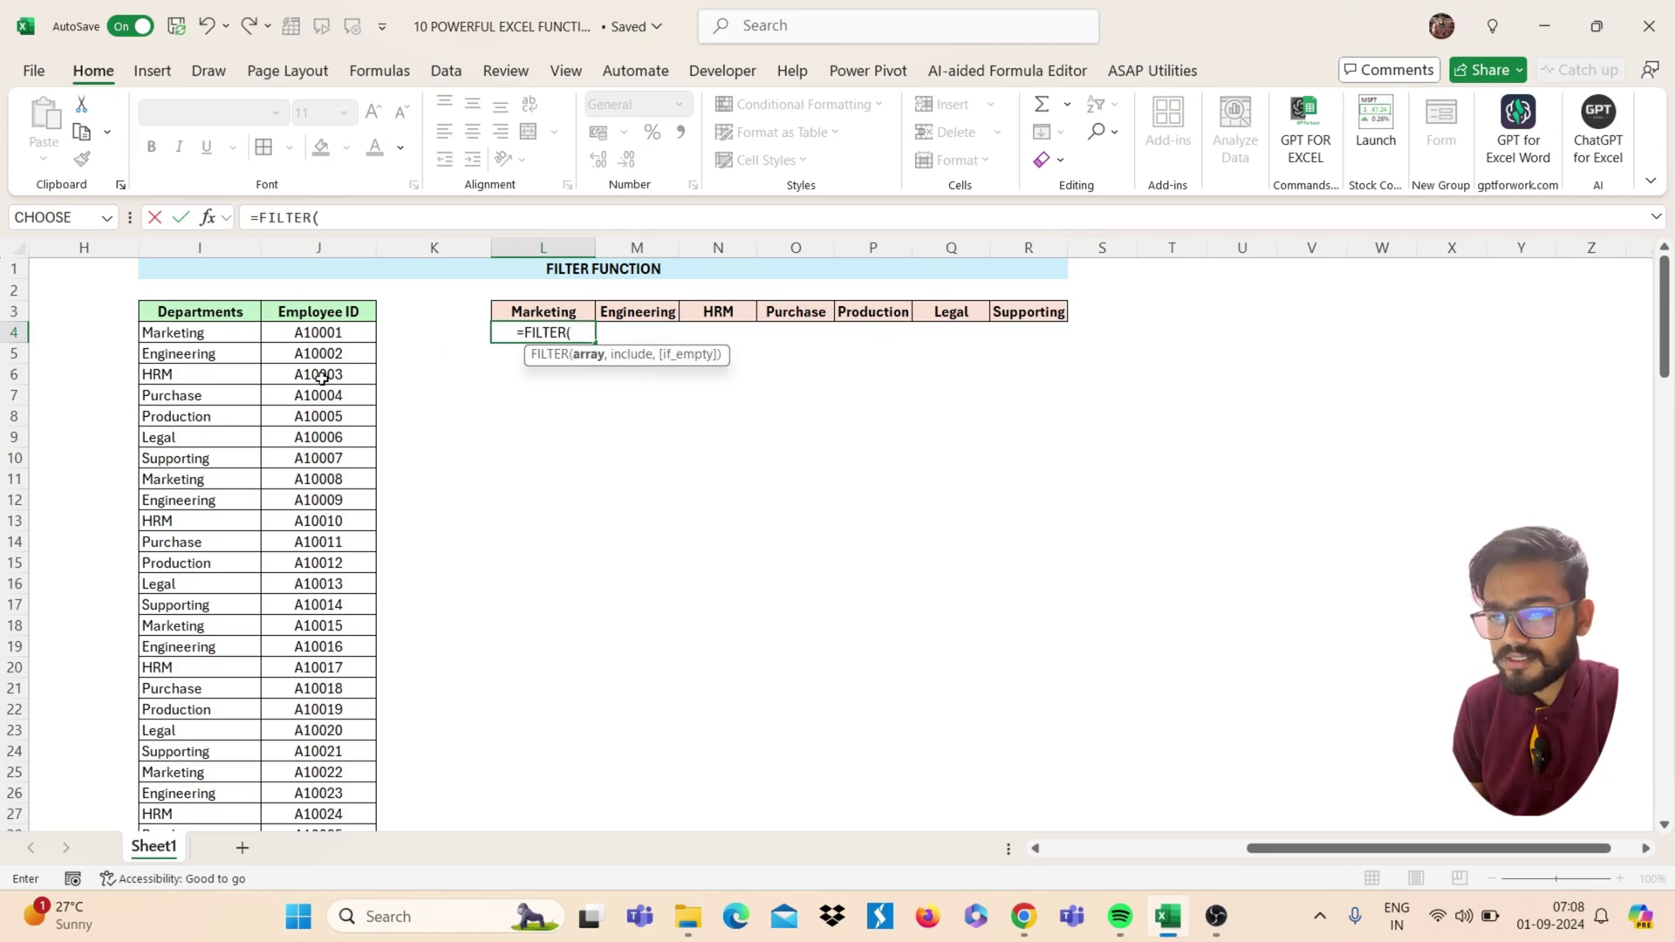
left_click(324, 335)
key("ctrl+shift+Down")
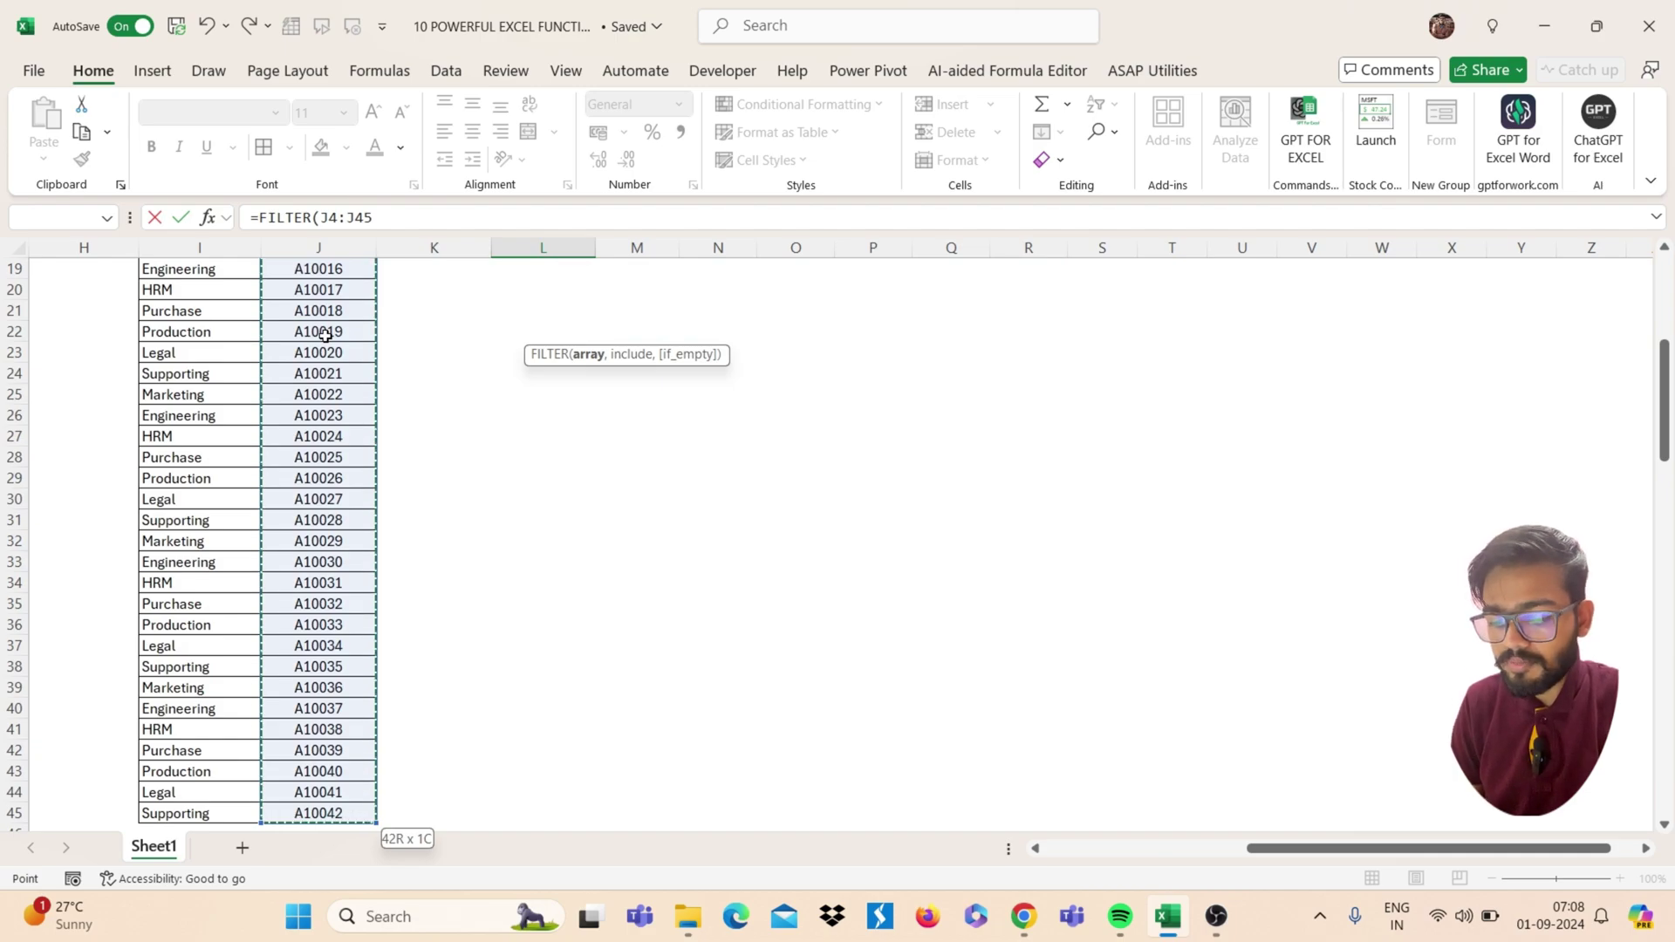
key("F4")
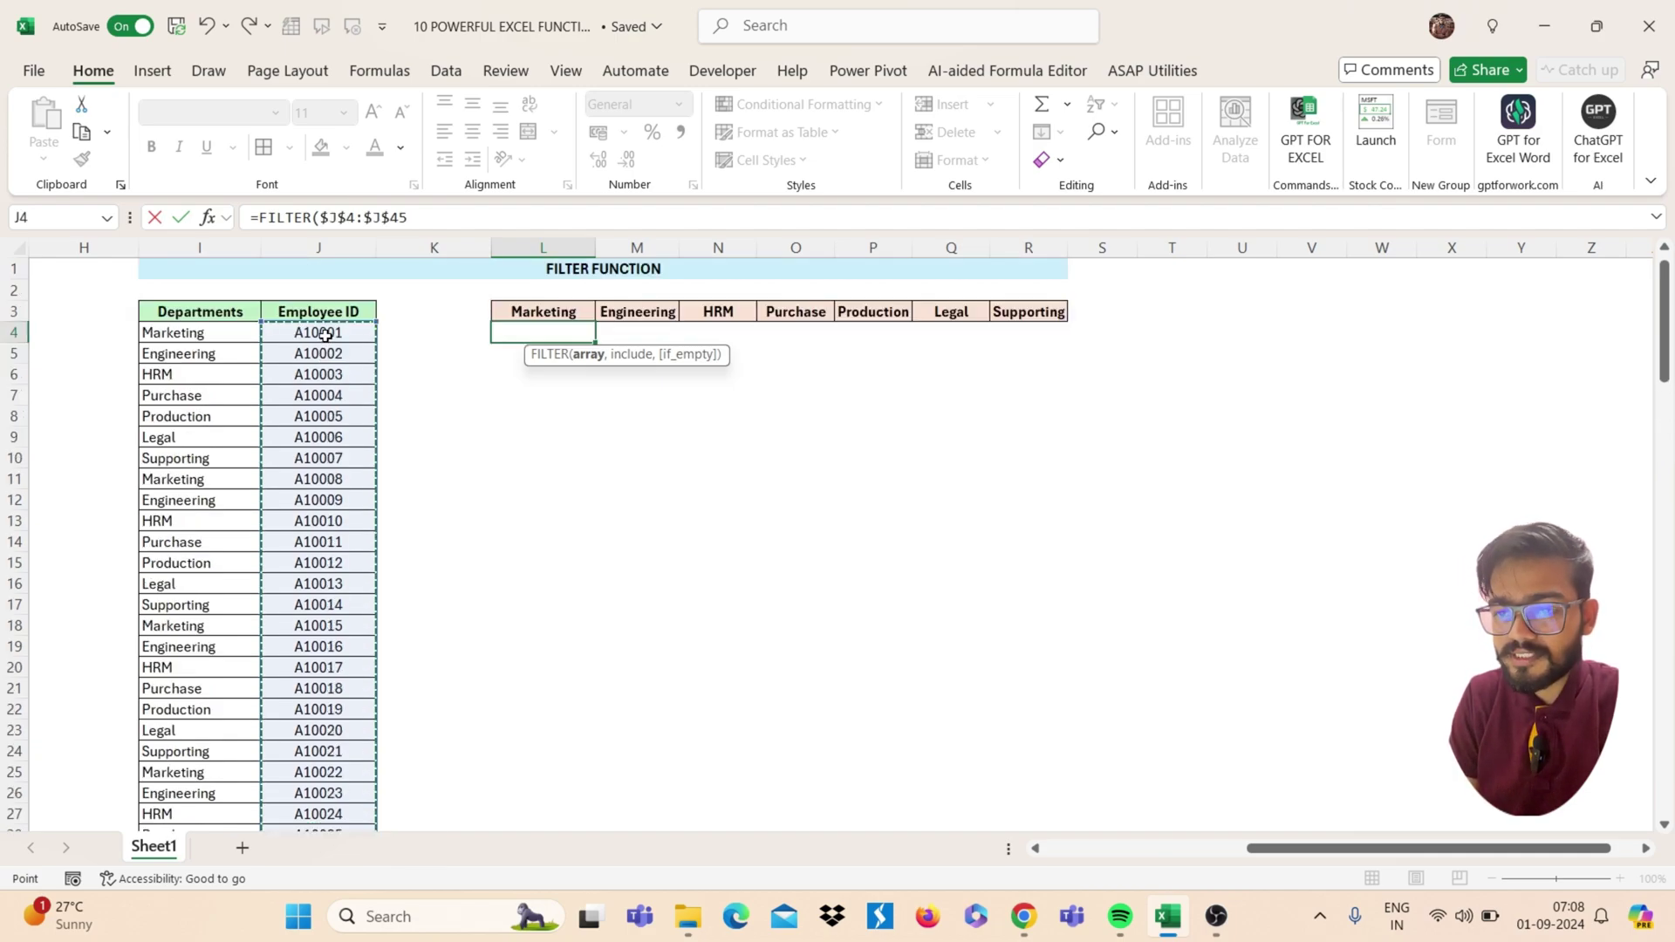
type(",")
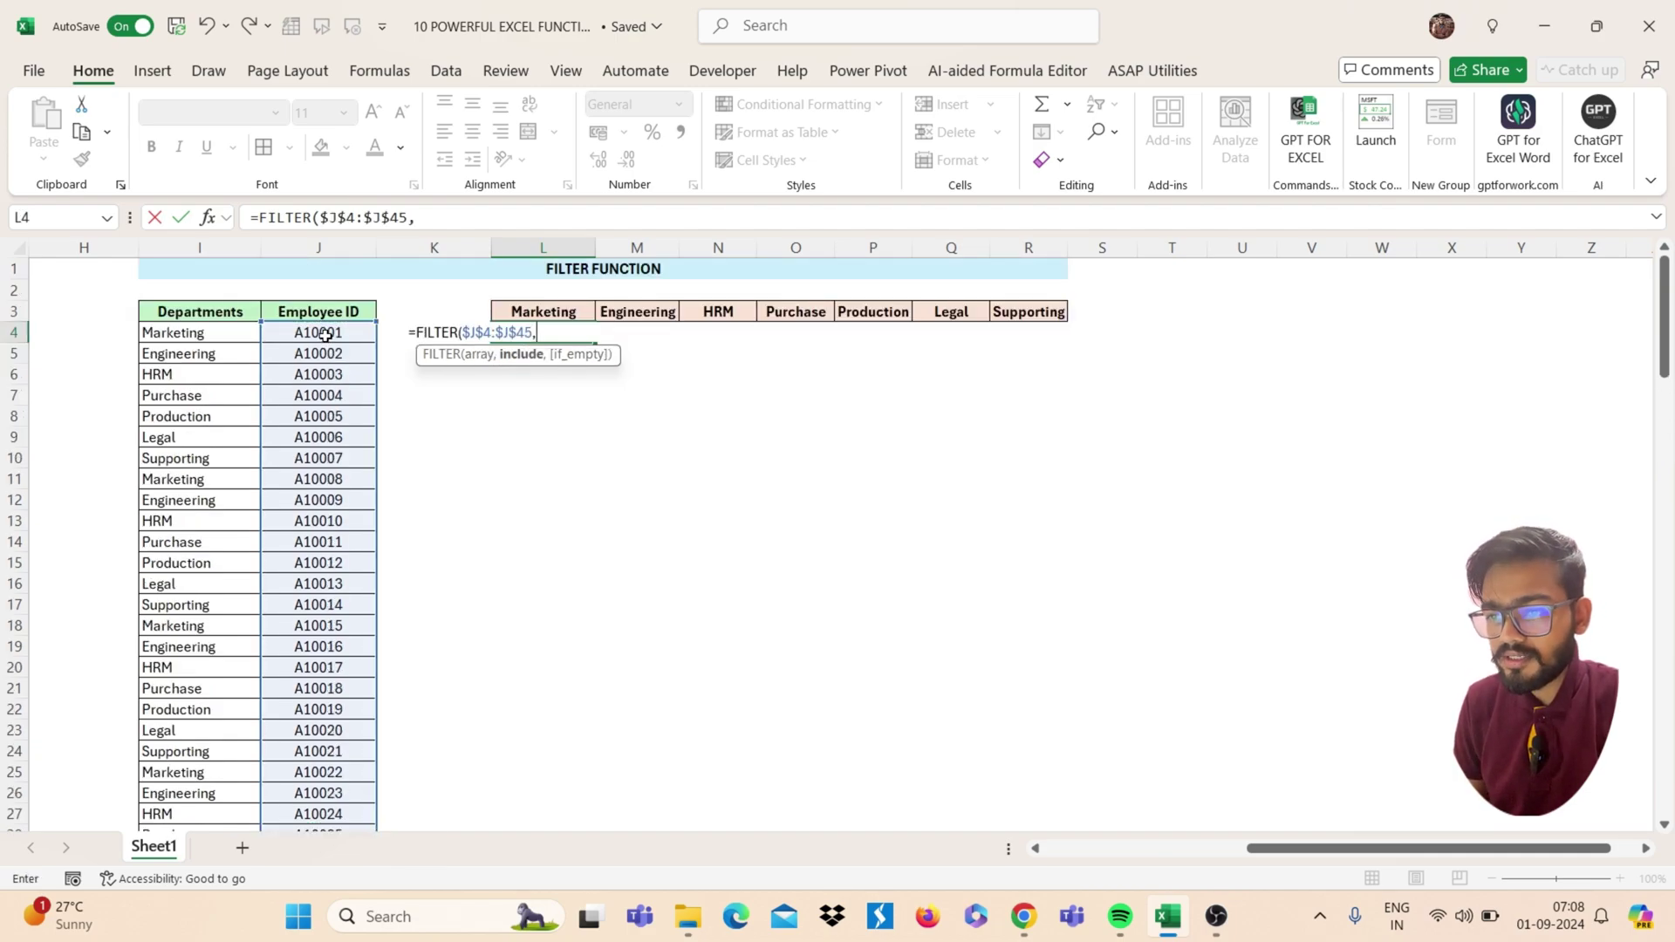
Add the condition $I$4:$I$45=L3 so L4 lists the Marketing employee IDs
left_click(189, 337)
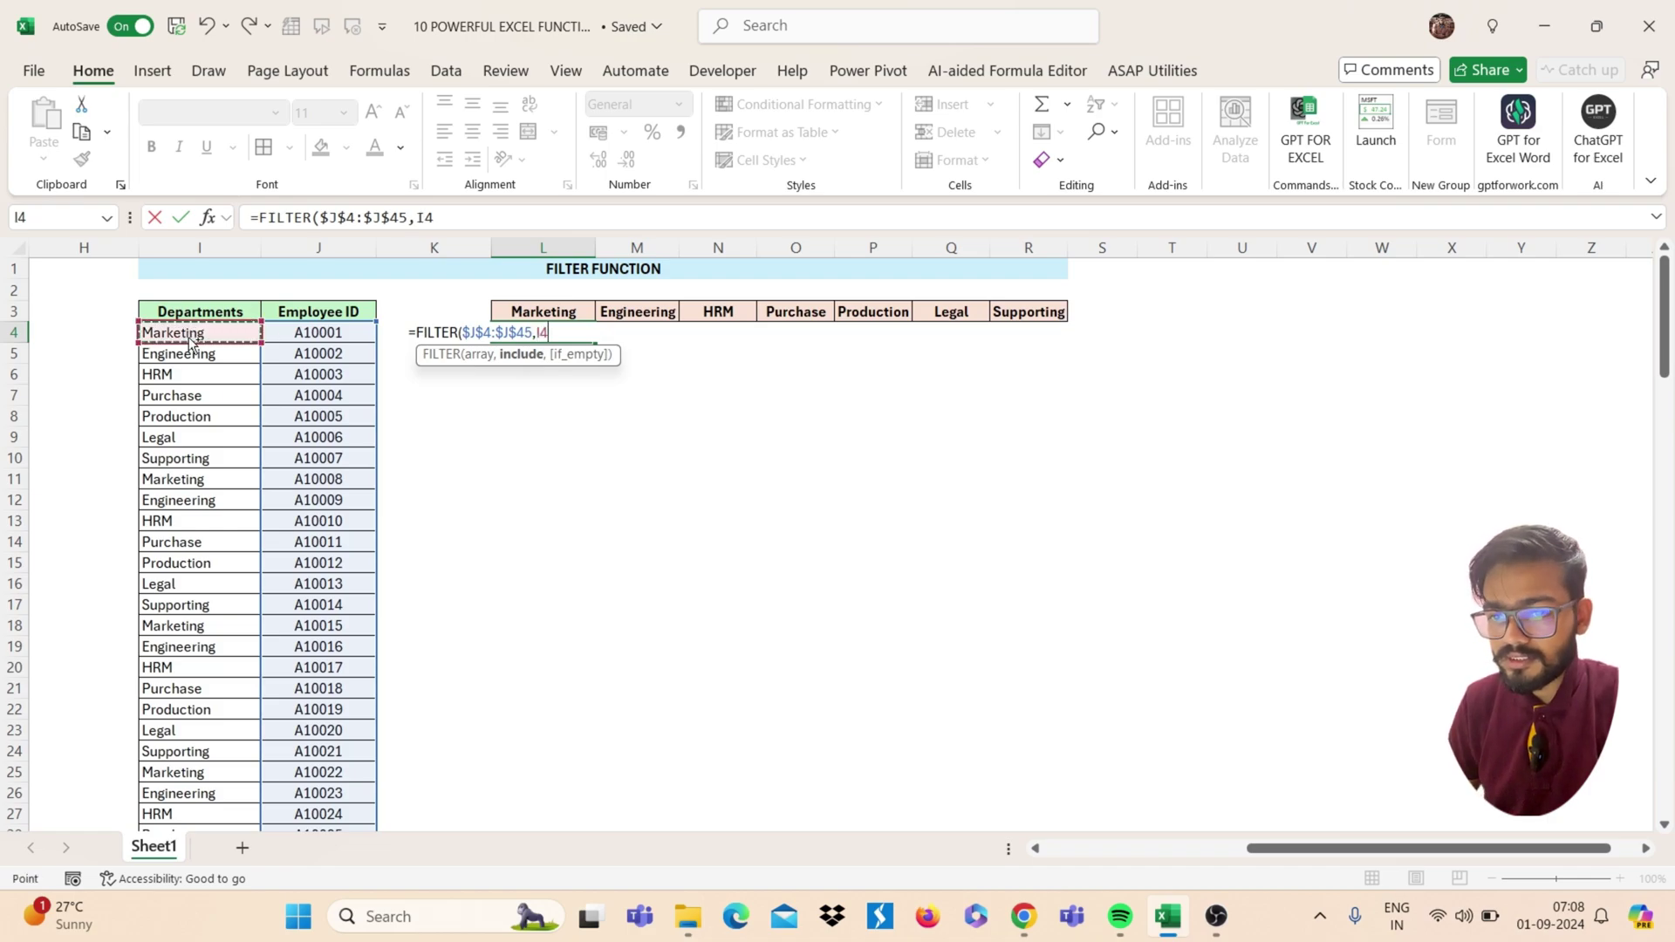
key("ctrl+shift+Down")
key("F4")
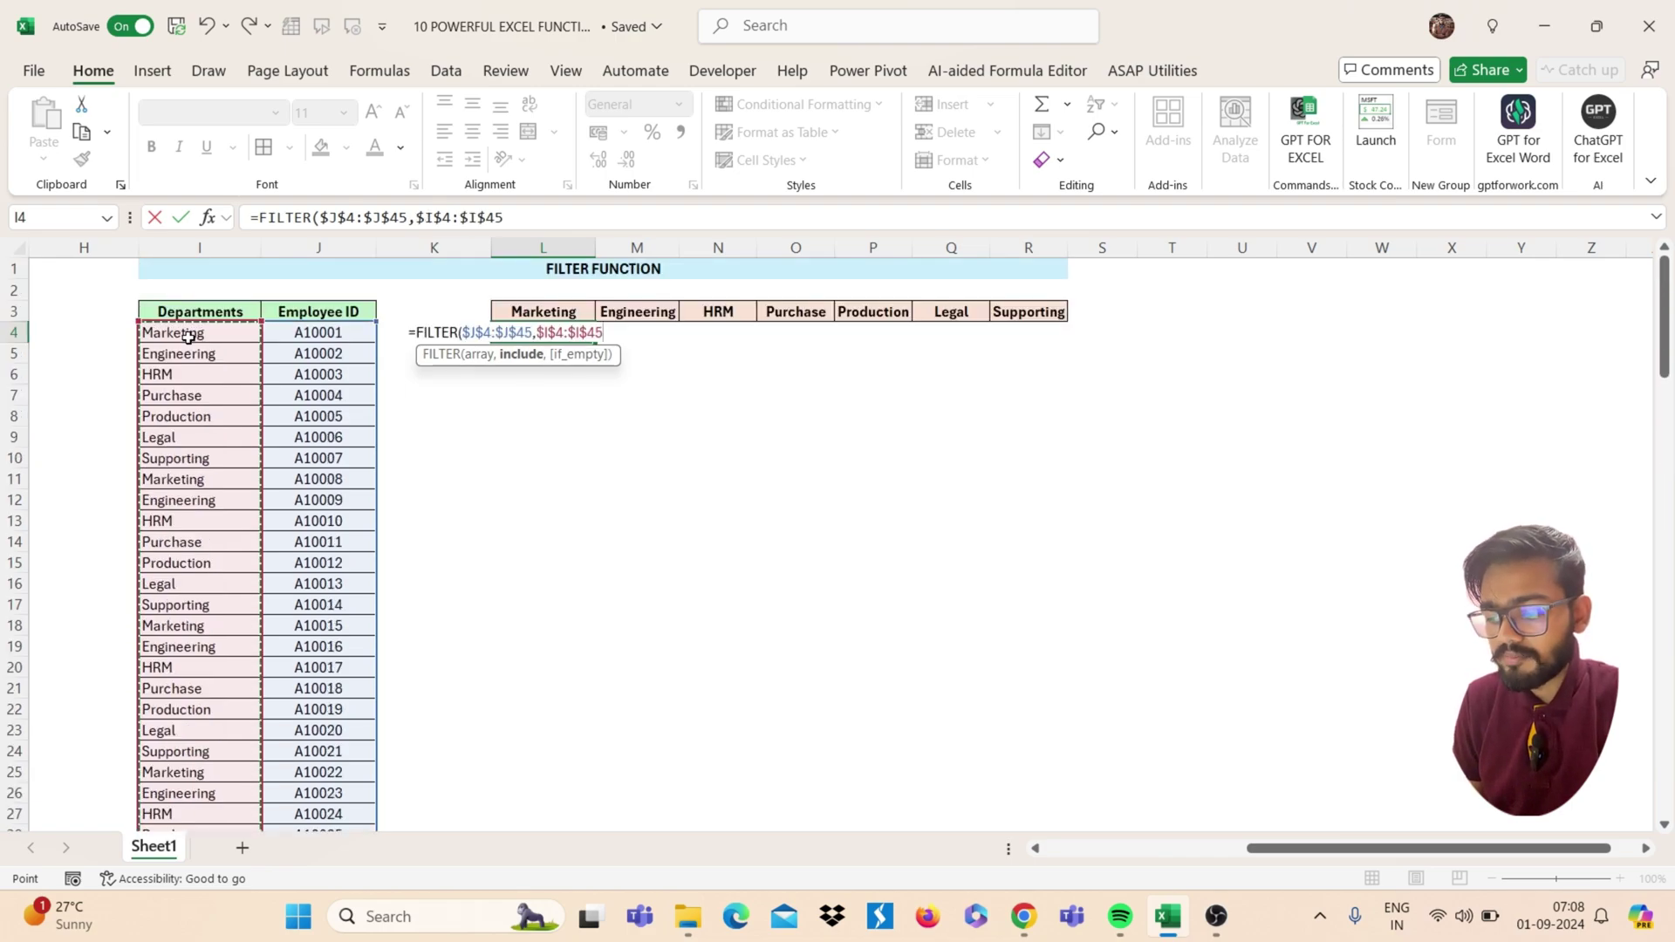
type("=")
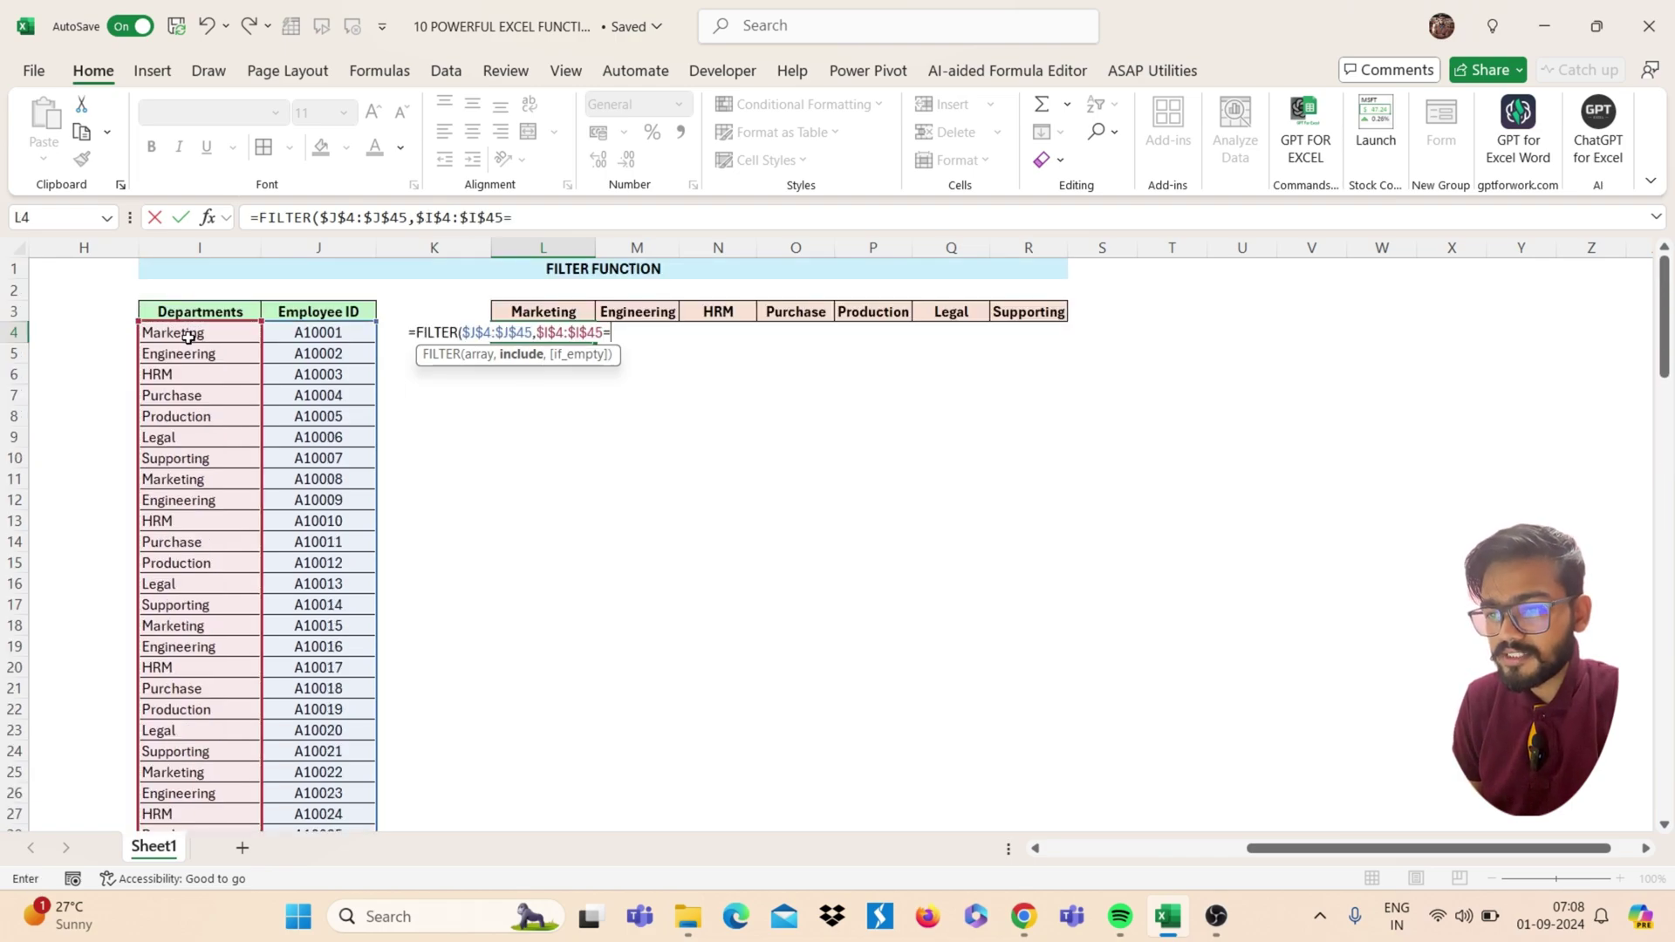
left_click(582, 313)
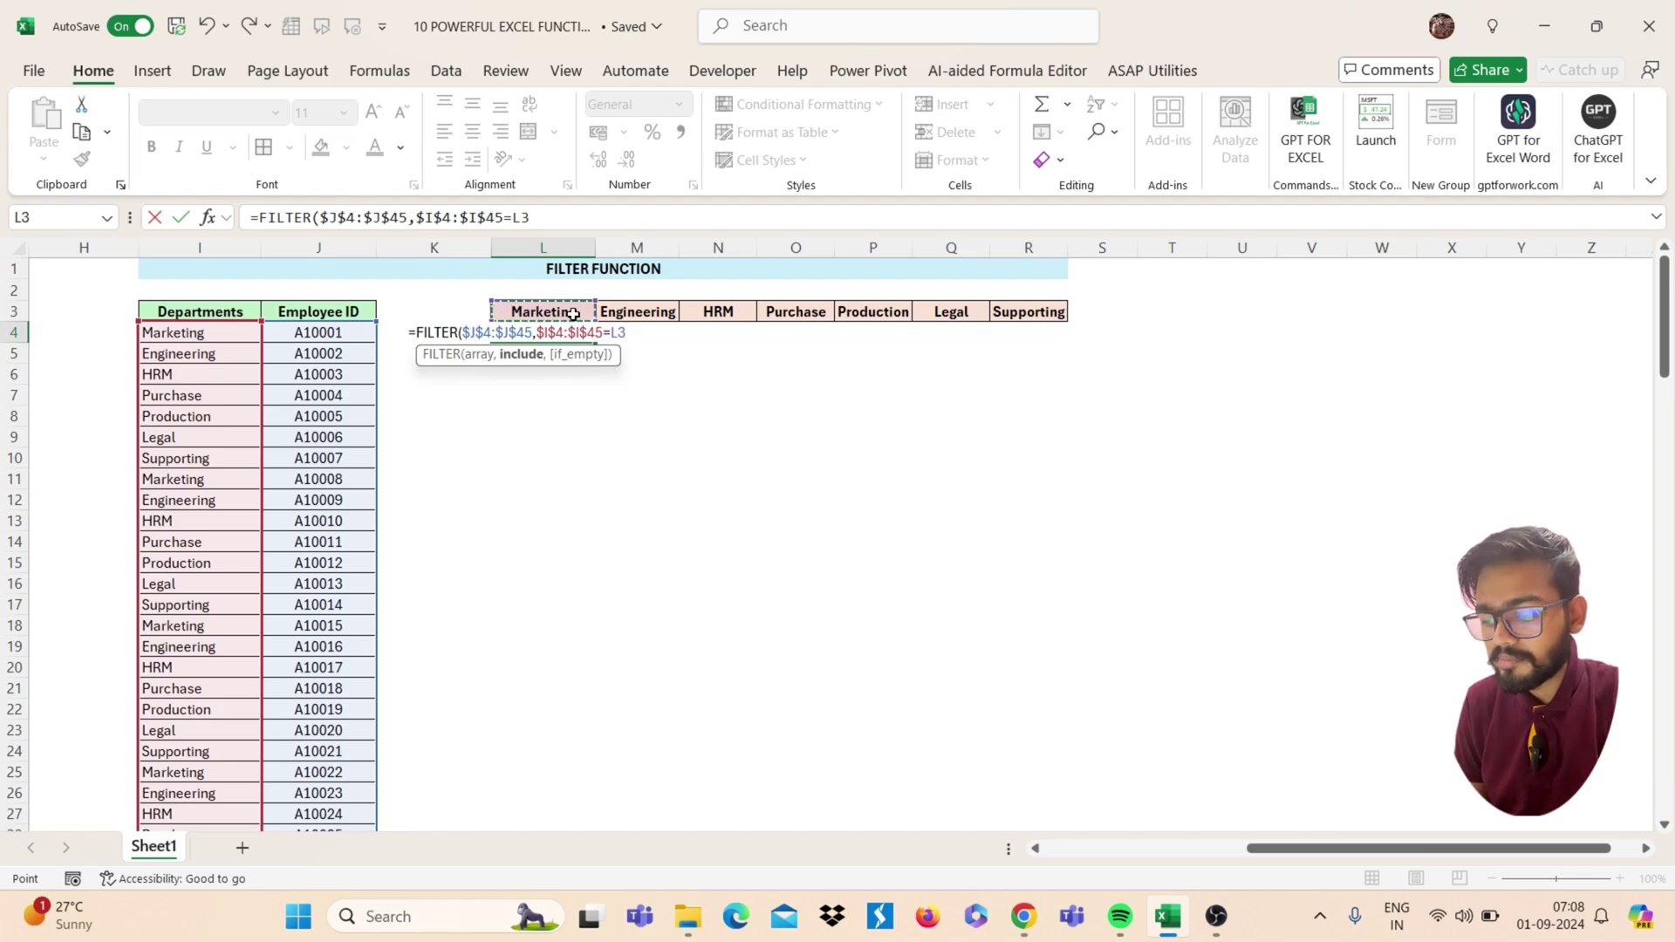
type(")")
key("Return")
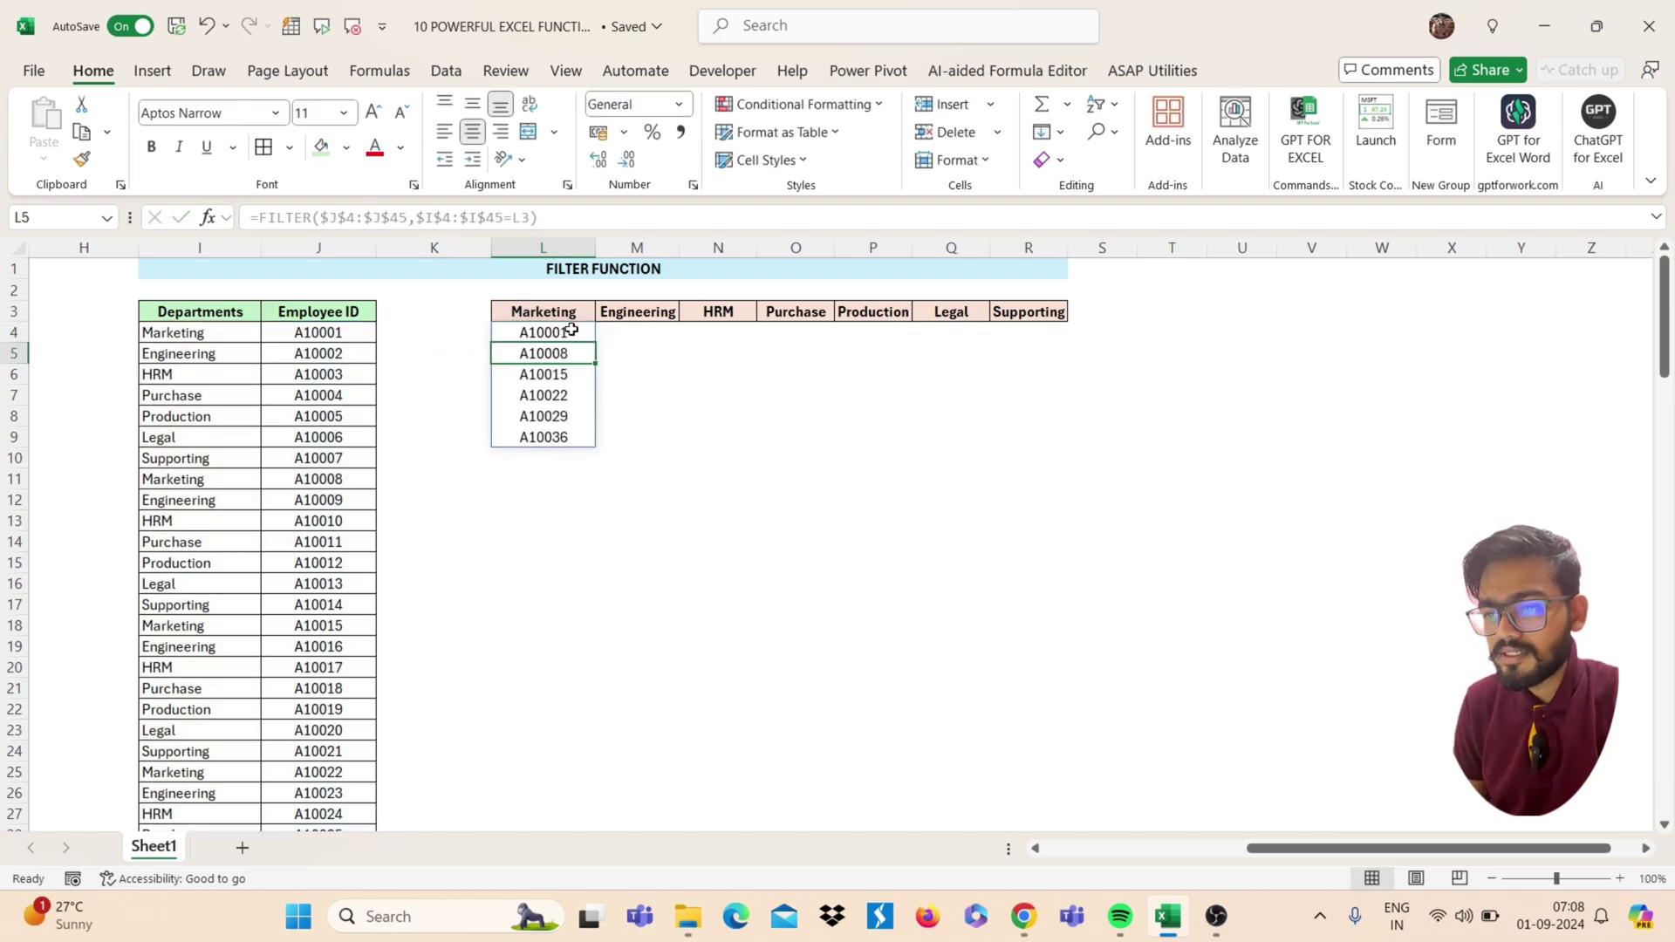
Copy the FILTER formula across from L4 to R4 for every department
left_click(571, 331)
left_click_drag(594, 340, 1059, 352)
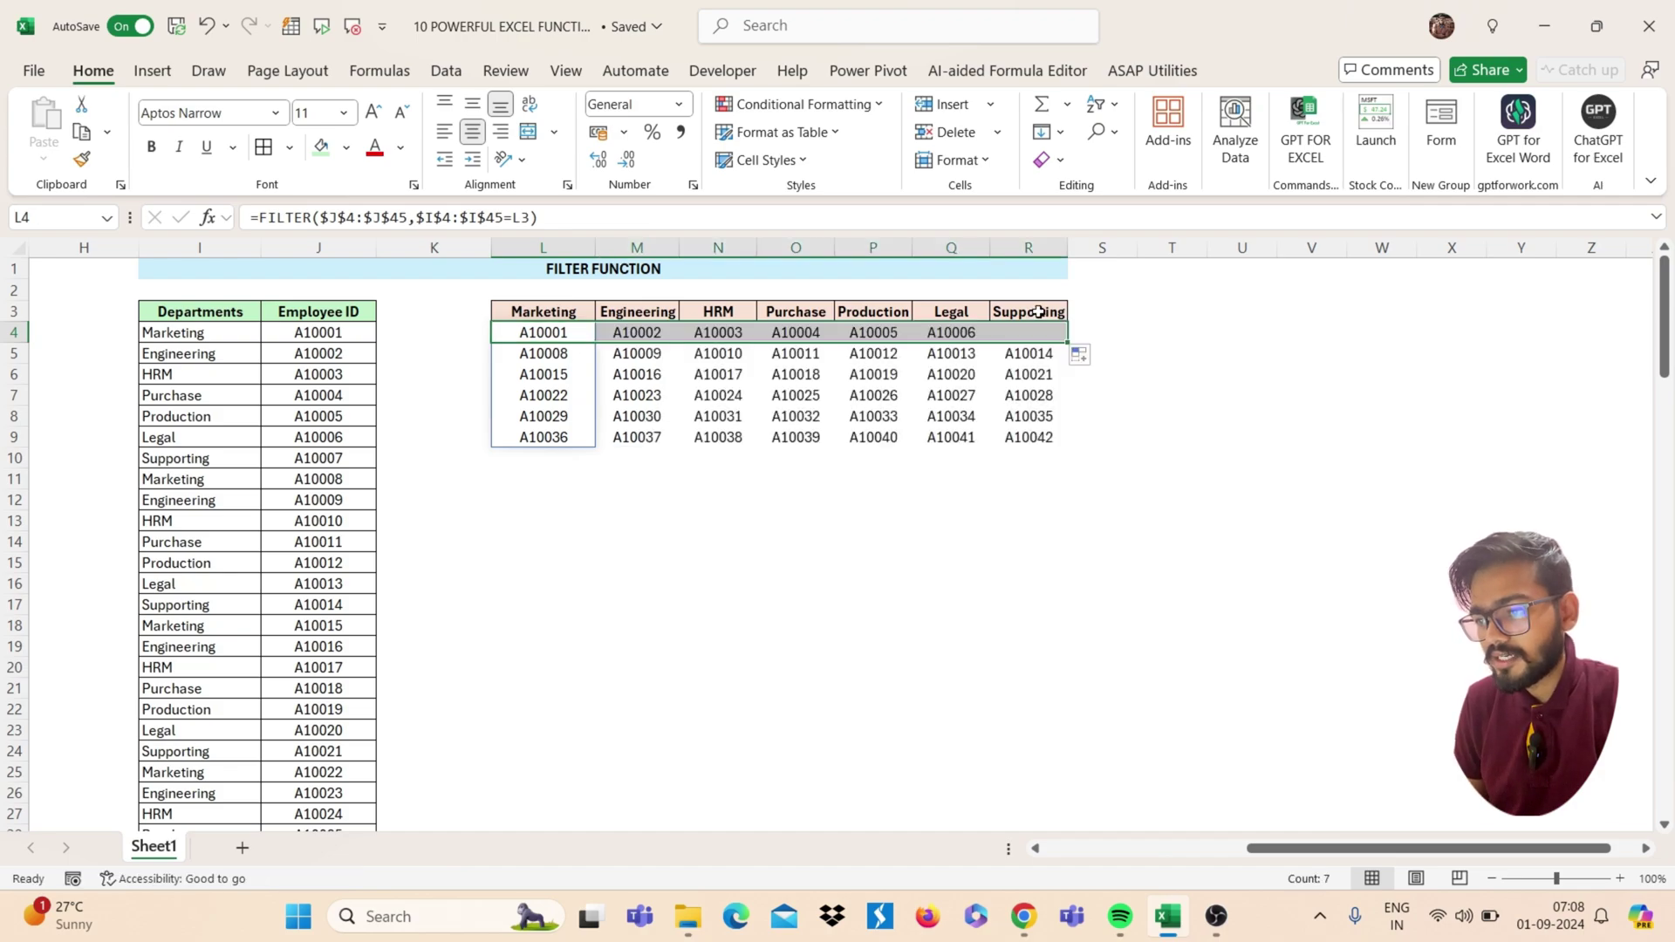
left_click(521, 471)
Scroll to the XLOOKUP section and review the source table's names, departments and EMP.IDs
scroll(520, 472, "left", 10)
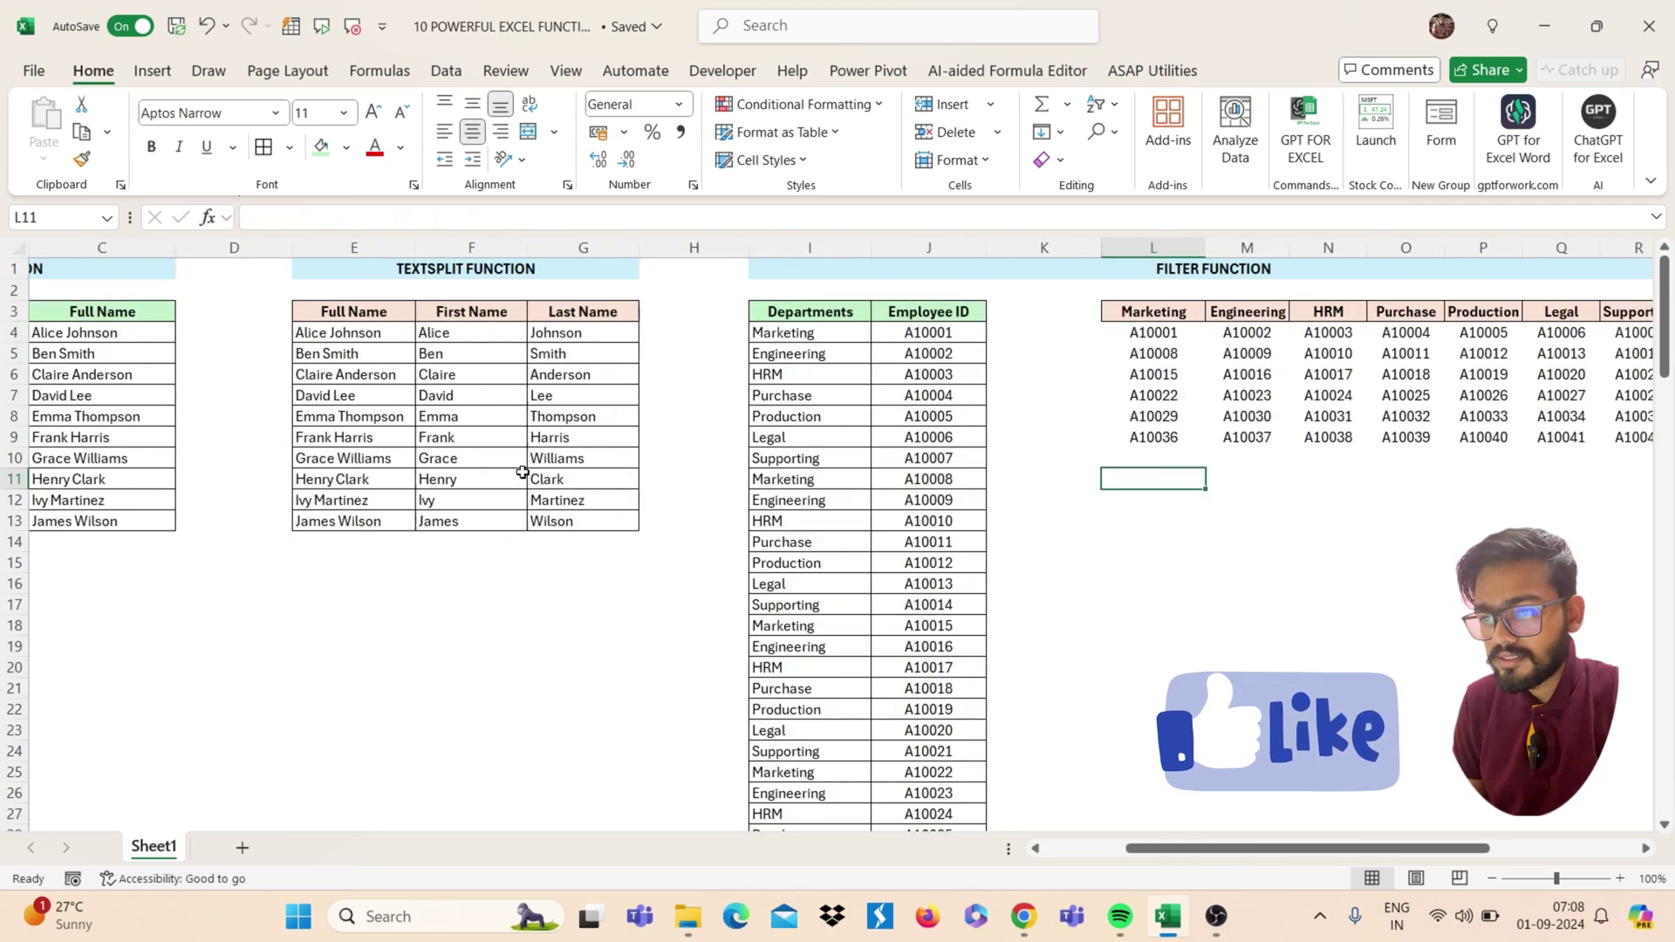
scroll(522, 472, "down", 5)
scroll(523, 472, "down", 9)
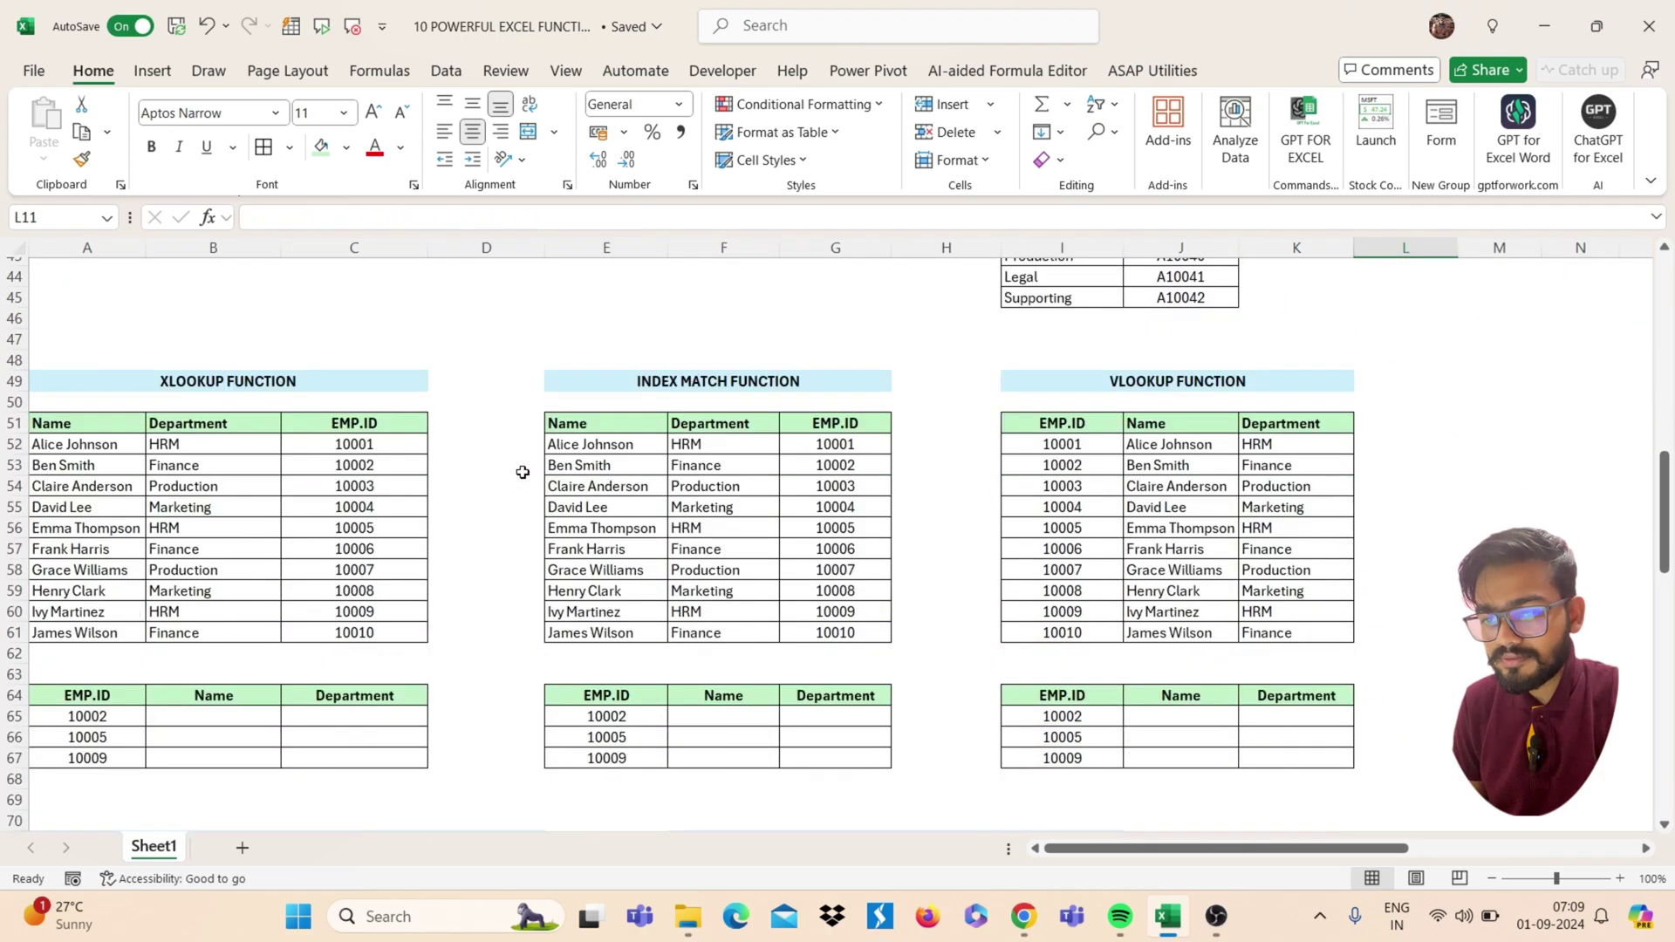
scroll(282, 496, "down", 1)
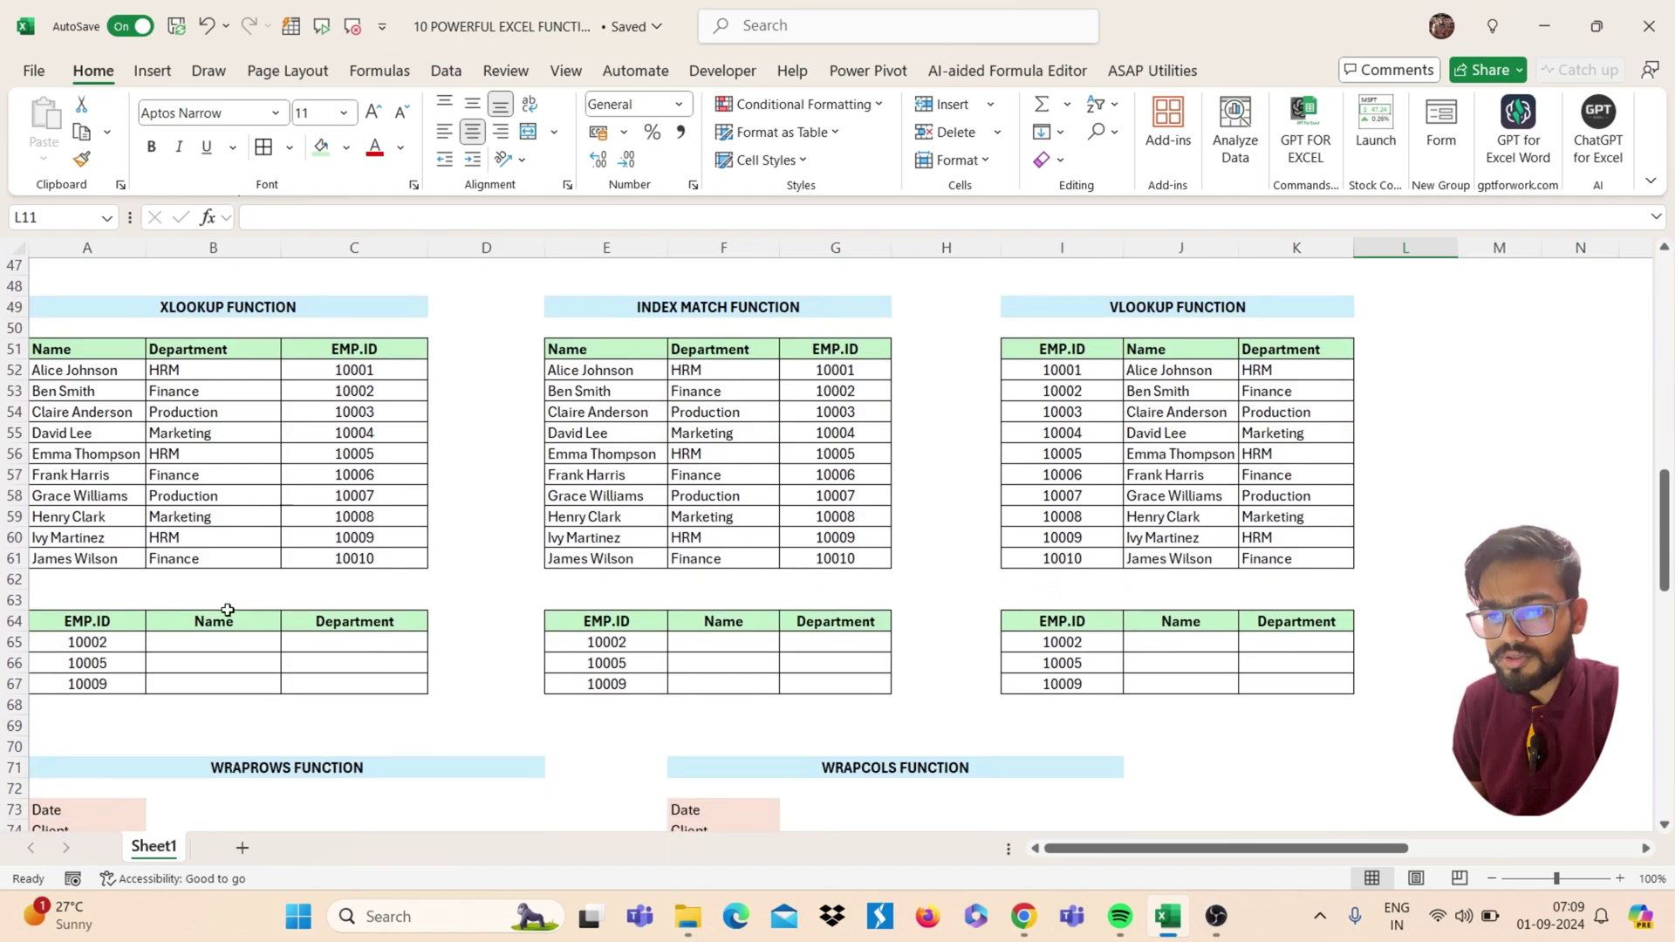
left_click(214, 646)
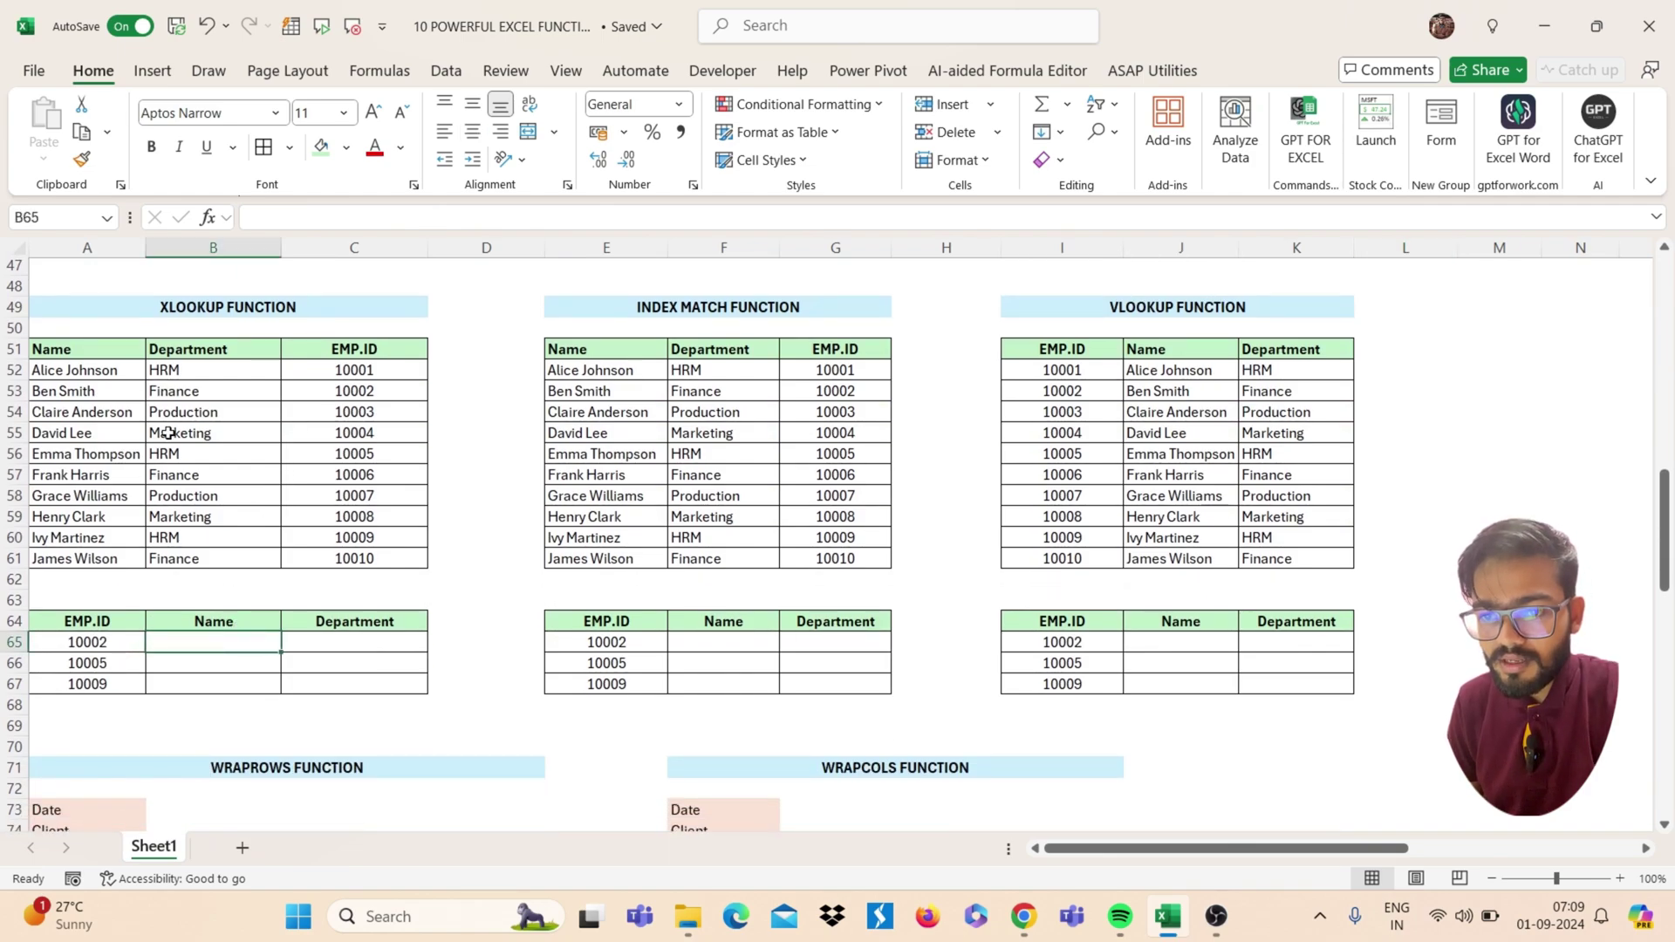
left_click_drag(126, 354, 122, 558)
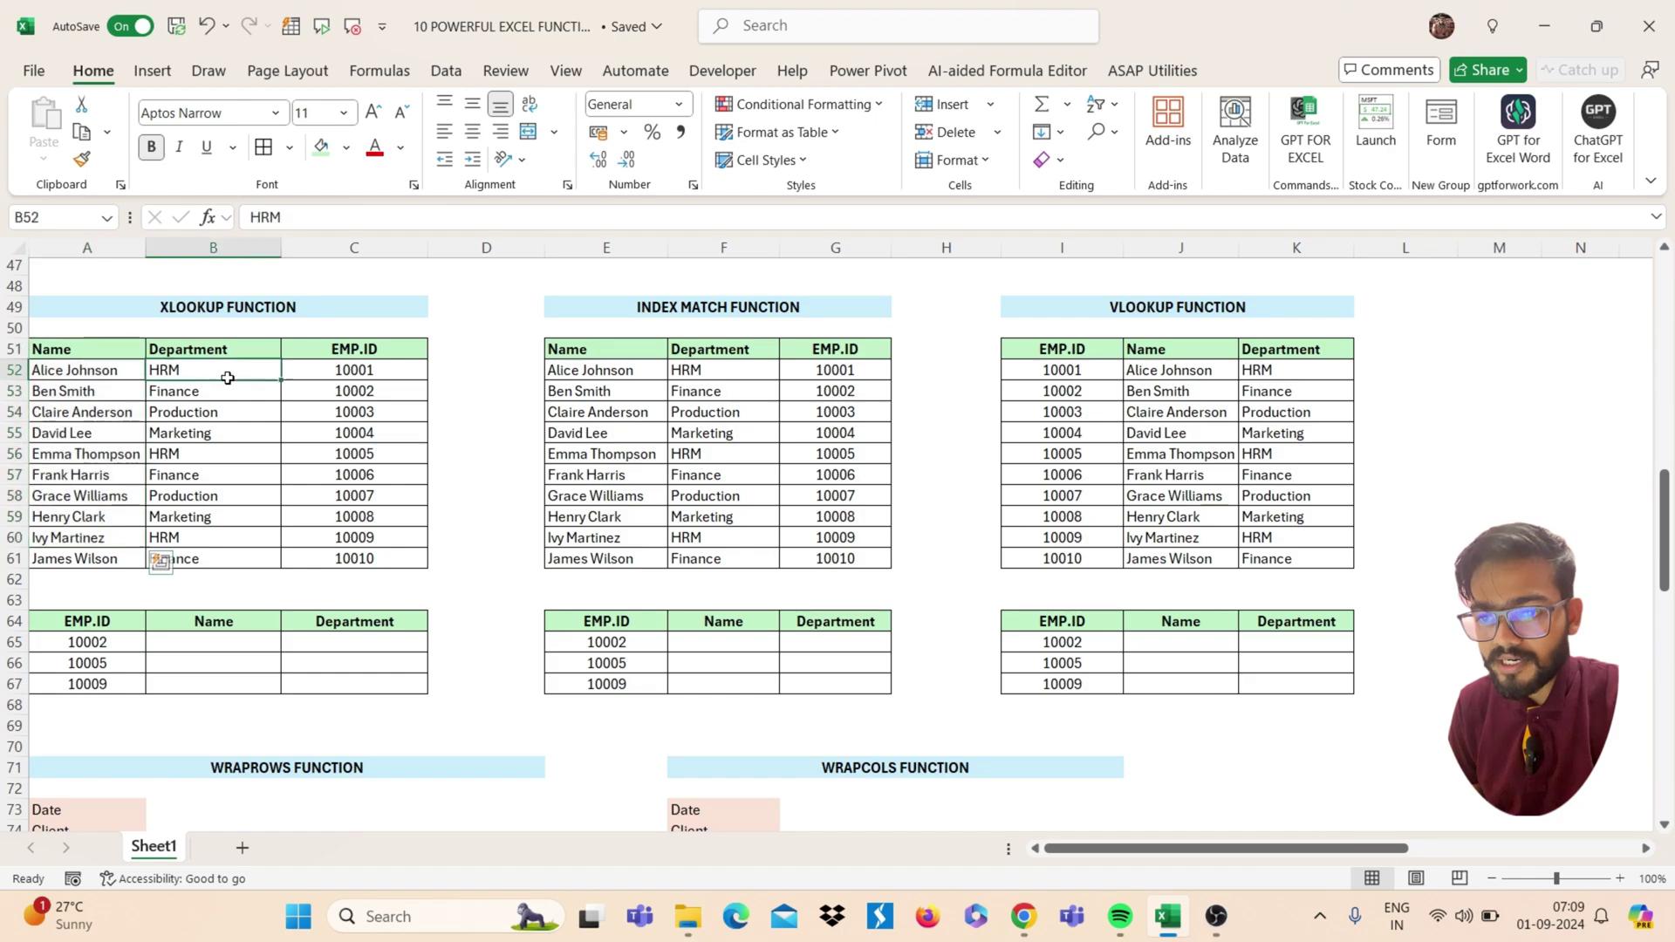
left_click_drag(224, 378, 218, 476)
left_click(368, 427)
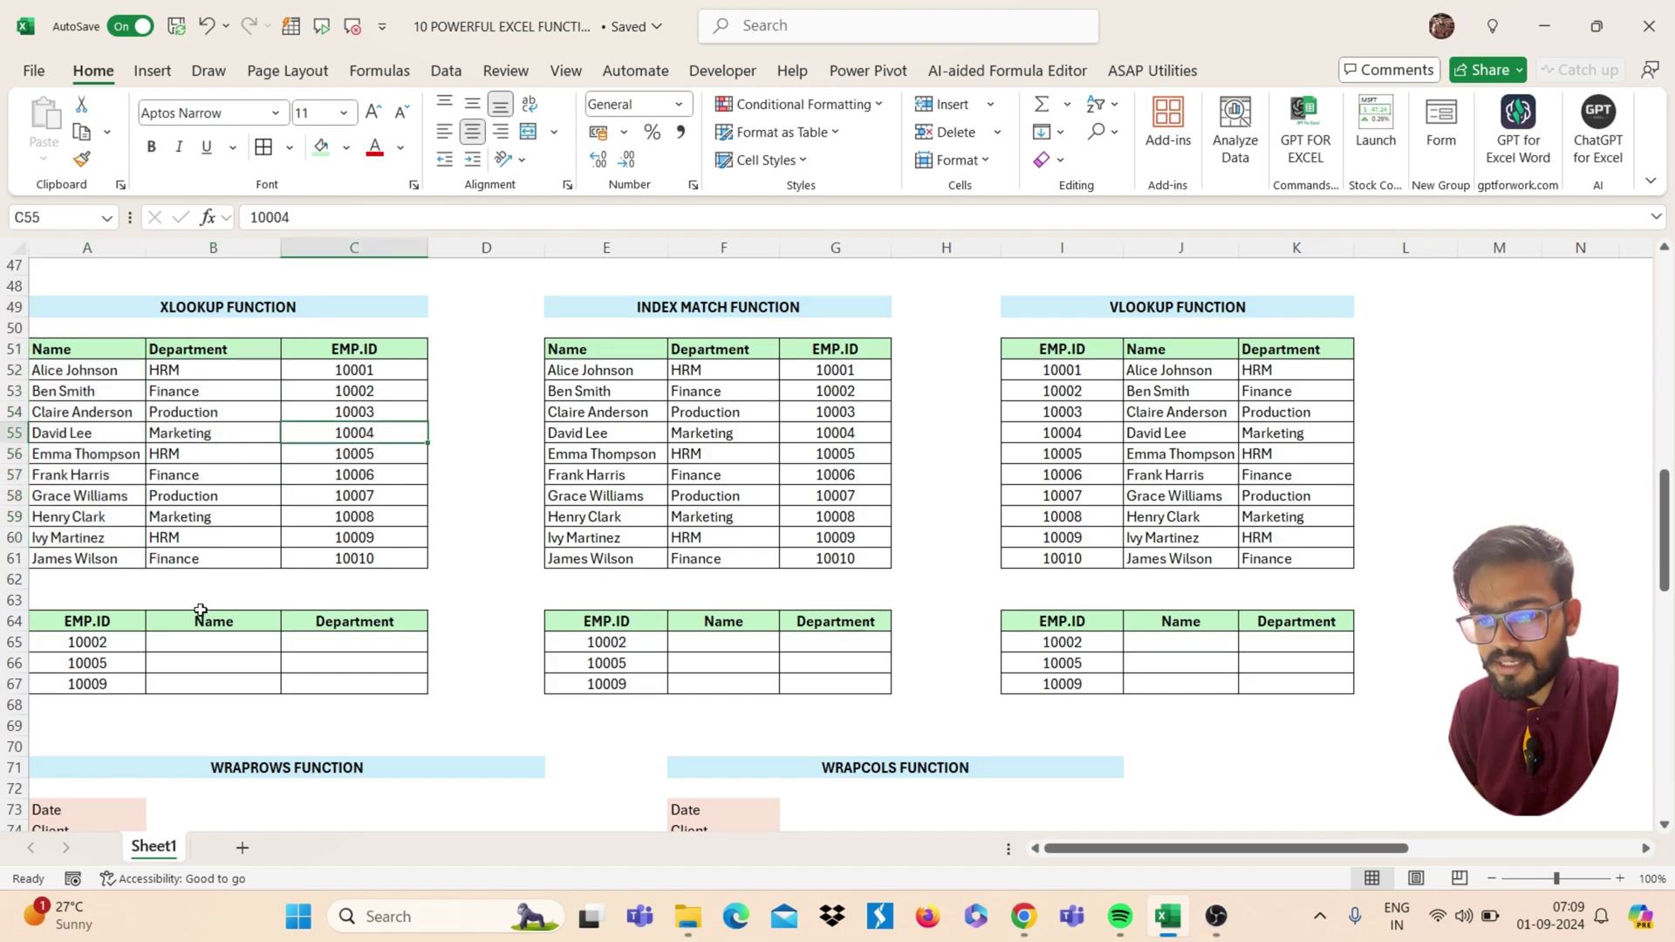
left_click(79, 646)
Enter =XLOOKUP(A65,C52:C61,A52:B61) in B65 to return Ben Smith and Finance
left_click(189, 645)
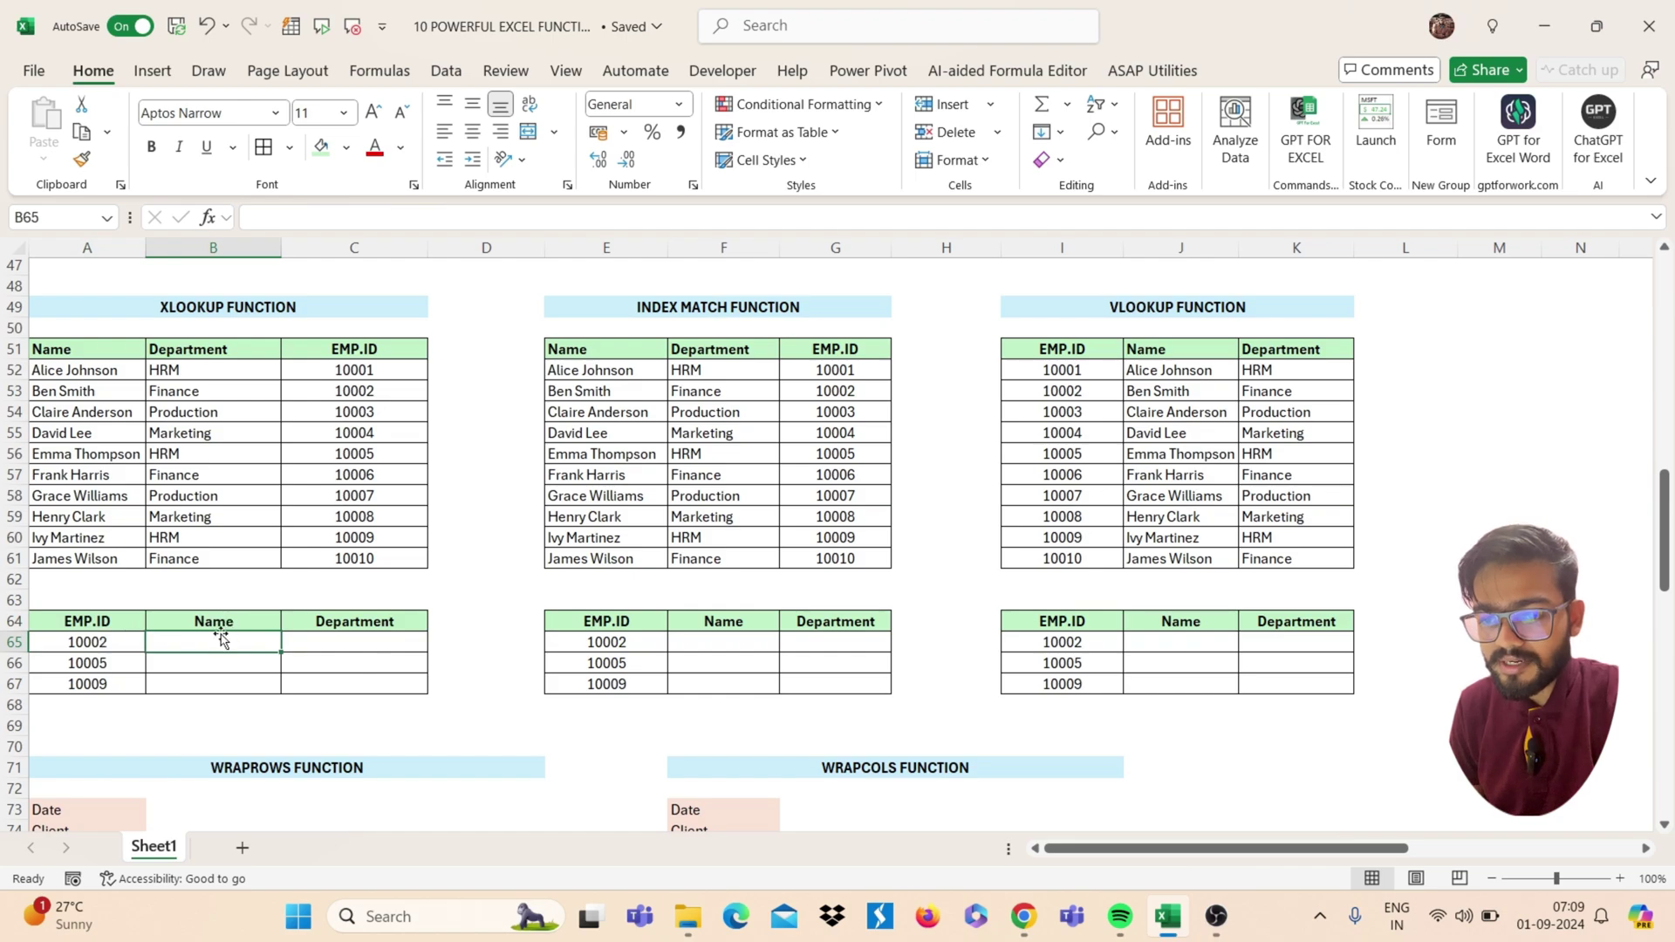
type("=XLO")
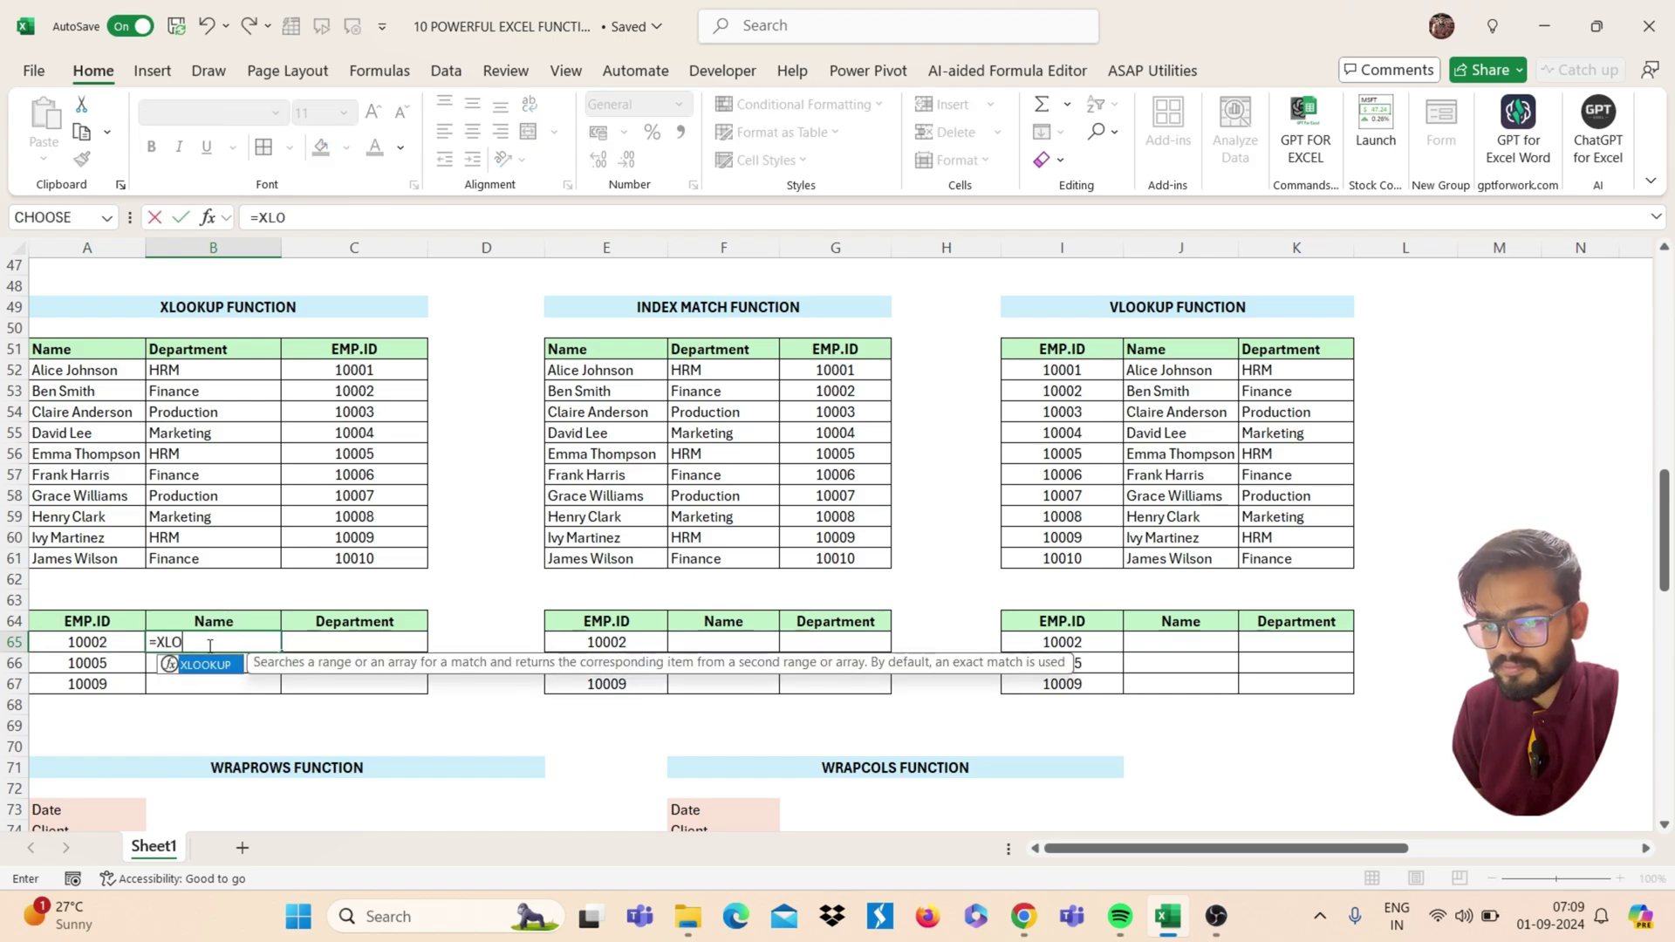
type("OKUP(")
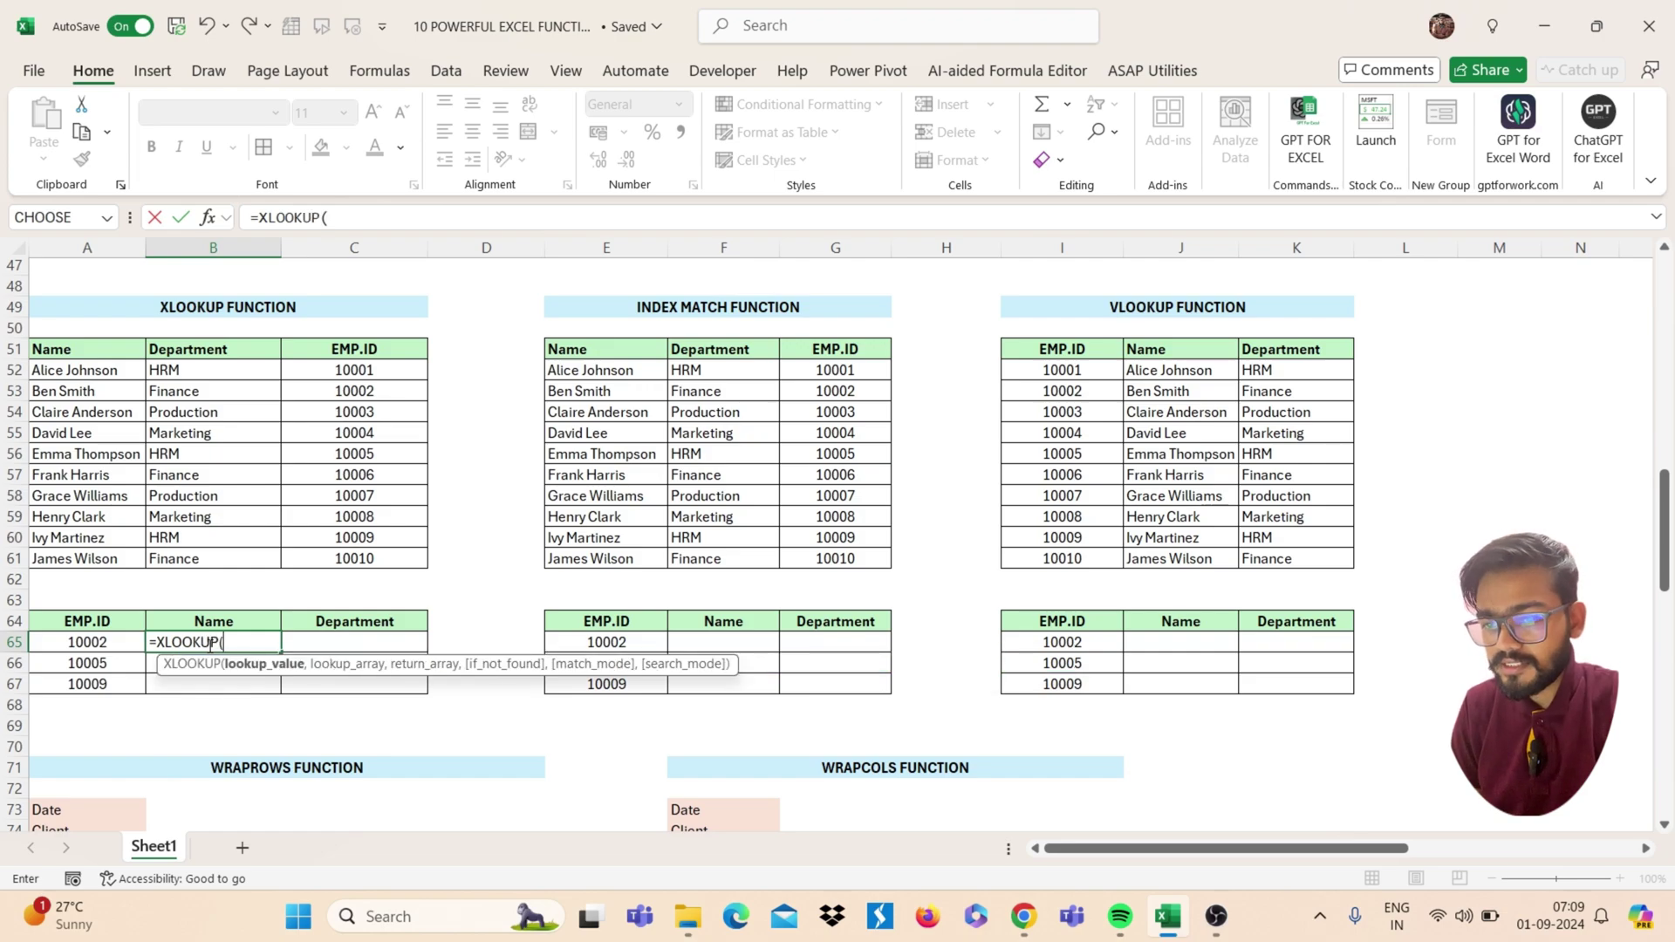
left_click(103, 642)
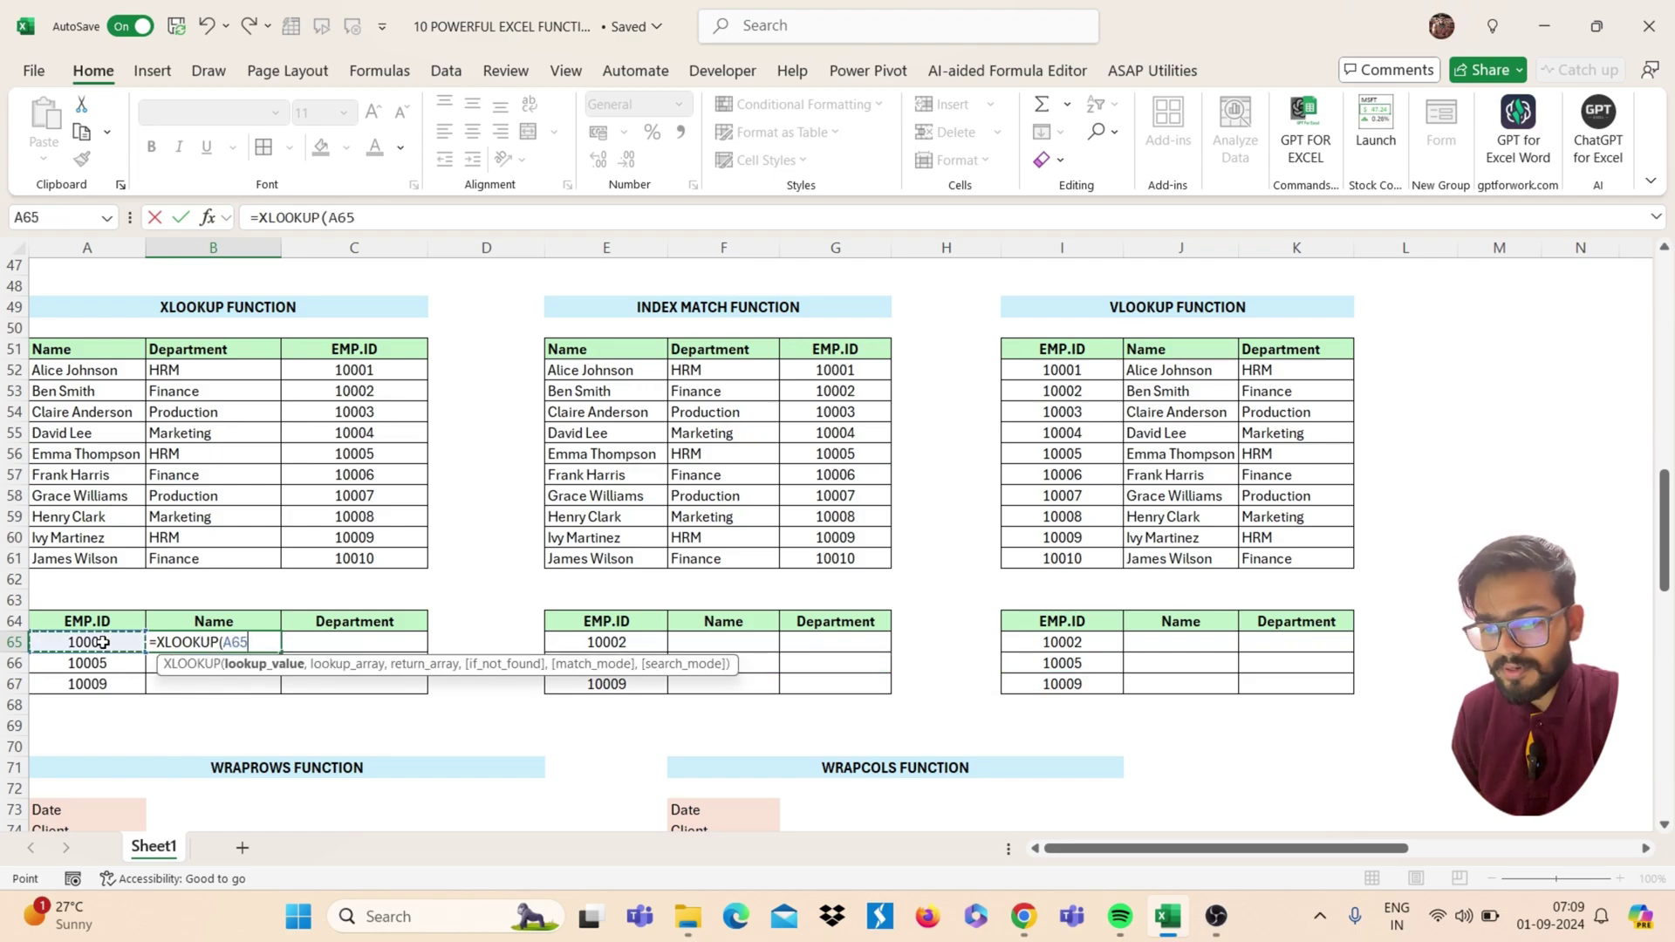
type(",")
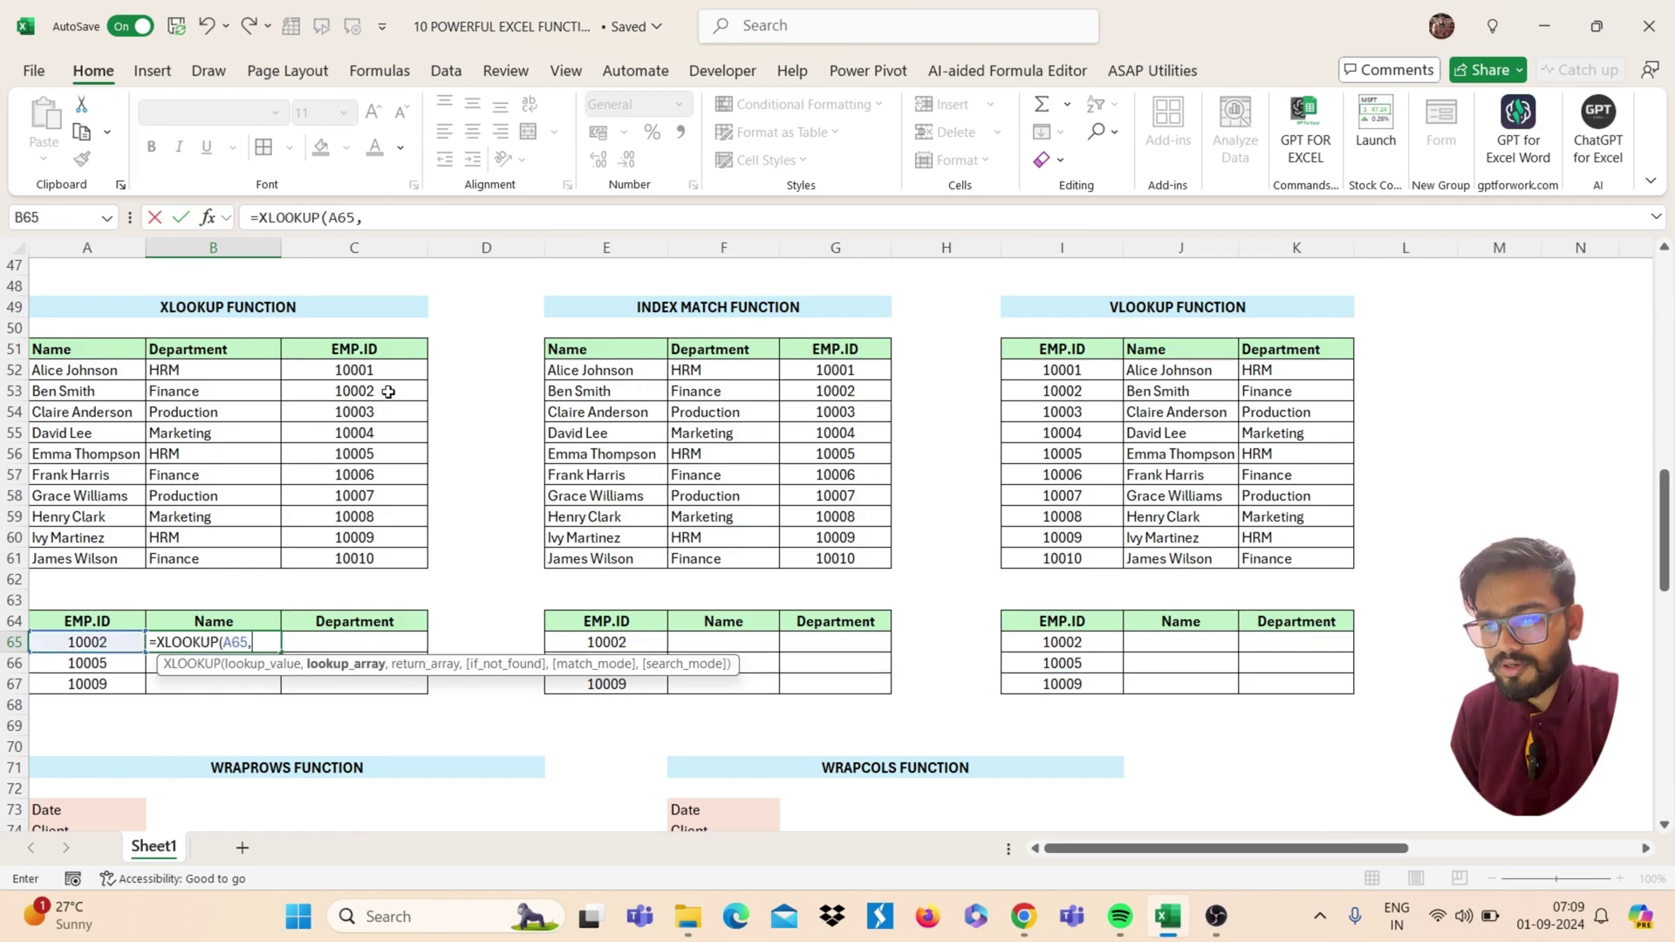
left_click(369, 349)
left_click_drag(348, 370, 346, 555)
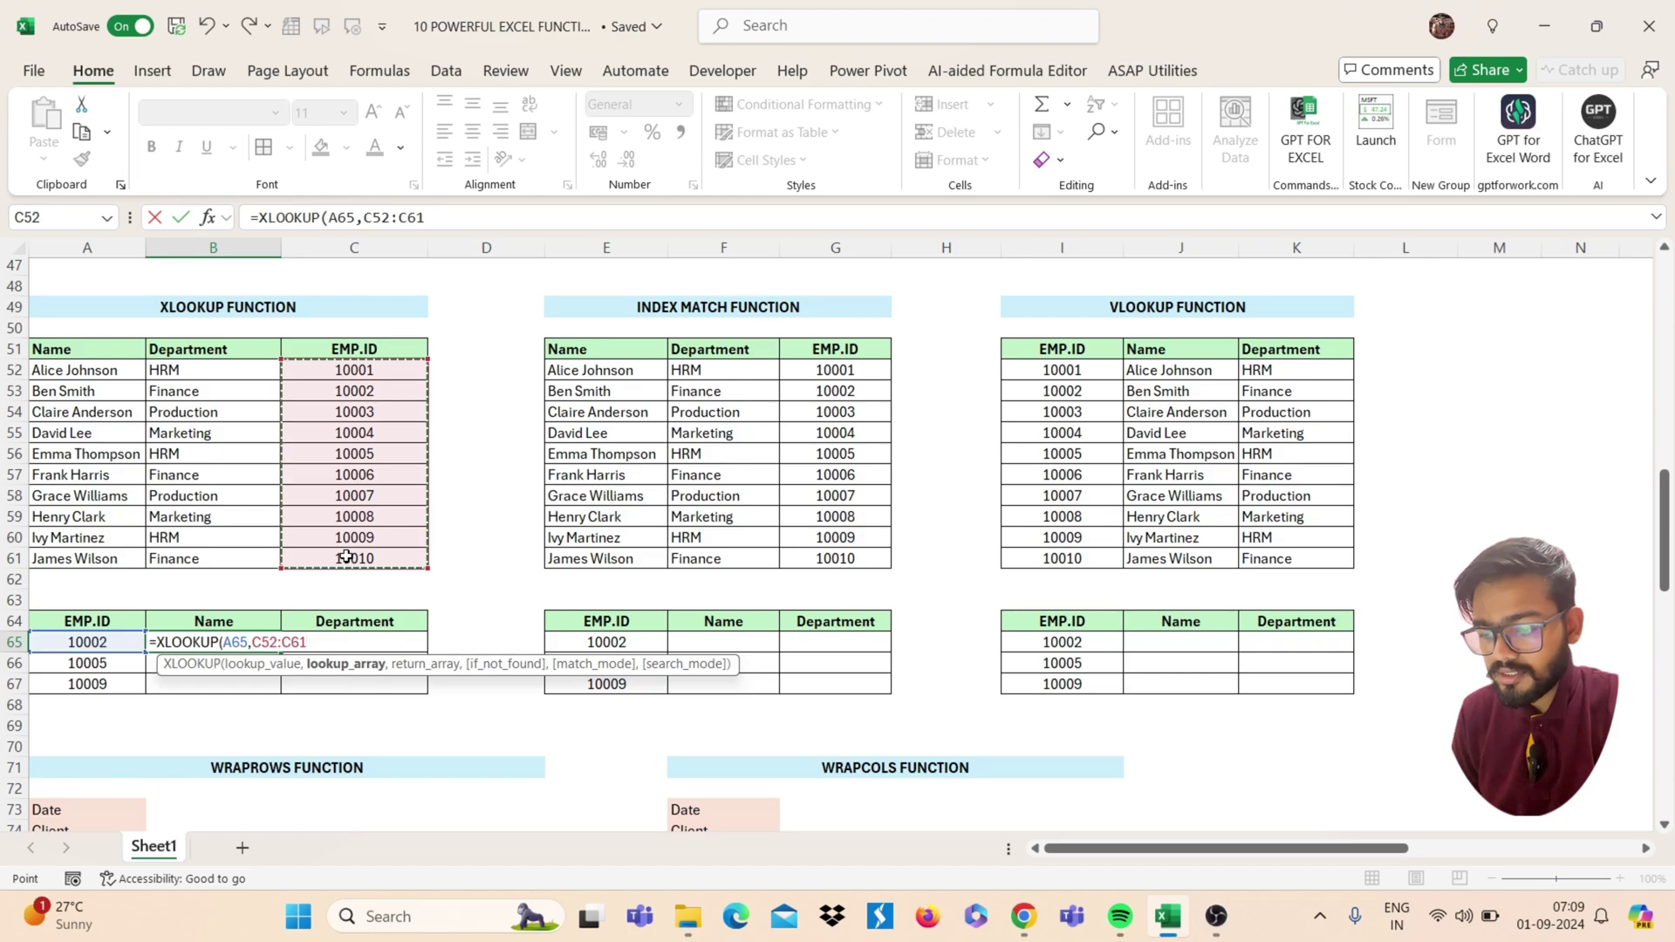
type(",")
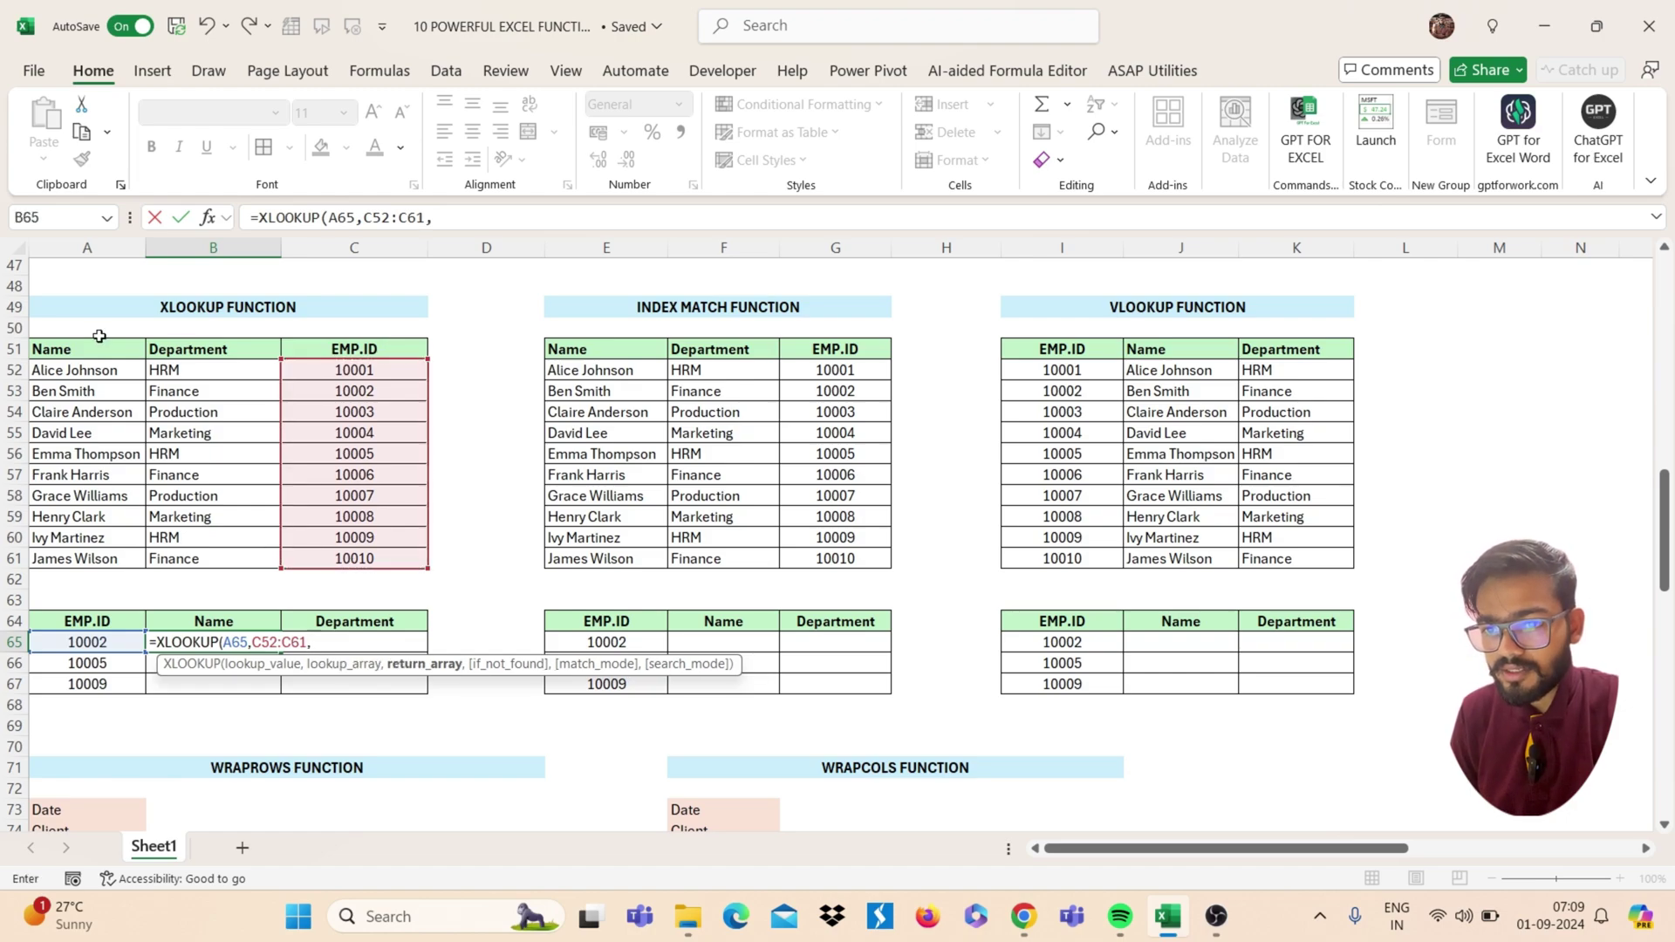
left_click_drag(105, 372, 209, 556)
type(")")
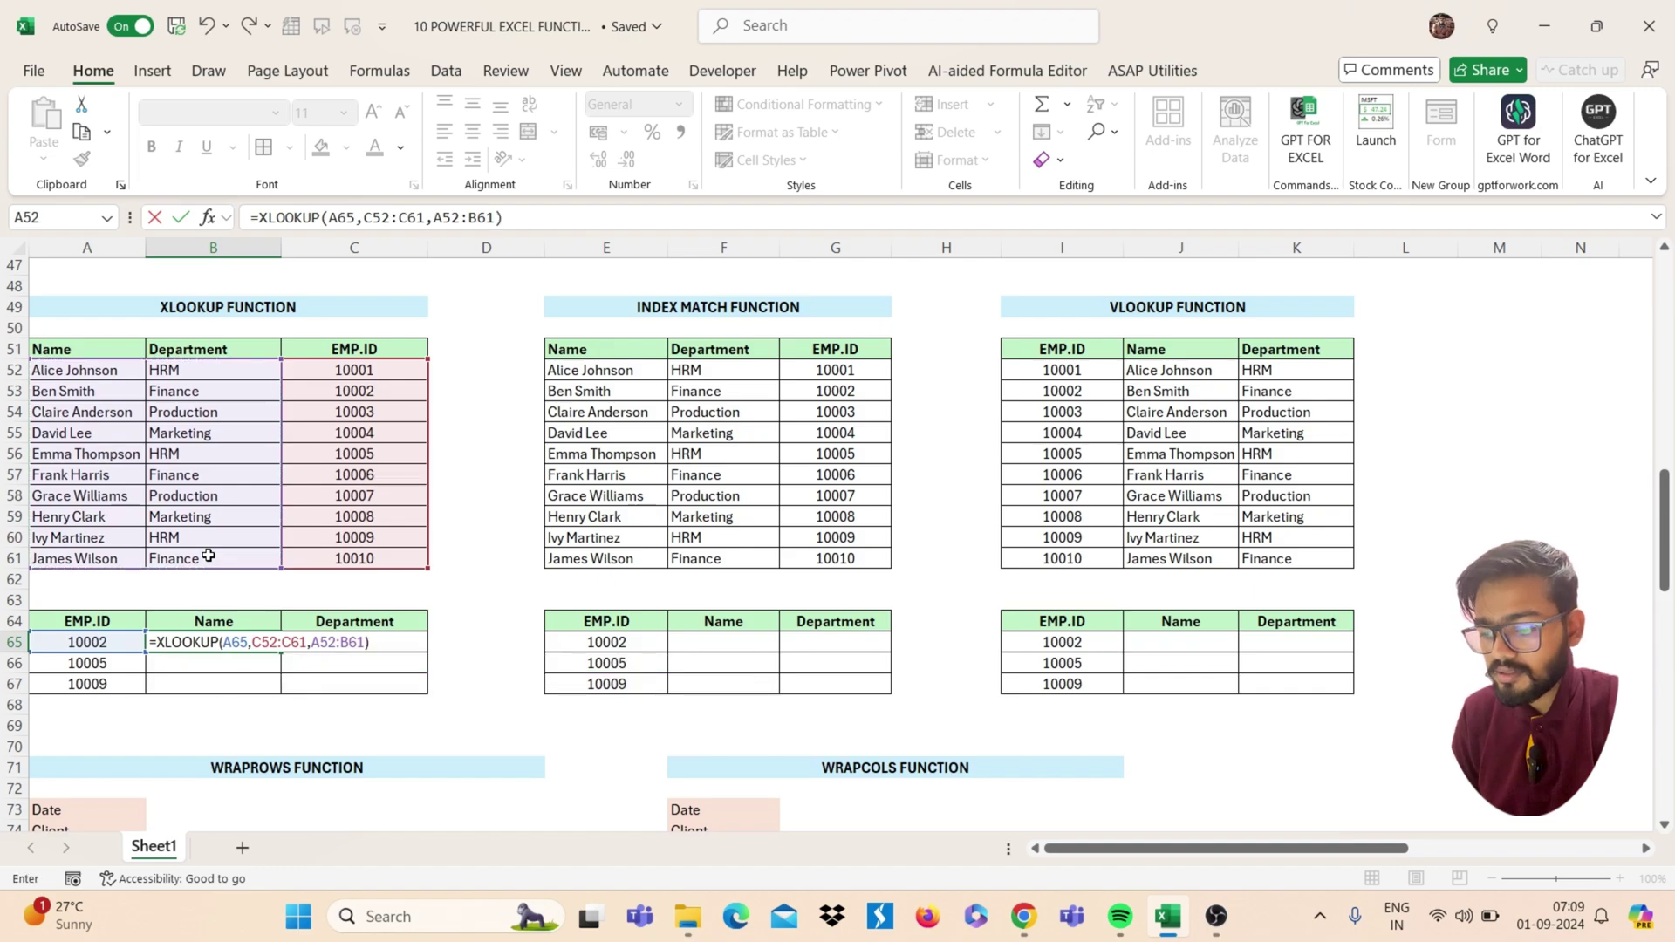
key("Return")
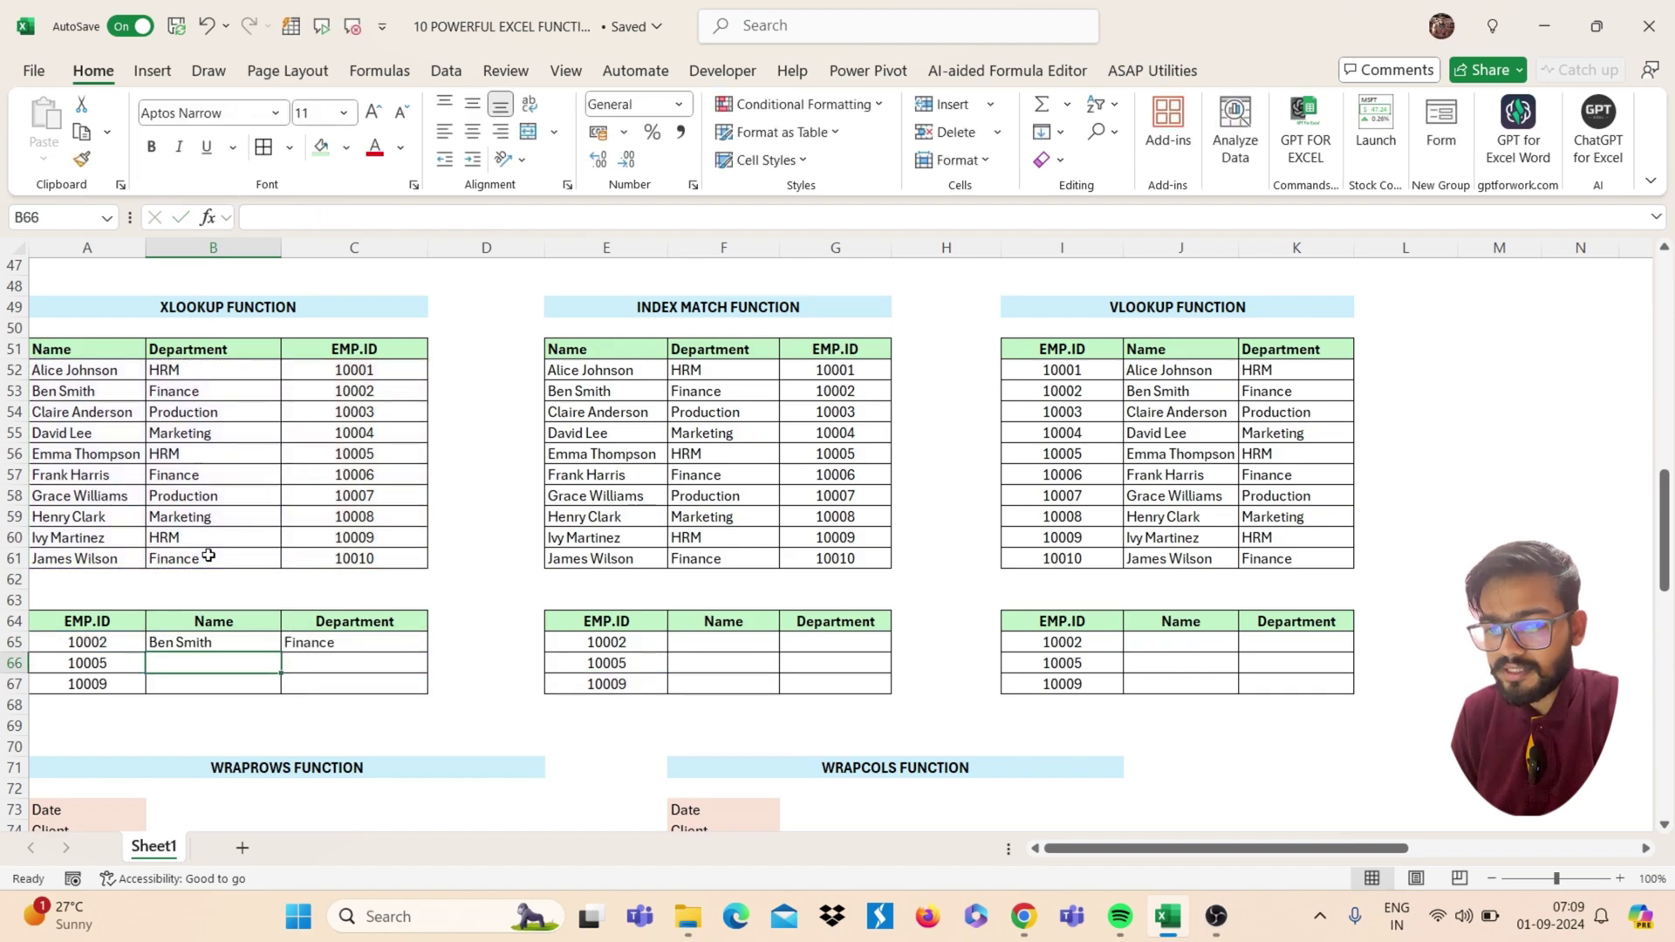
Copy the XLOOKUP formula down to B67 for IDs 10005 and 10009
left_click(274, 641)
left_click_drag(279, 647, 280, 691)
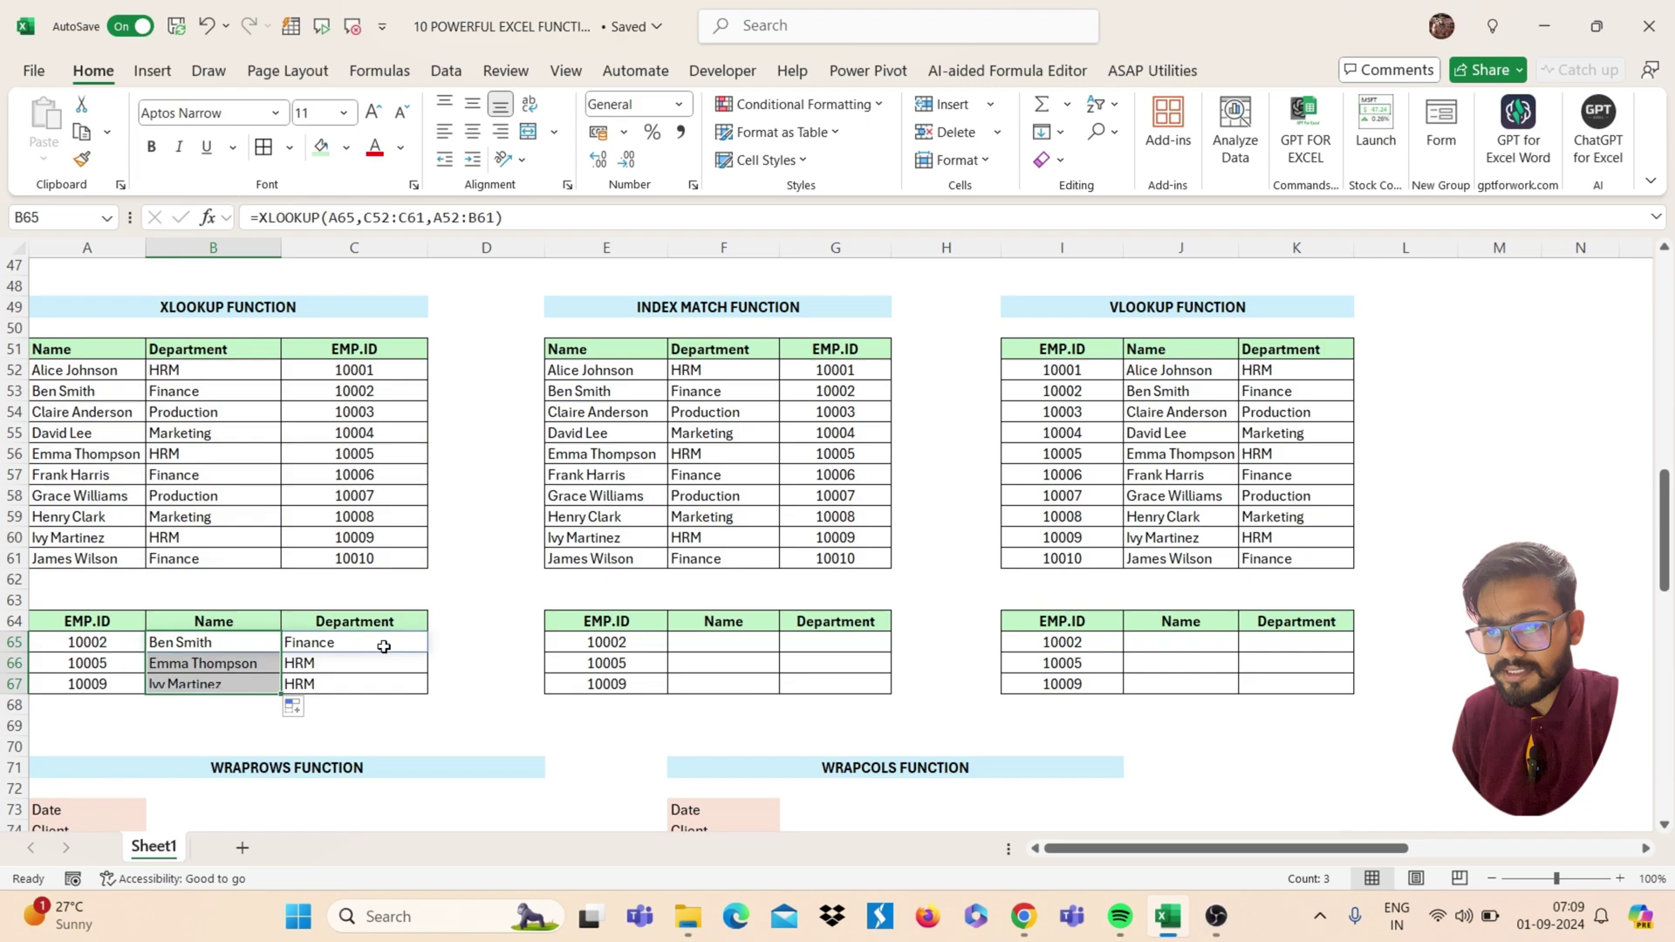
left_click(717, 499)
Start an INDEX formula in F65 over the employee table E52:G61
scroll(717, 503, "right", 1)
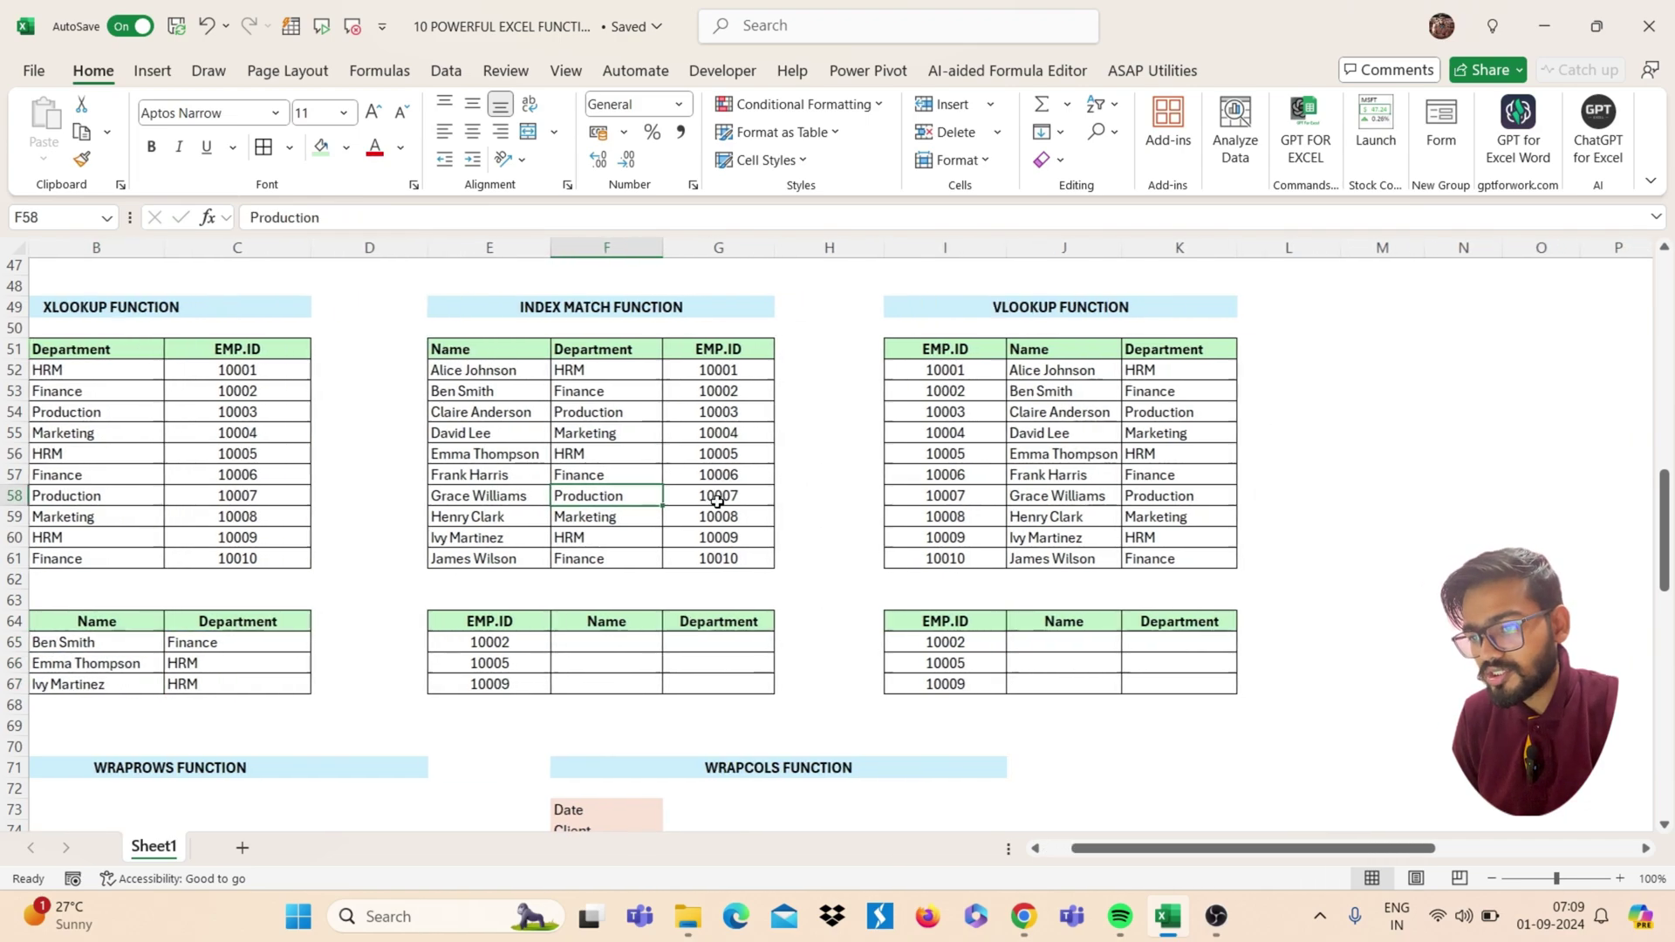
left_click(603, 640)
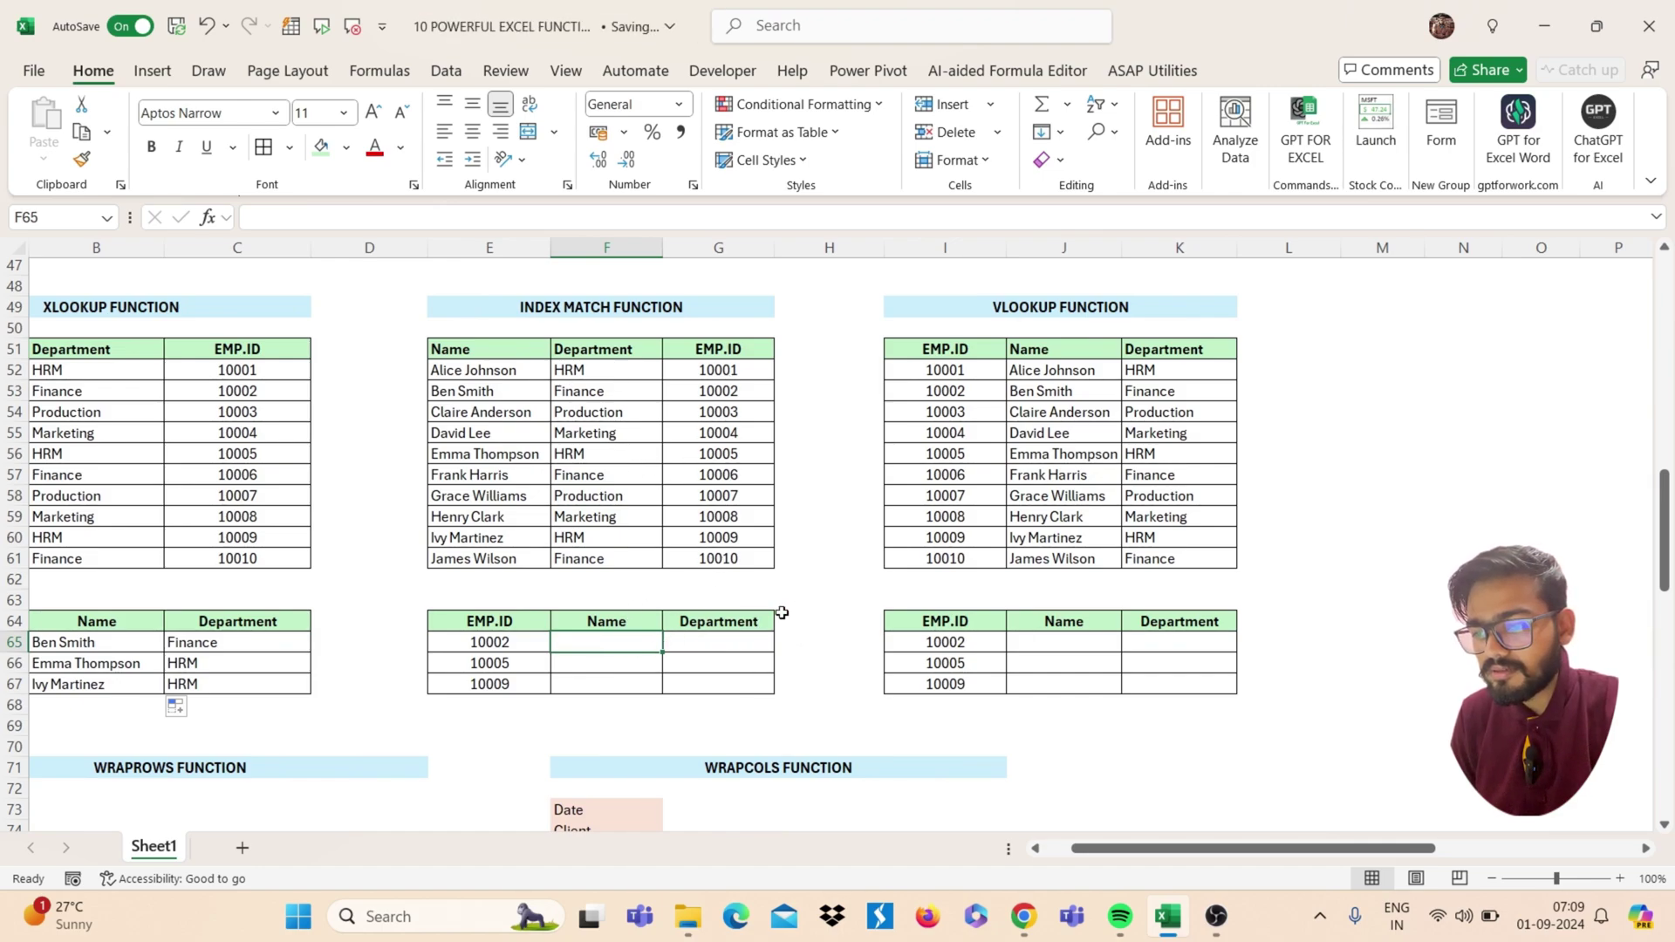
left_click(505, 647)
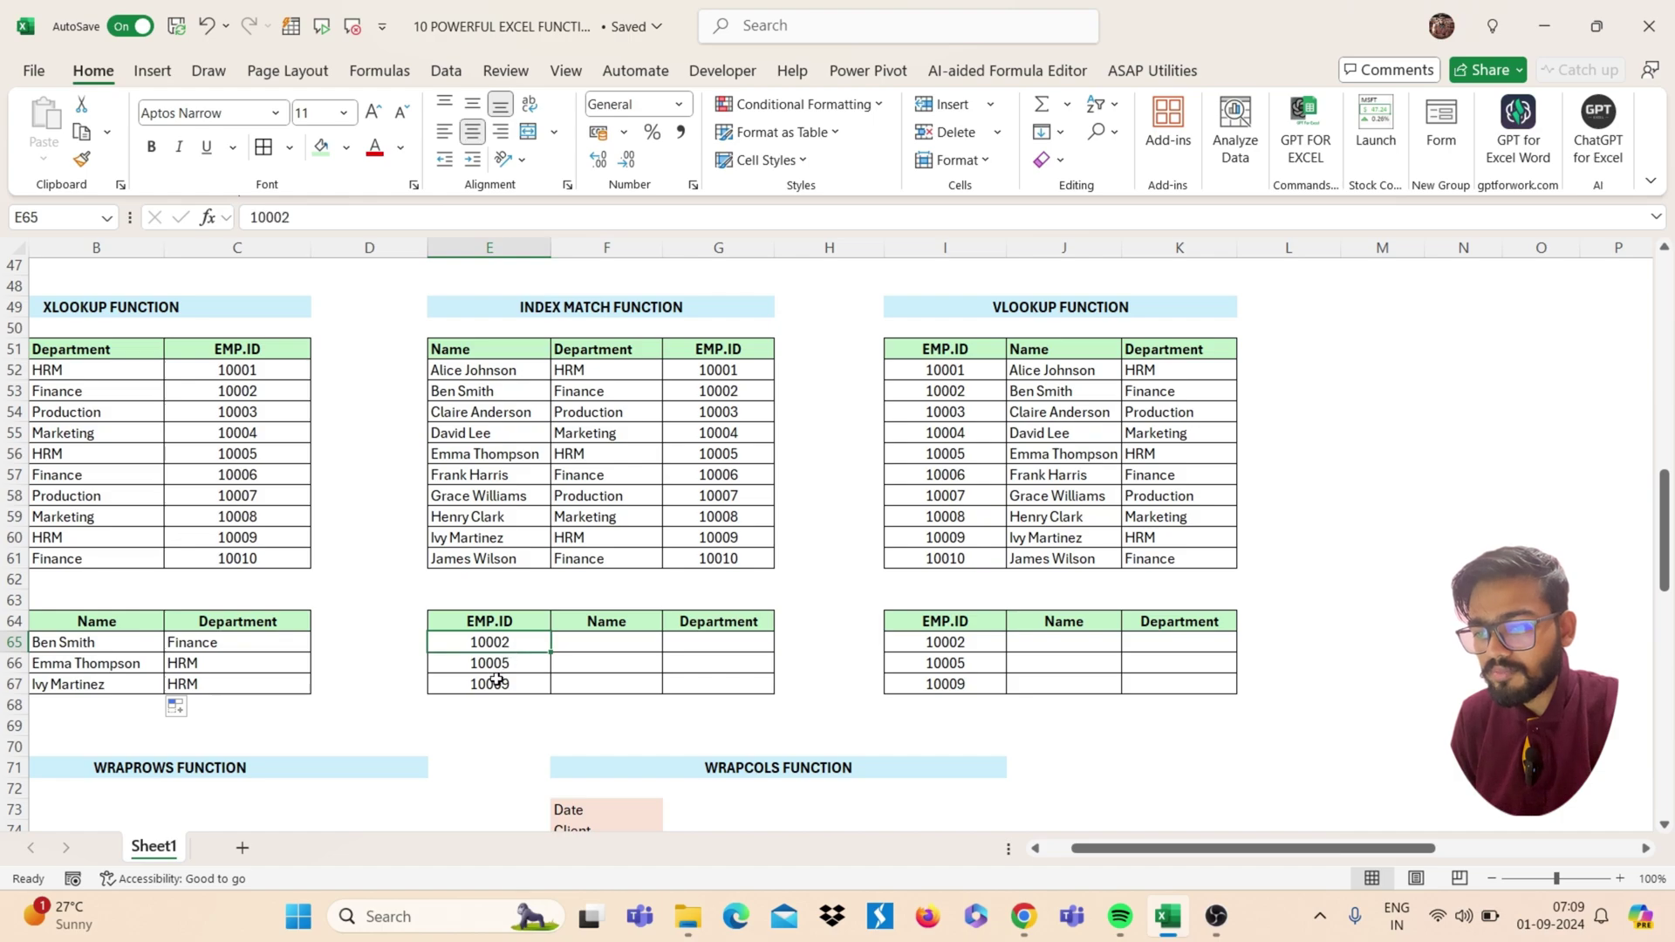
left_click(604, 646)
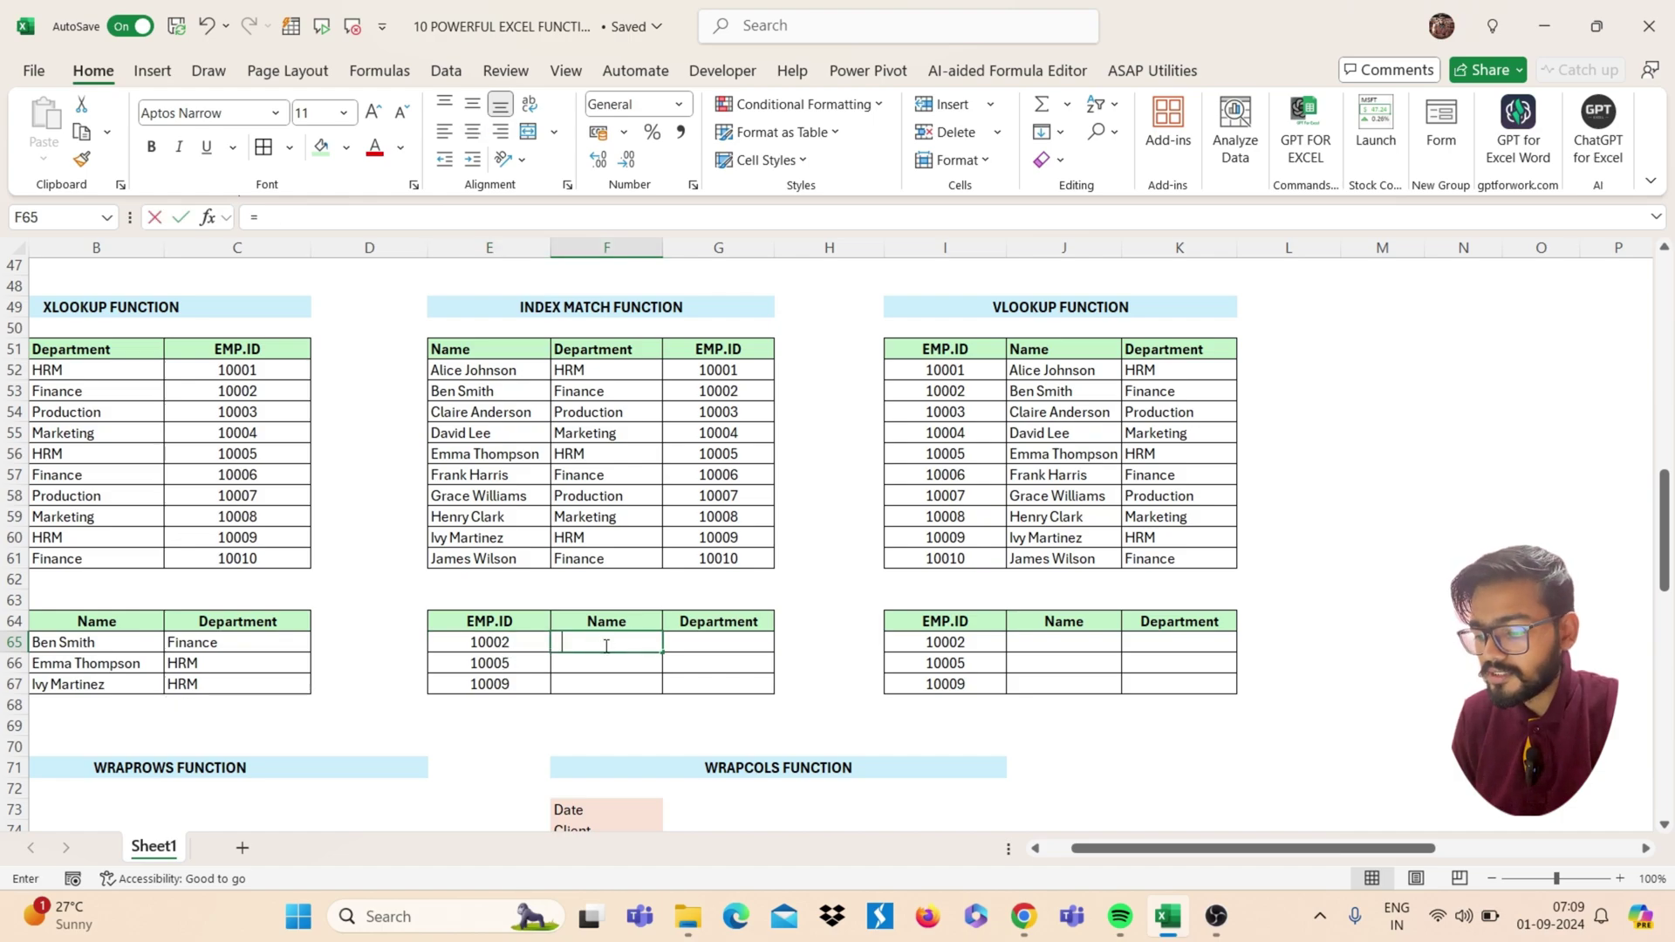
type("=INDE")
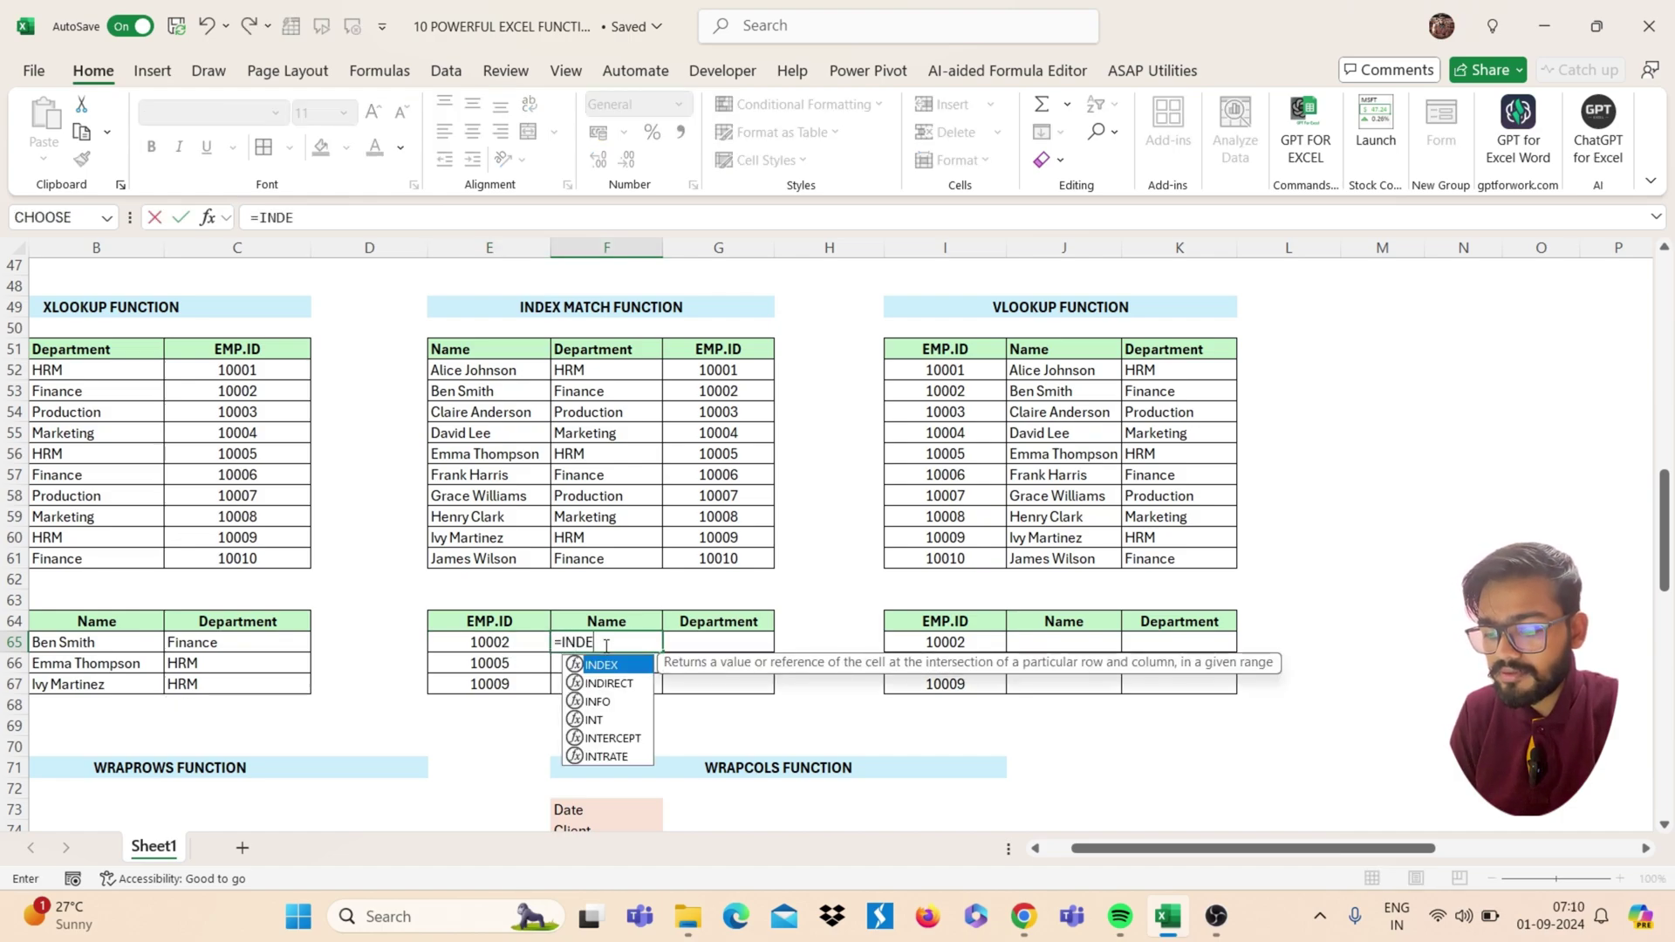
type("X(")
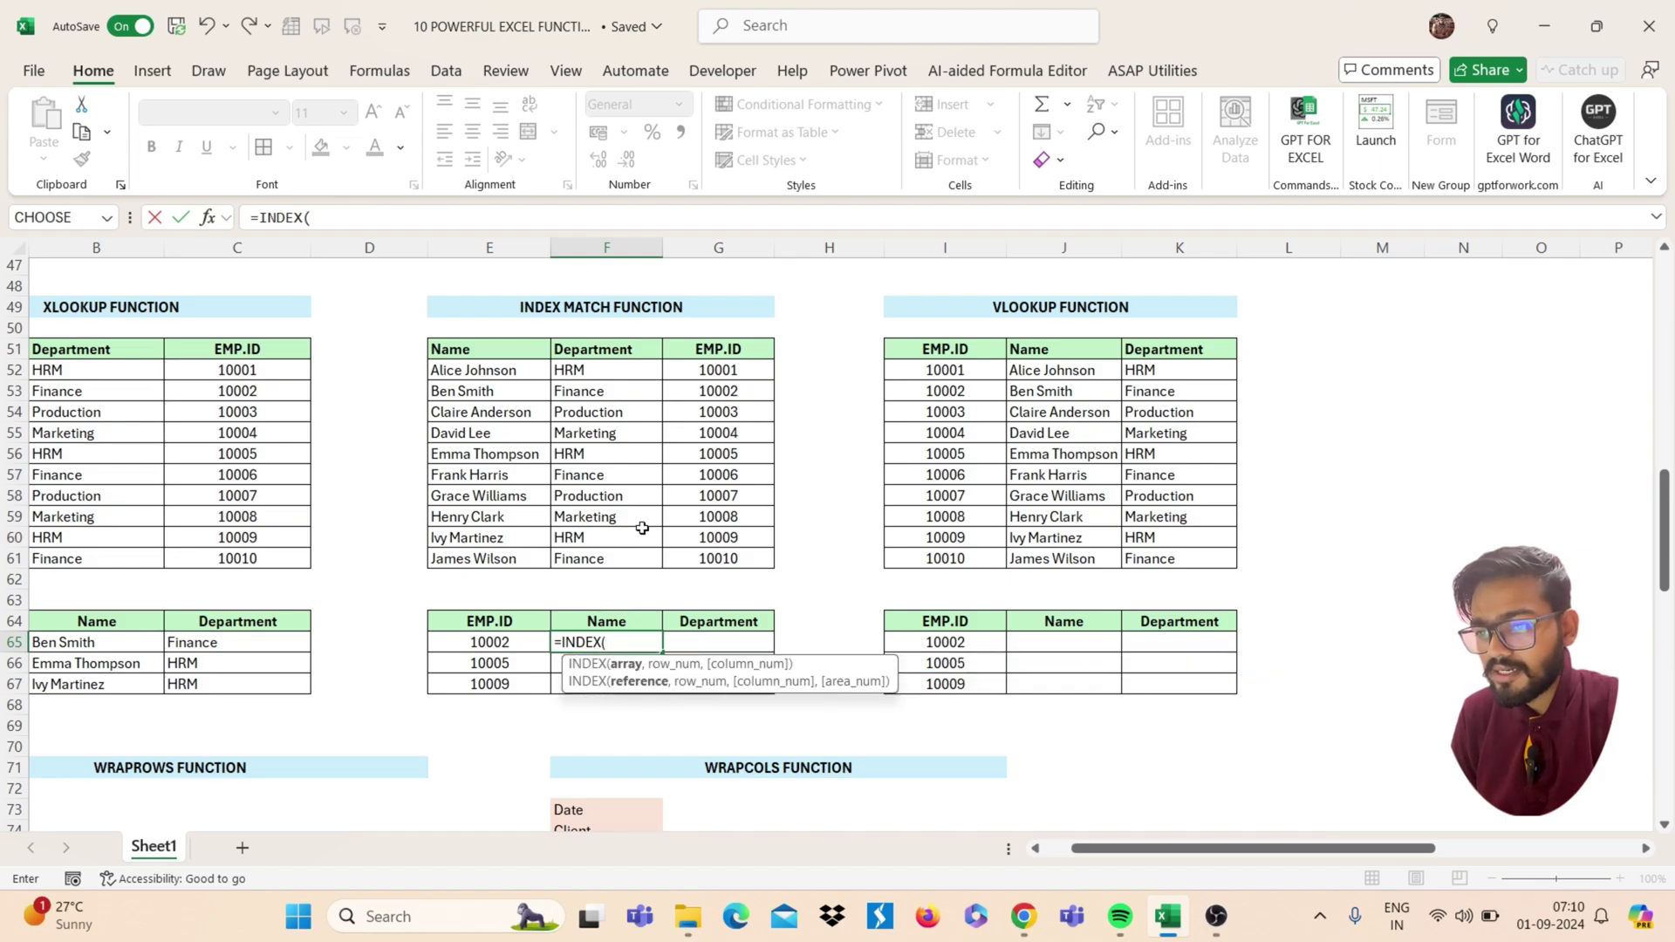
left_click_drag(526, 373, 687, 558)
Add MATCH(E65,G52:G61,0) and columns {1,2} to complete the INDEX MATCH formula
type(",")
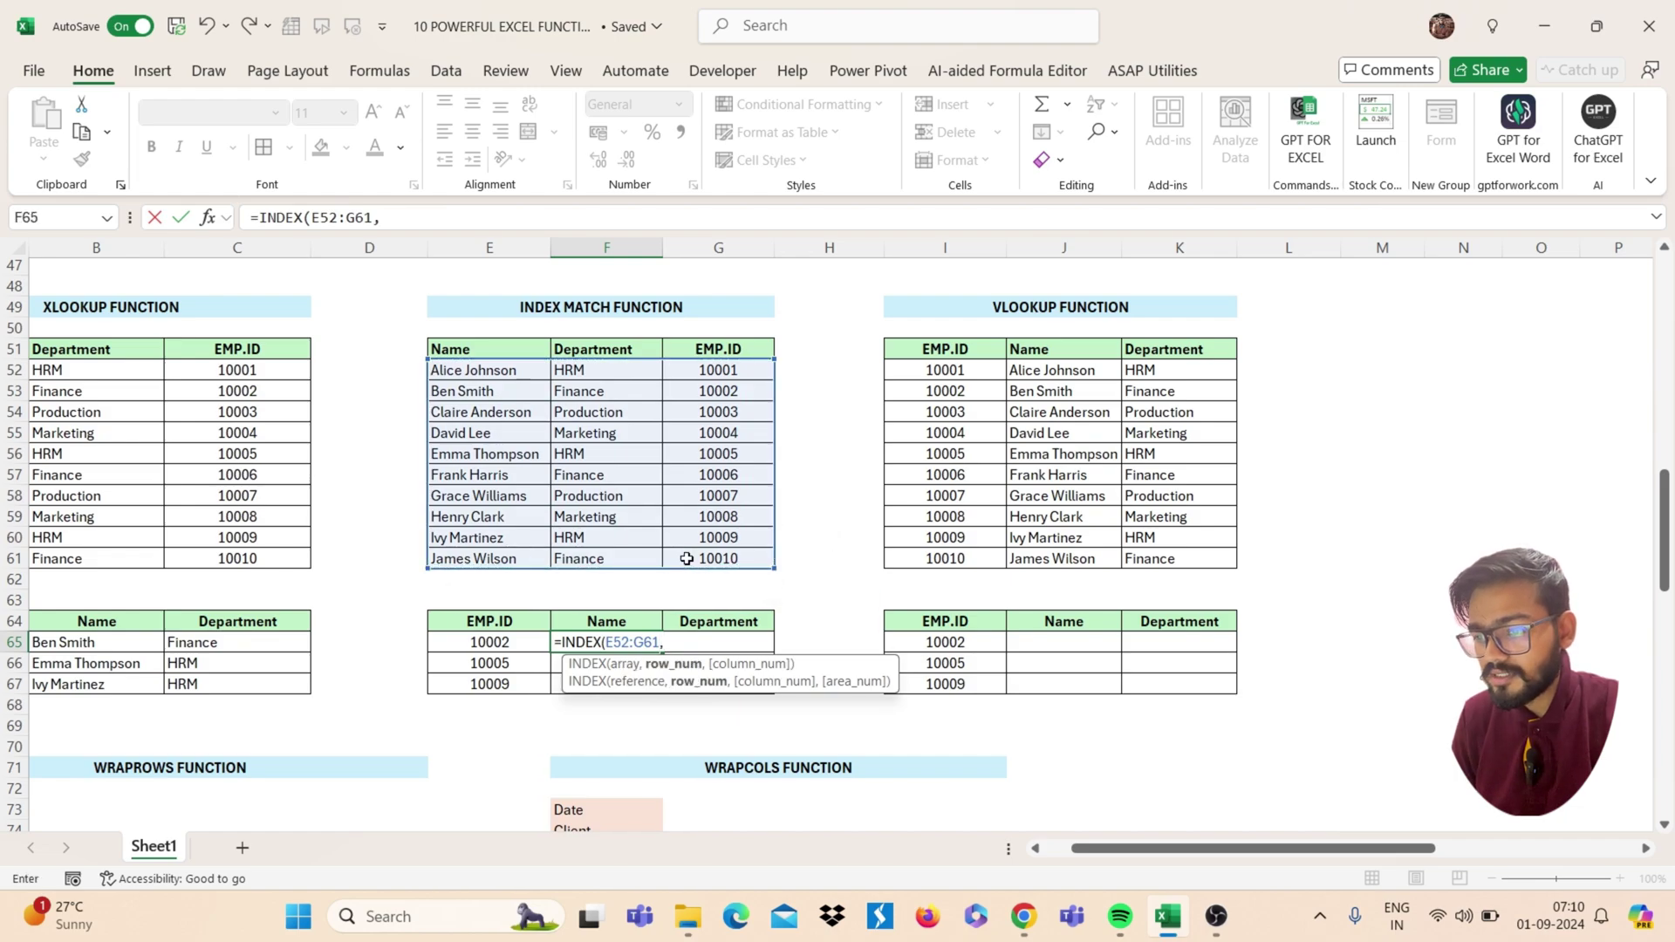
type("MA")
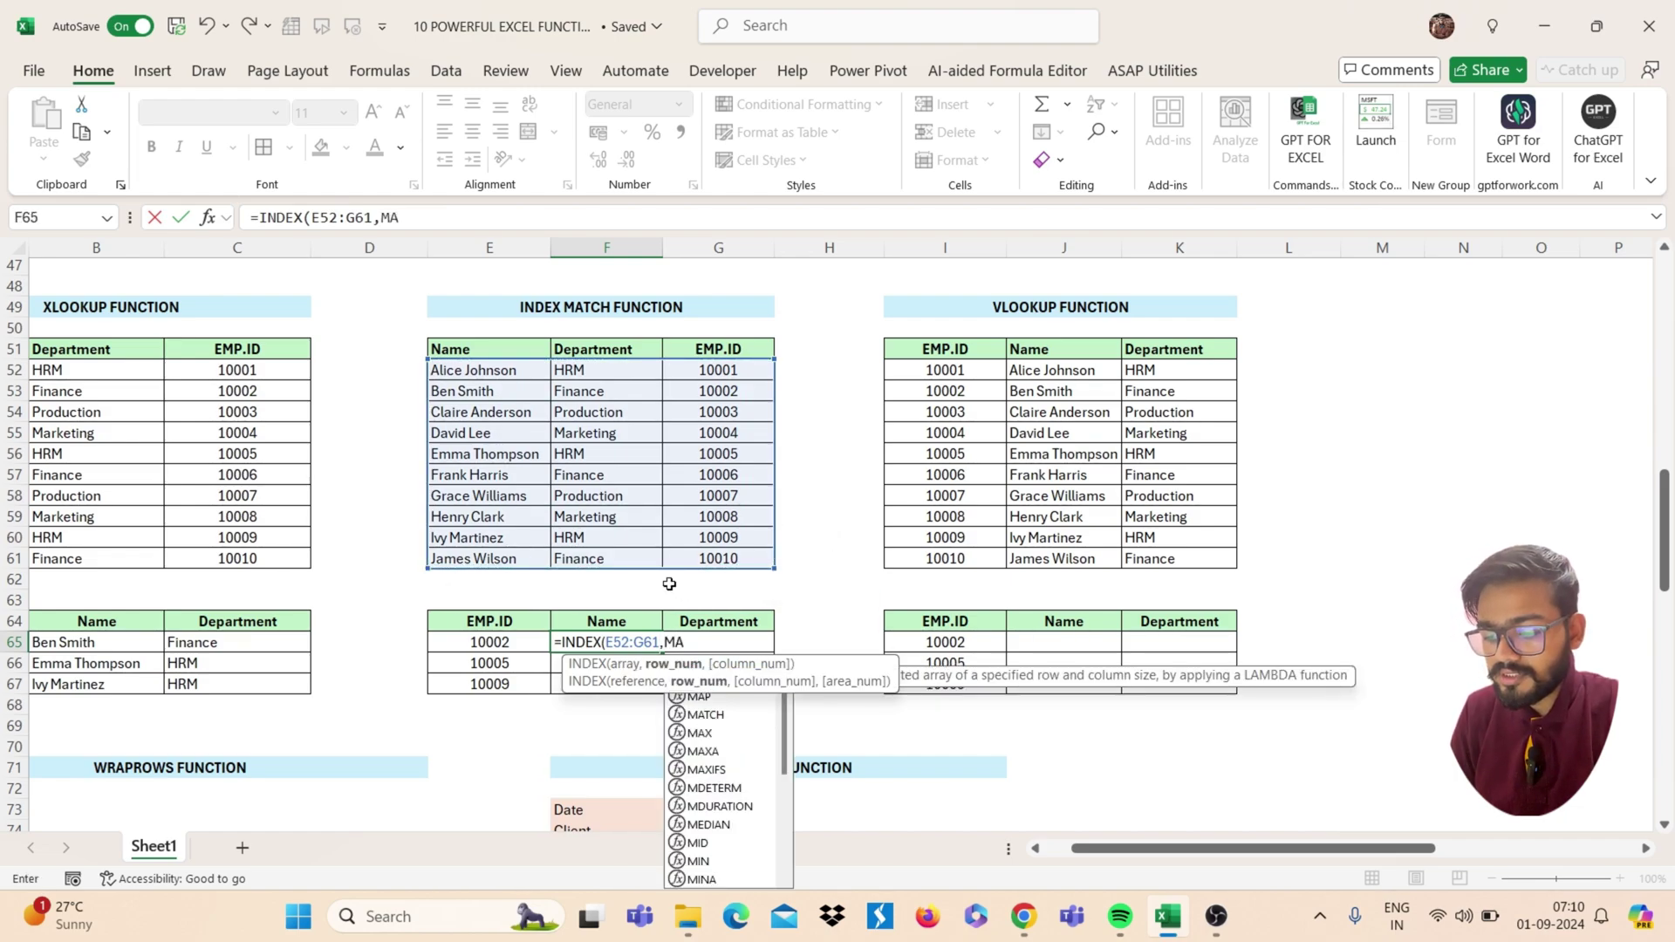
type("TCH(")
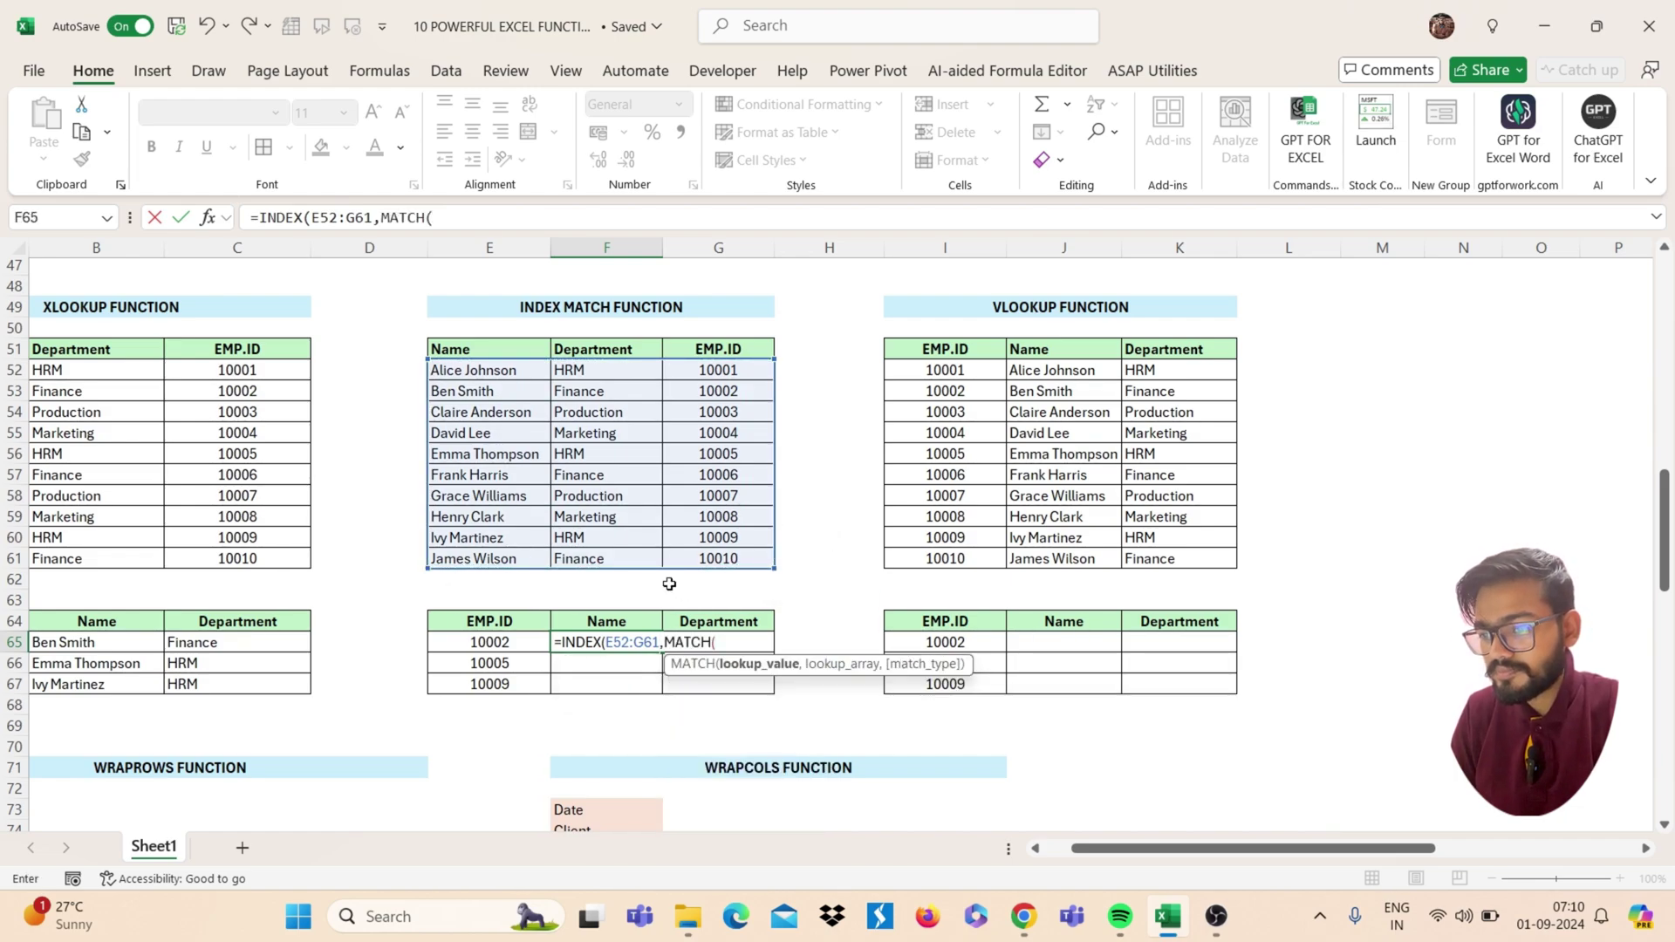
left_click(523, 642)
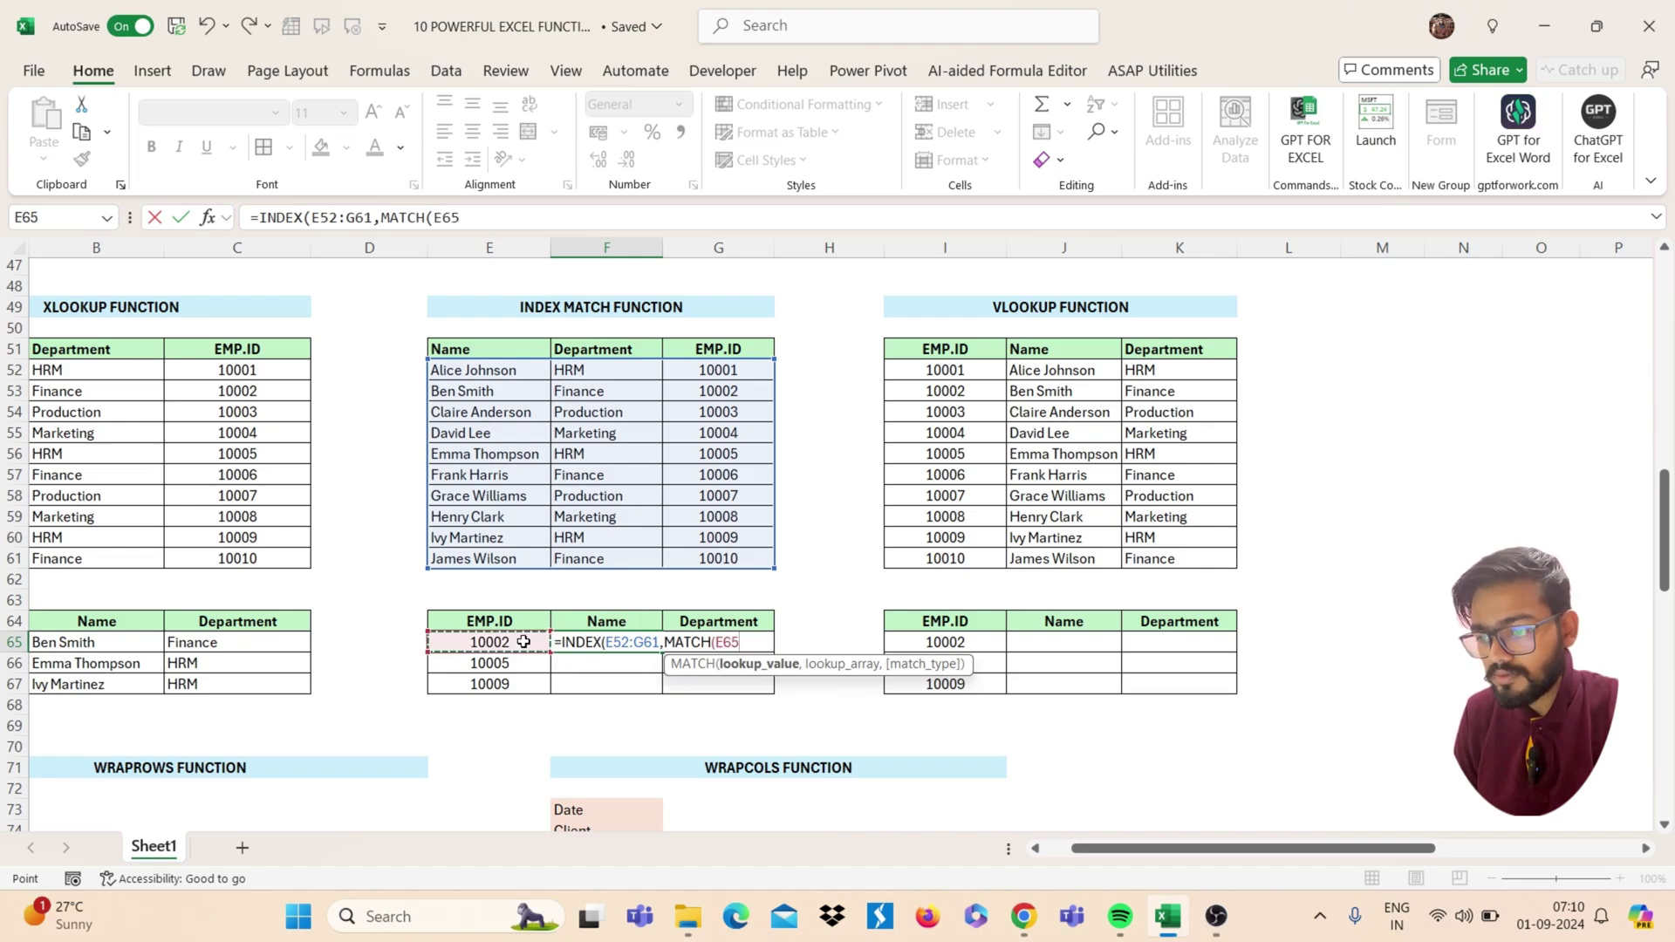
type(",")
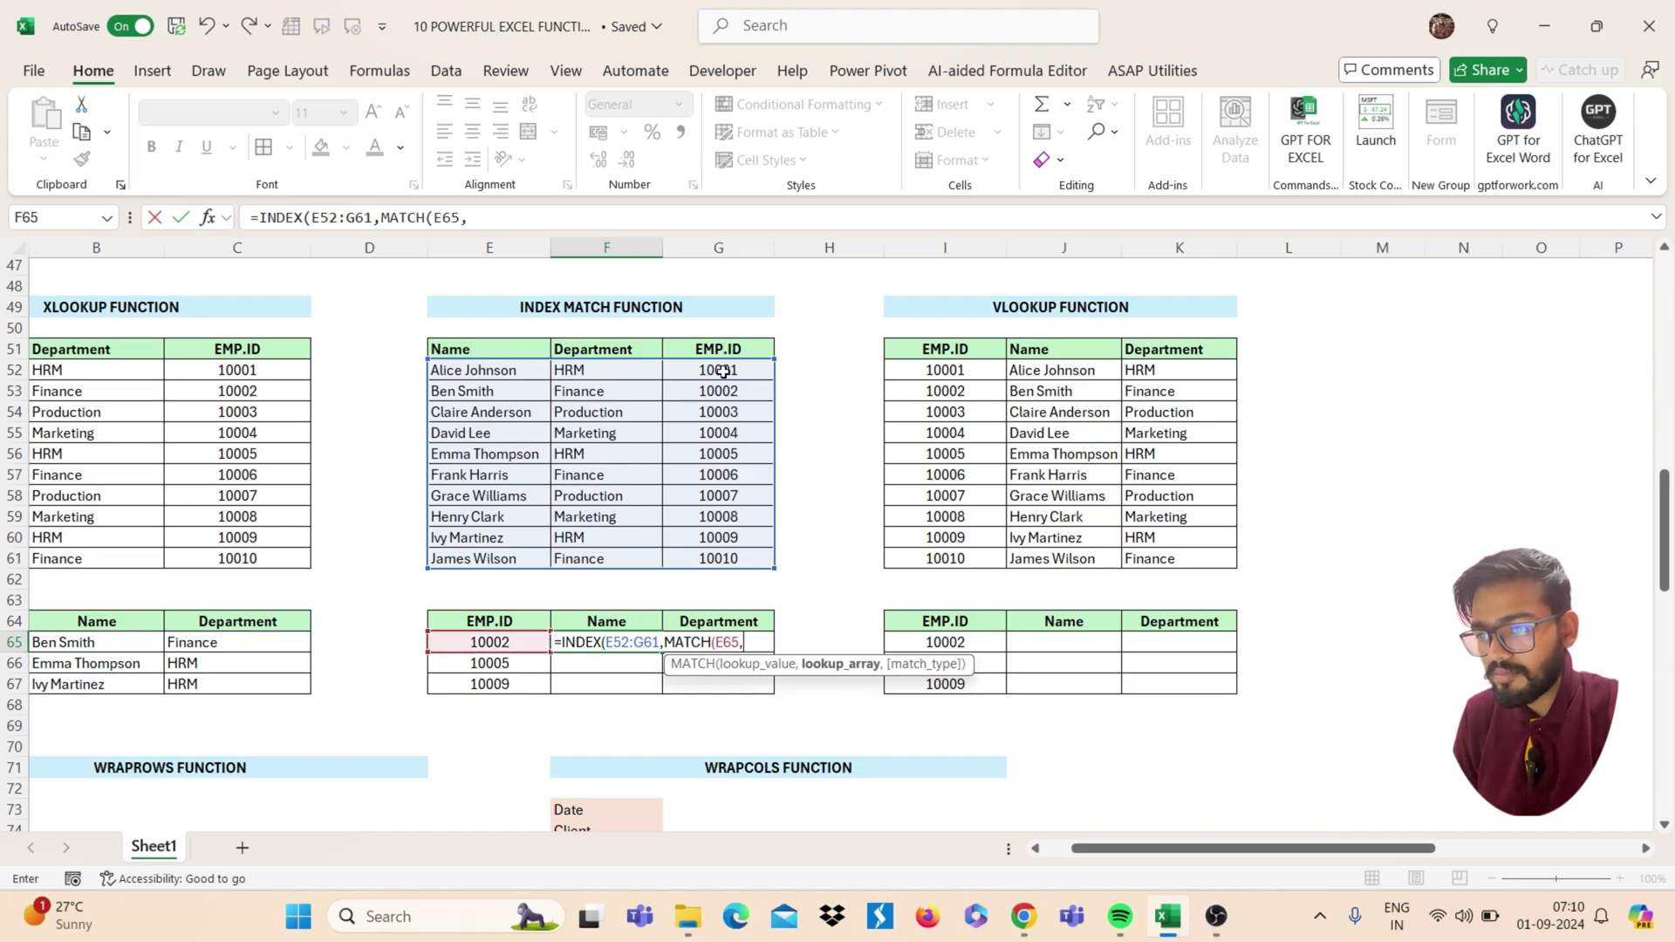
left_click_drag(716, 370, 724, 557)
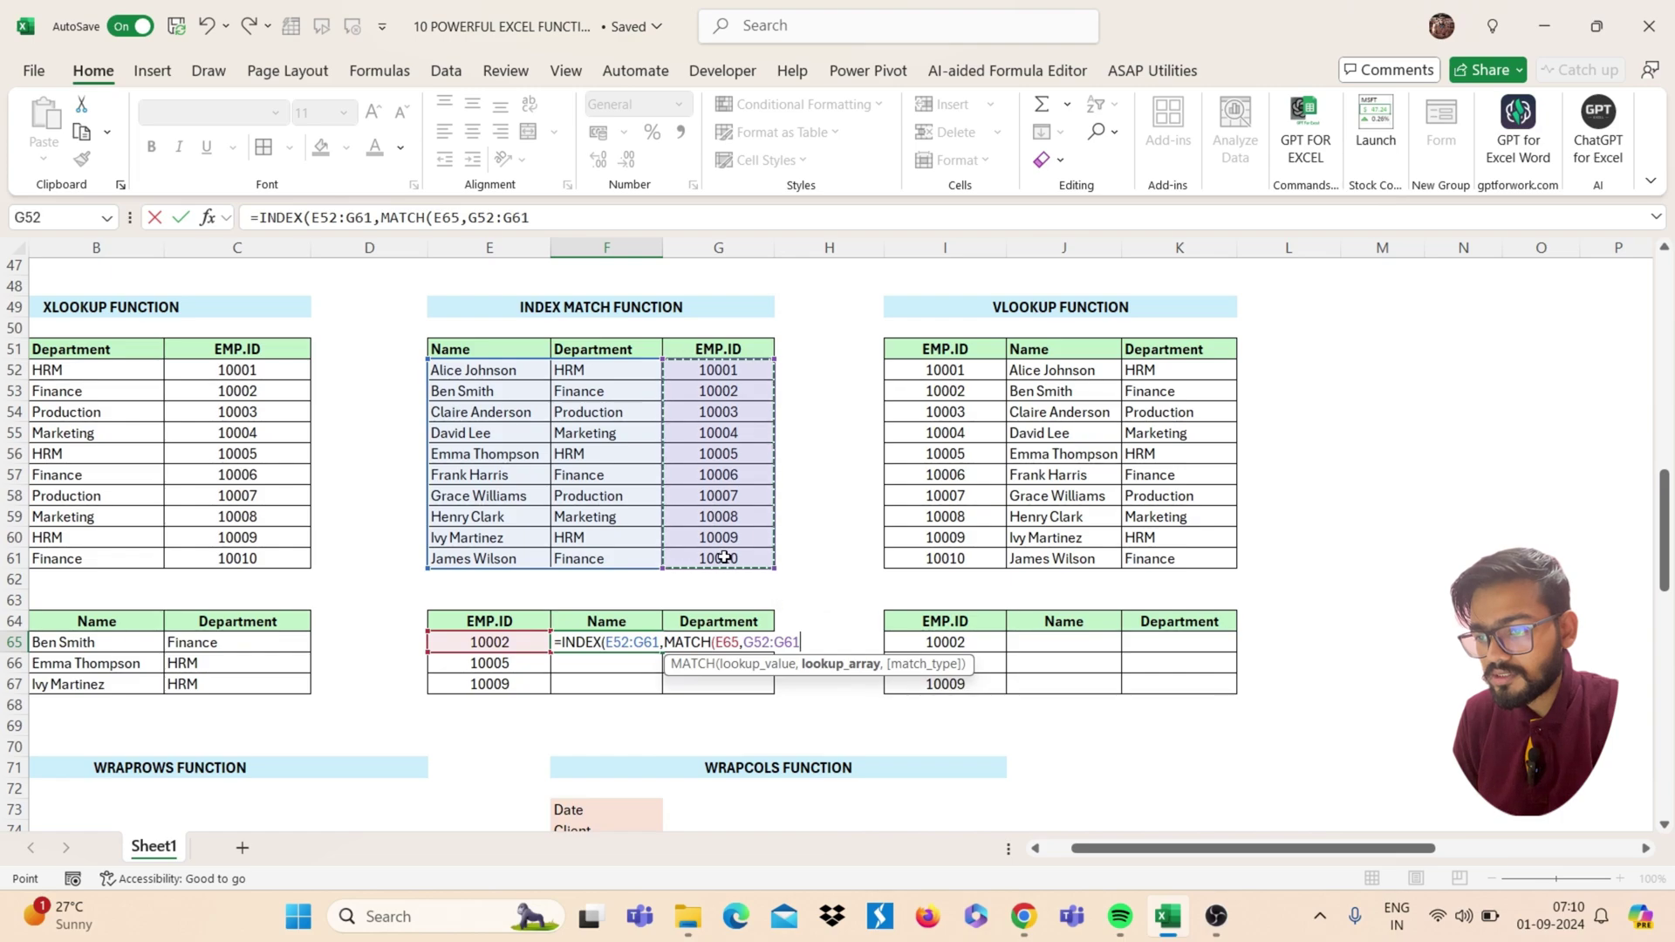
type(",")
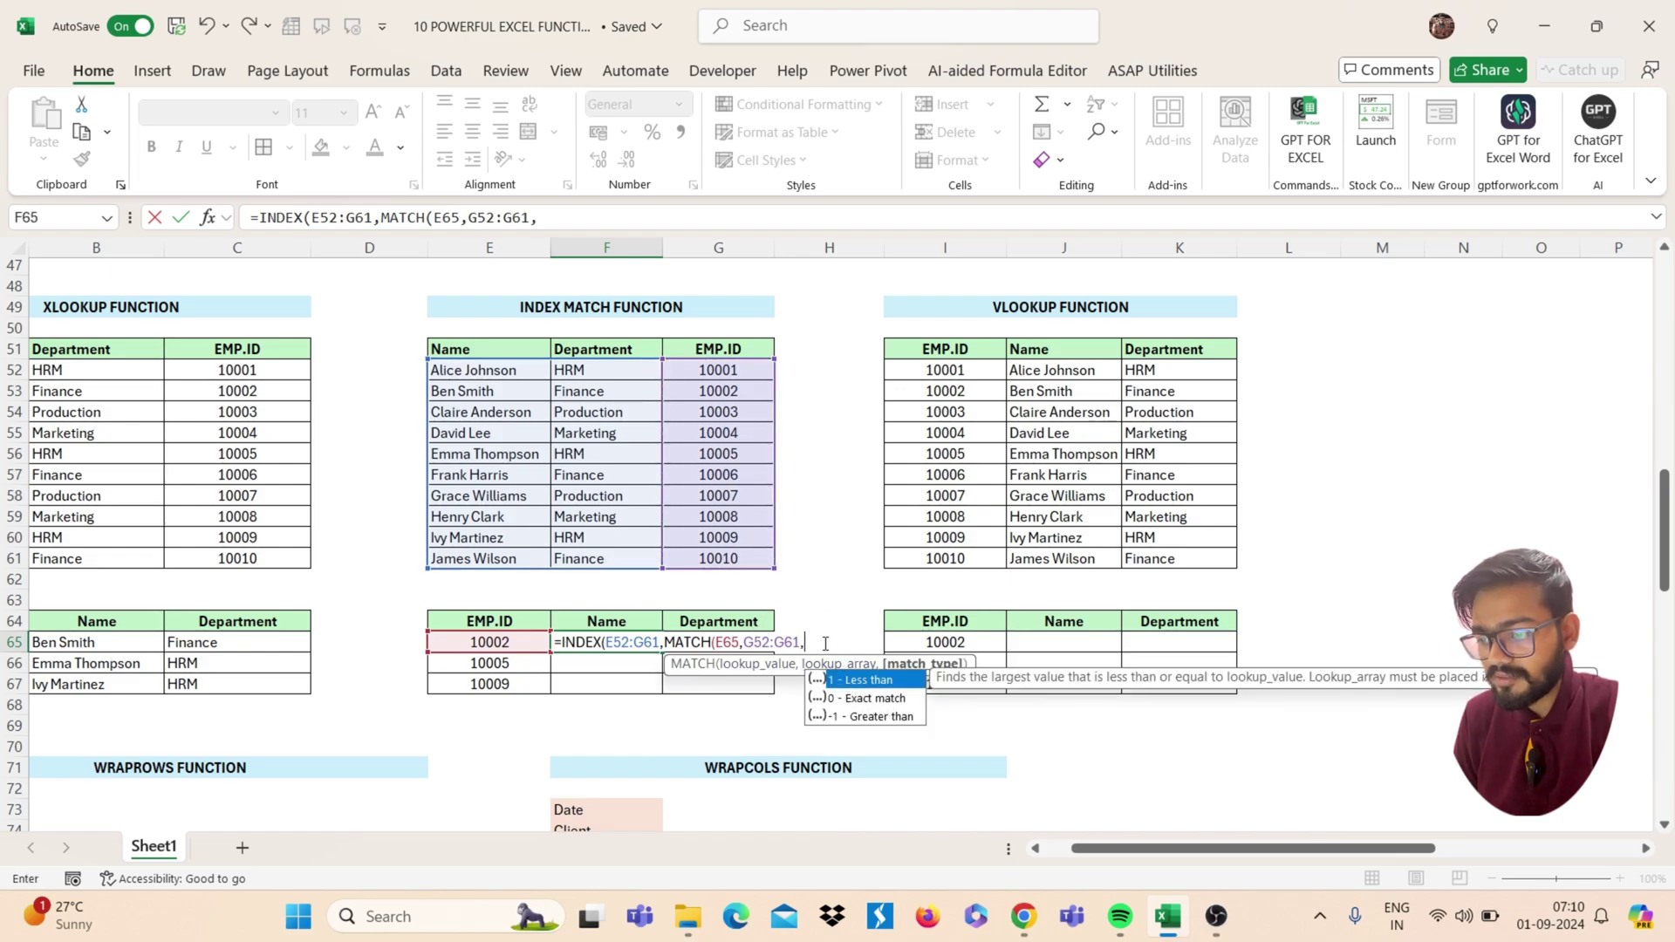
type("0)")
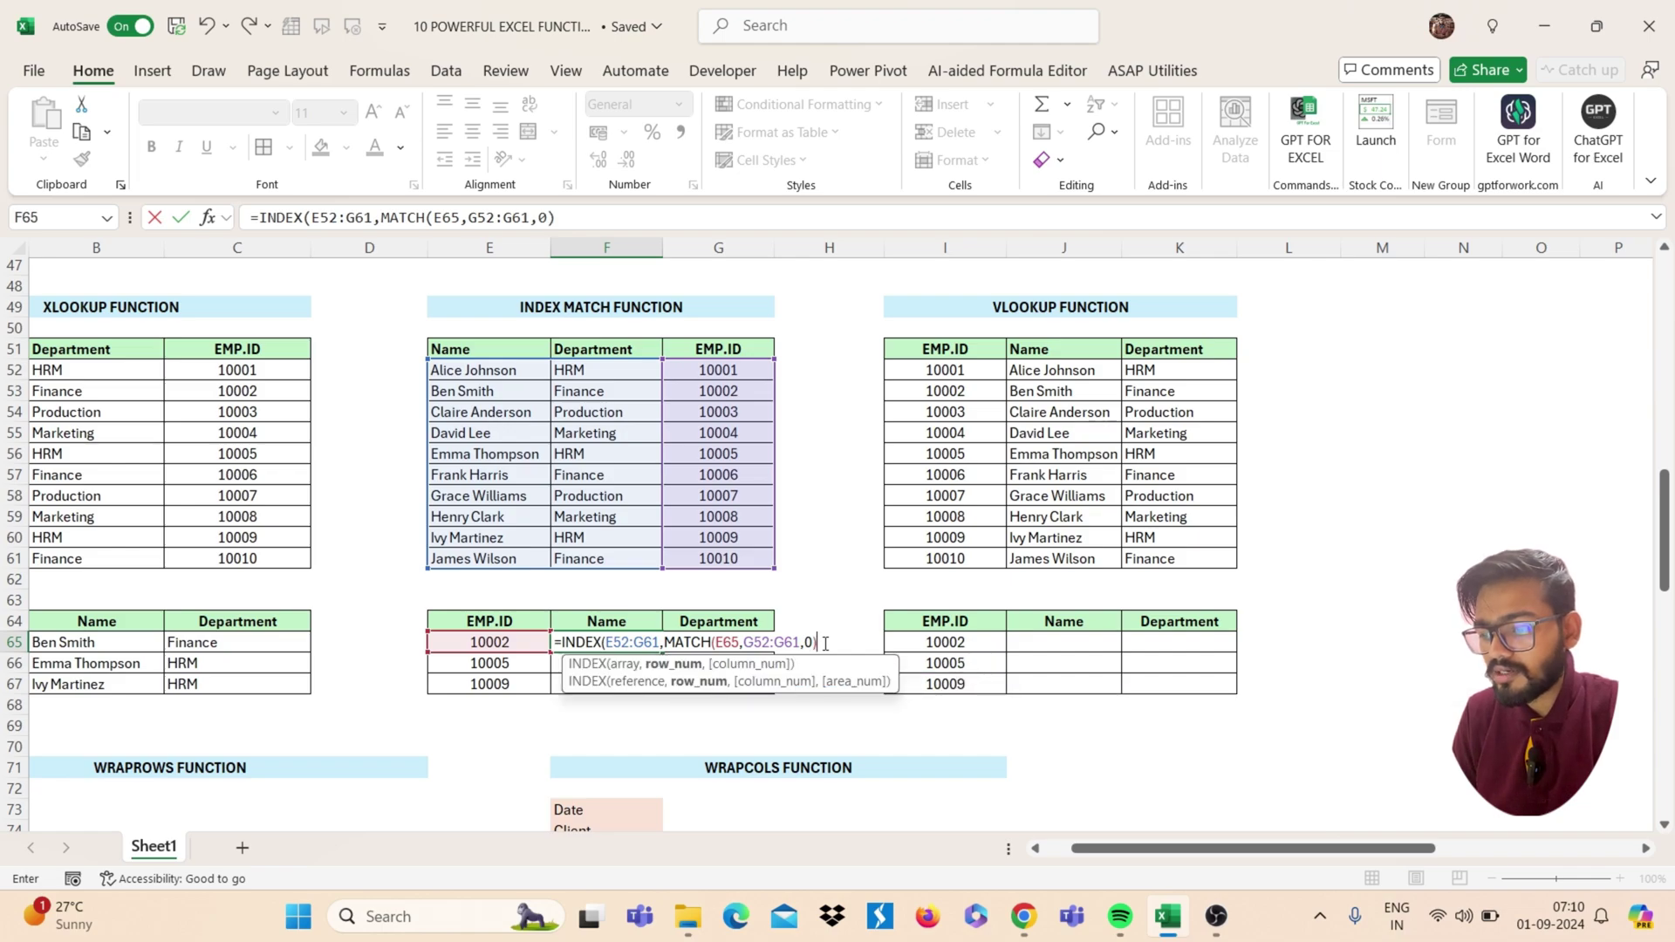
type(",{1,2")
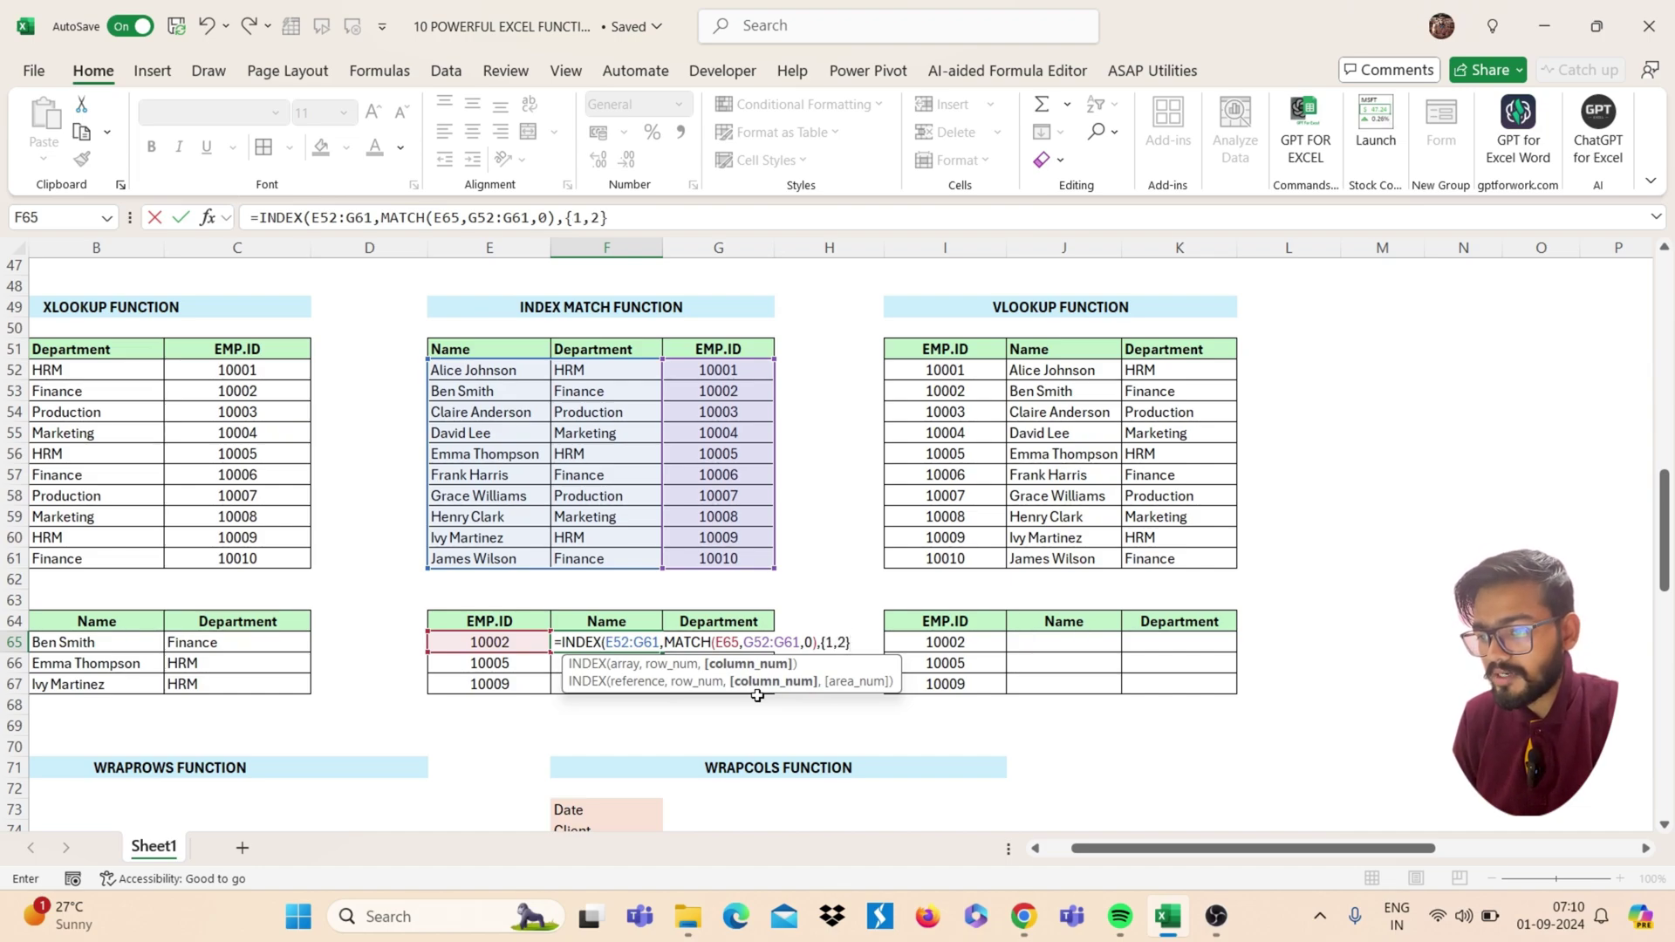
type(")")
key("Return")
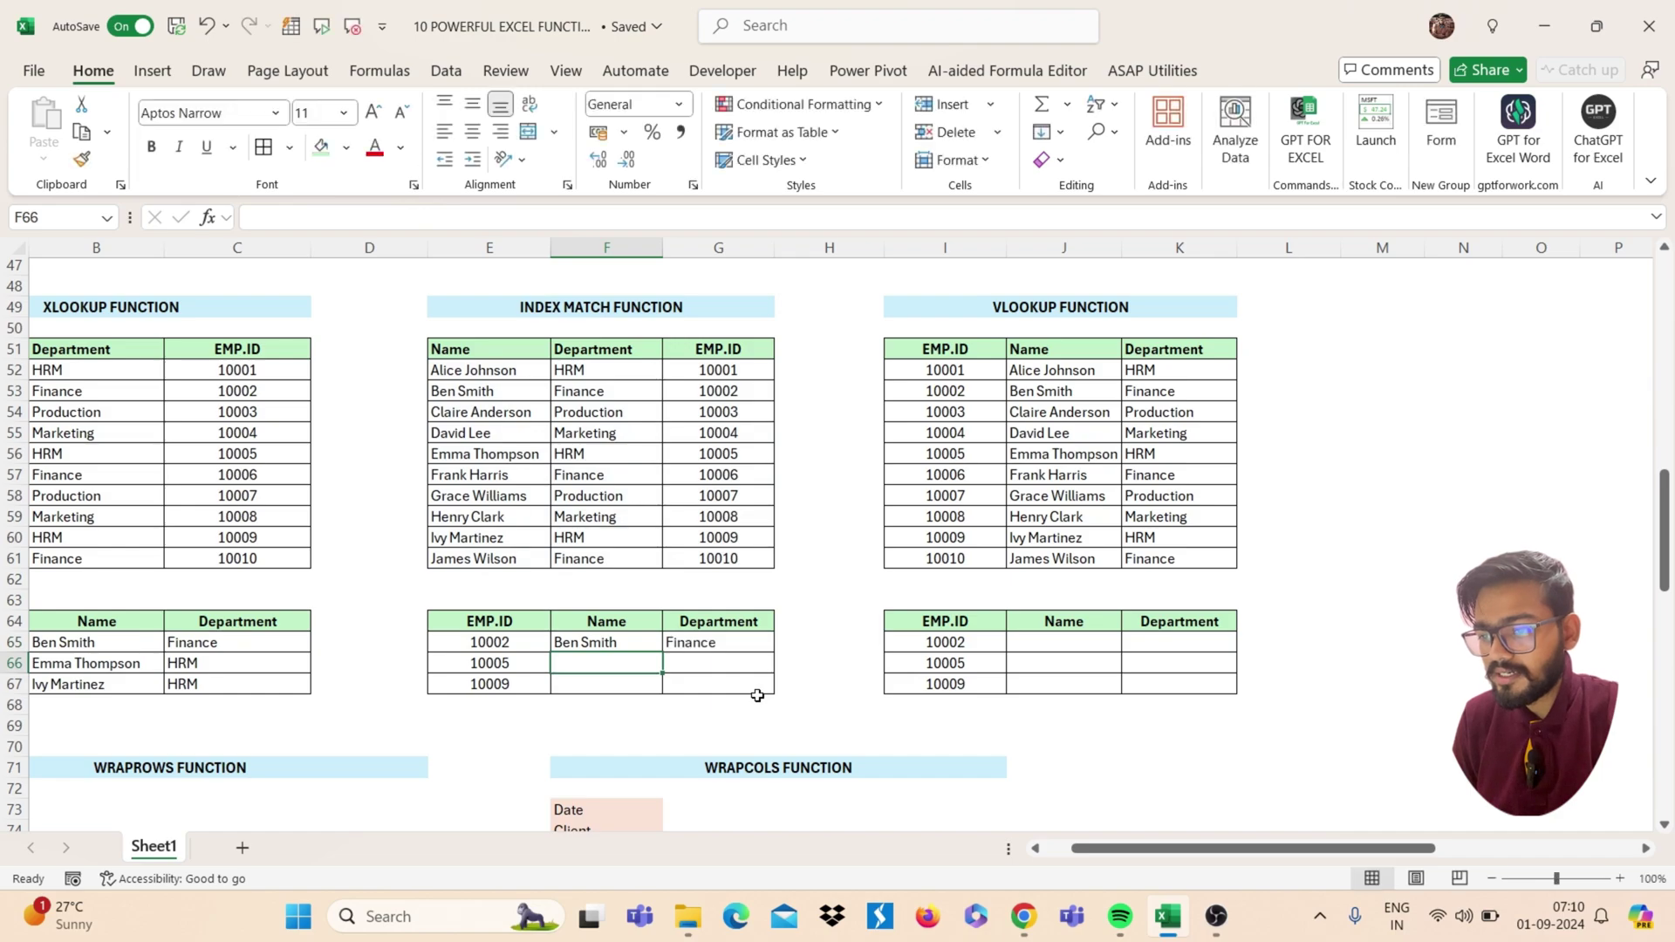
Fill the INDEX MATCH formula from F65 down to F67 and review the source table
left_click(643, 647)
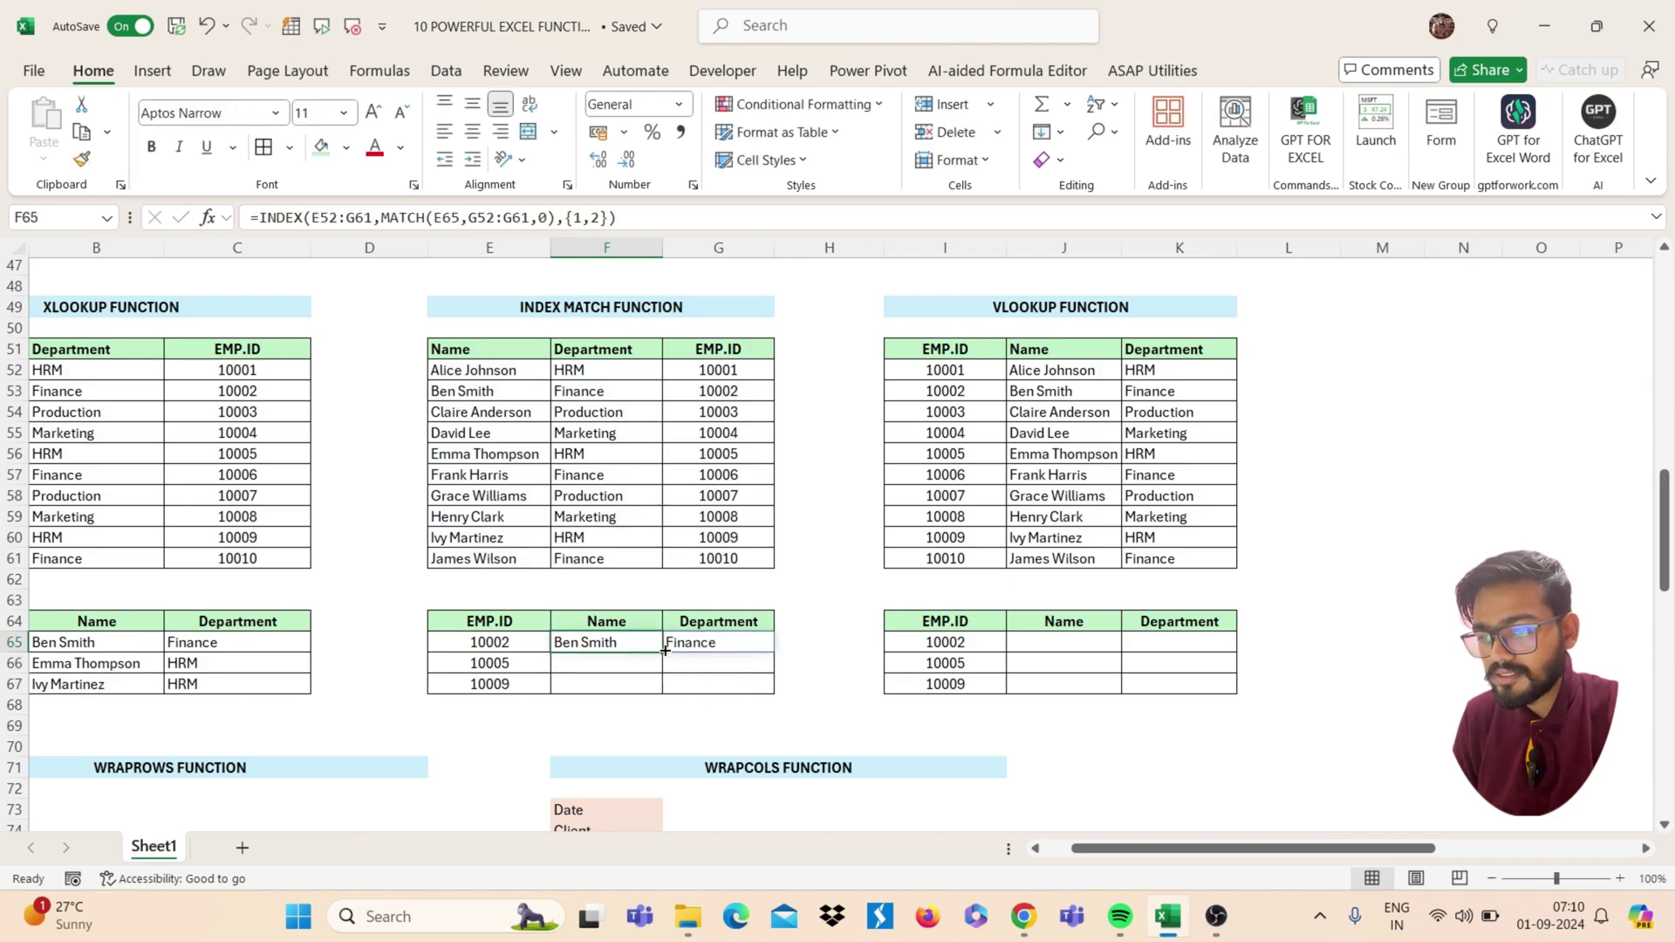
left_click_drag(665, 650, 658, 685)
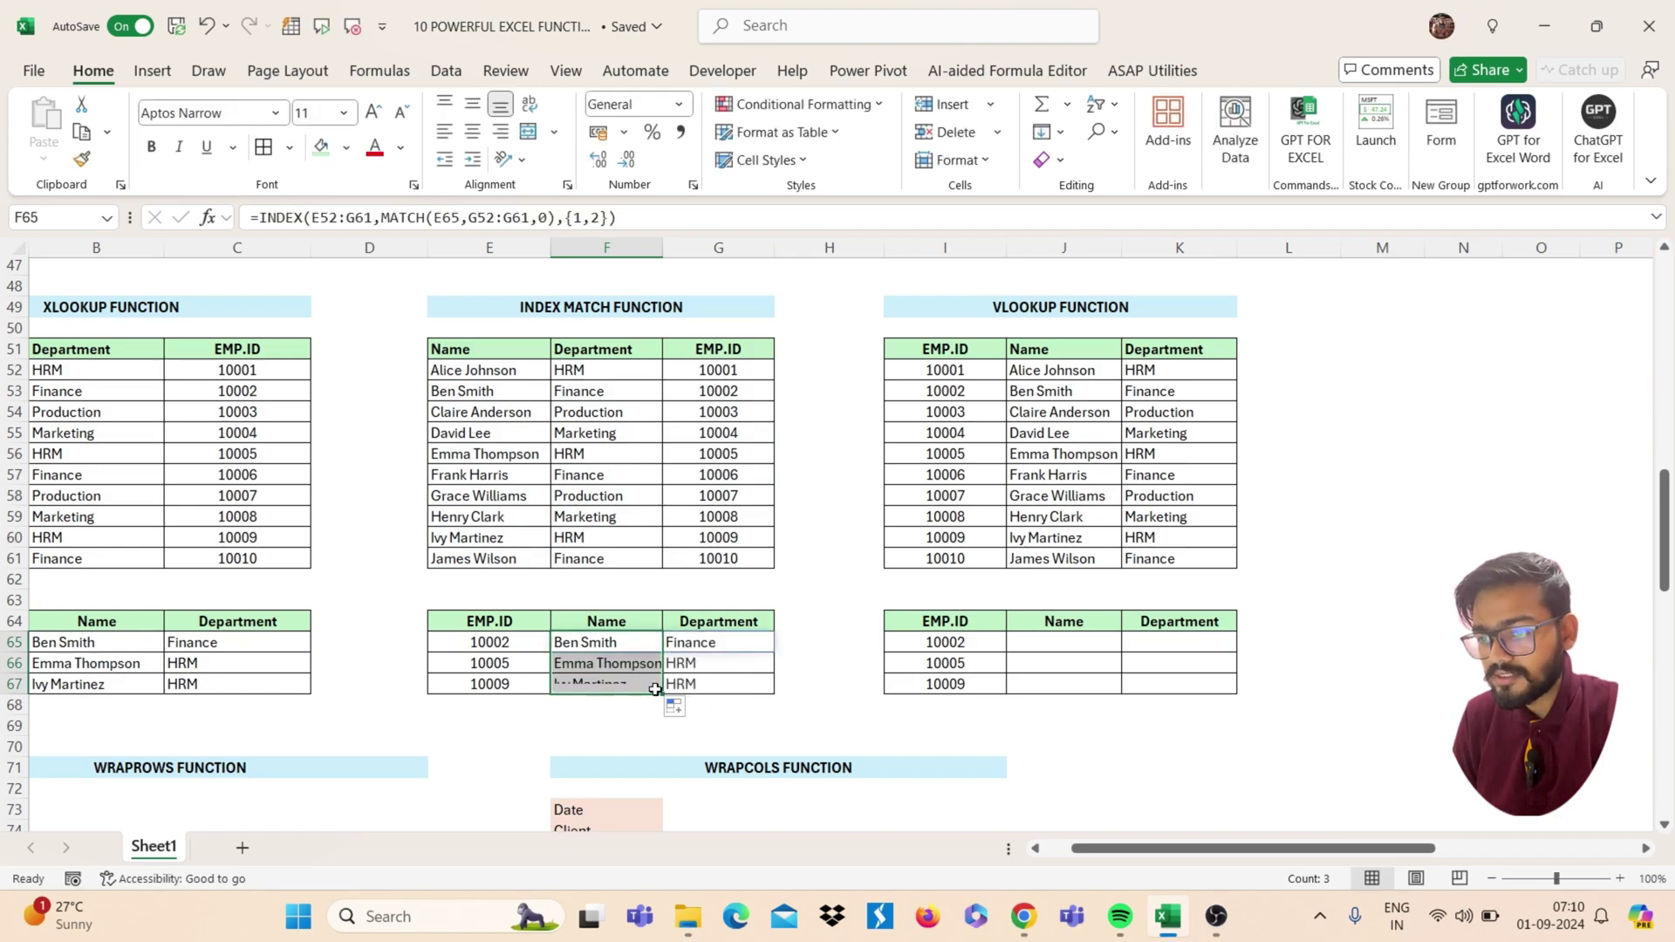
scroll(740, 628, "right", 3)
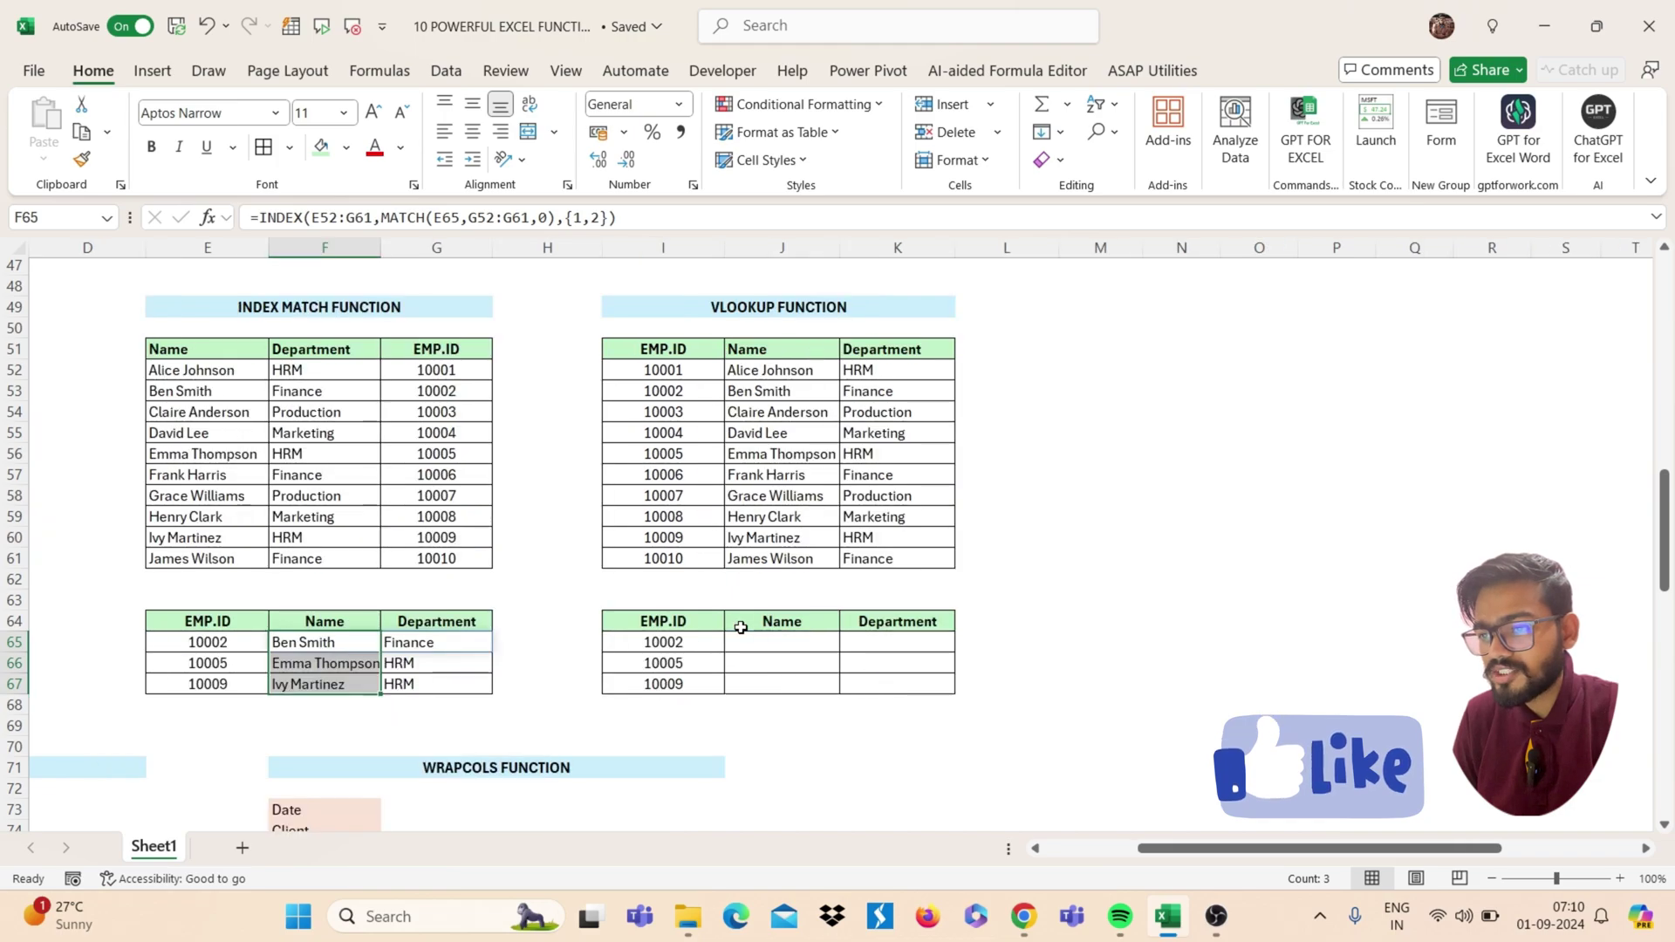
scroll(741, 628, "left", 3)
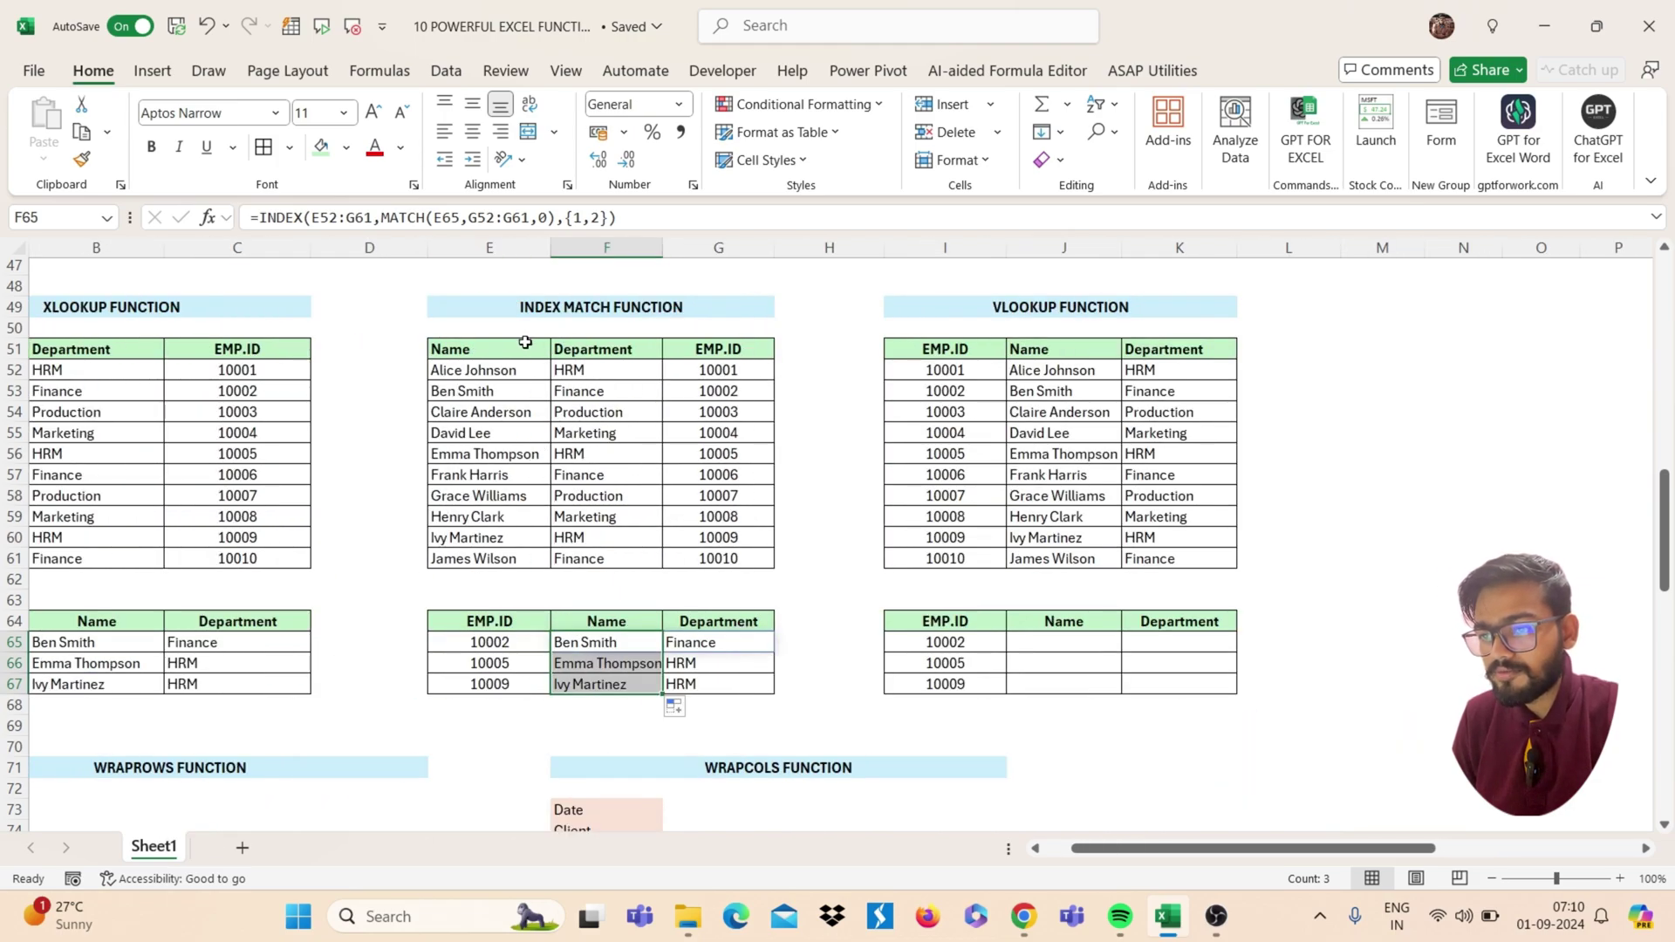
left_click_drag(523, 344, 746, 478)
left_click(734, 349)
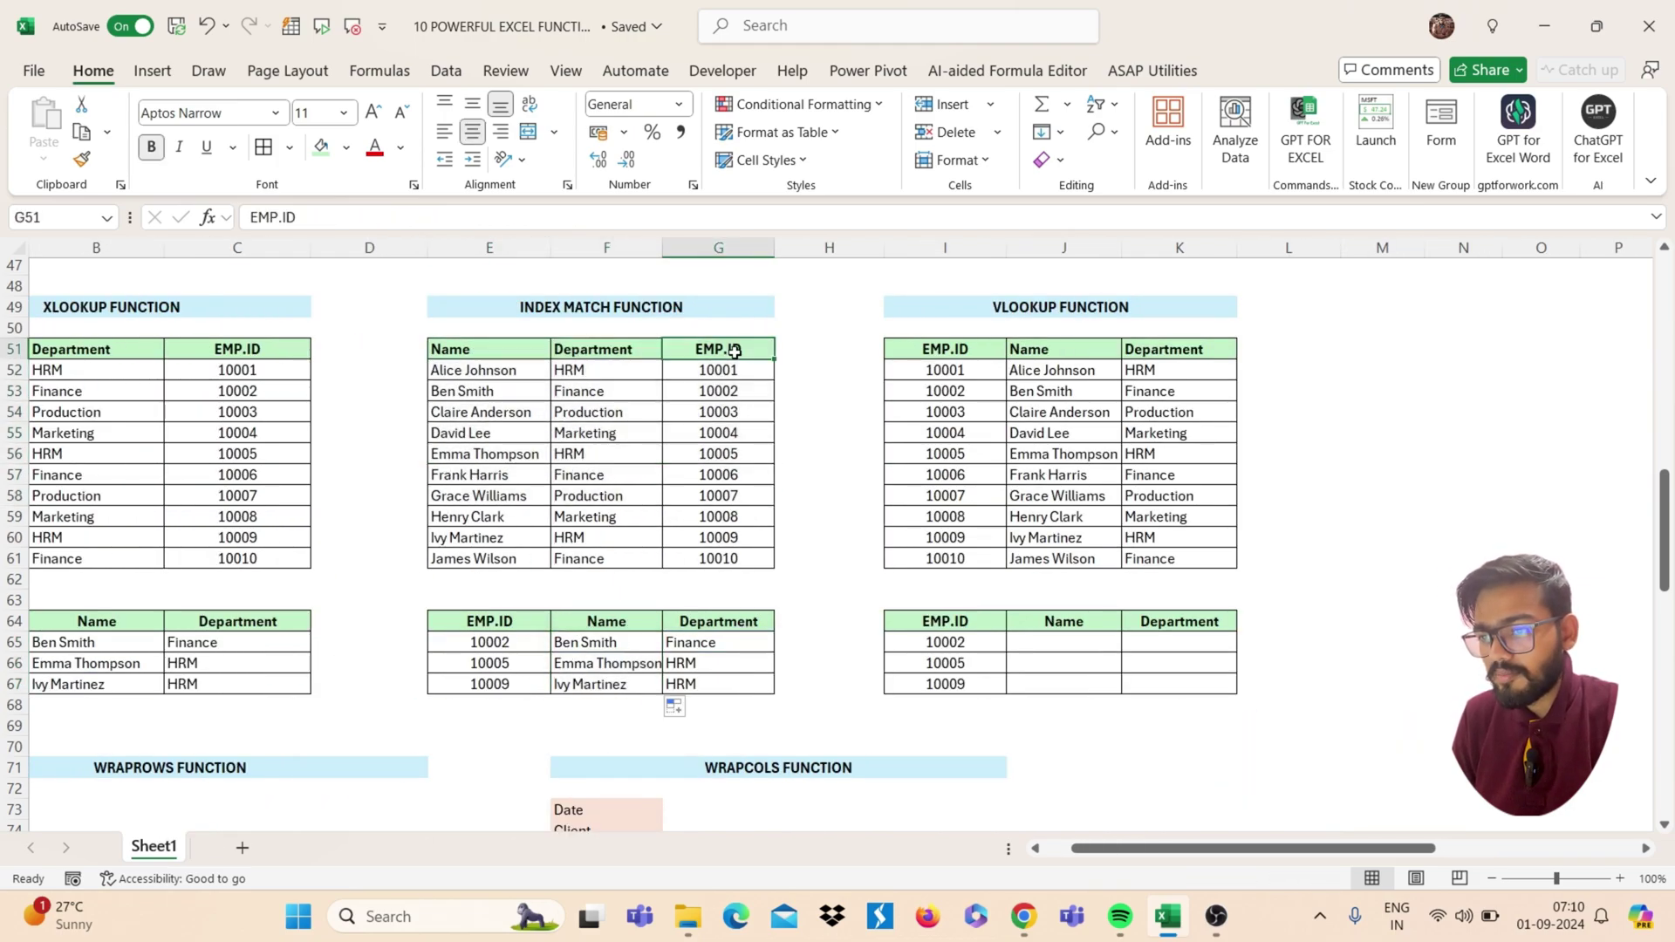
left_click(711, 491)
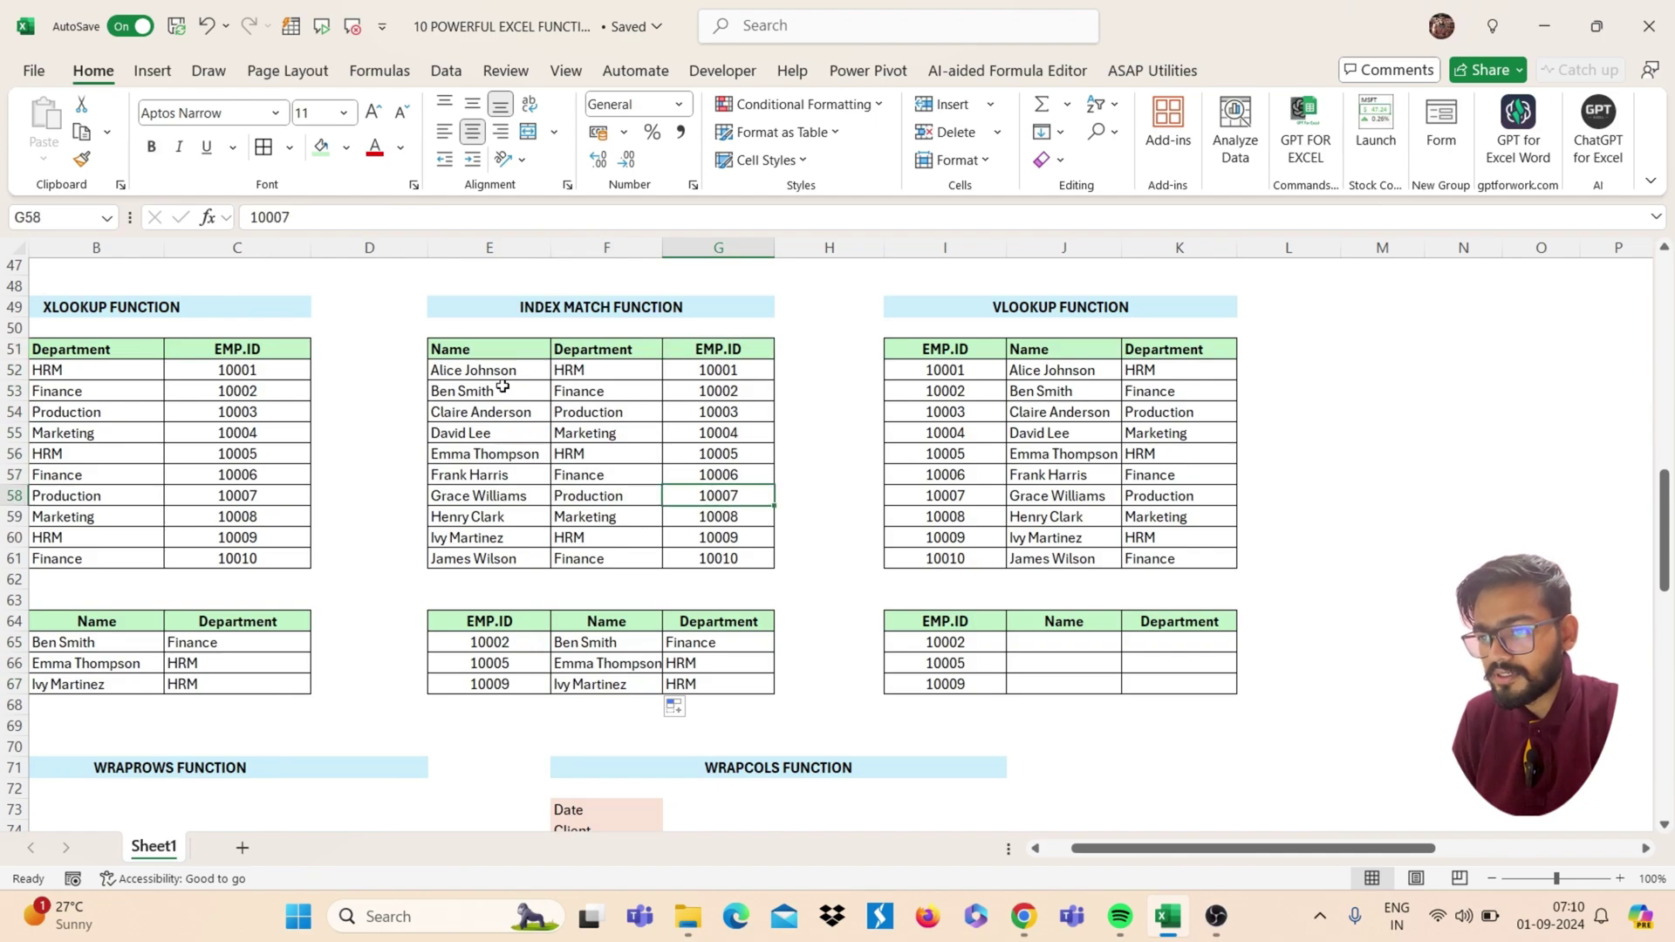
Review the VLOOKUP table's EMP.ID, Name and Department columns and select IDs I65:I67
left_click(1056, 403)
scroll(1056, 436, "right", 3)
key("Down")
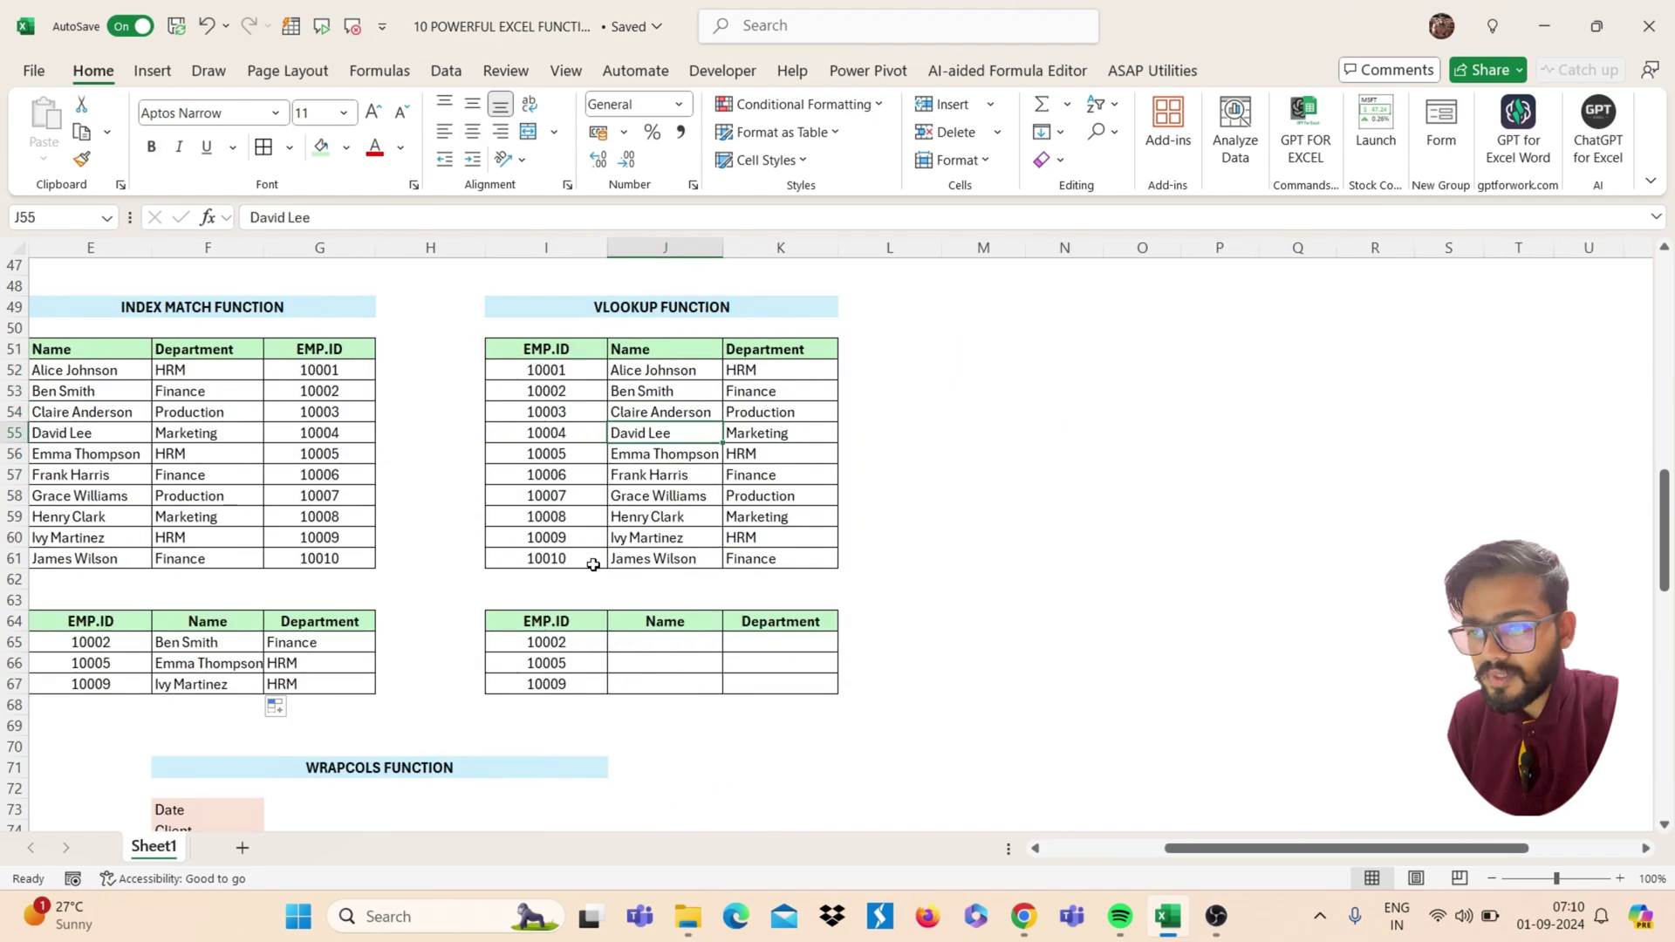
left_click(618, 365)
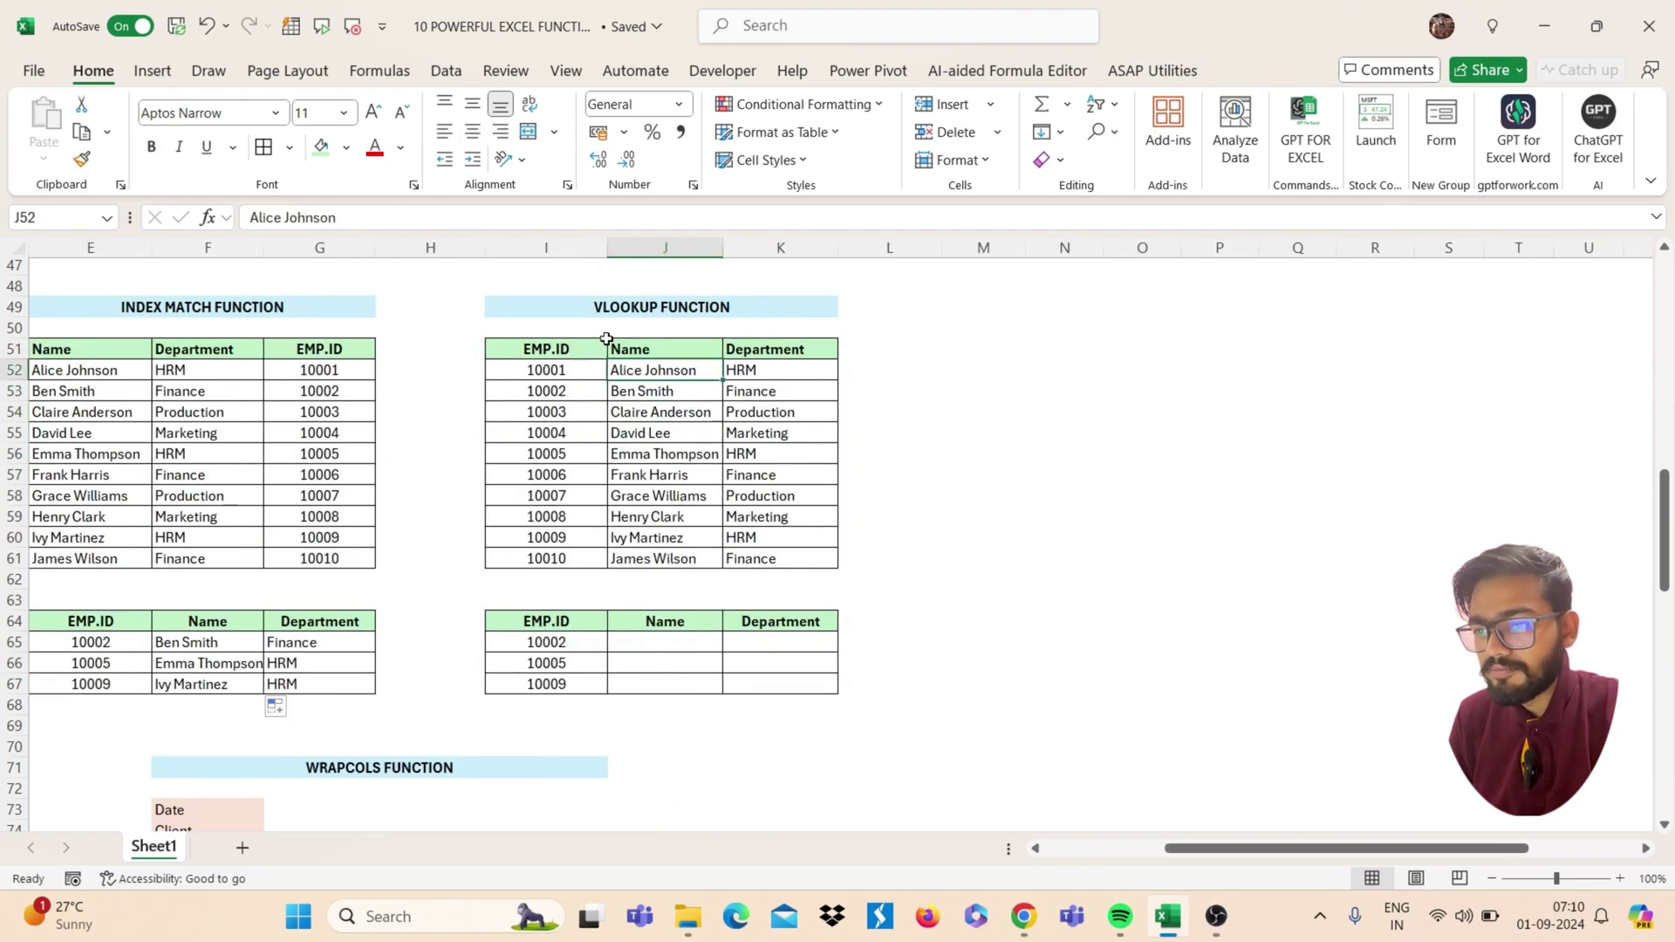
left_click(582, 376)
key("shift+Down")
key("shift+Down")
key("shift+Down")
key("shift+Down")
key("shift+Down")
key("shift+Down")
key("shift+Down")
key("shift+Down")
key("shift+Down")
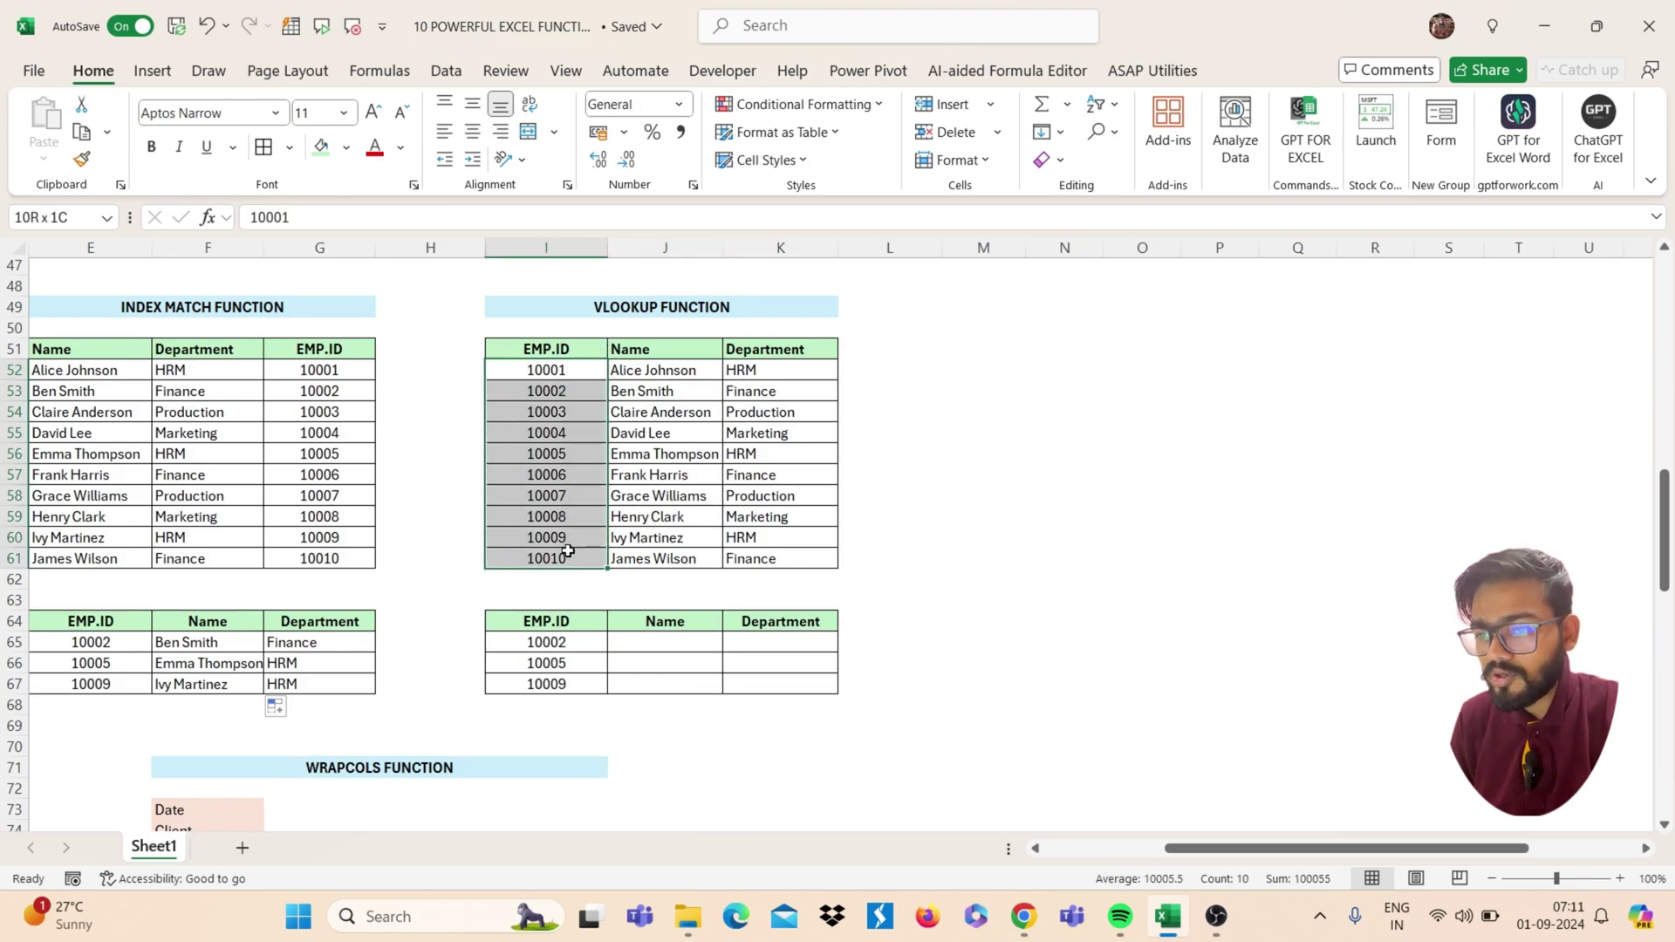
left_click(686, 355)
left_click(782, 367)
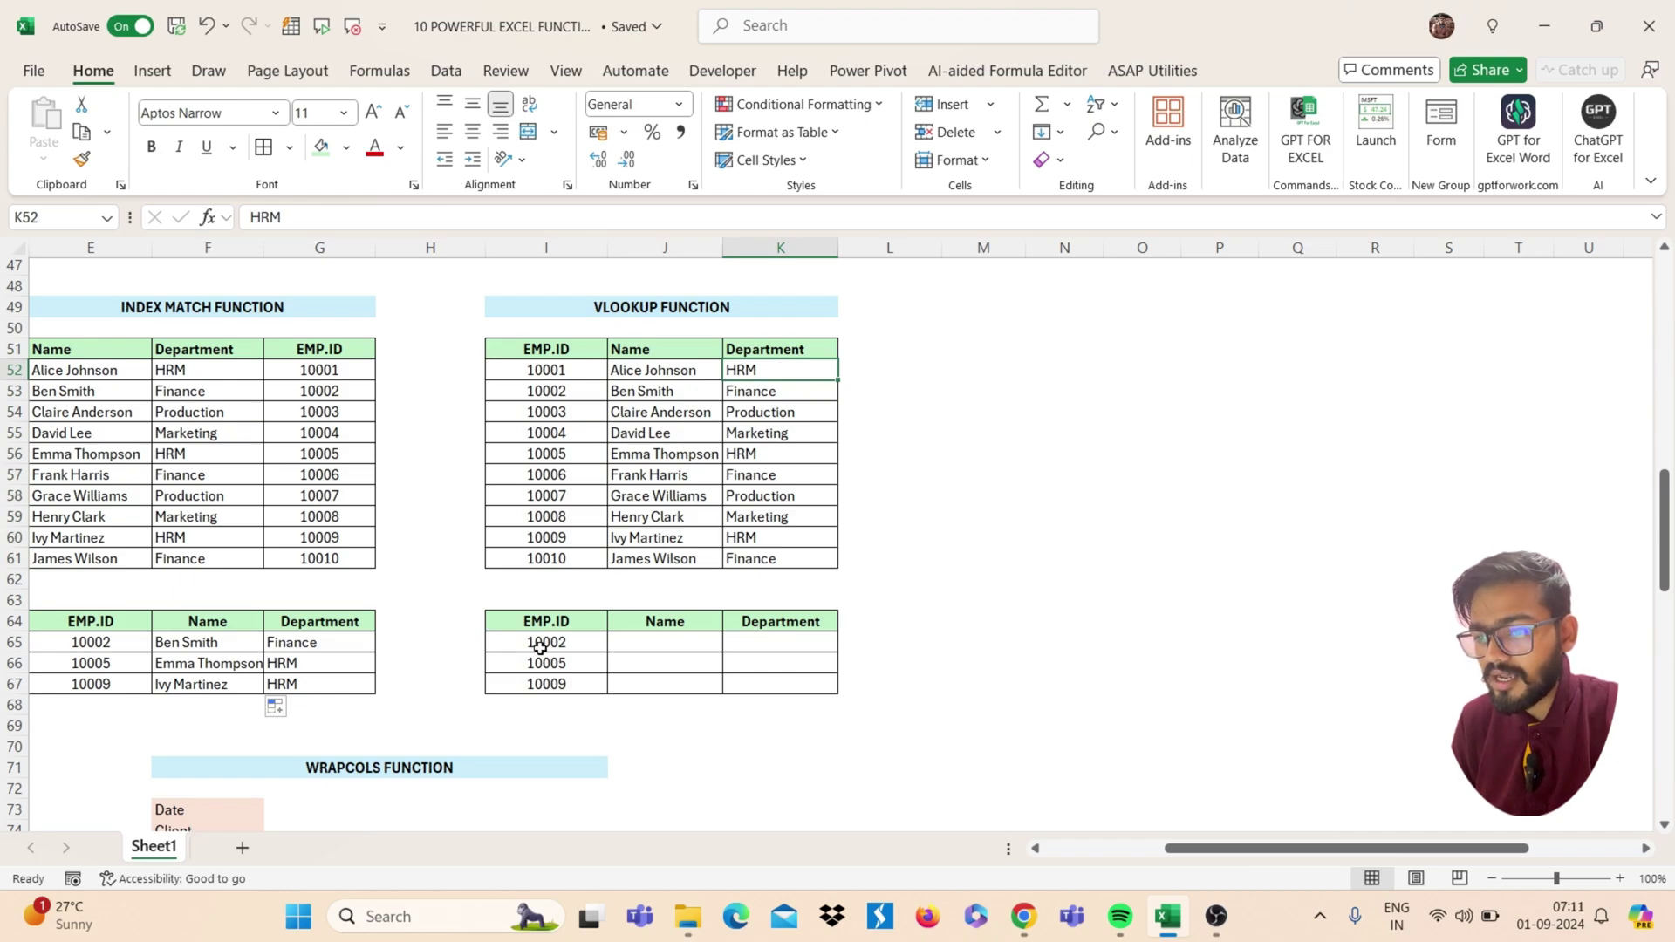
left_click_drag(540, 648, 531, 683)
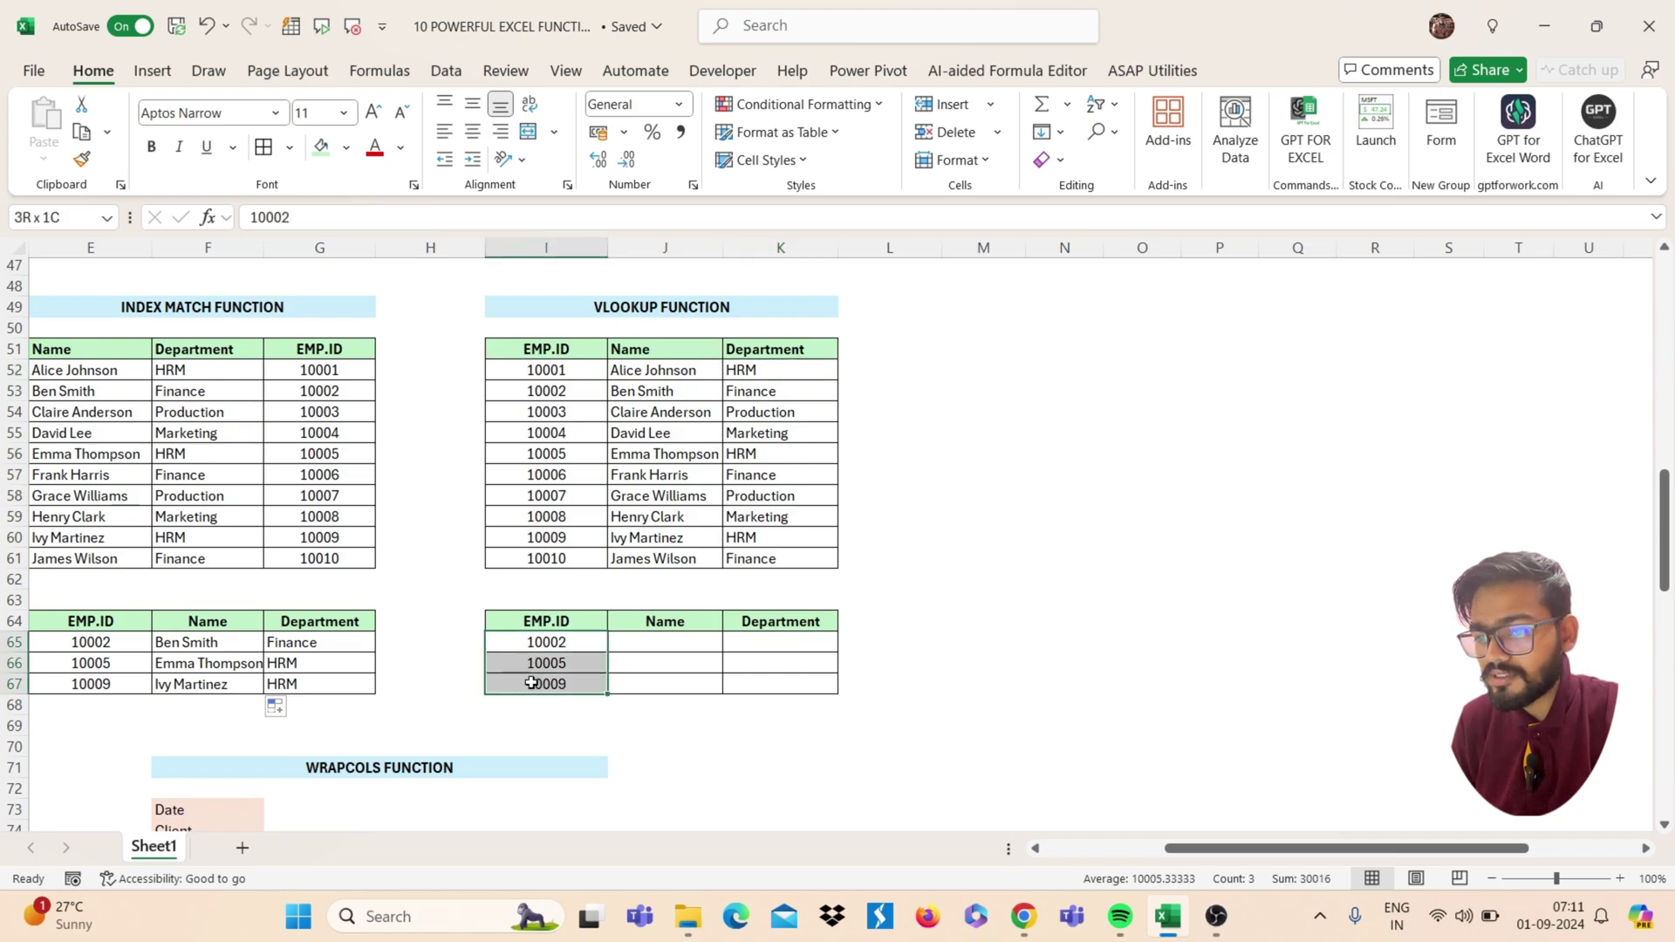
Enter =VLOOKUP(I65,I51:K61,{2,3},0) in J65 to return name and department for 10002
left_click(668, 641)
type("=")
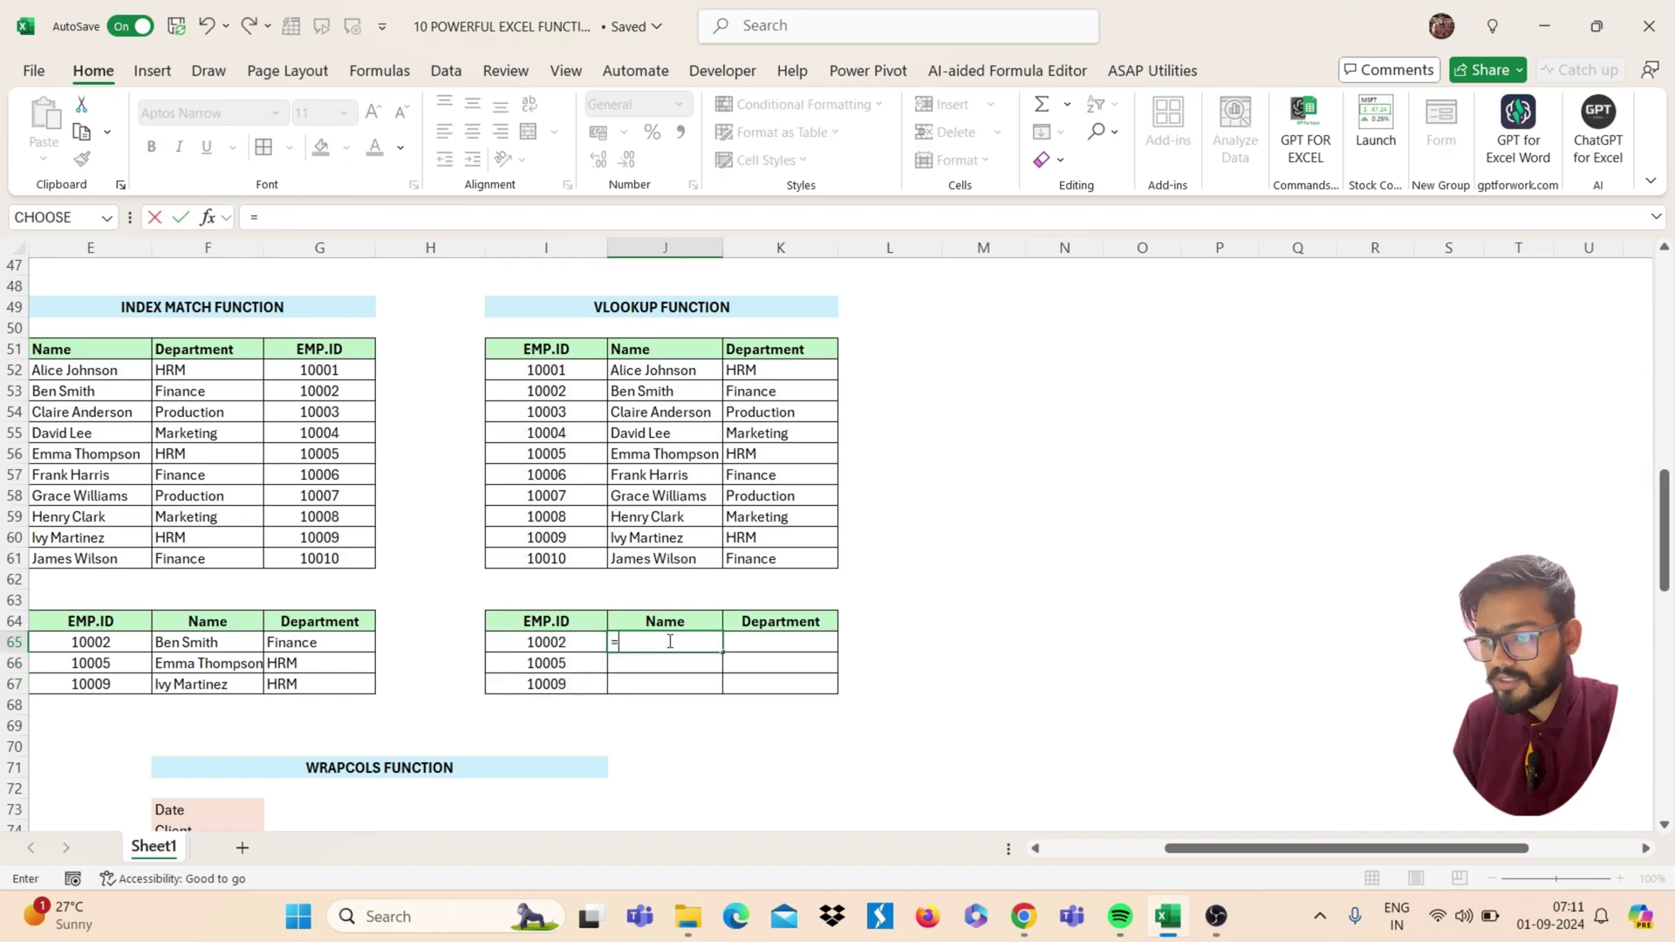
type("VL")
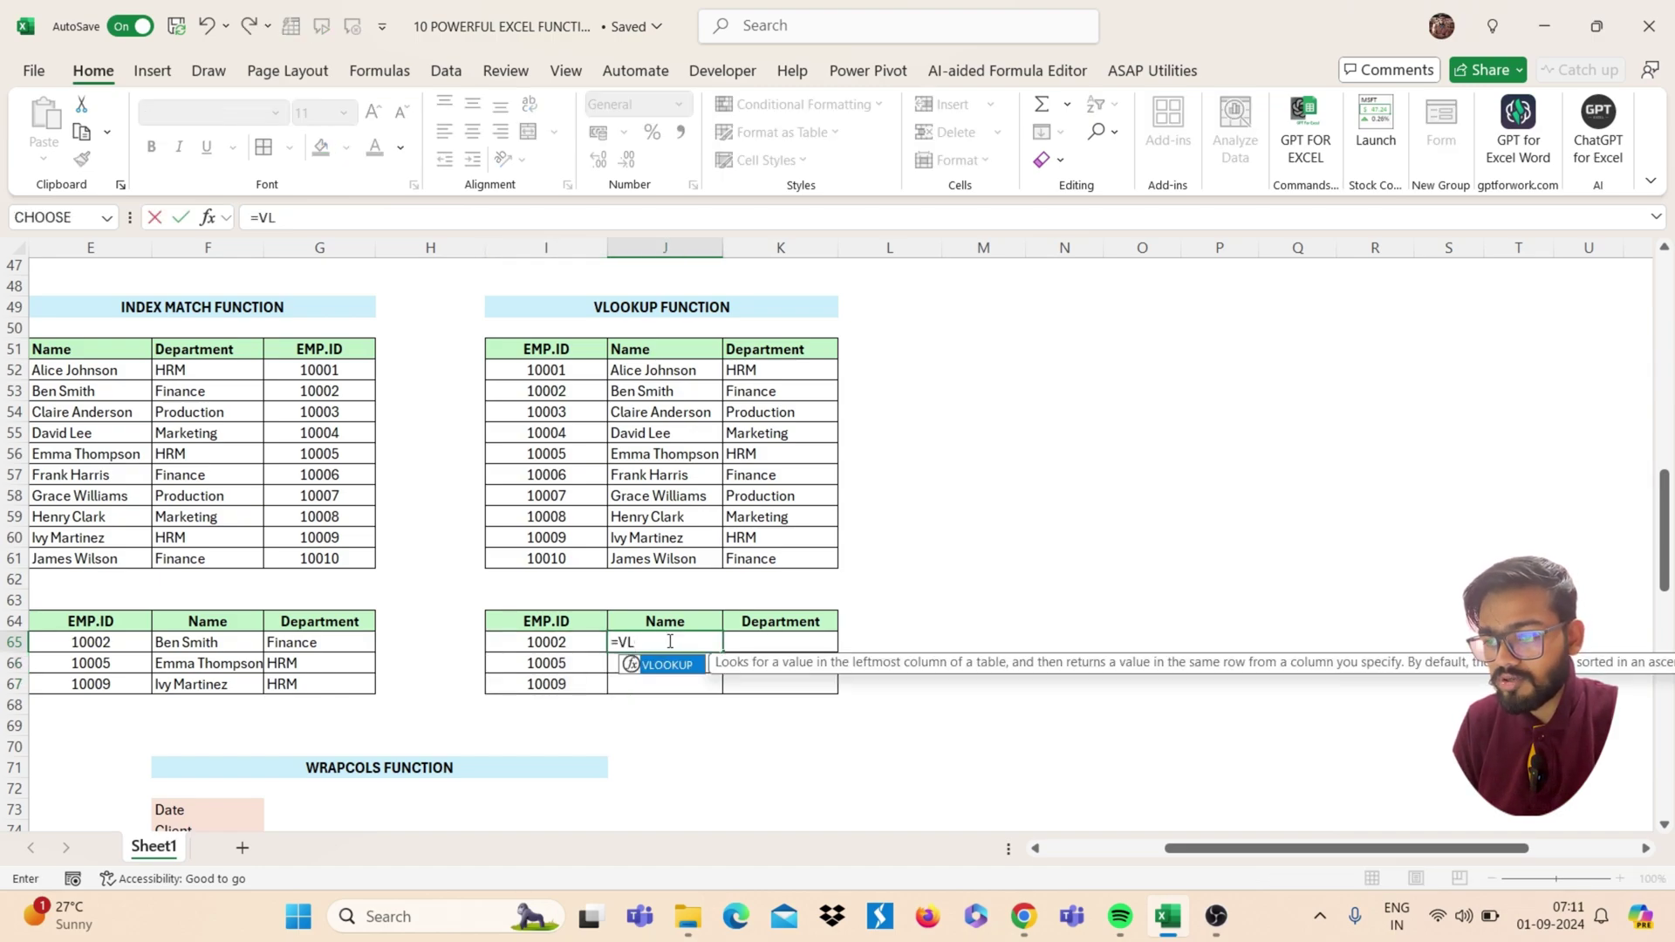
type("OOKUP(")
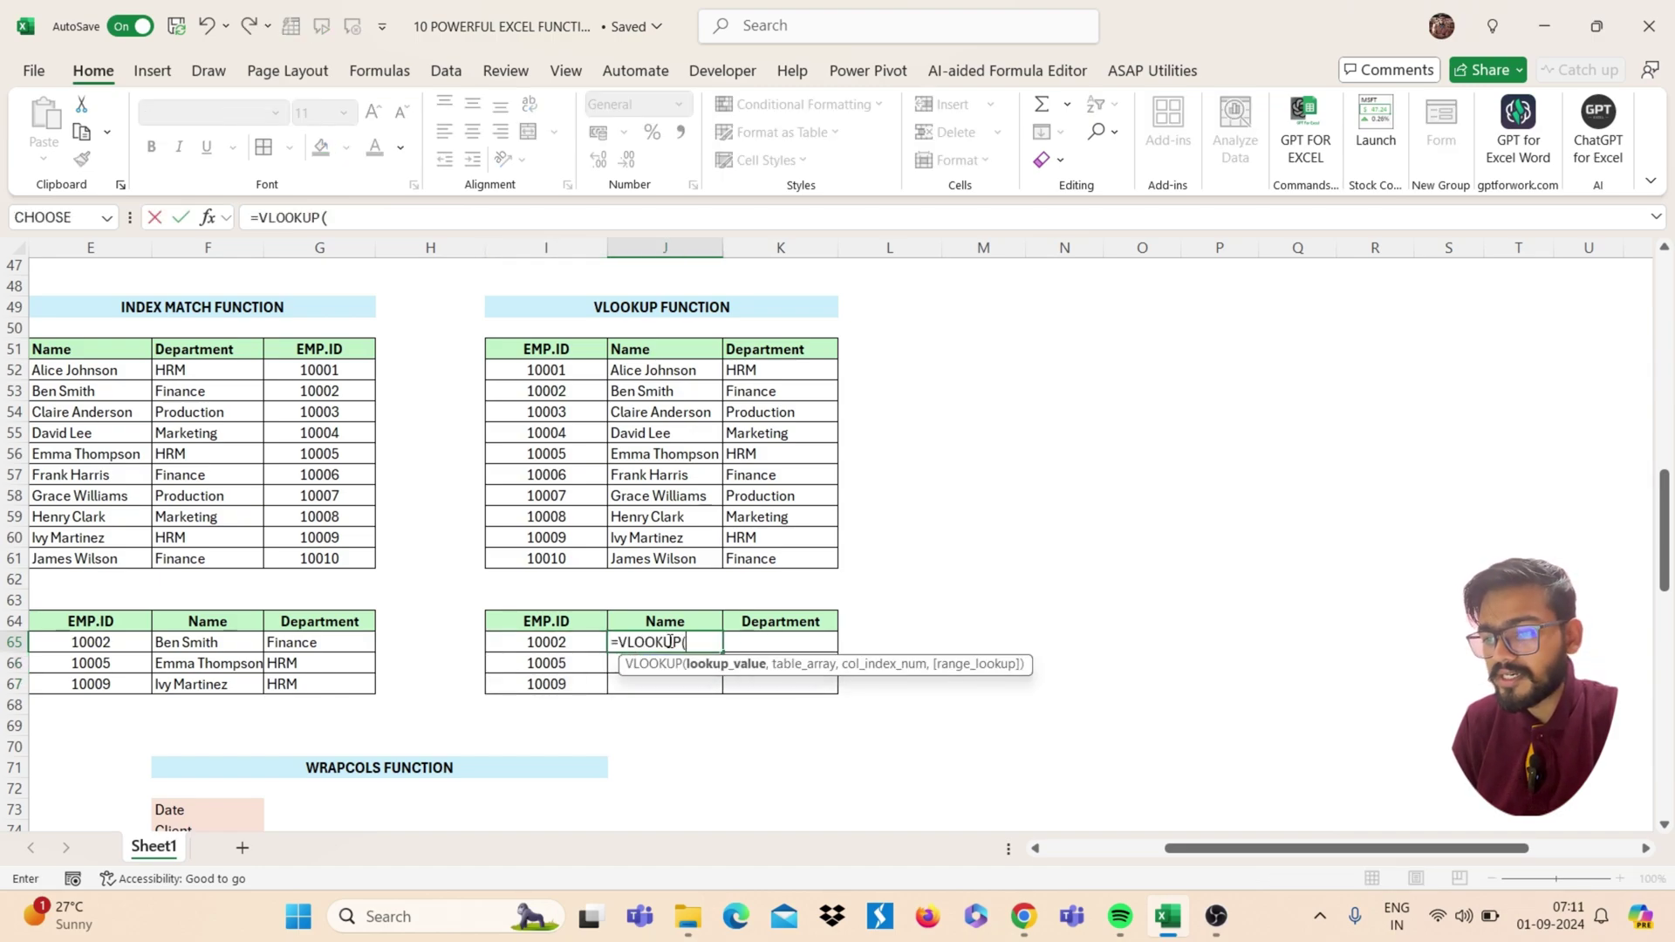
left_click(545, 642)
type(",")
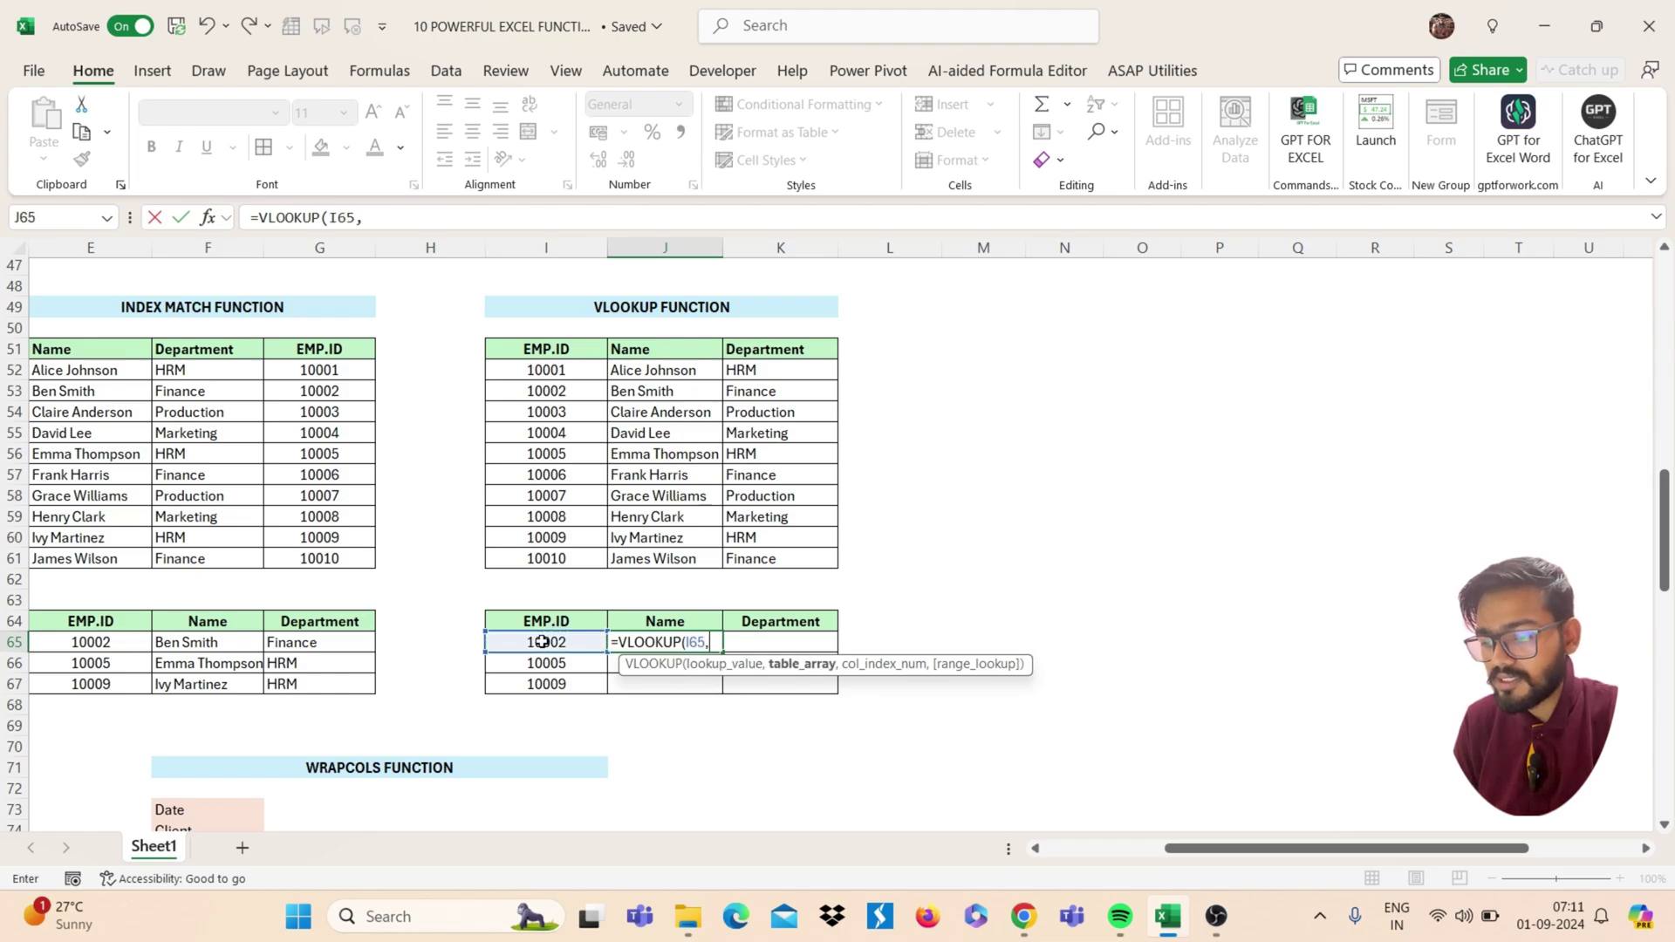
left_click(715, 646)
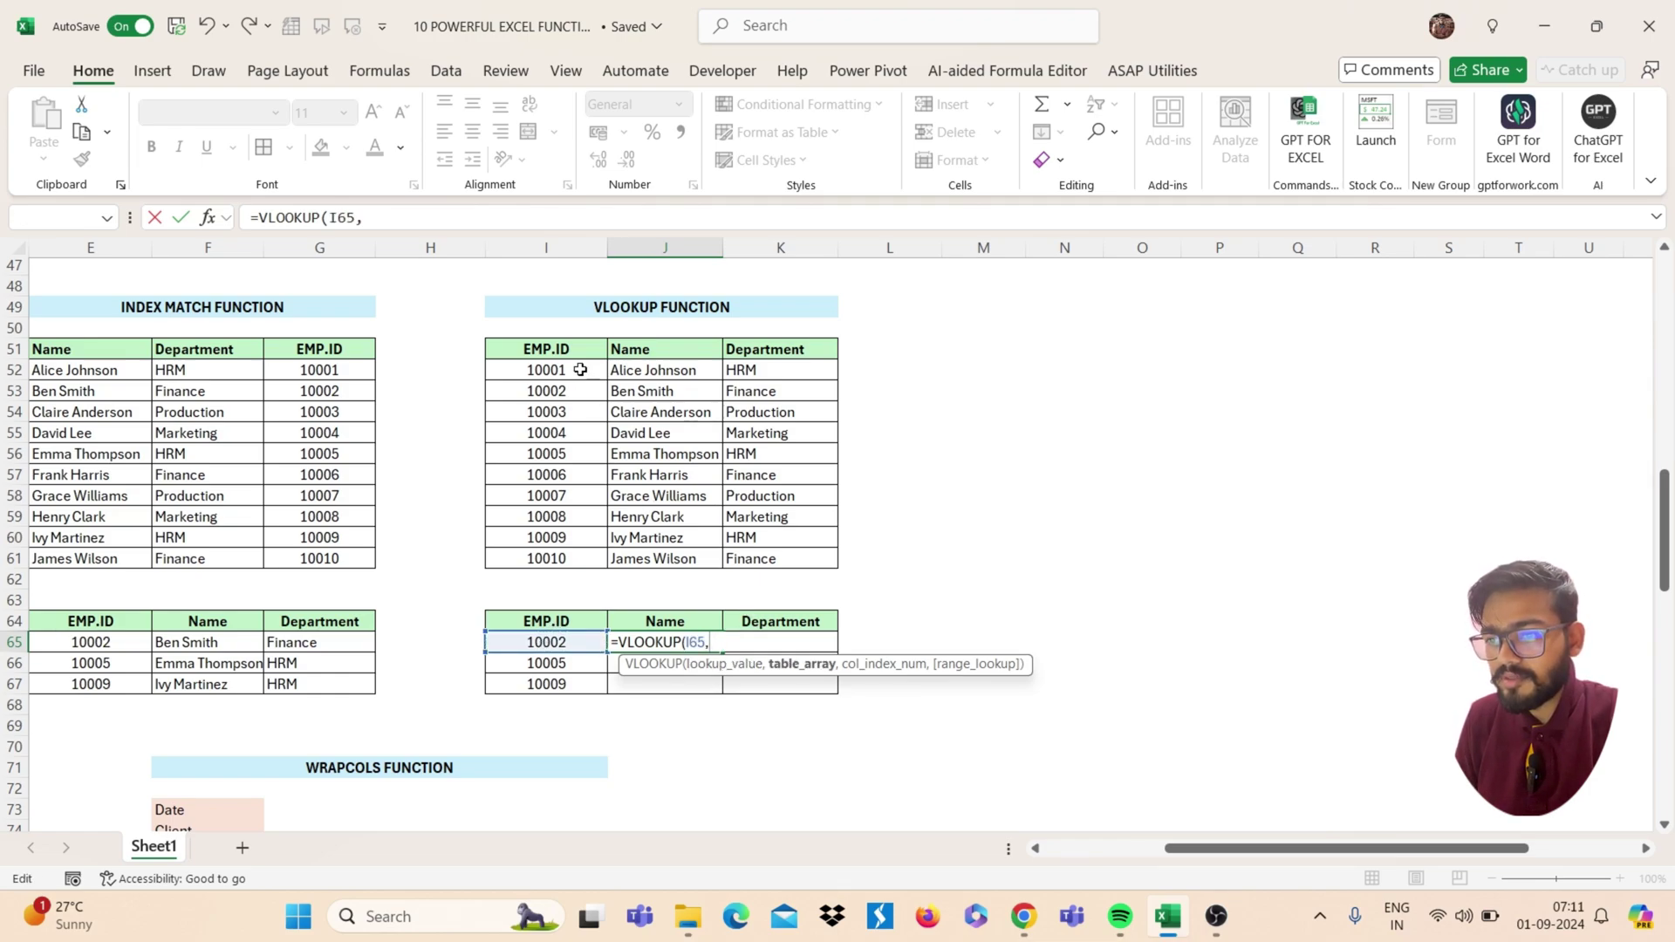
left_click_drag(580, 358, 755, 552)
type(",{")
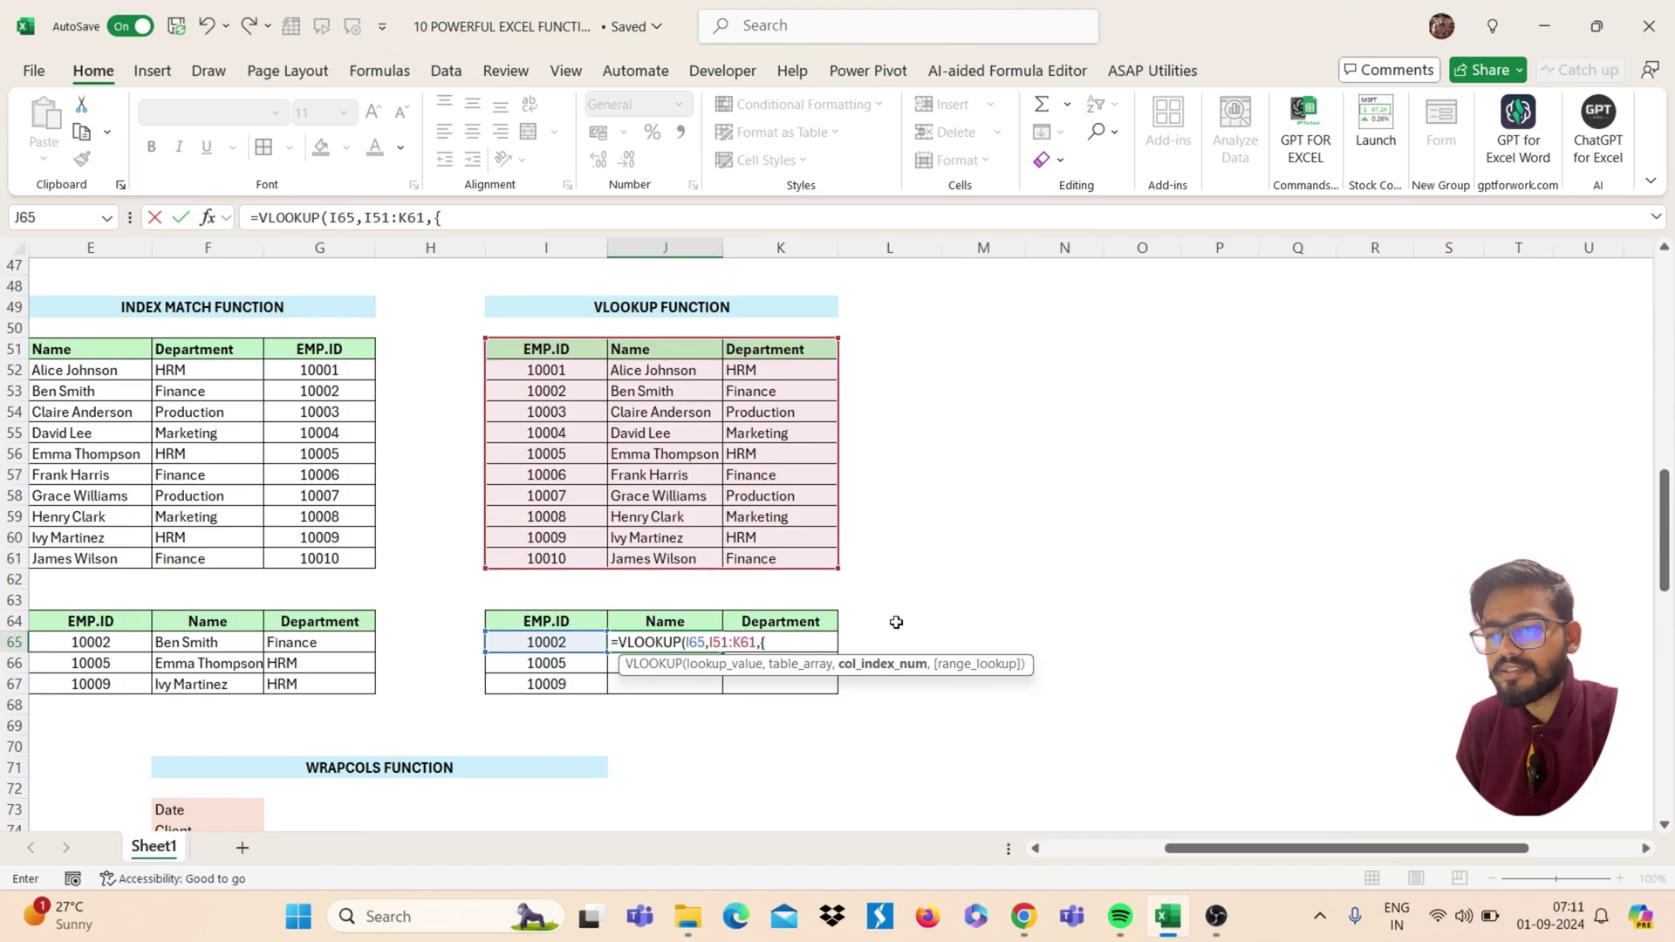
type("2")
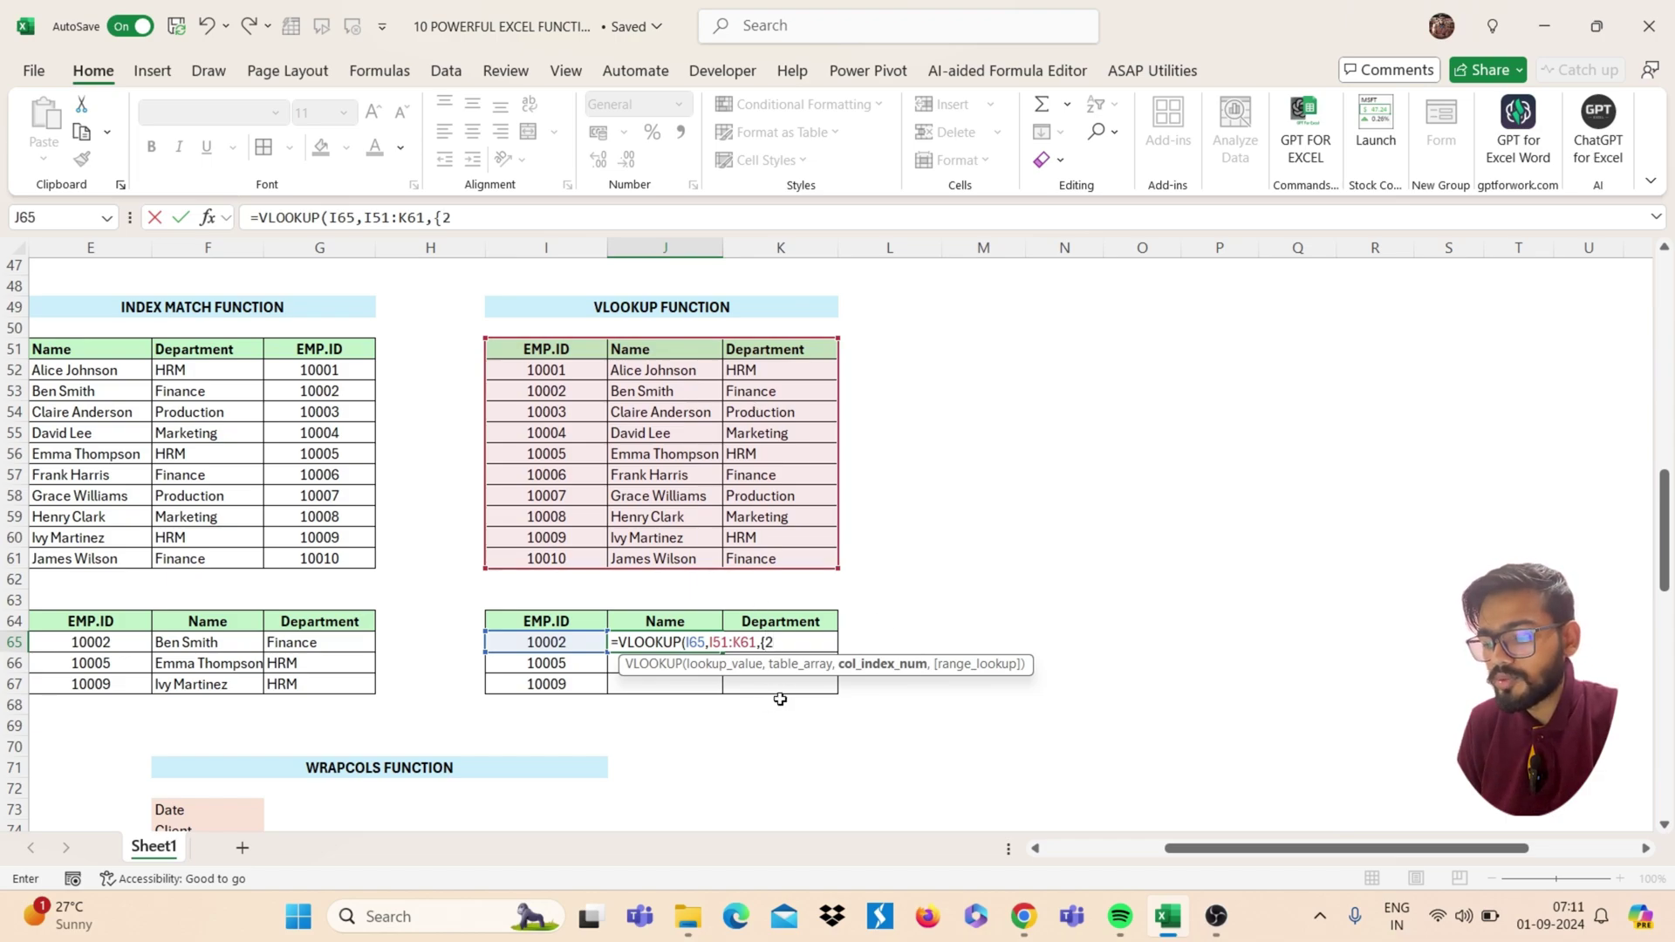
type(",3")
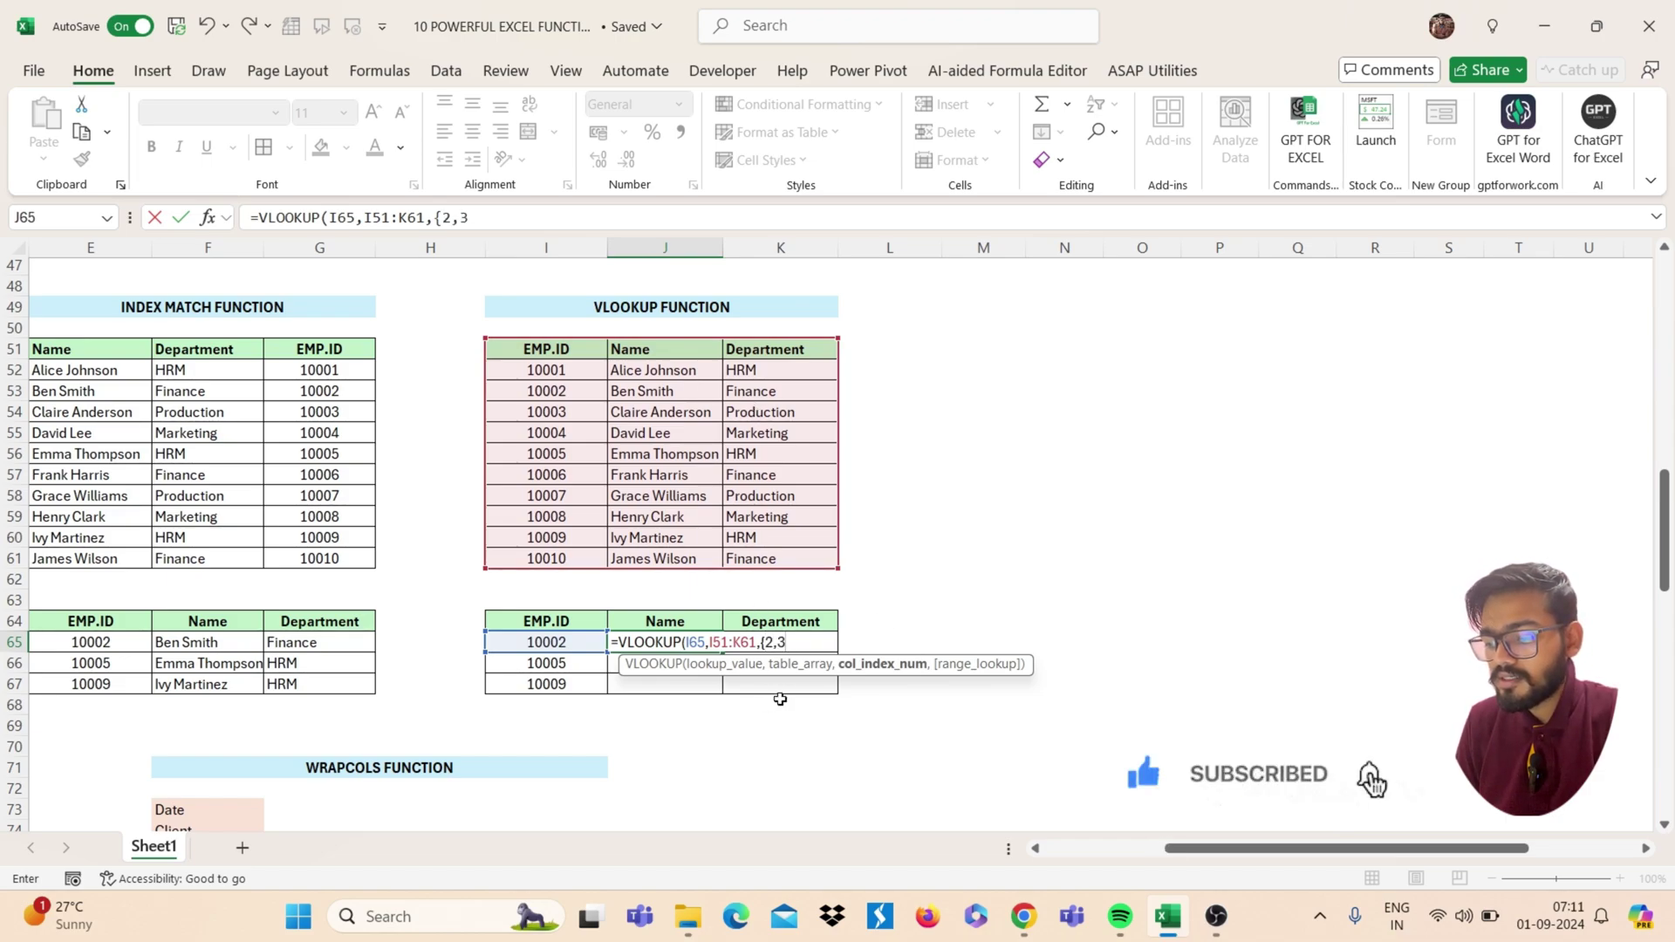
type("},")
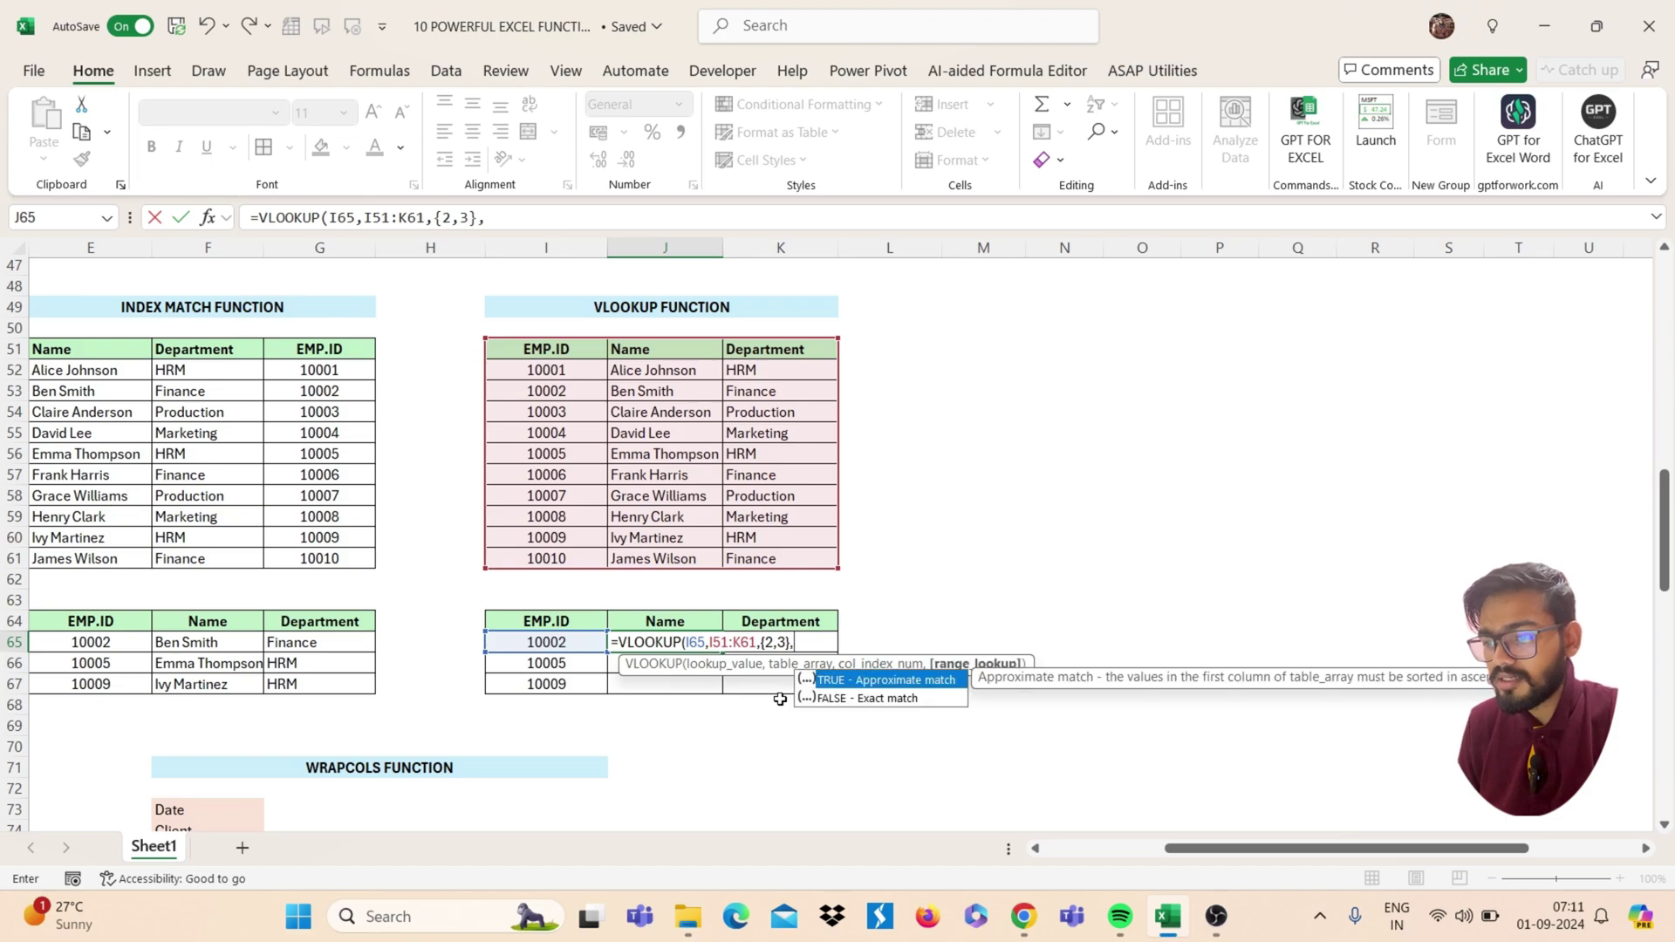
type("0)")
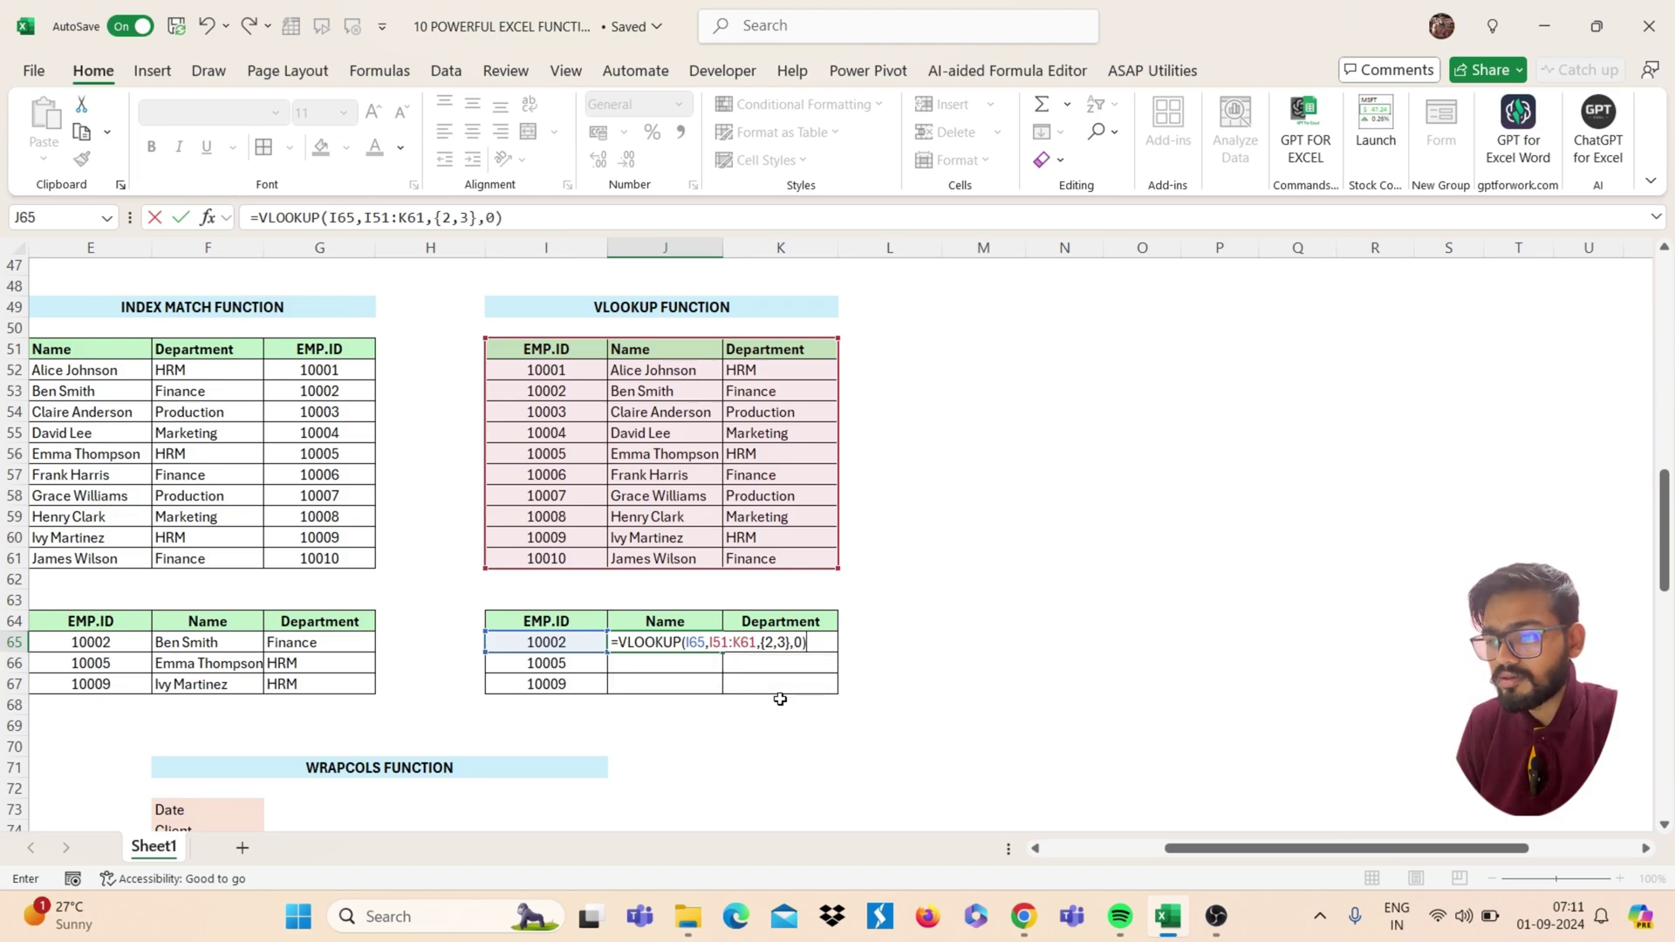
key("Return")
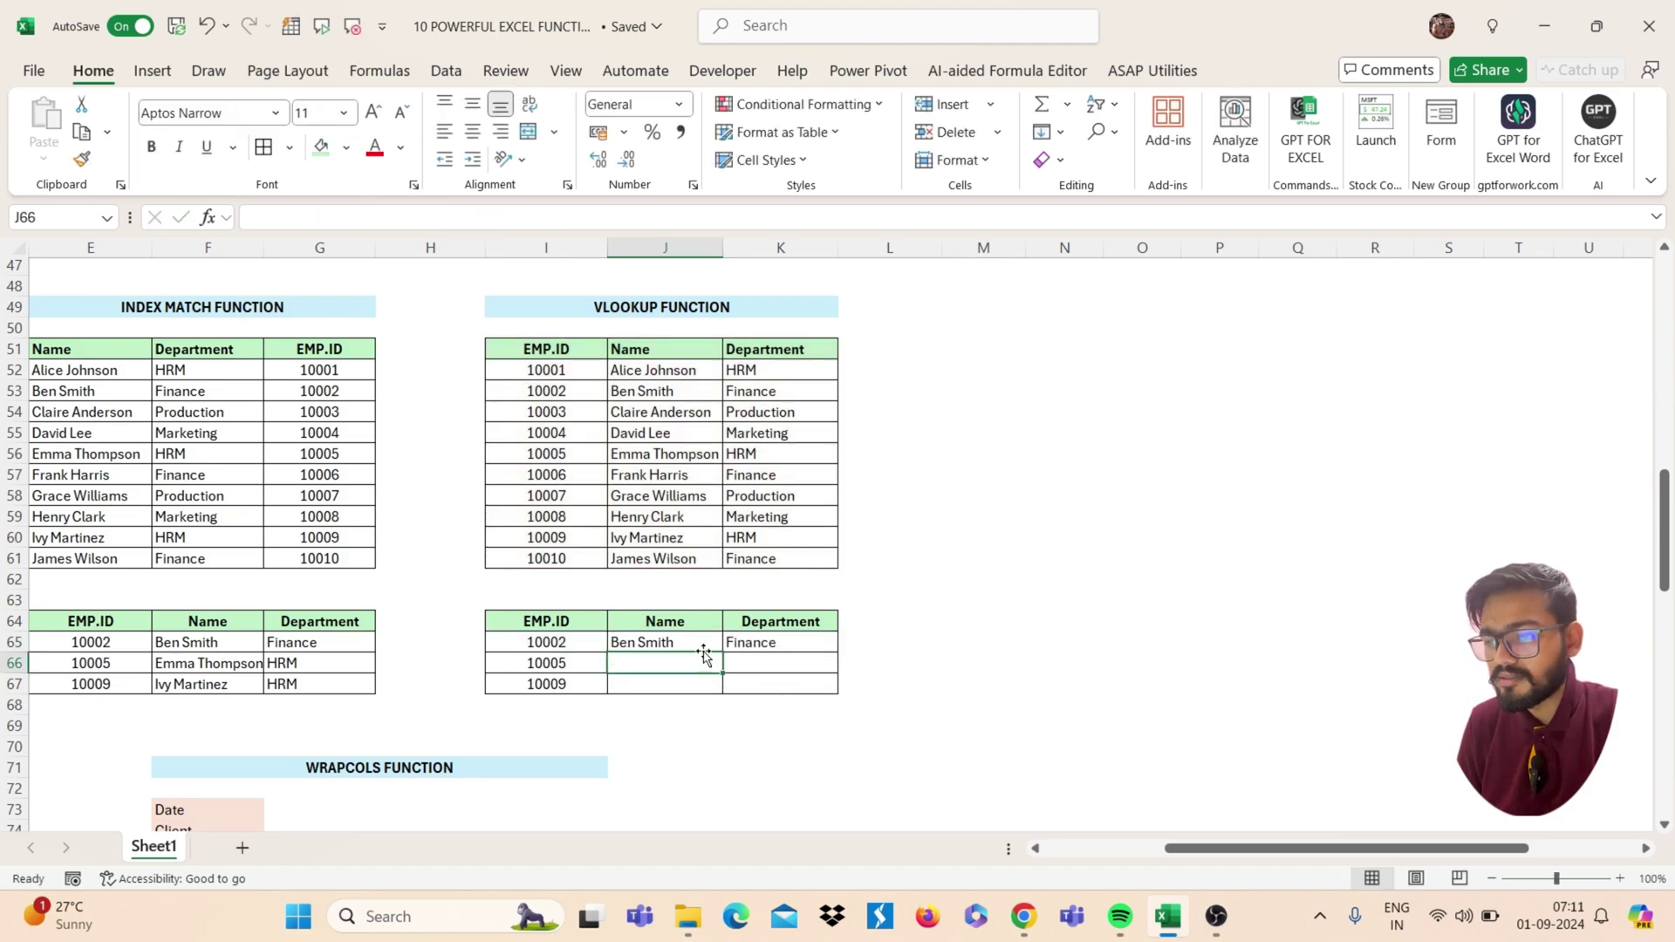
Copy the VLOOKUP formula down to row 67 for IDs 10005 and 10009
left_click(706, 649)
left_click_drag(723, 652, 720, 689)
left_click(778, 685)
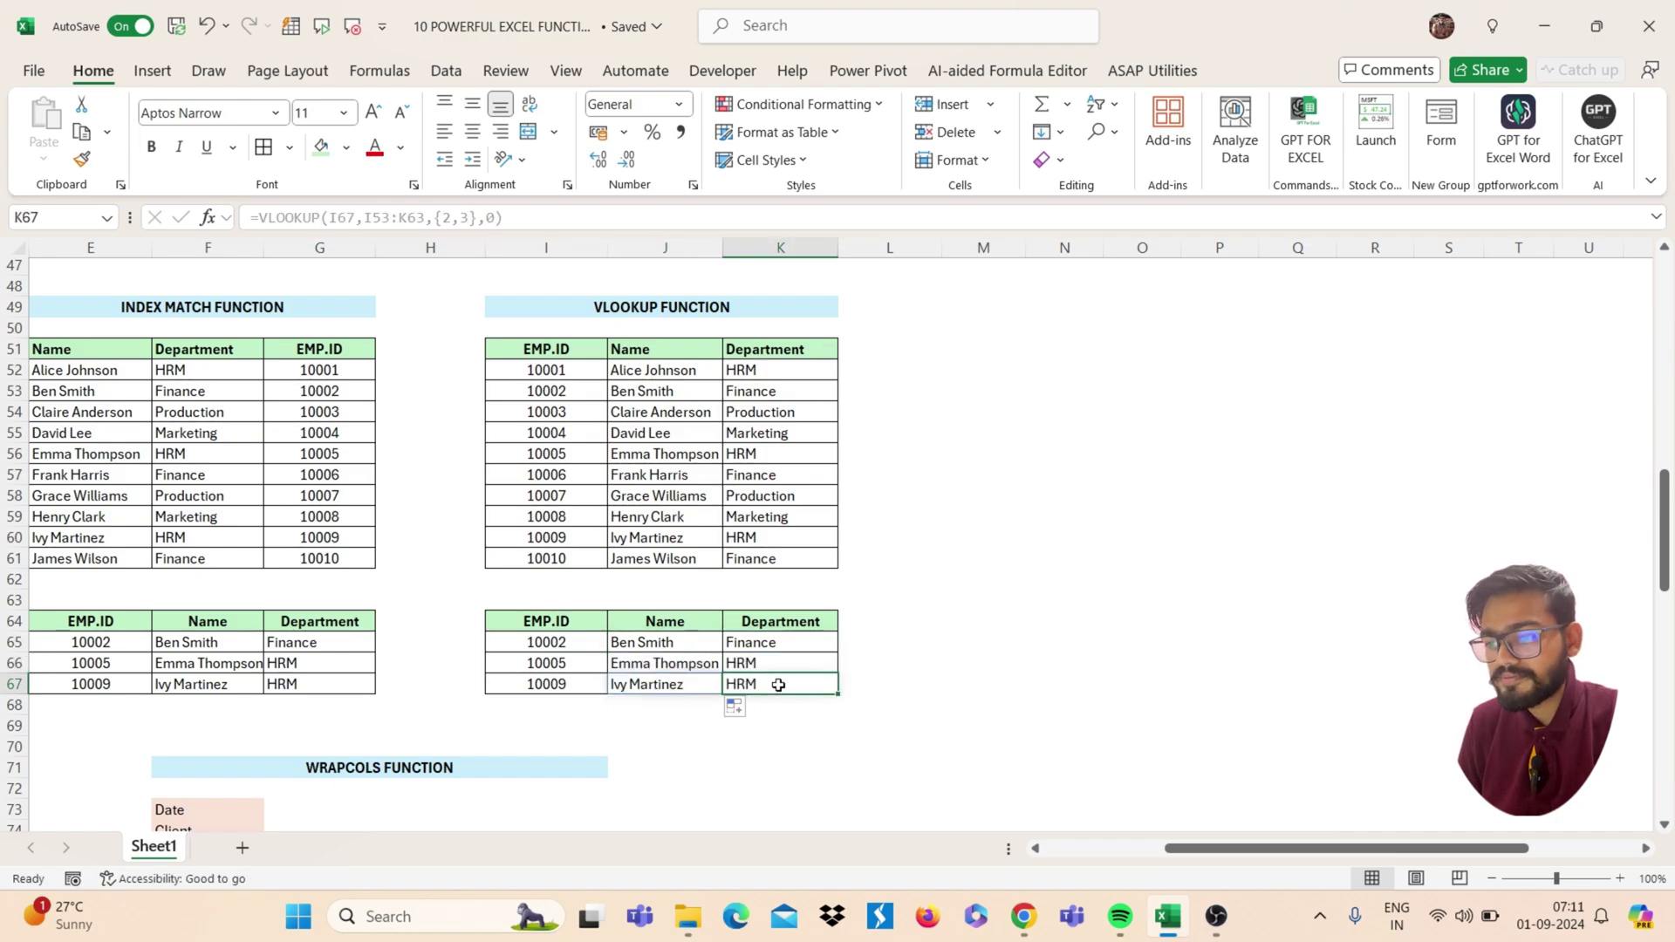
scroll(778, 685, "left", 3)
scroll(778, 685, "down", 6)
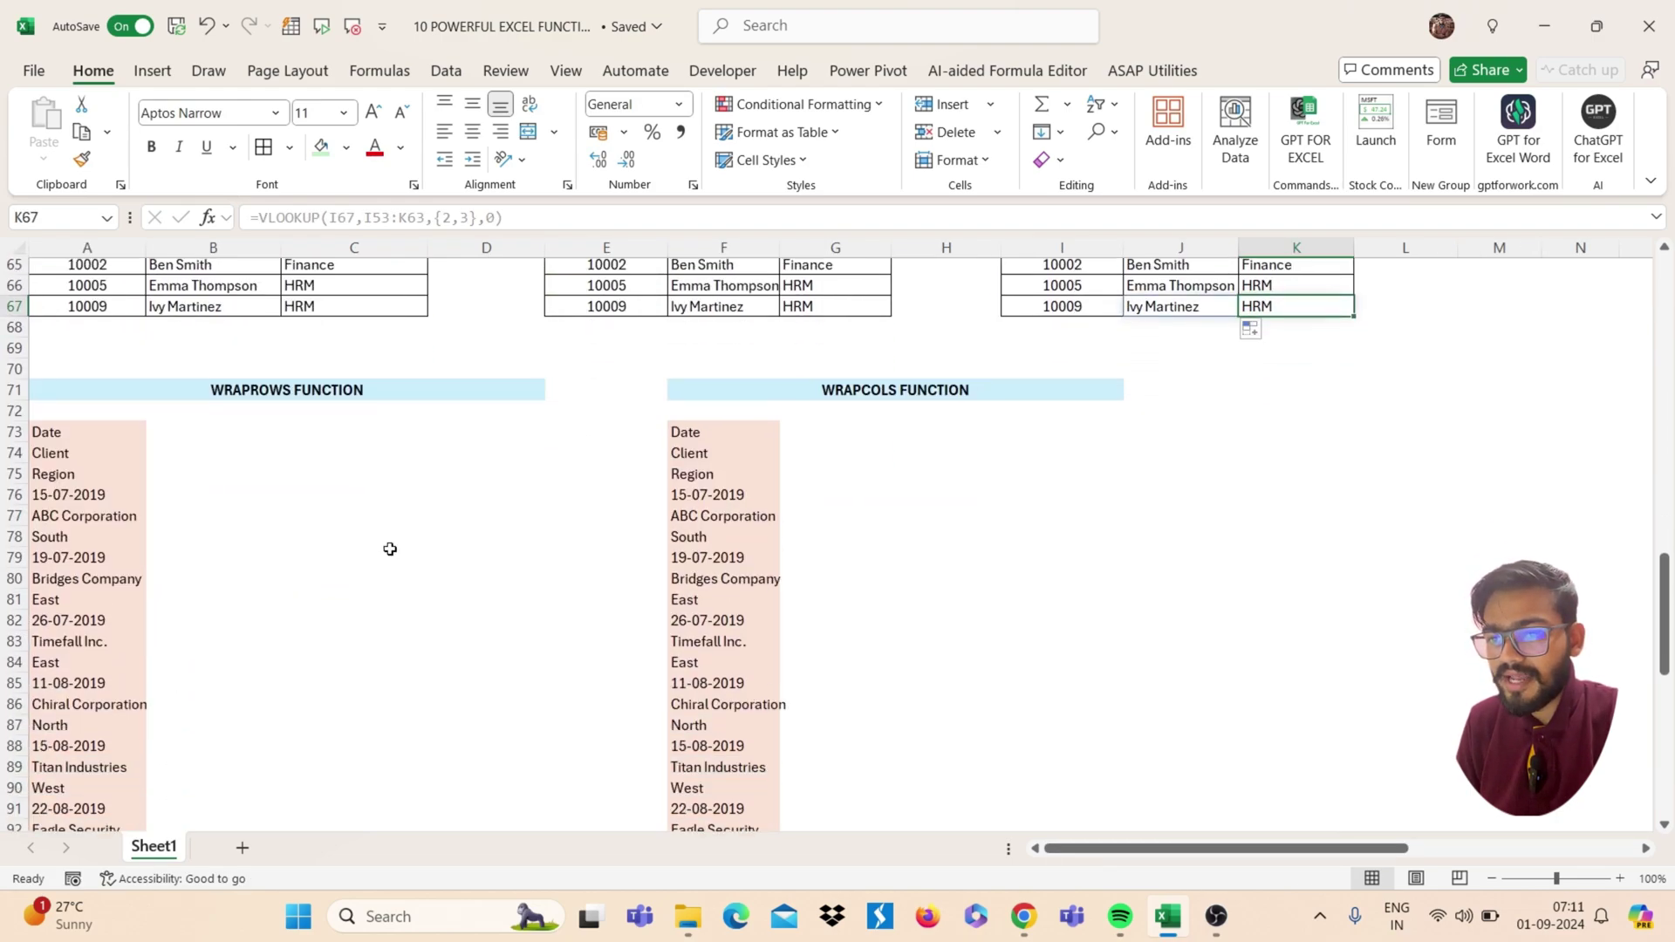
Enter =WRAPROWS(A73:A105,3) in B73 to wrap the list into three columns
left_click(188, 432)
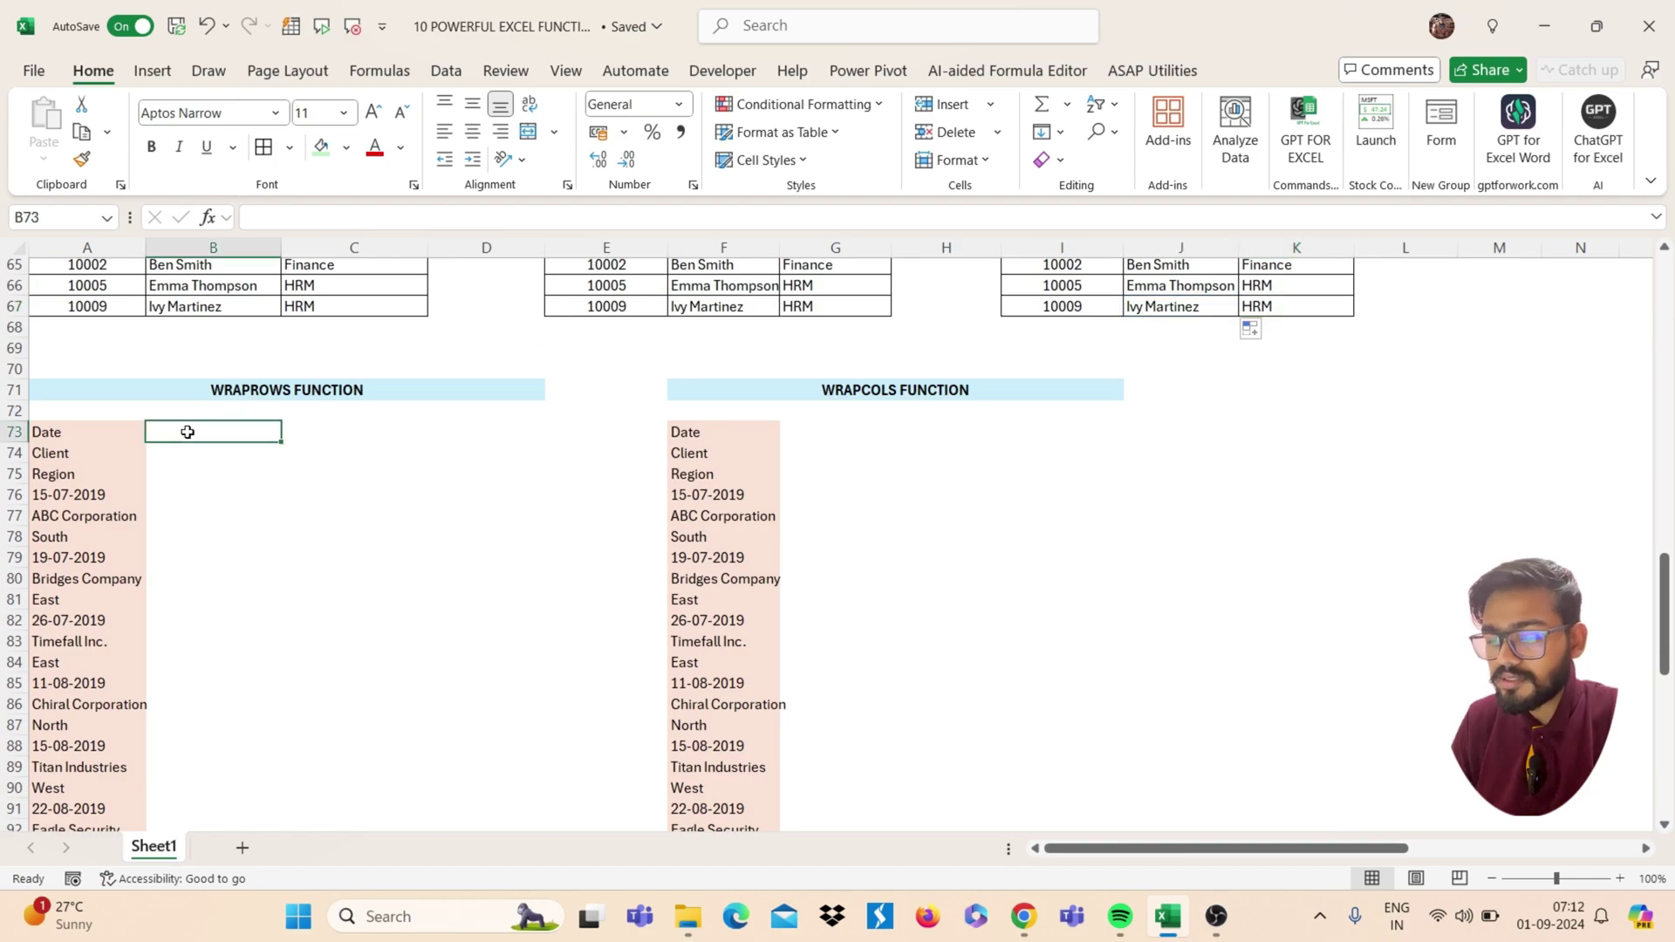
type("=")
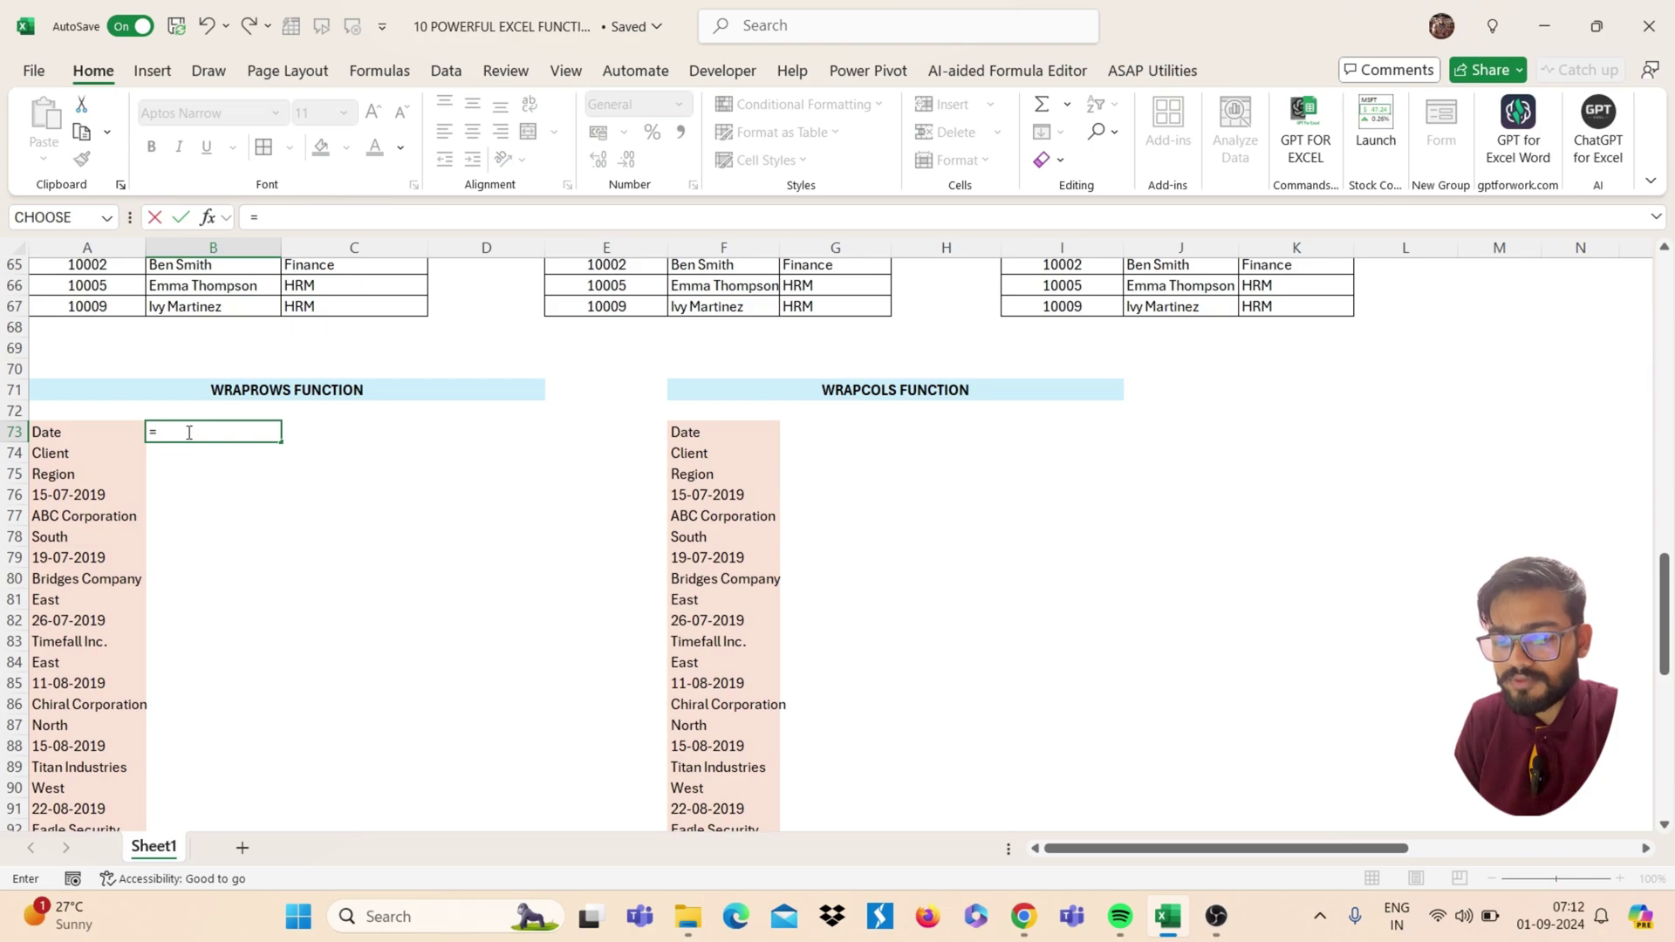
type("WRAPR")
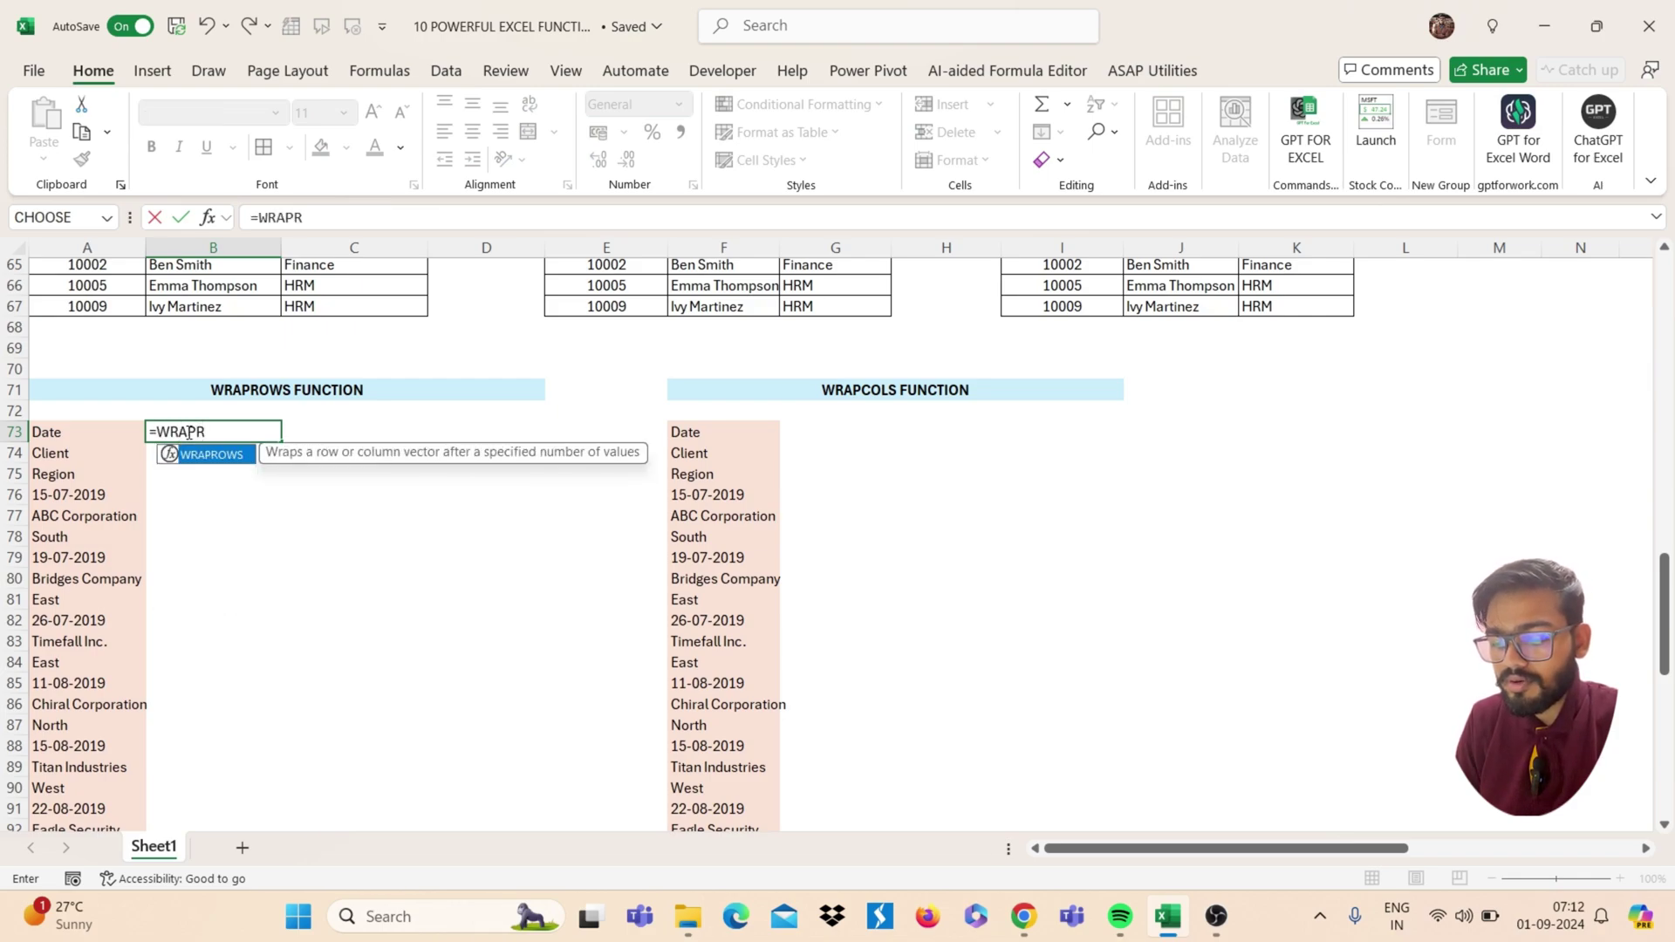
type("OWS(")
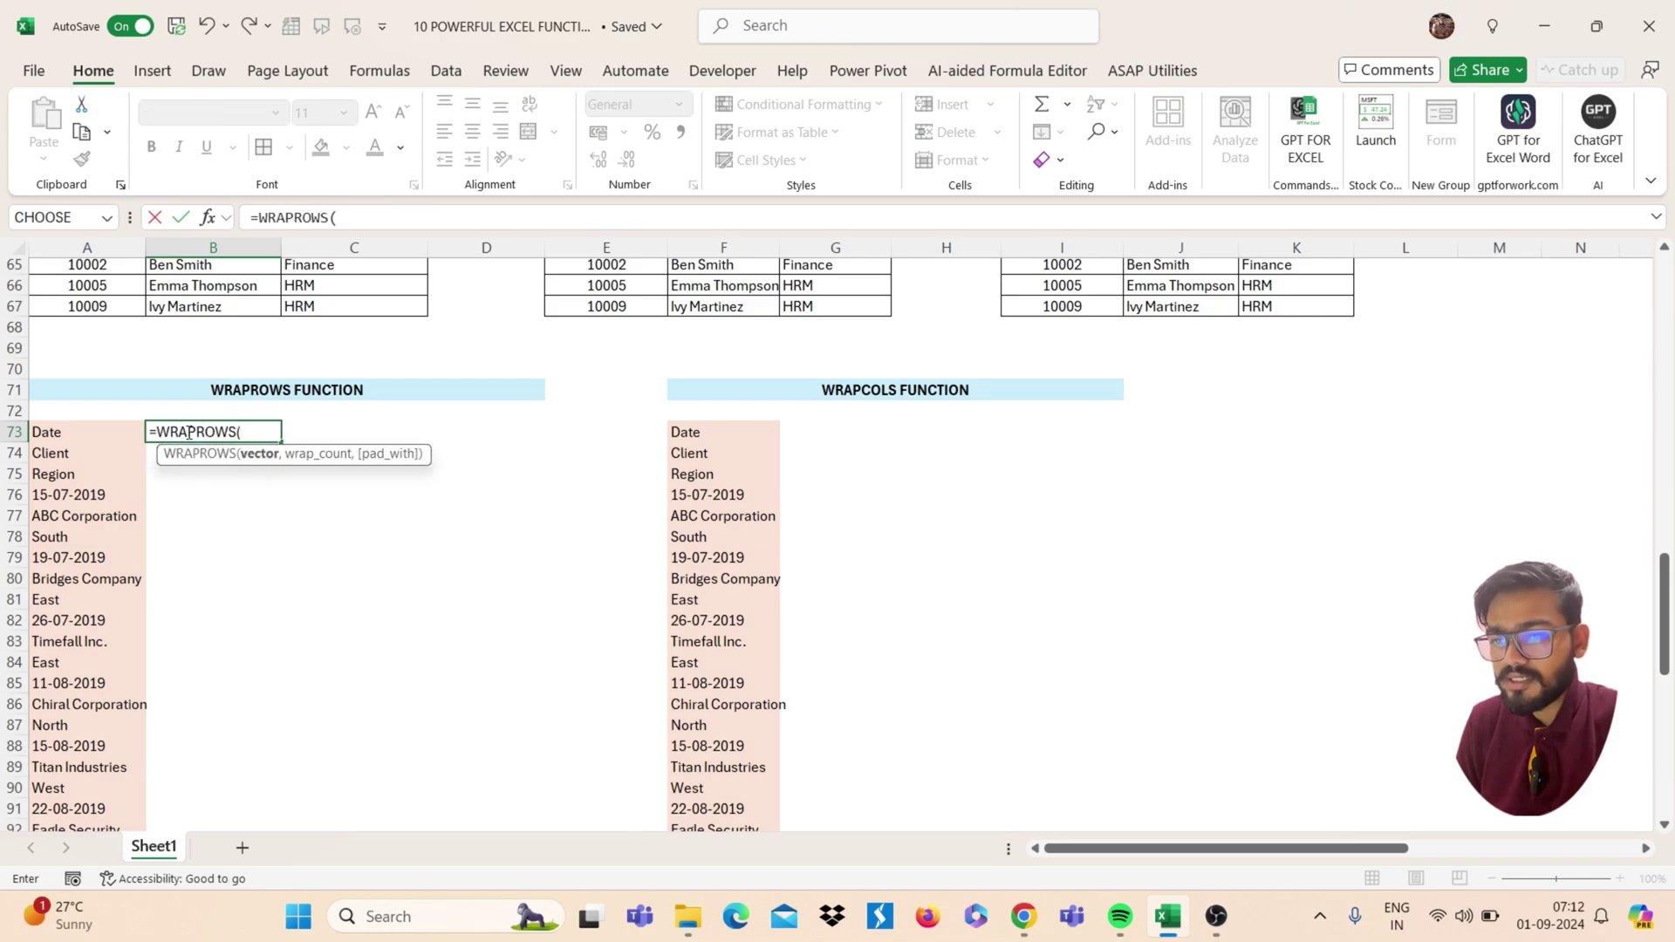
left_click(89, 436)
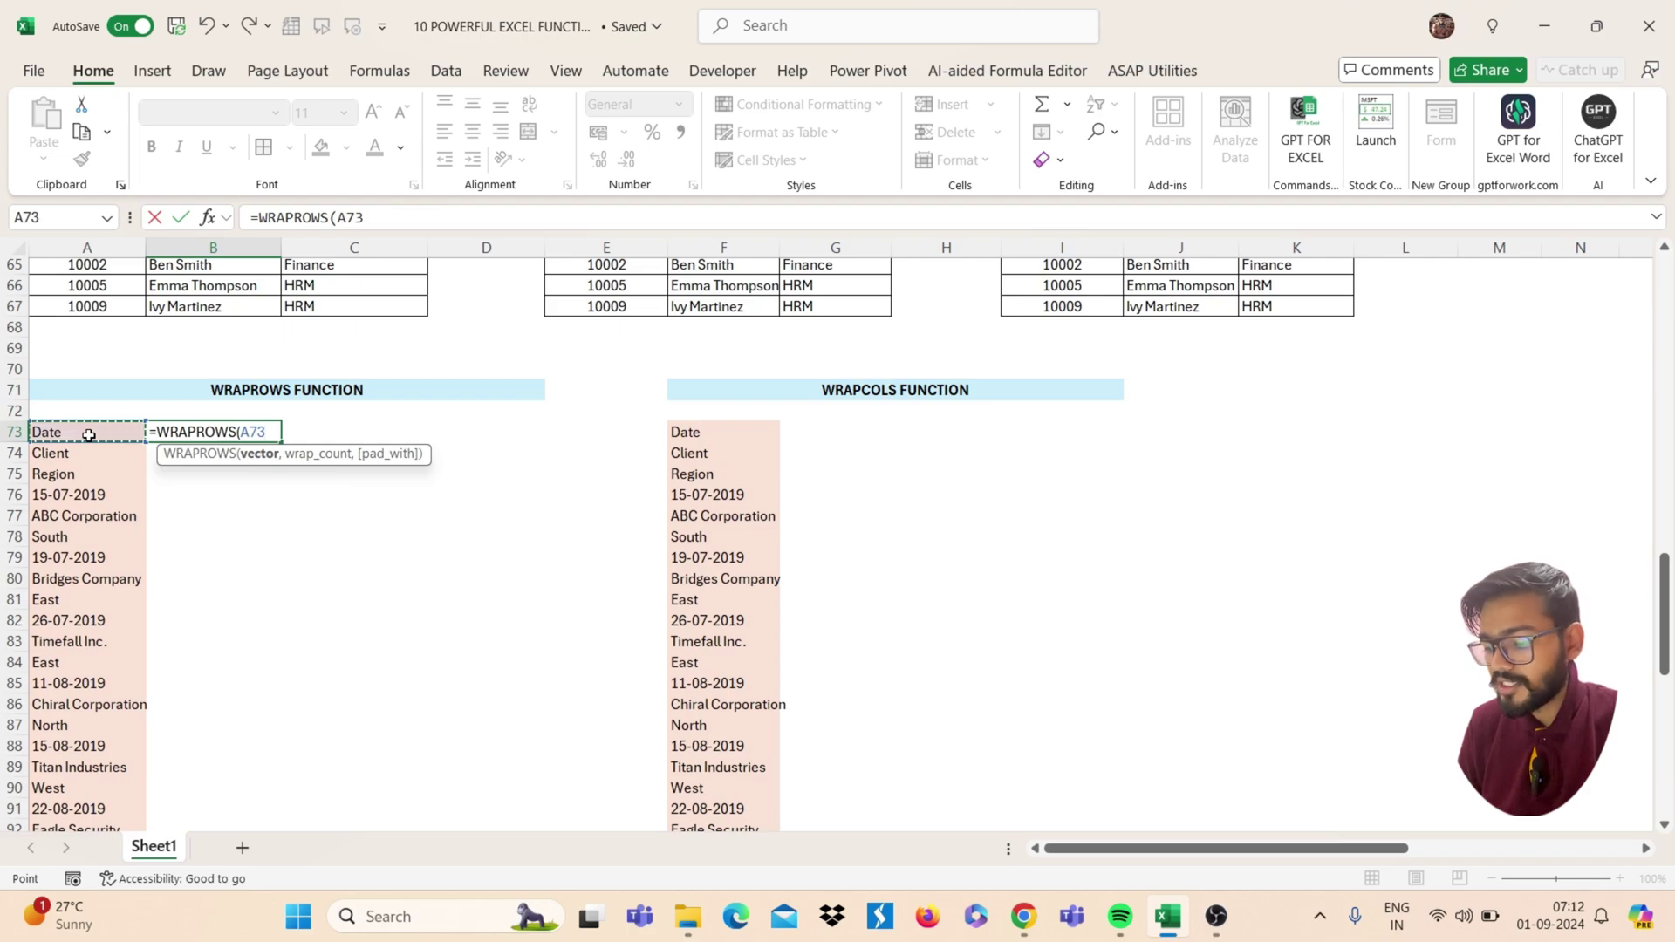
key("ctrl+shift+Down")
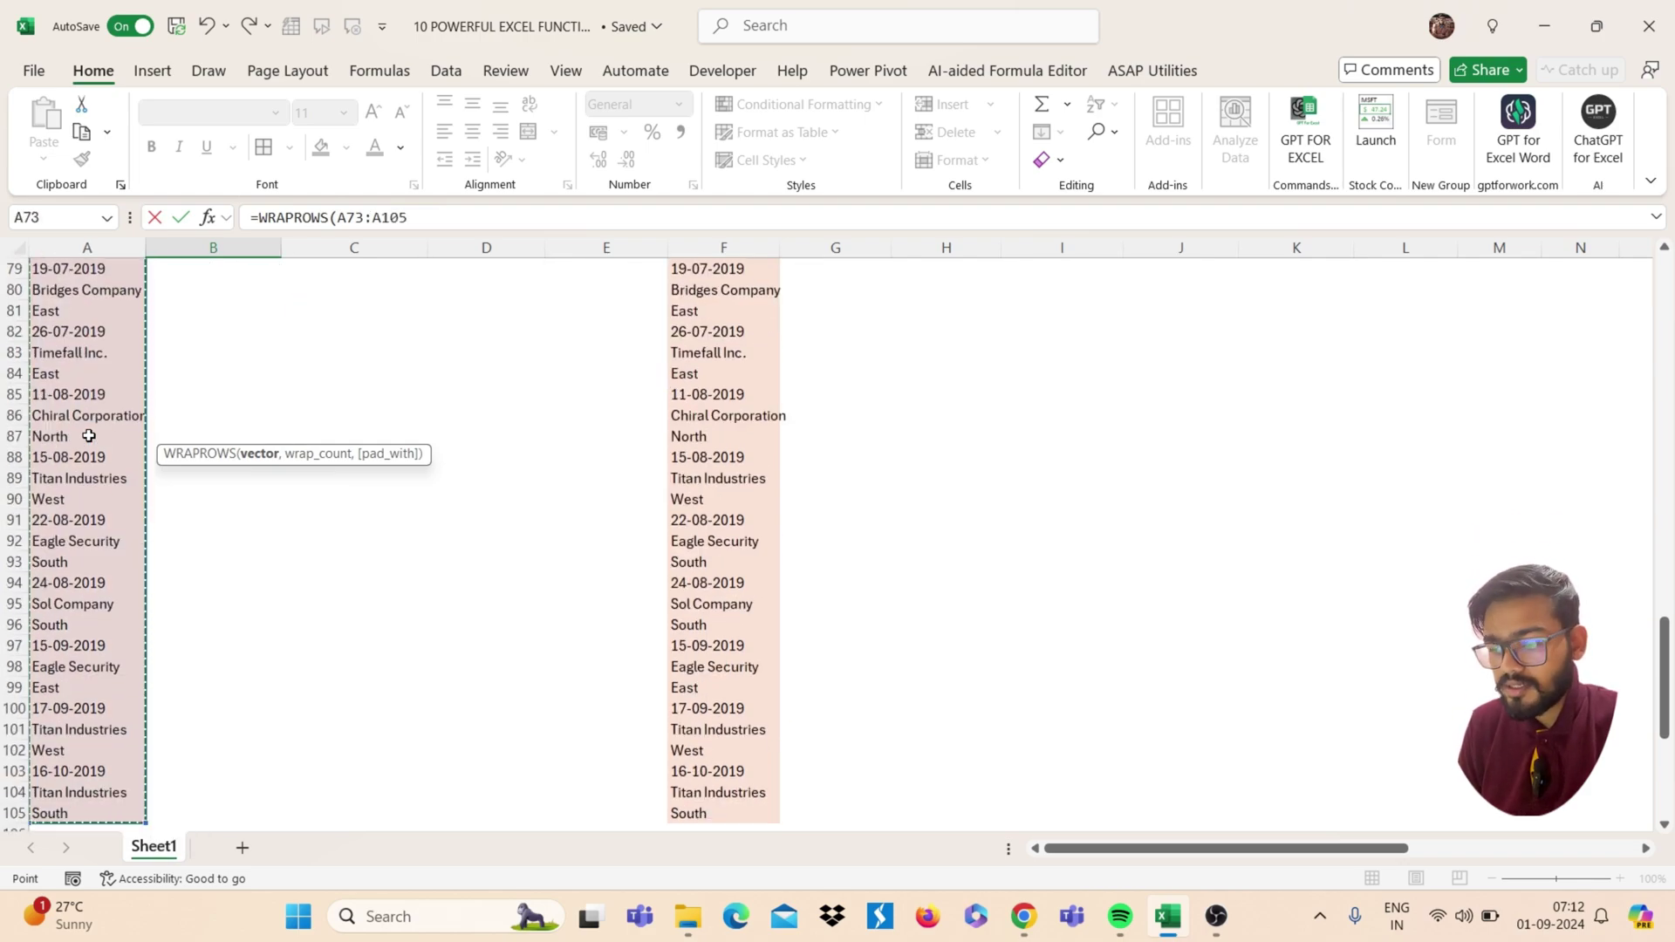
type(",")
scroll(142, 433, "up", 6)
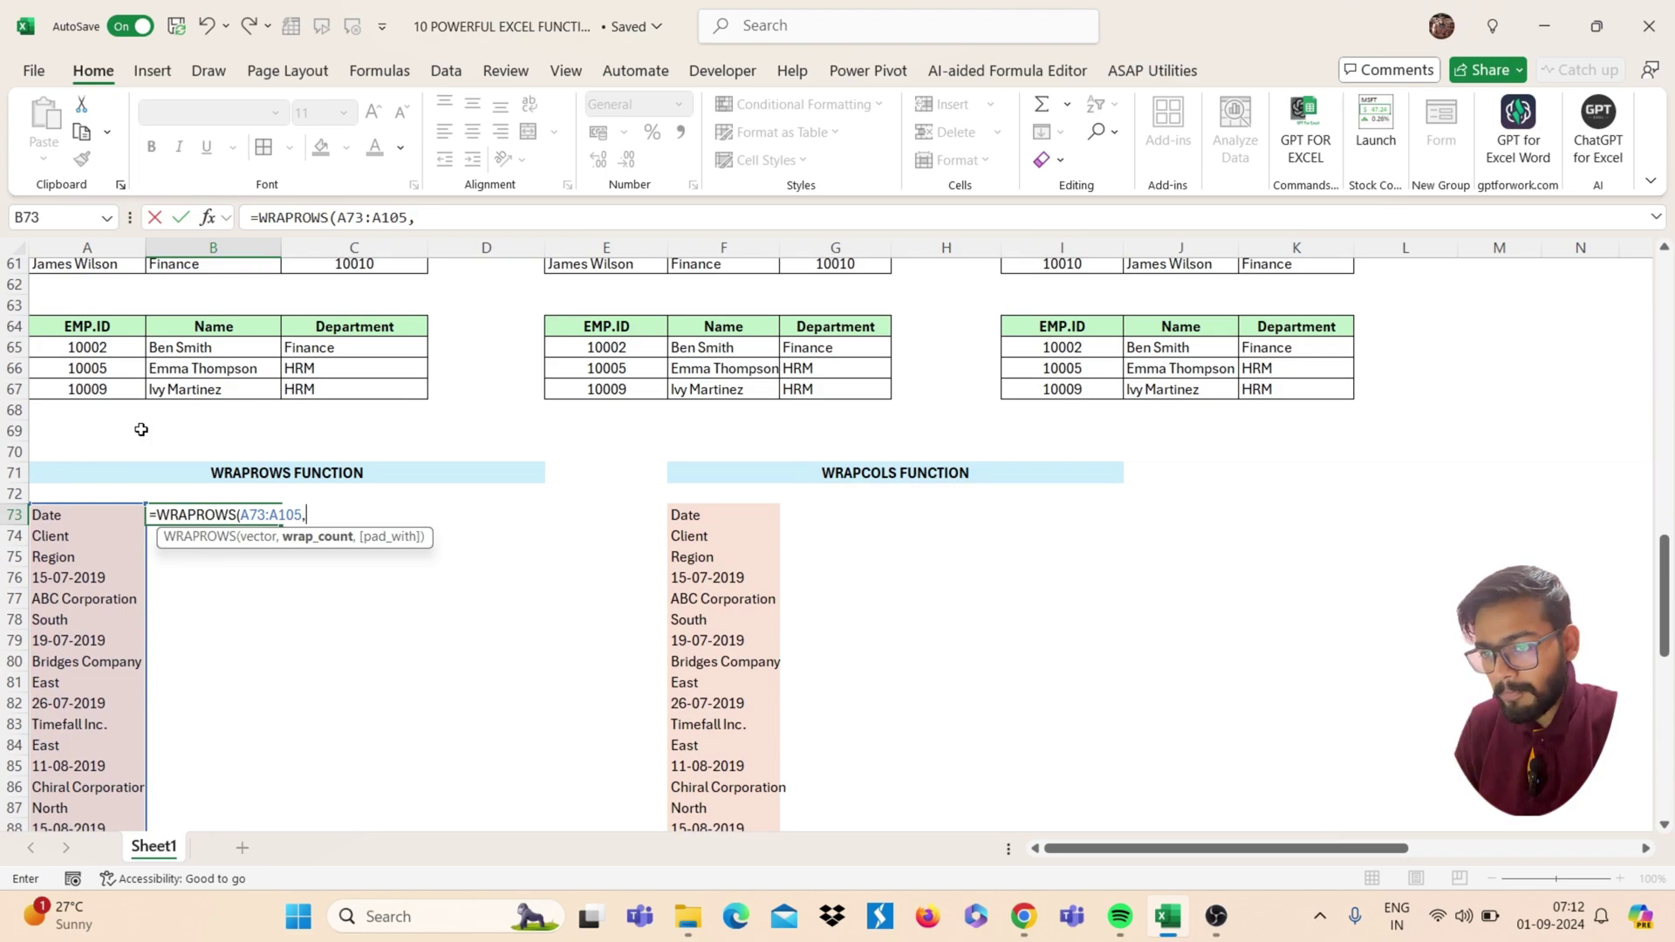
type("3")
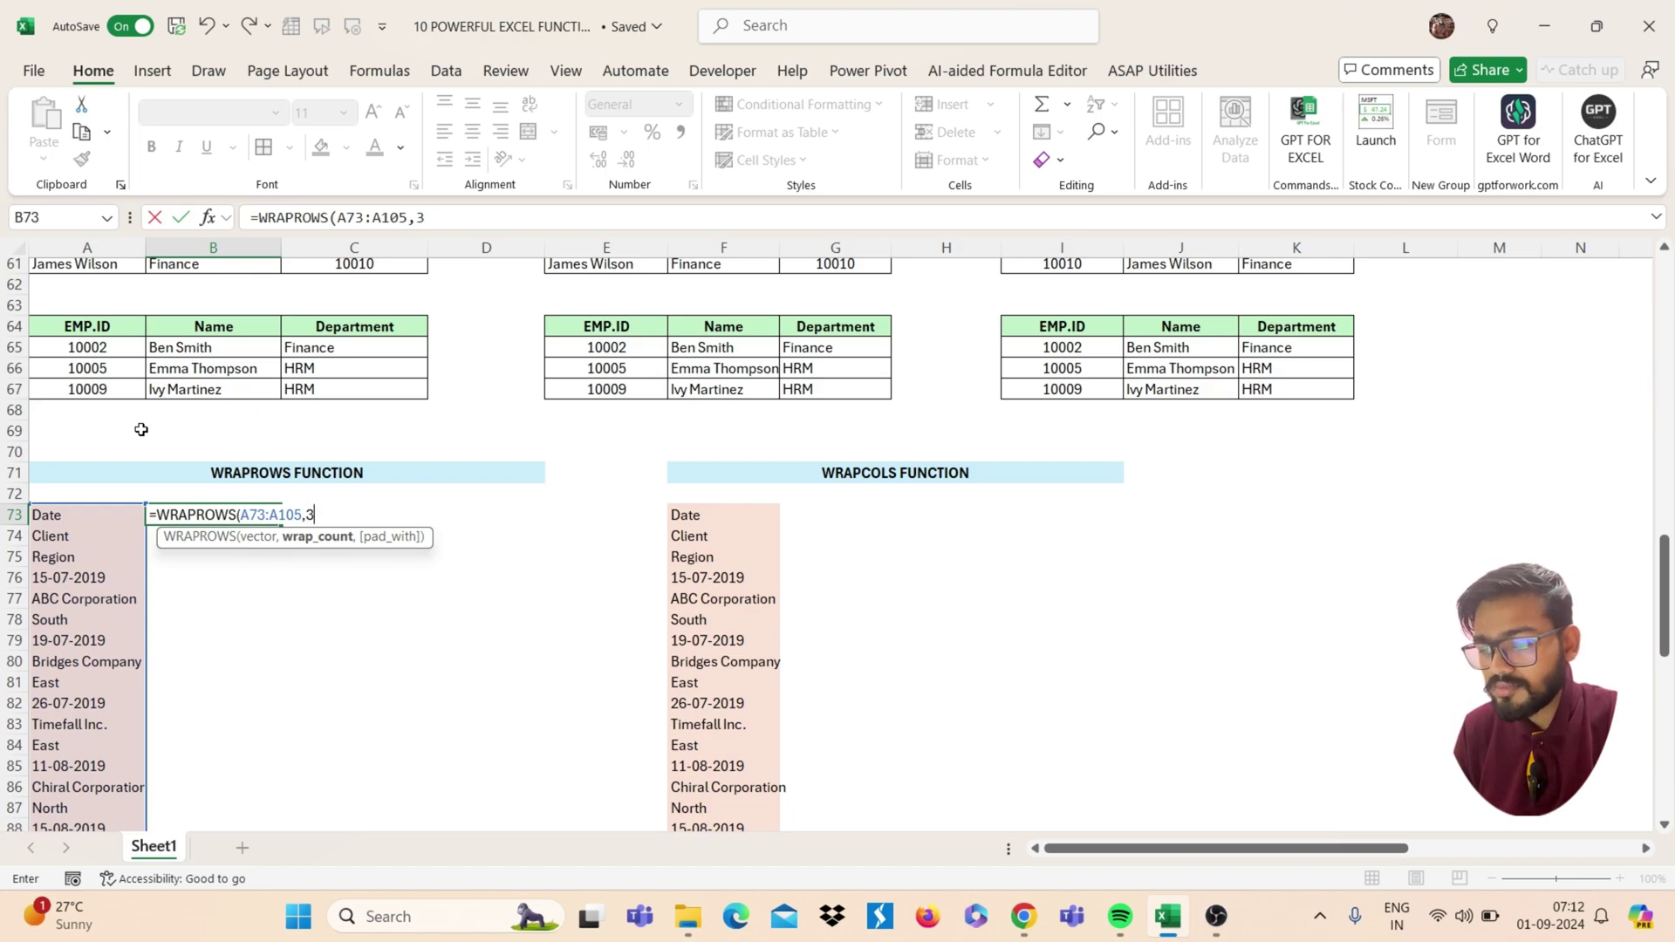
type(")")
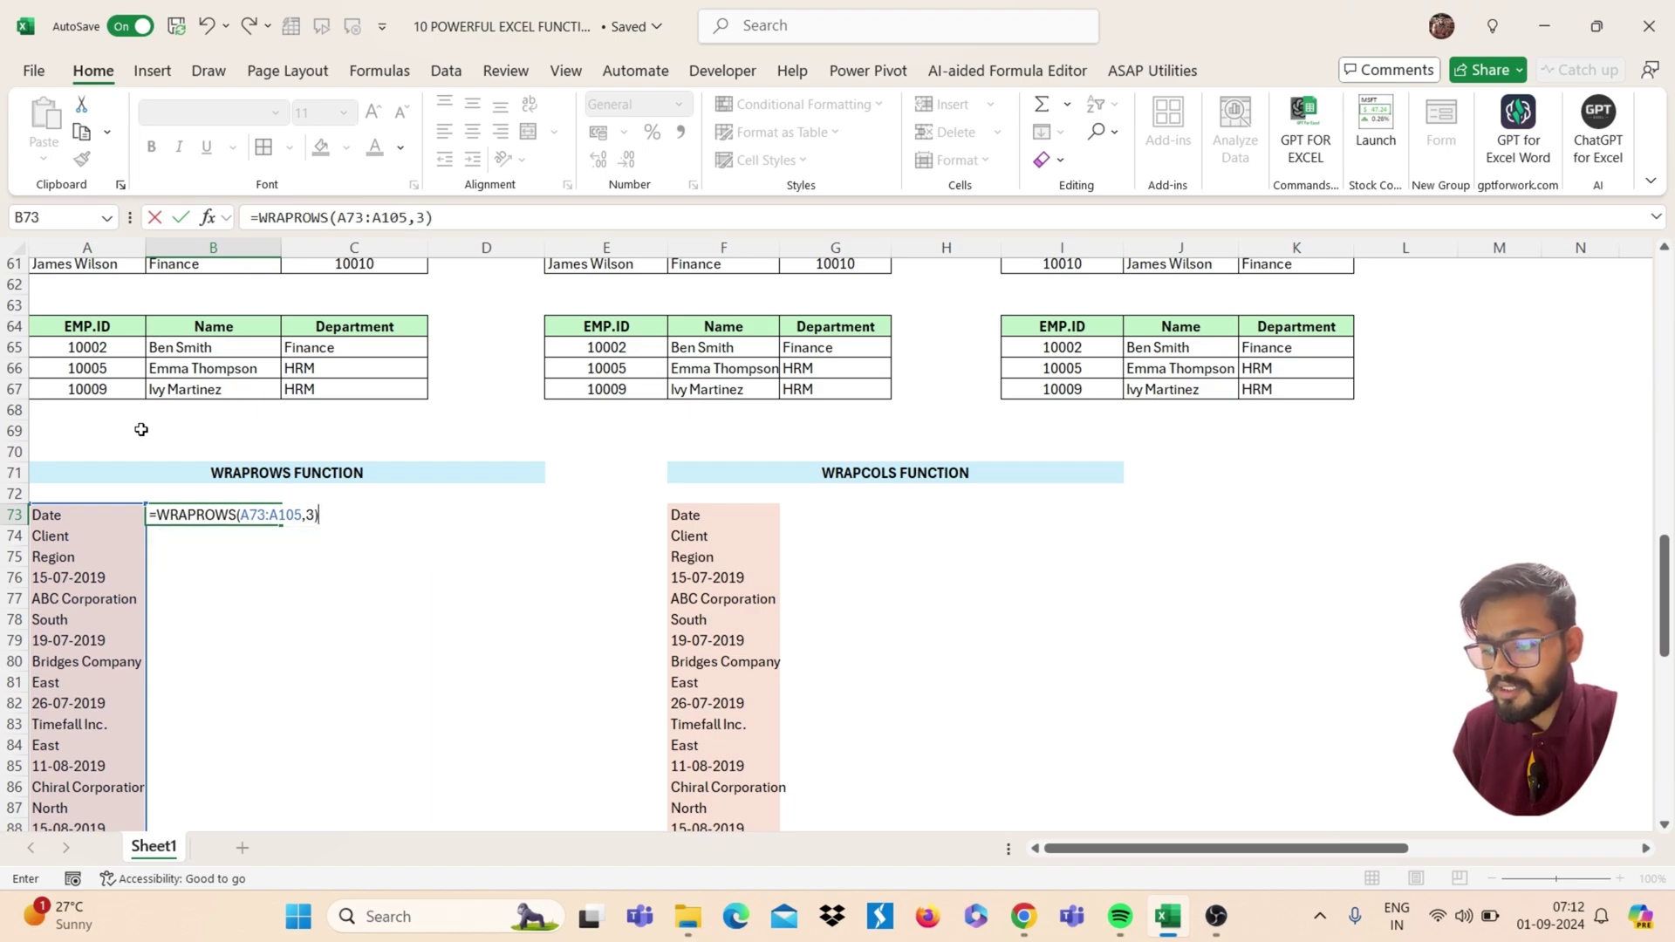
key("Return")
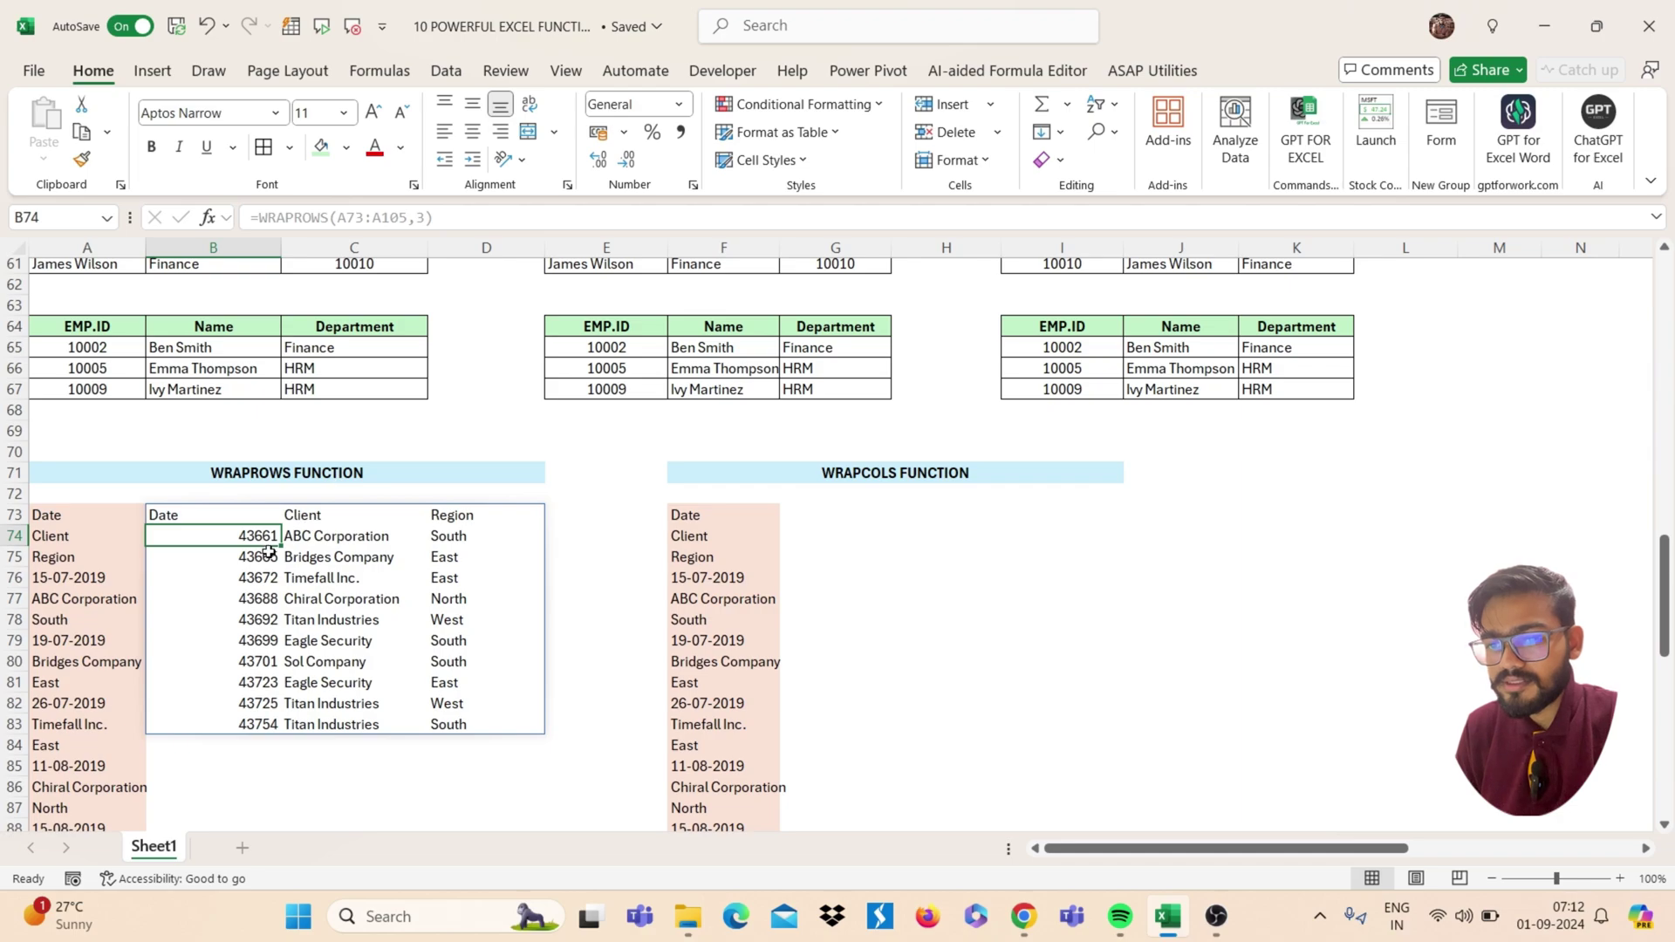
Cancel the accidental move of the wrapped table and reselect its top cell
left_click(249, 523)
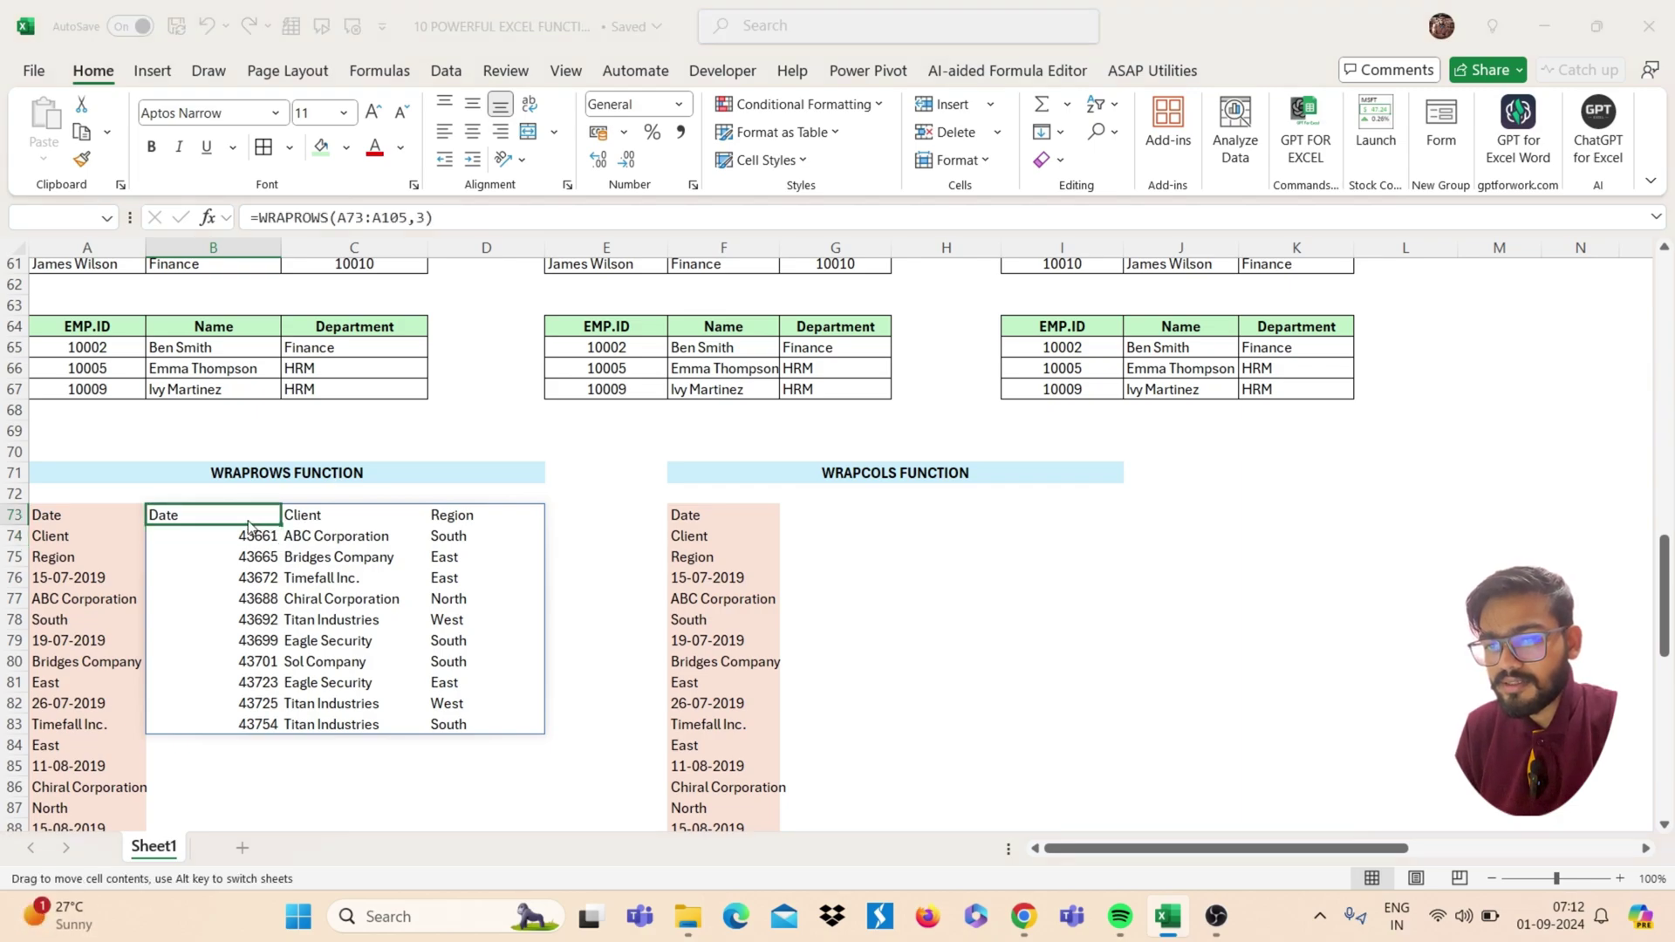
left_click_drag(249, 523, 528, 547)
key("Escape")
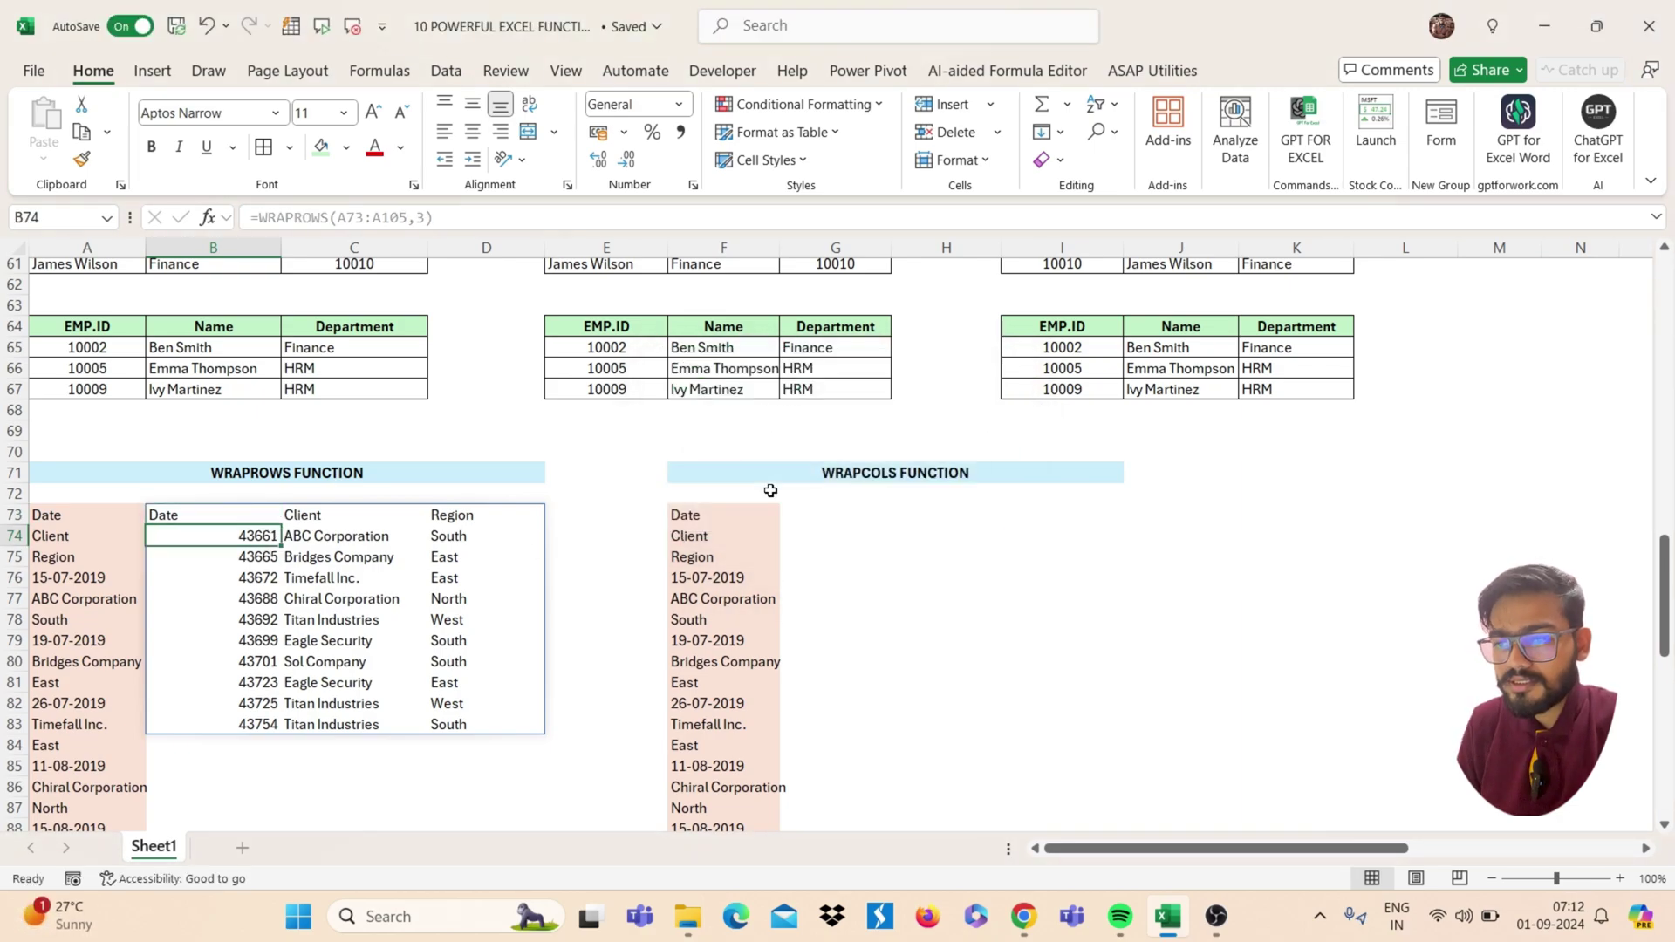
left_click(264, 514)
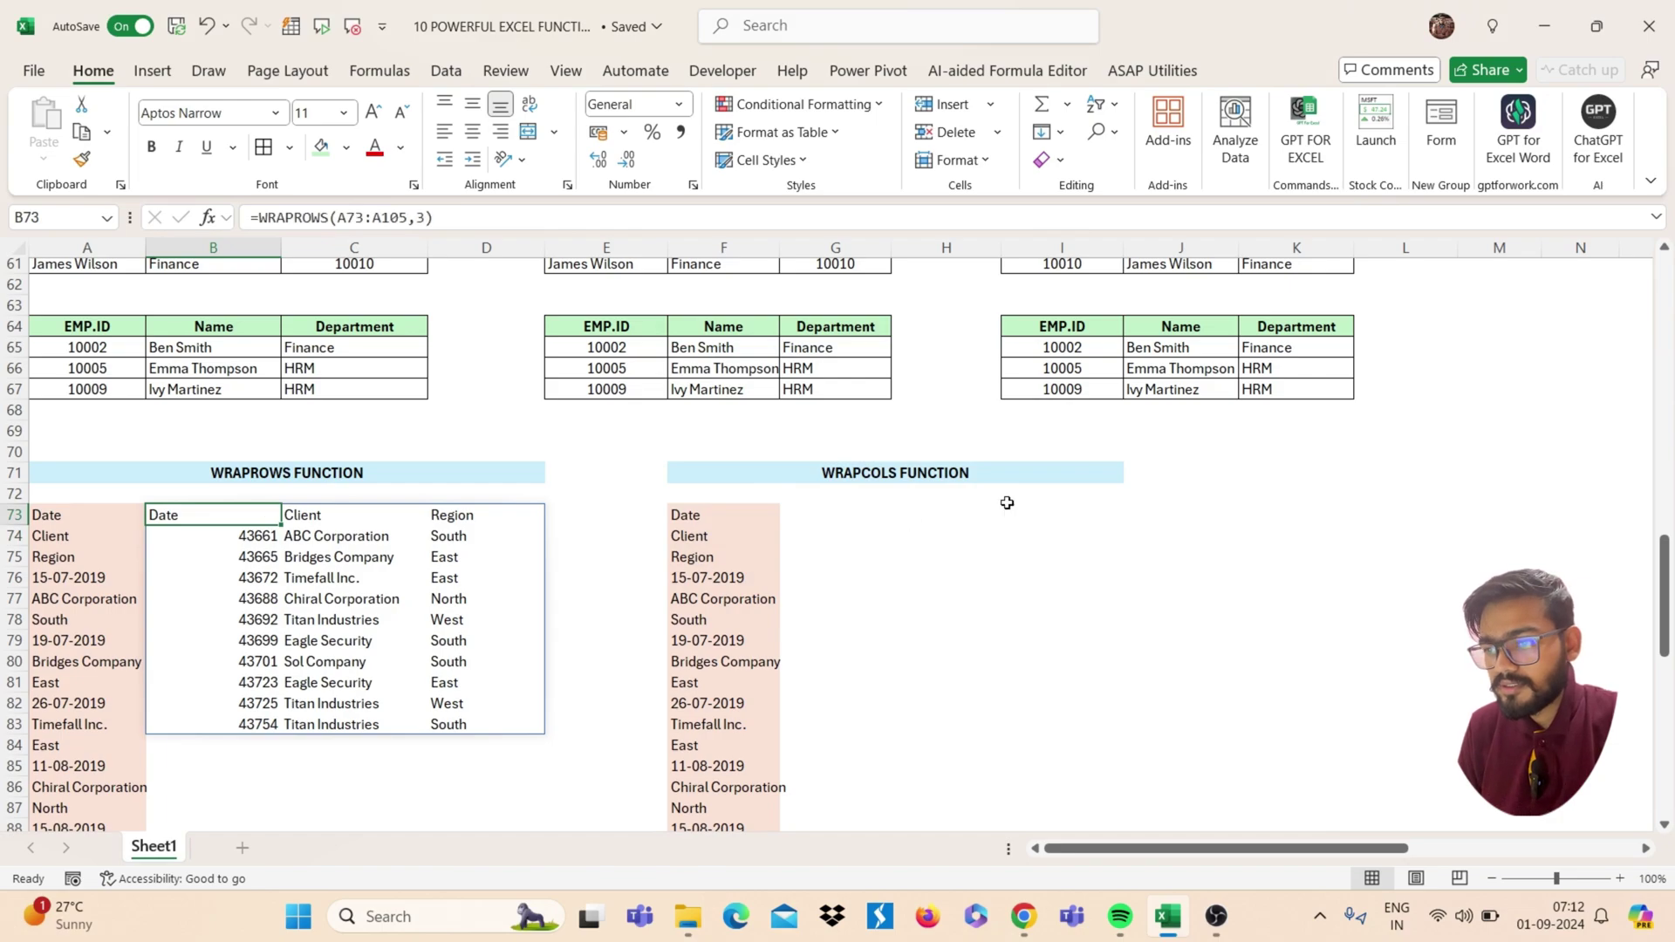
scroll(1002, 499, "right", 1)
Enter =WRAPCOLS(F73:F105,3) in G73 to spread the list across three rows
left_click(725, 517)
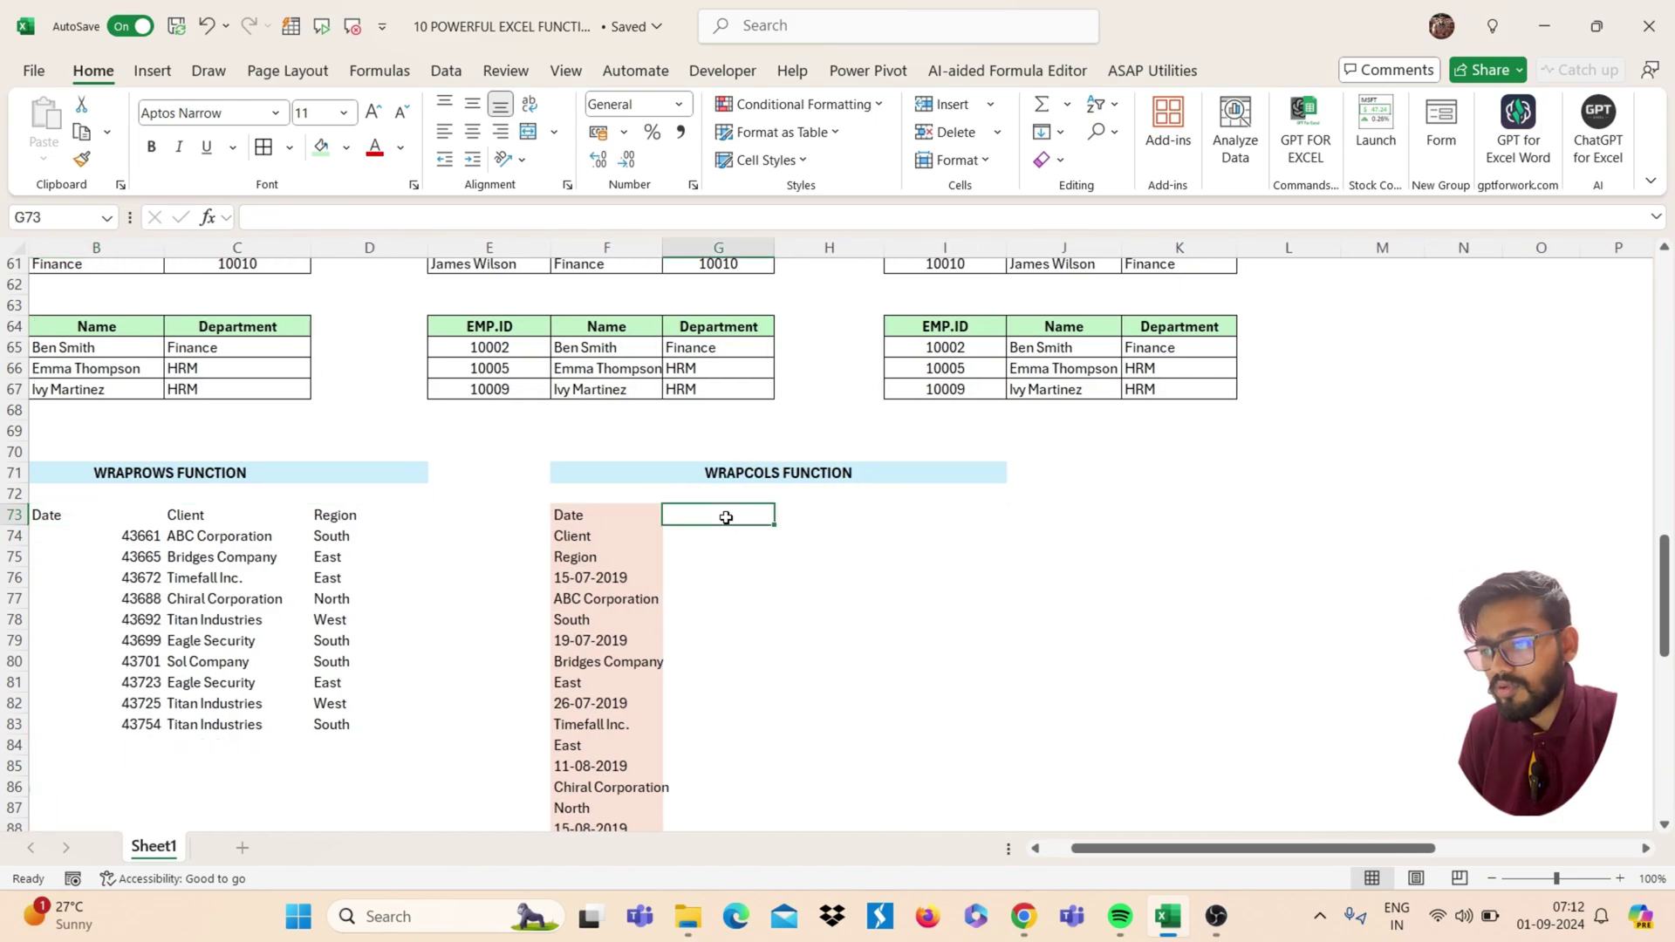
type("=")
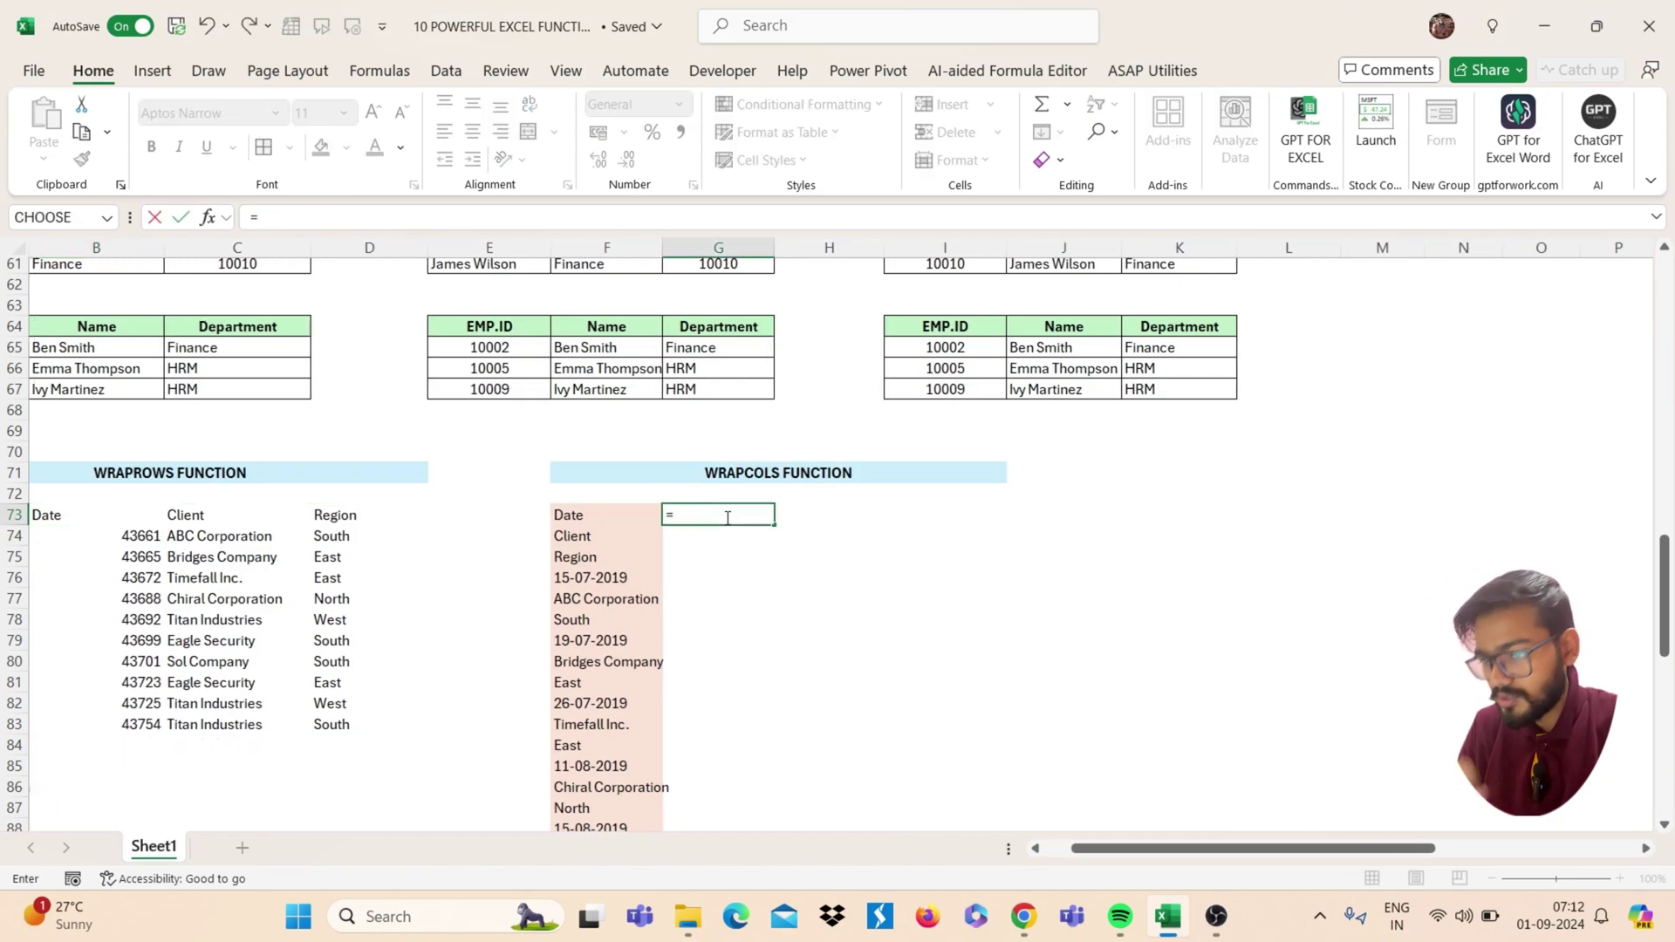
type("WRA")
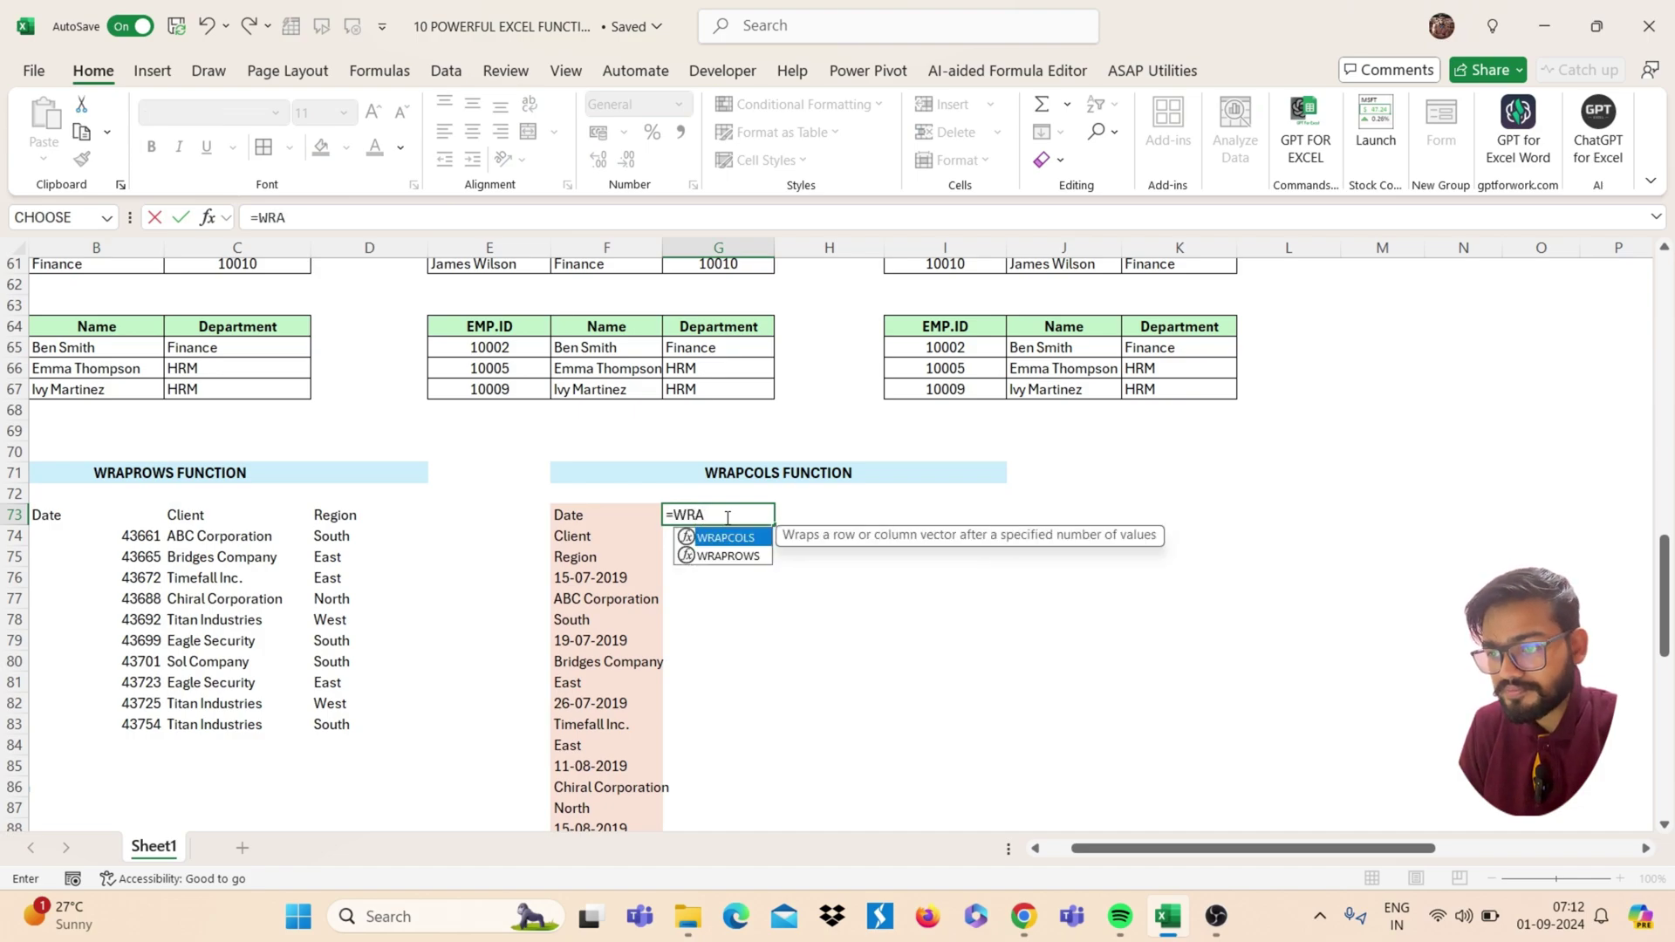
type("PCOLS")
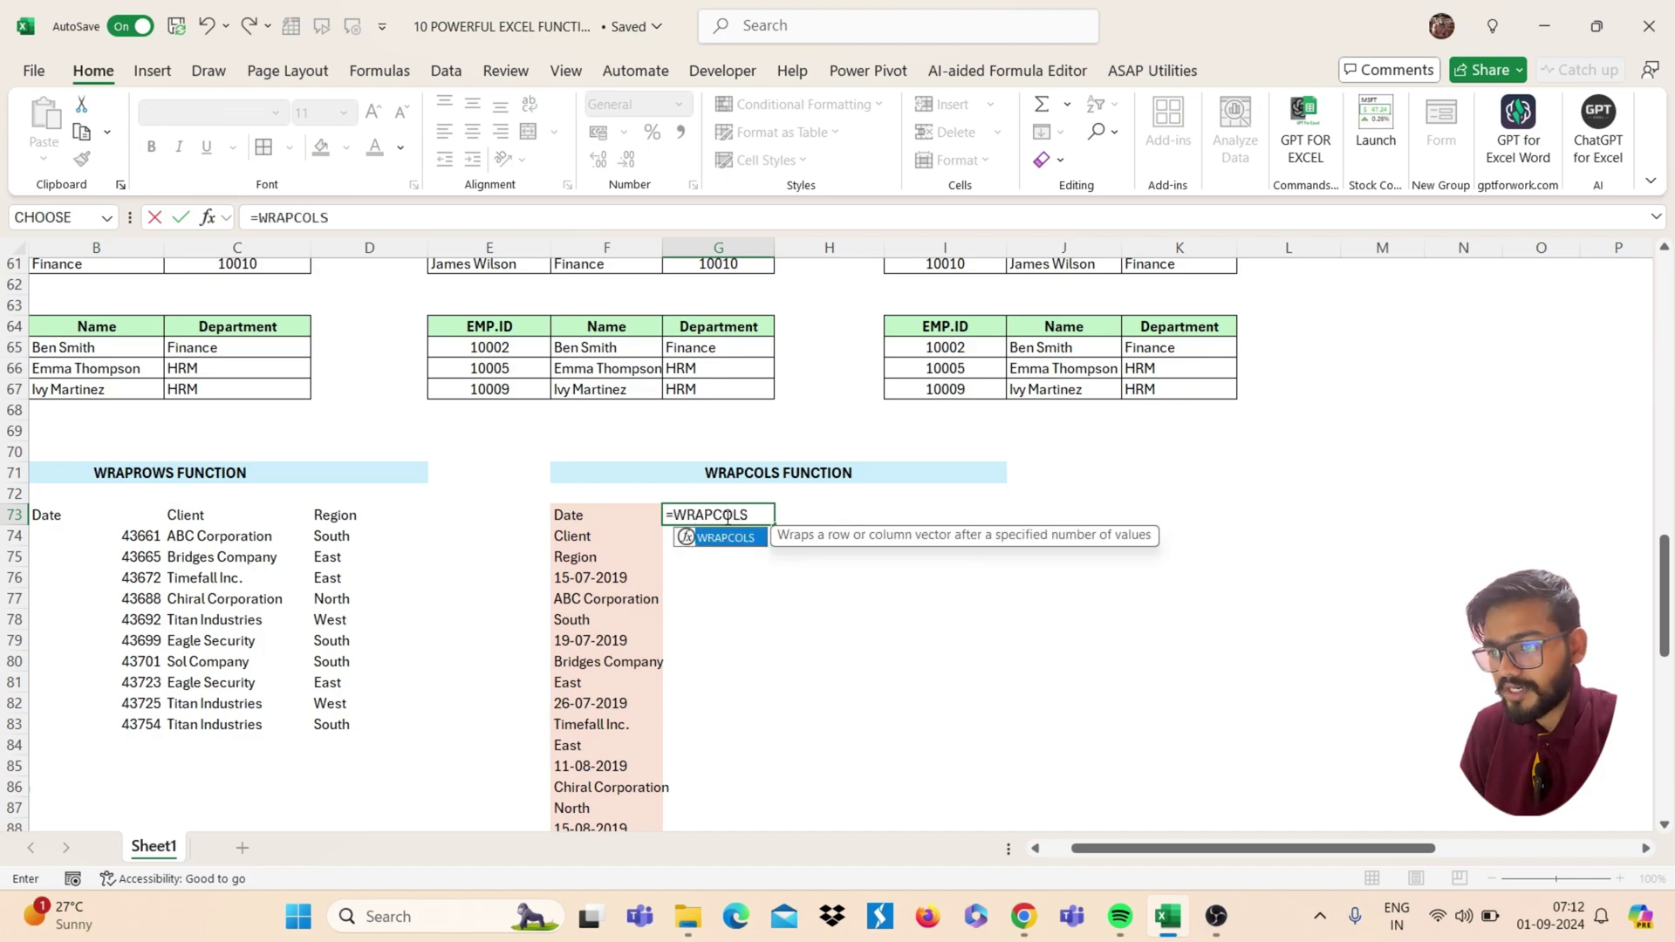
type("(")
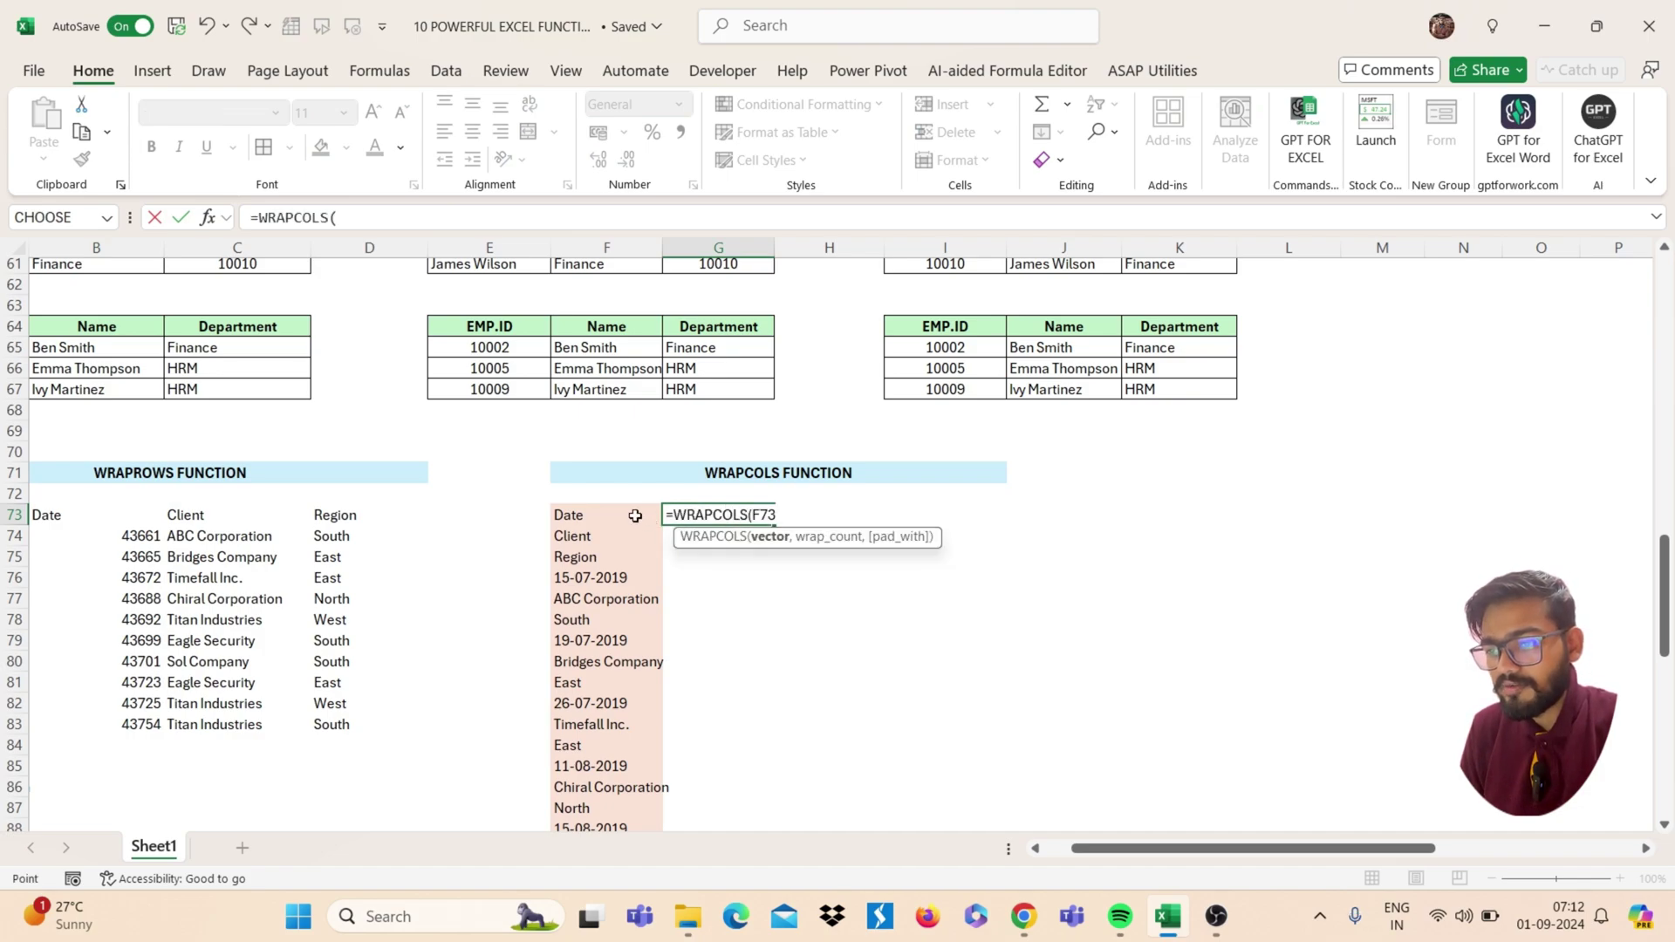
left_click(635, 515)
key("ctrl+shift+Down")
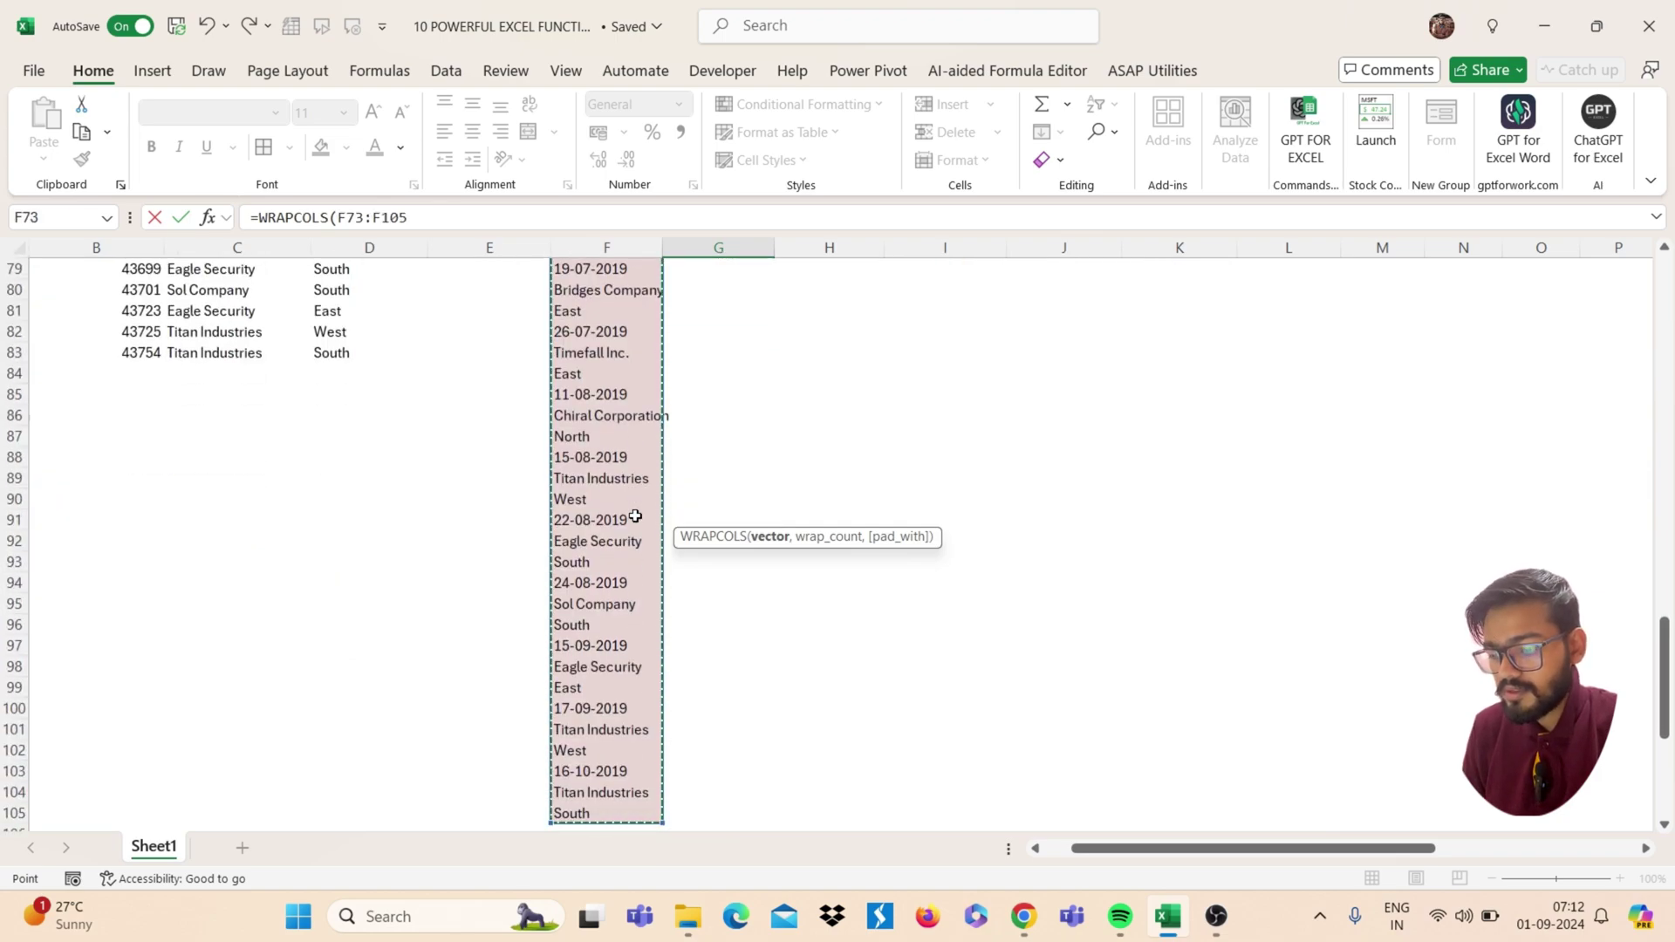
type(",")
scroll(635, 516, "up", 10)
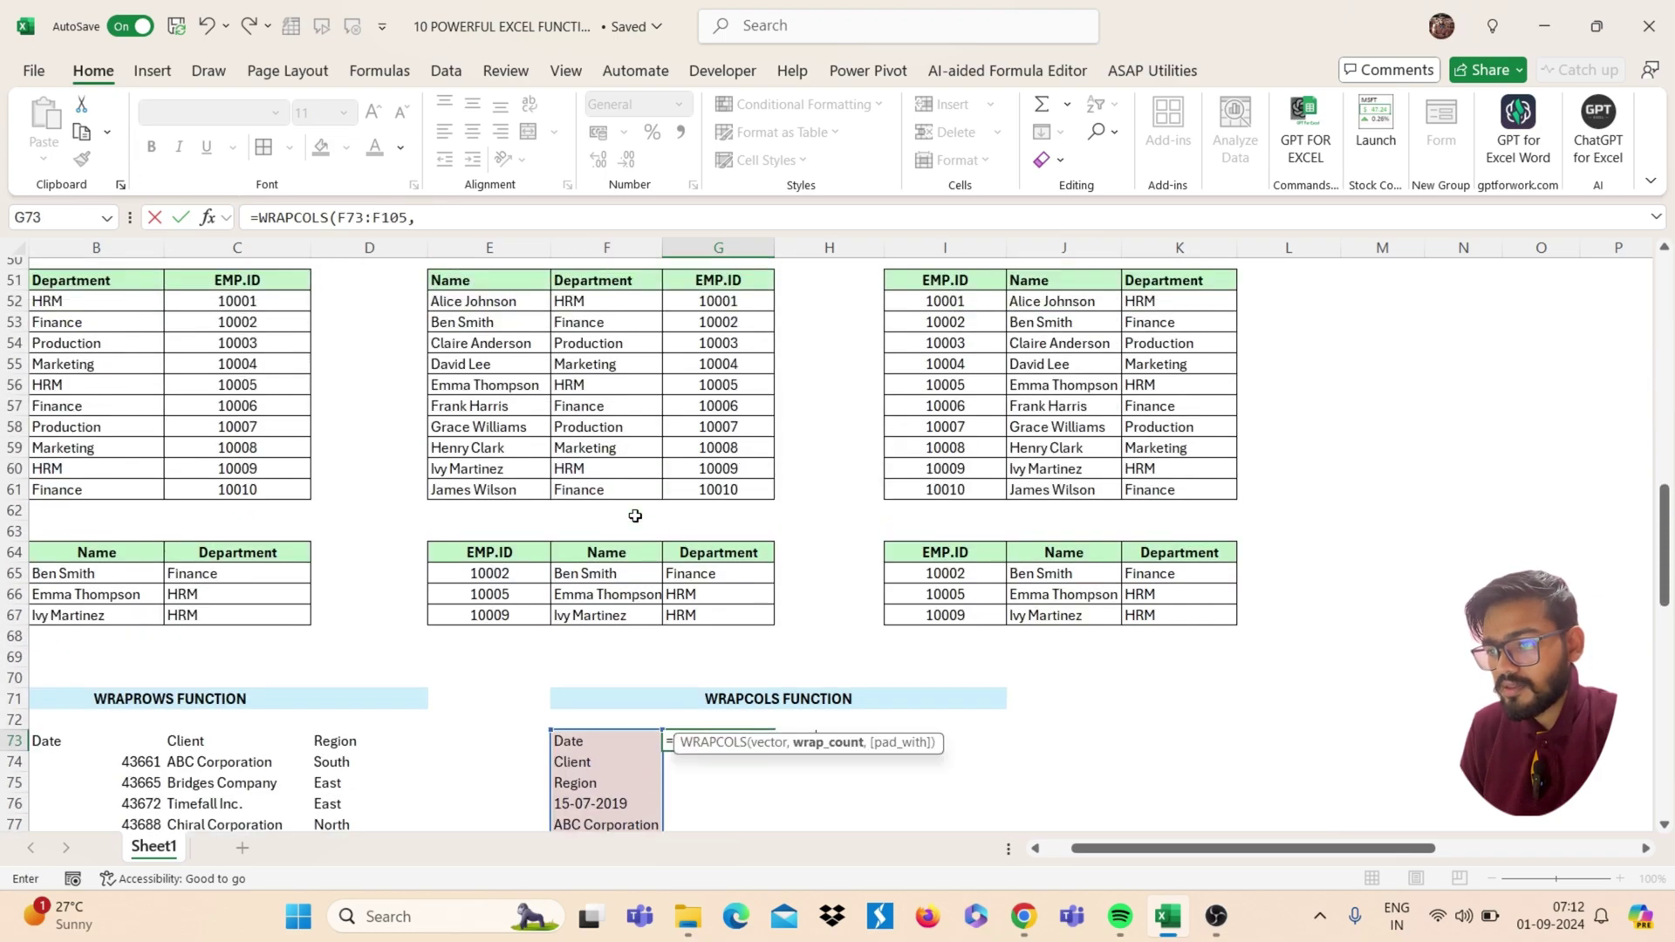
scroll(635, 515, "down", 4)
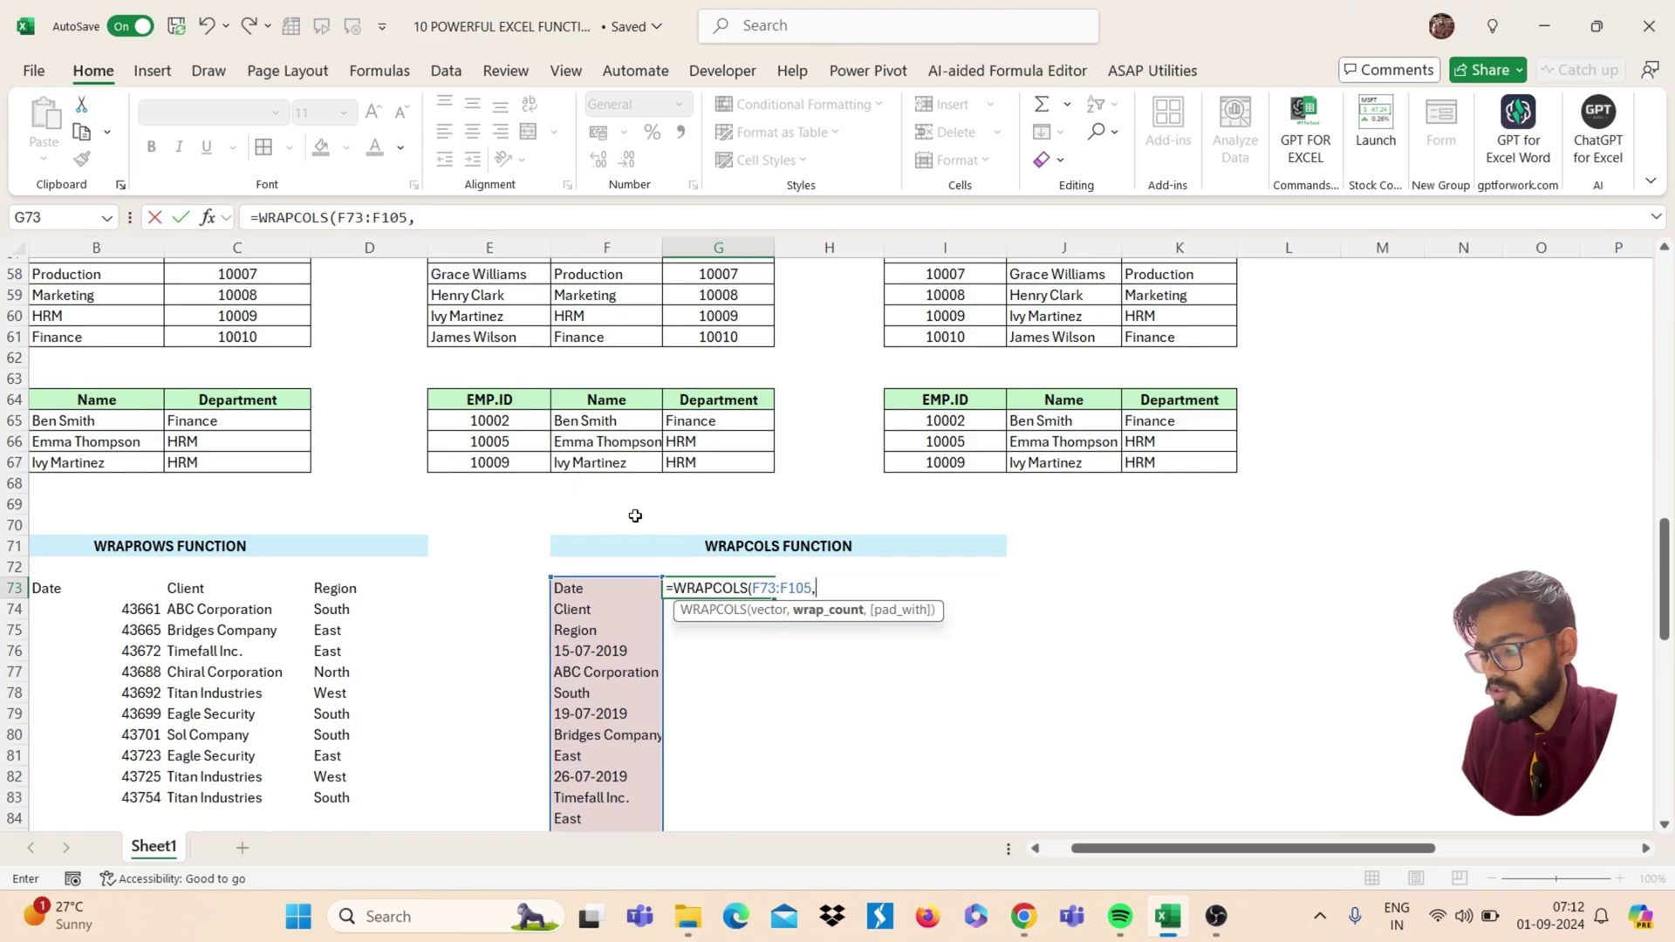
type("3")
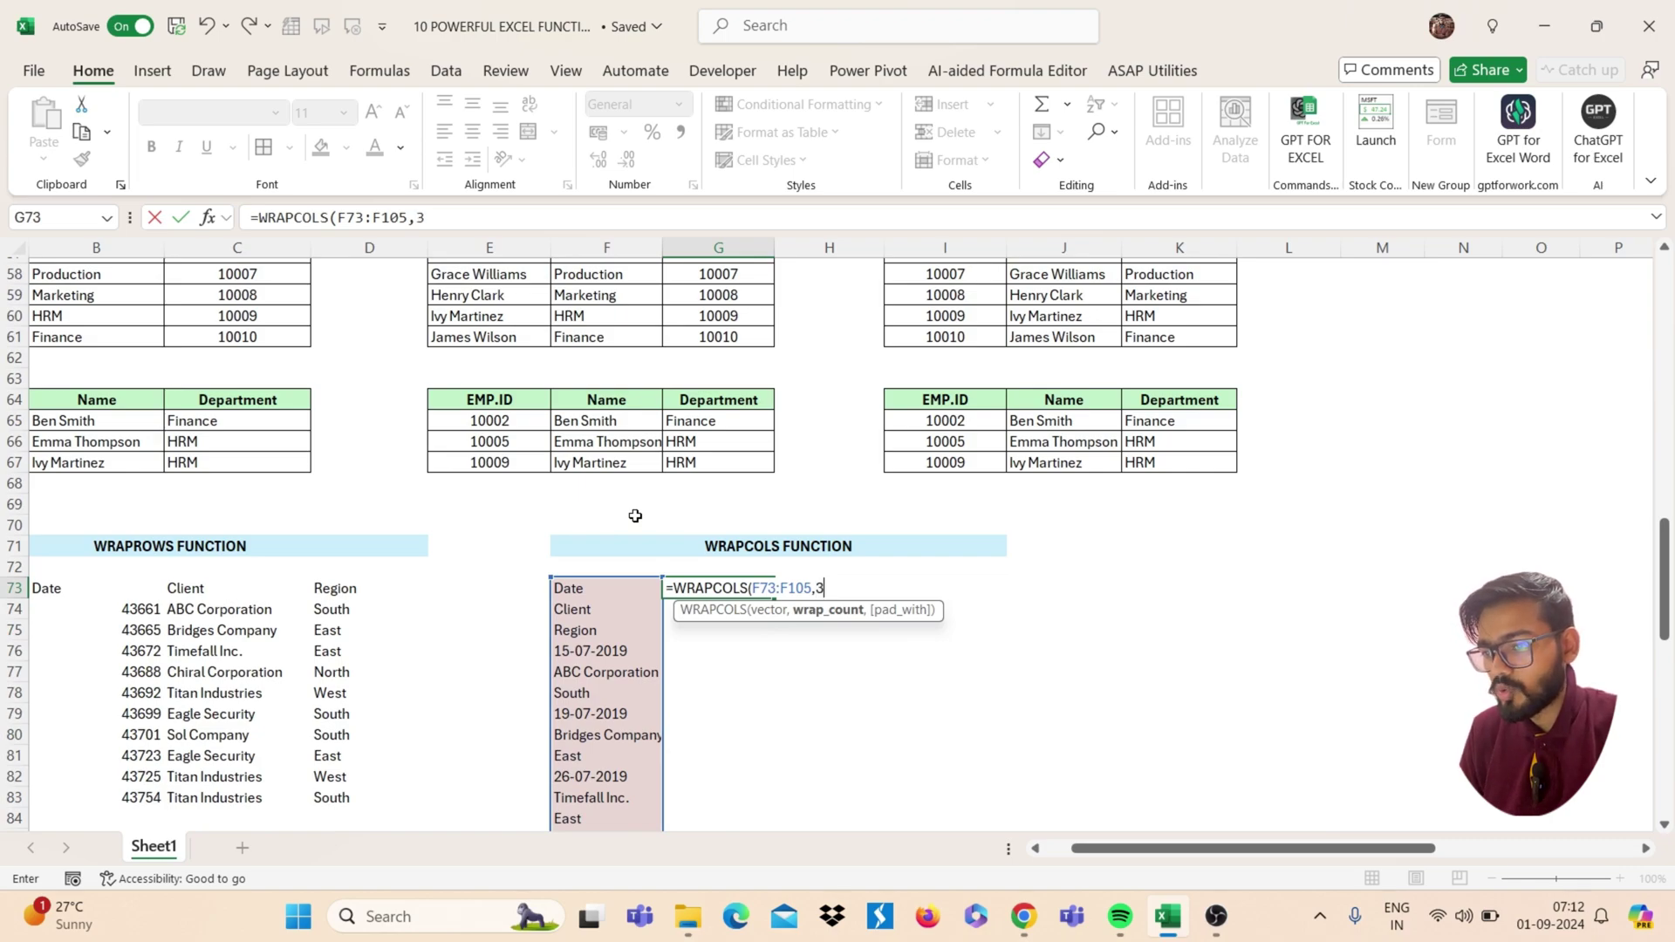
type(")")
key("Return")
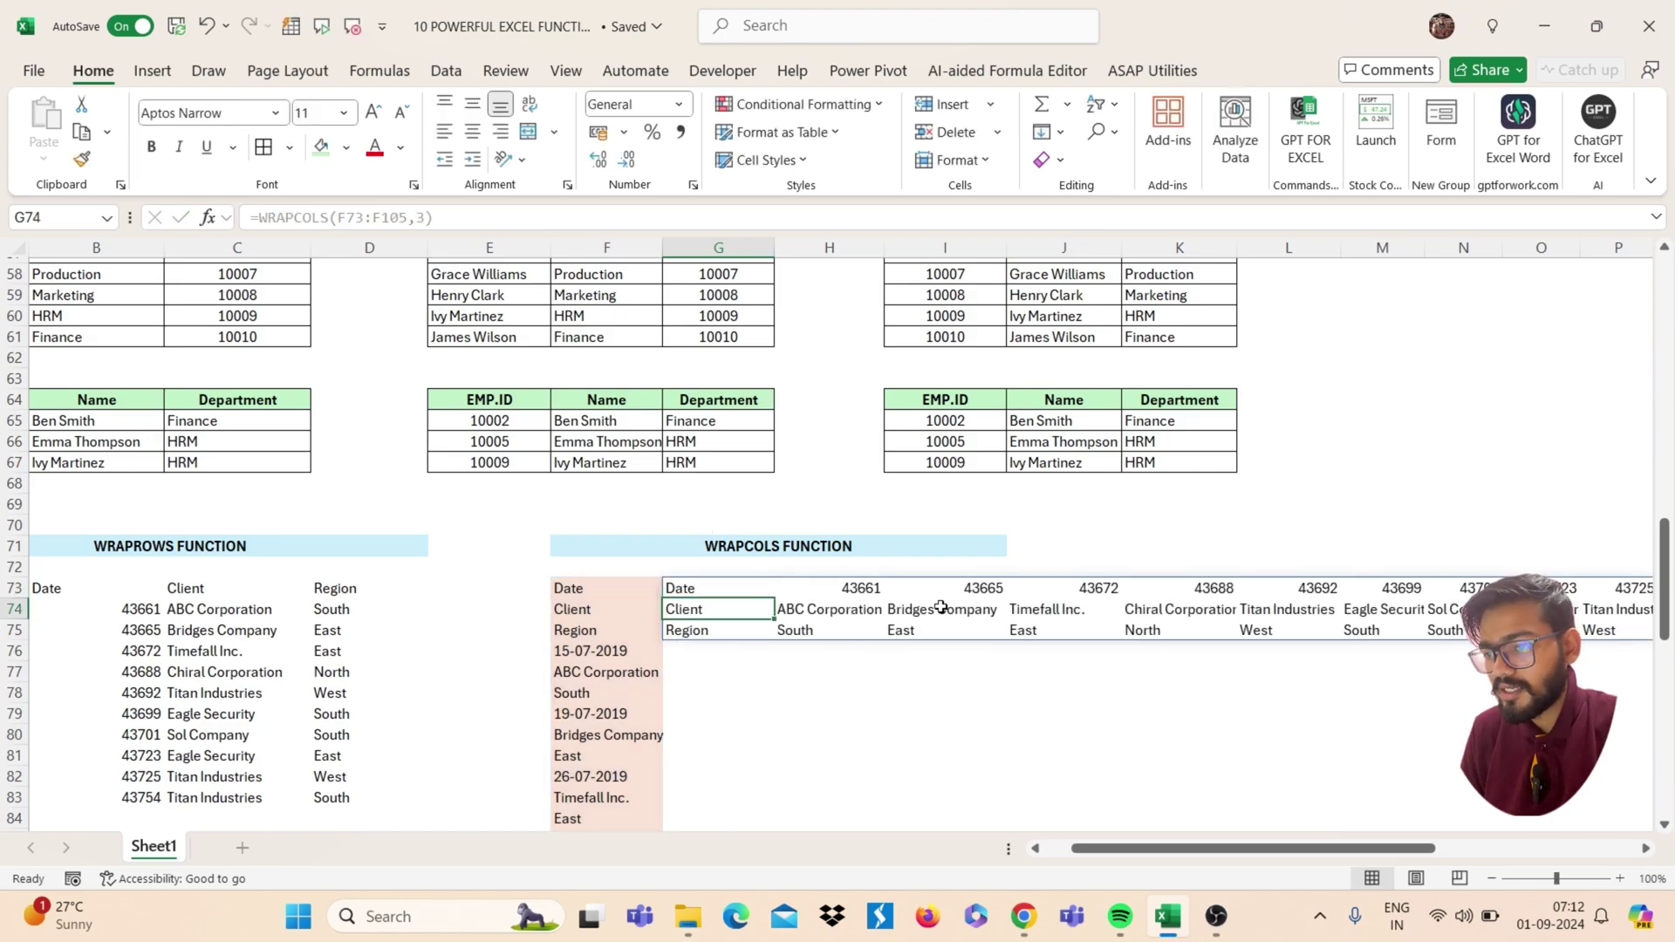
scroll(212, 668, "left", 1)
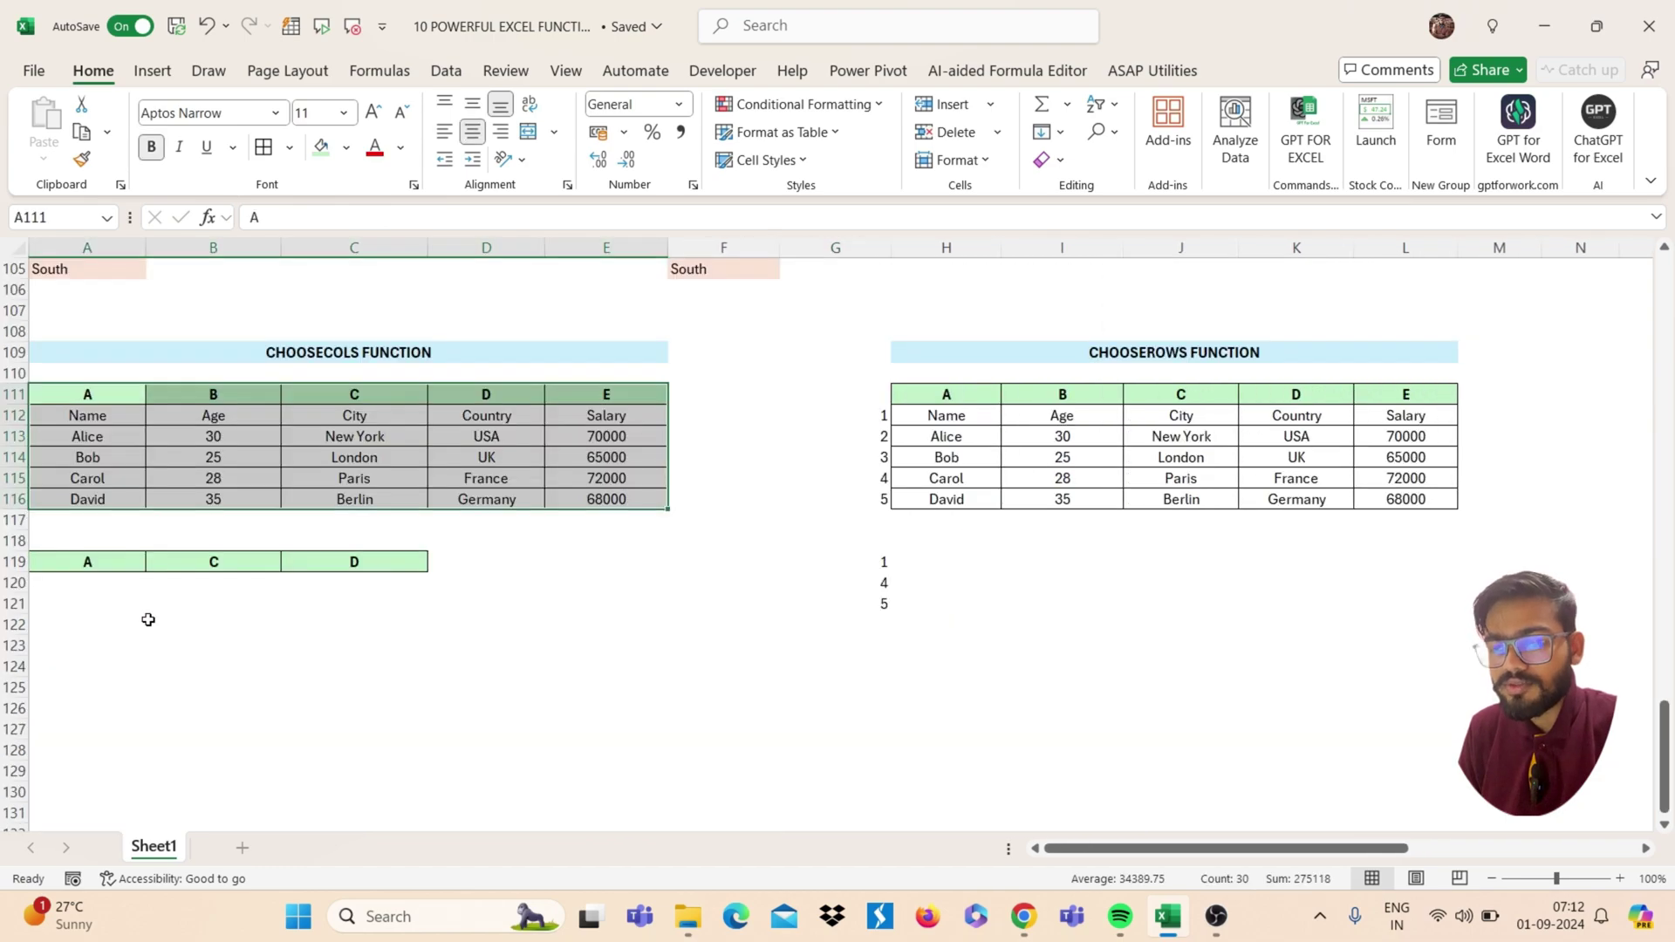
Enter =CHOOSECOLS(A112:E116,1,3,4) in A120 to return the Name, City and Country columns
left_click(139, 621)
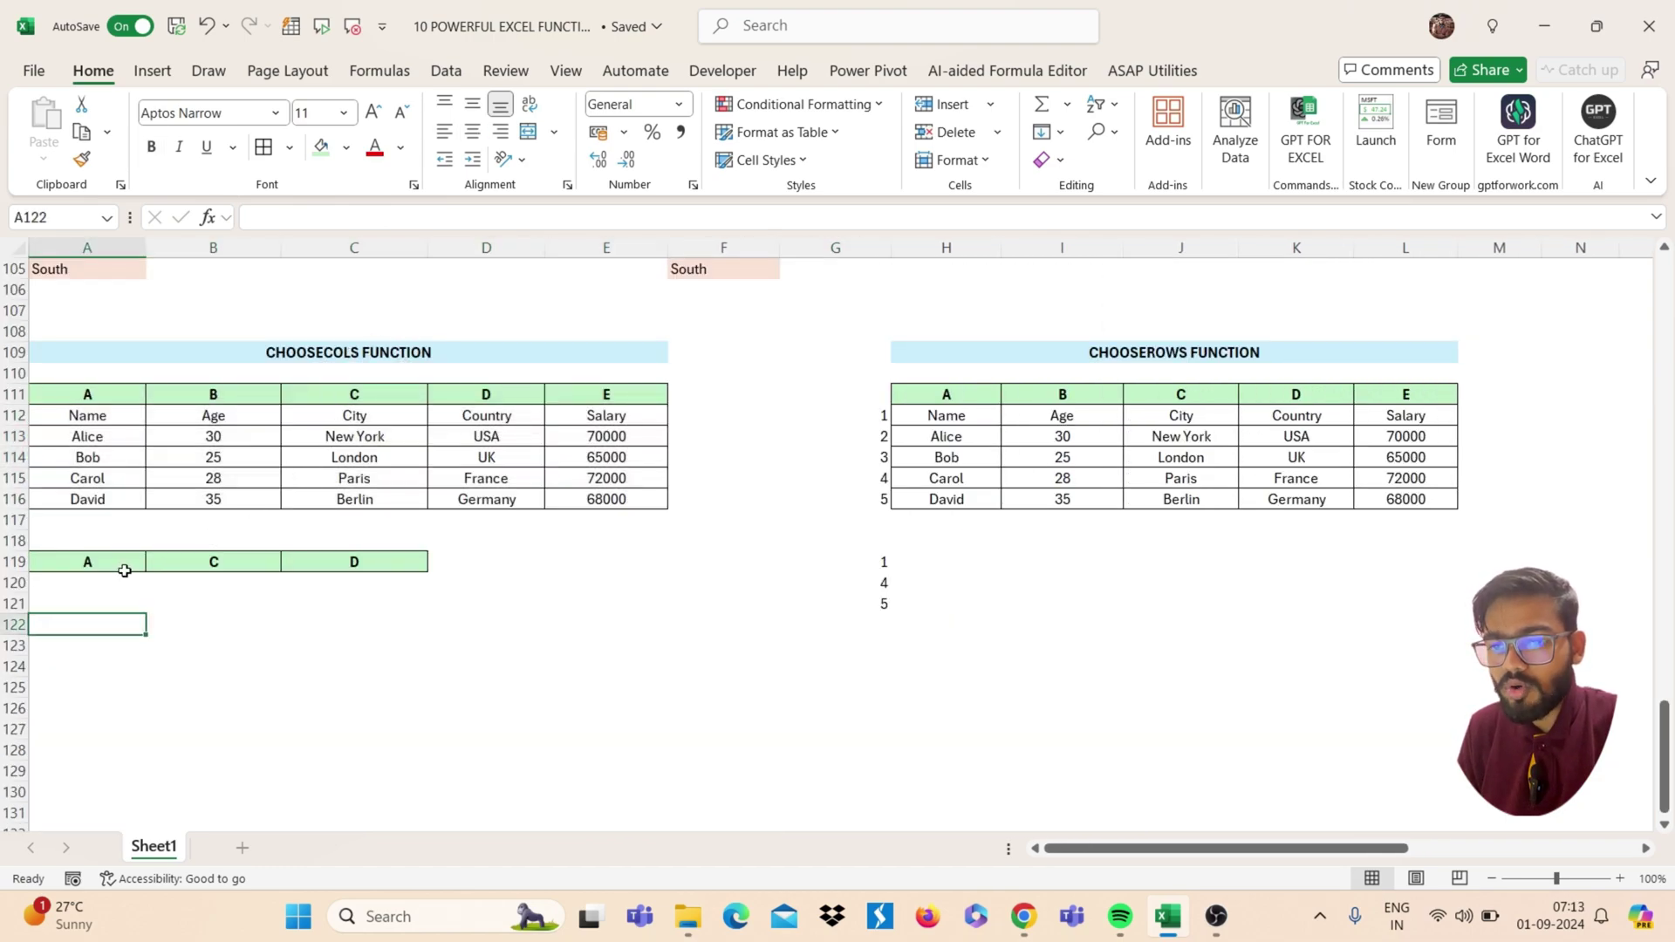
left_click(87, 598)
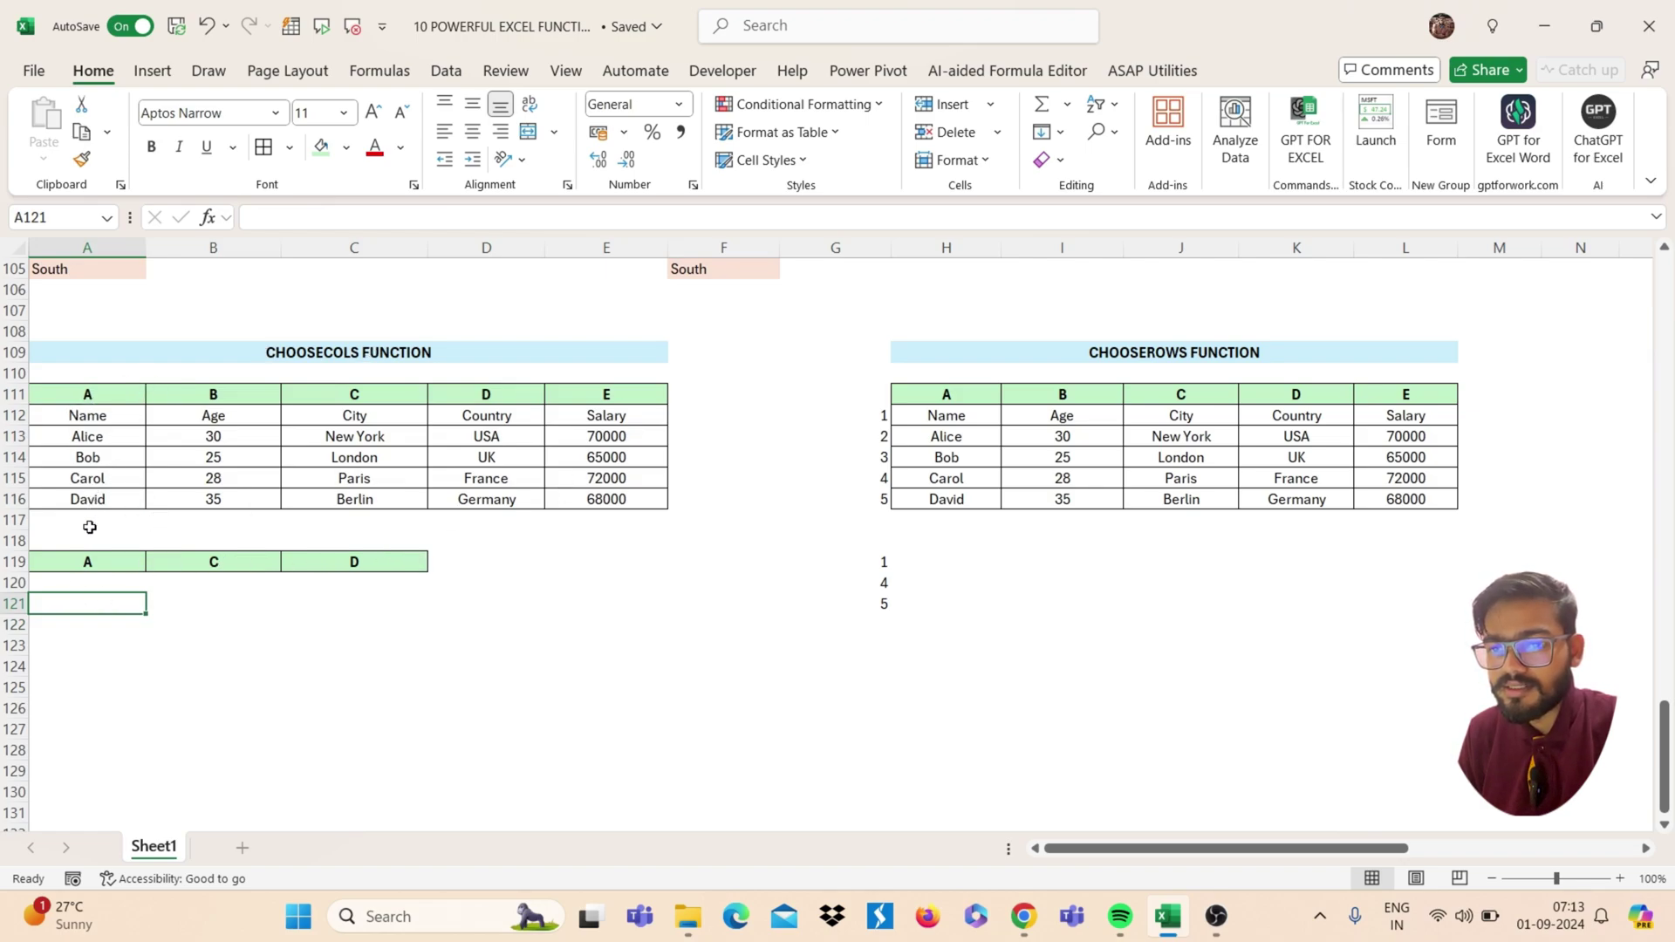
left_click(89, 581)
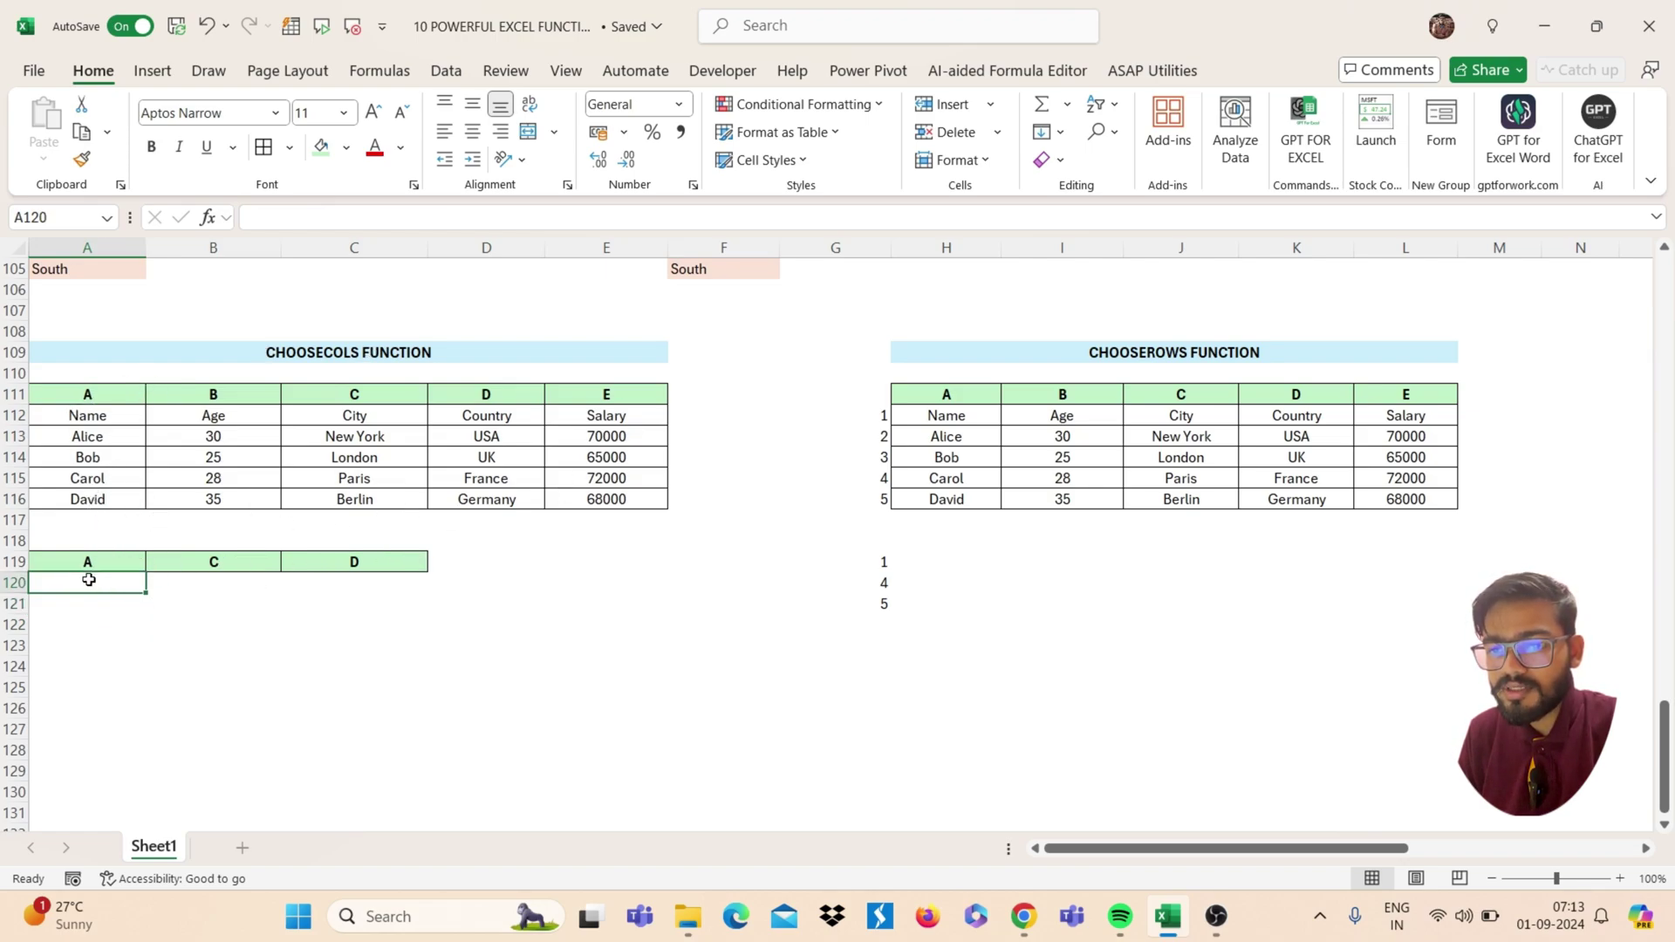
type("=CH")
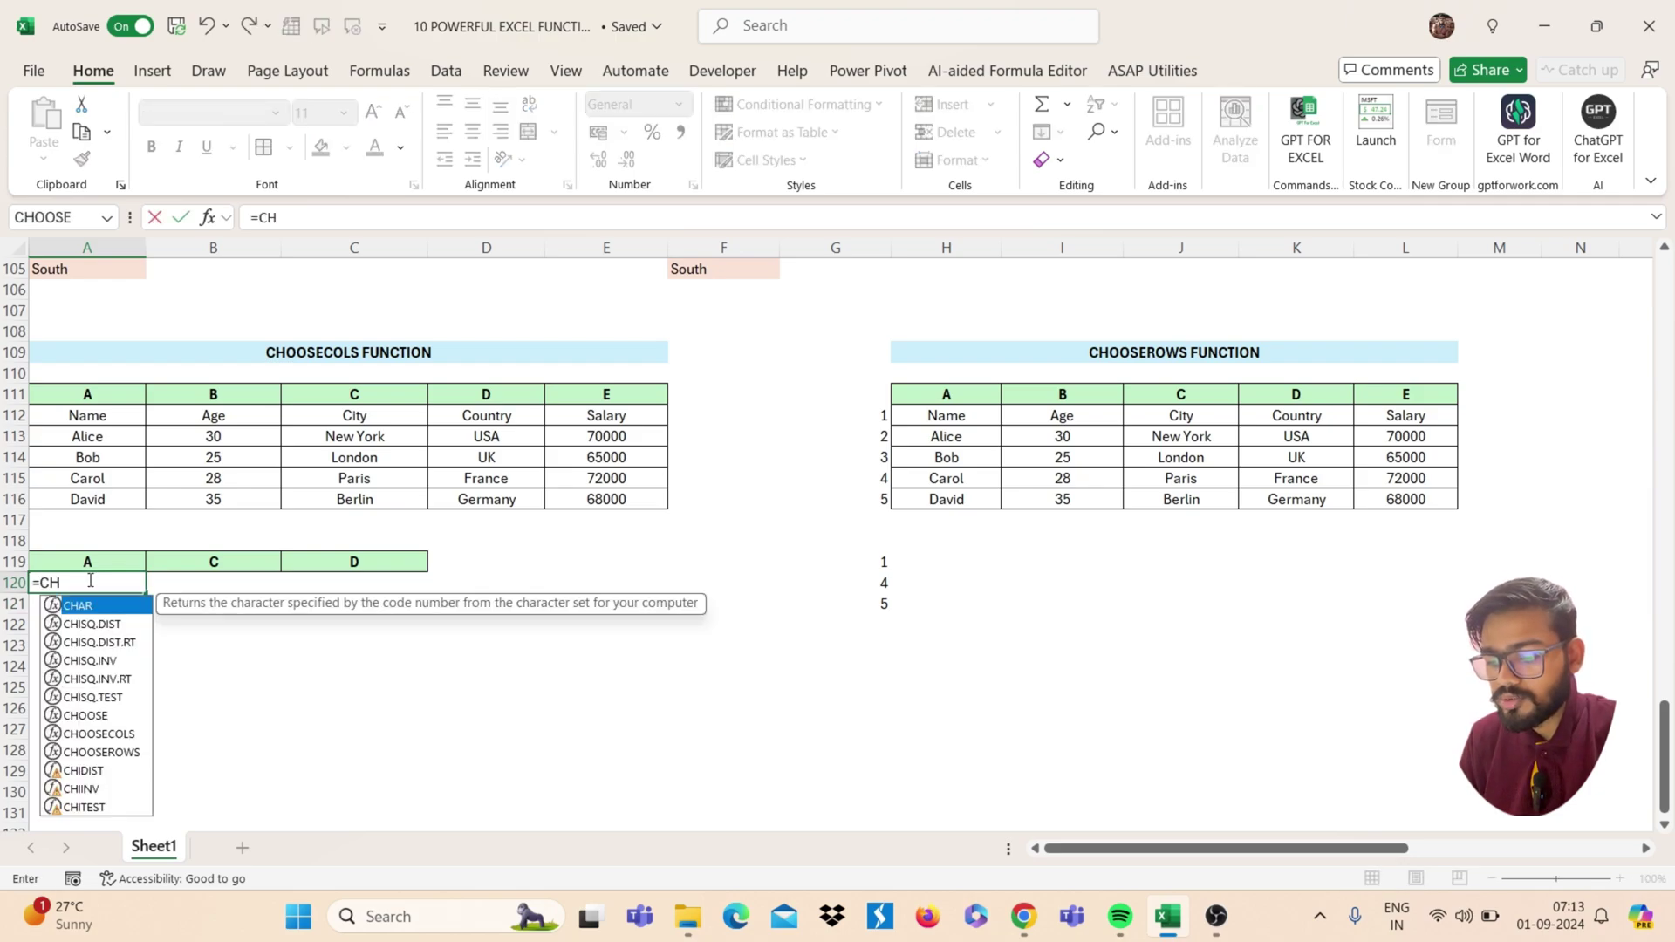
type("OOSECOL")
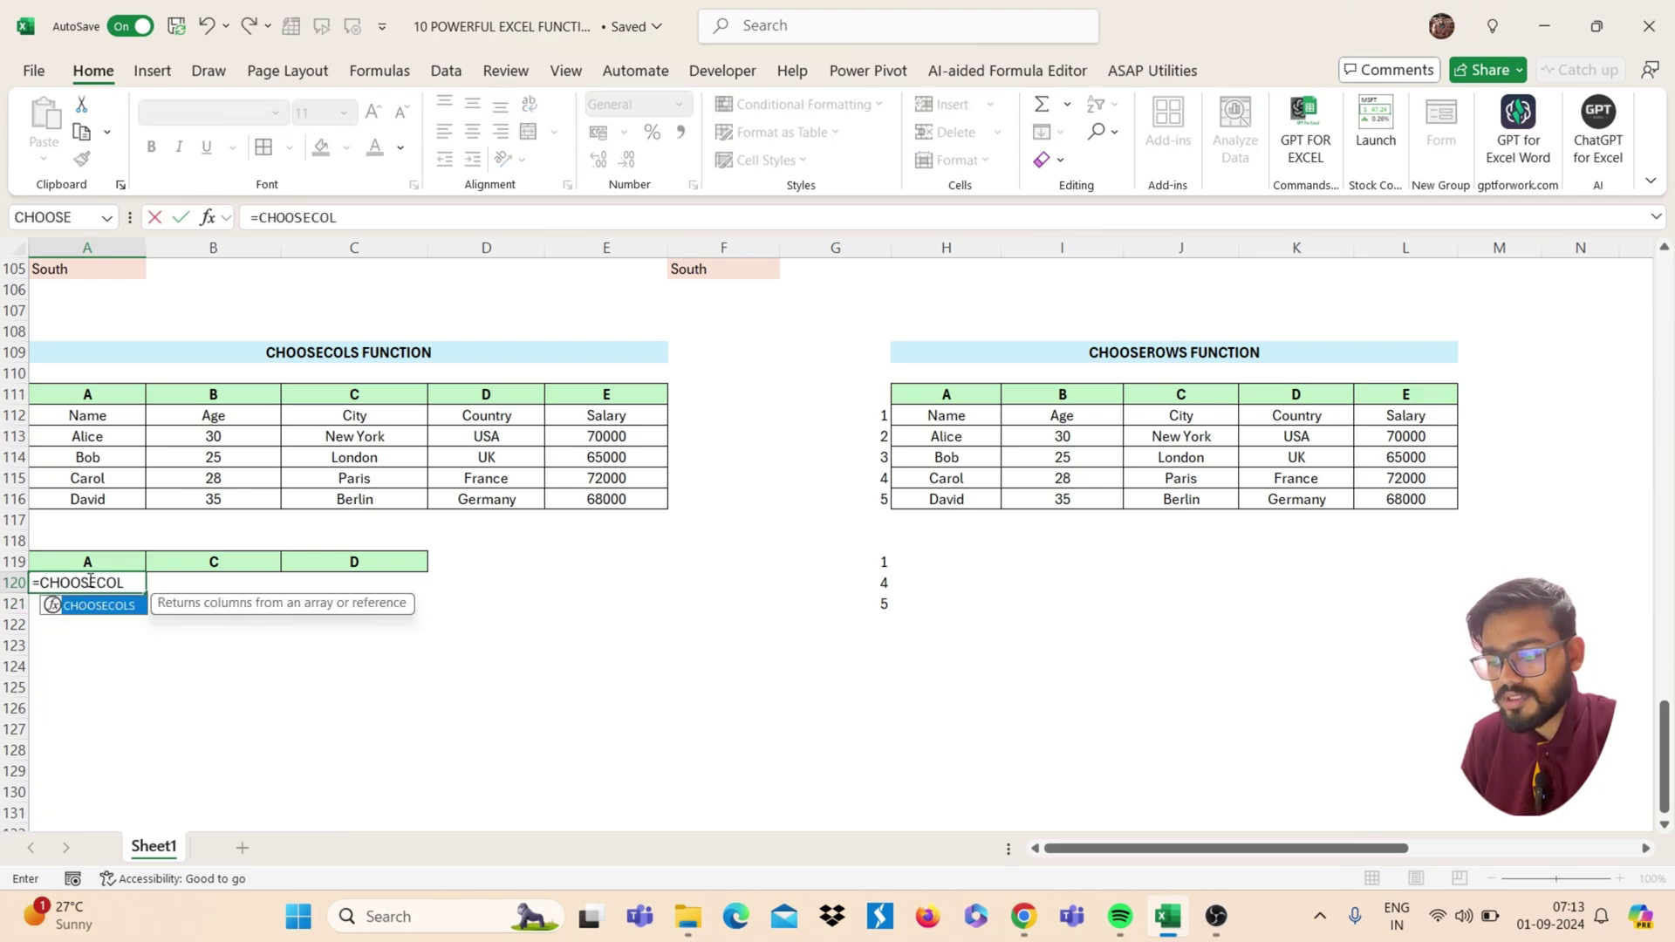
type("D")
key("BackSpace")
type("S")
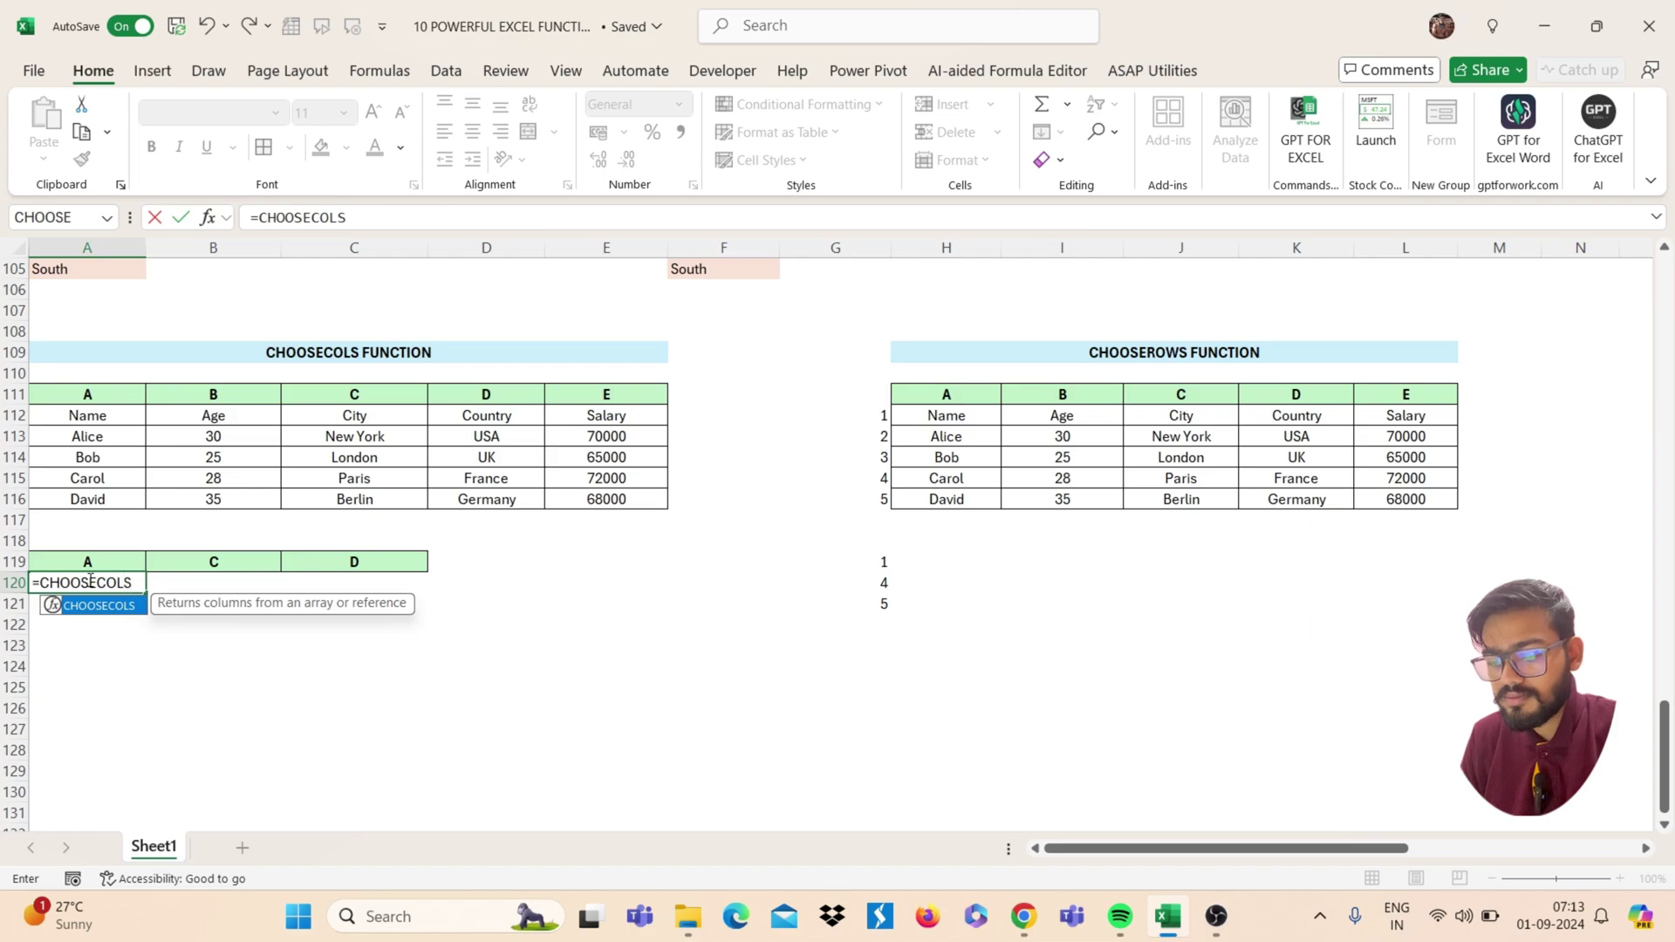
type("(")
left_click_drag(96, 415, 569, 499)
type(",1")
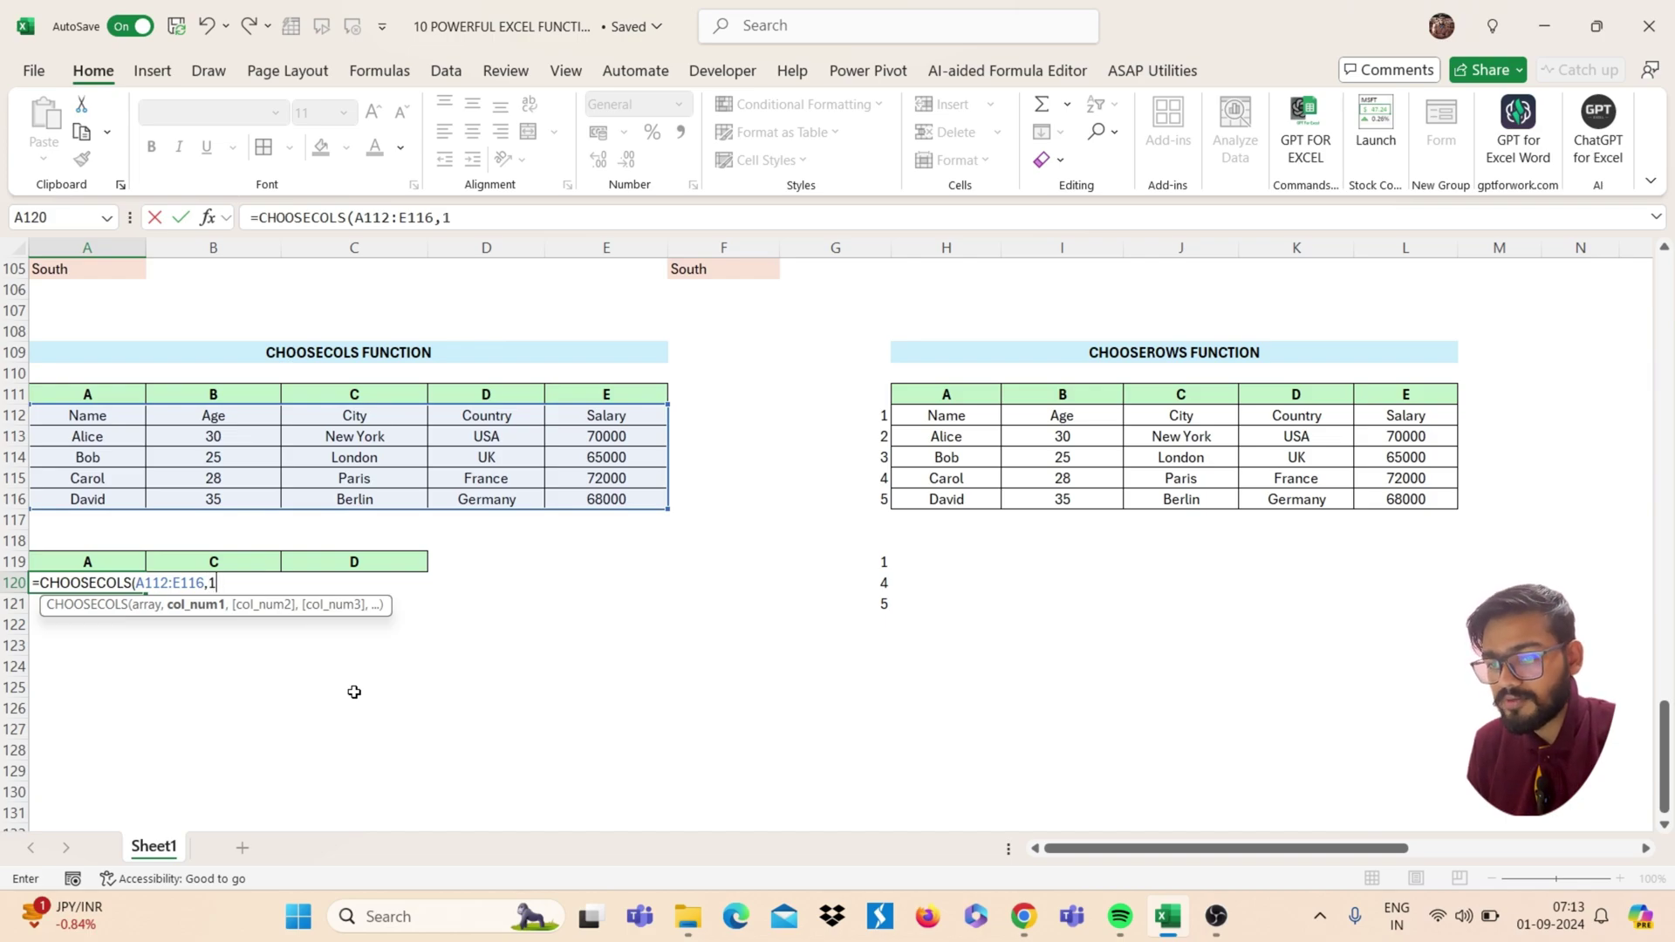
type(",3,4")
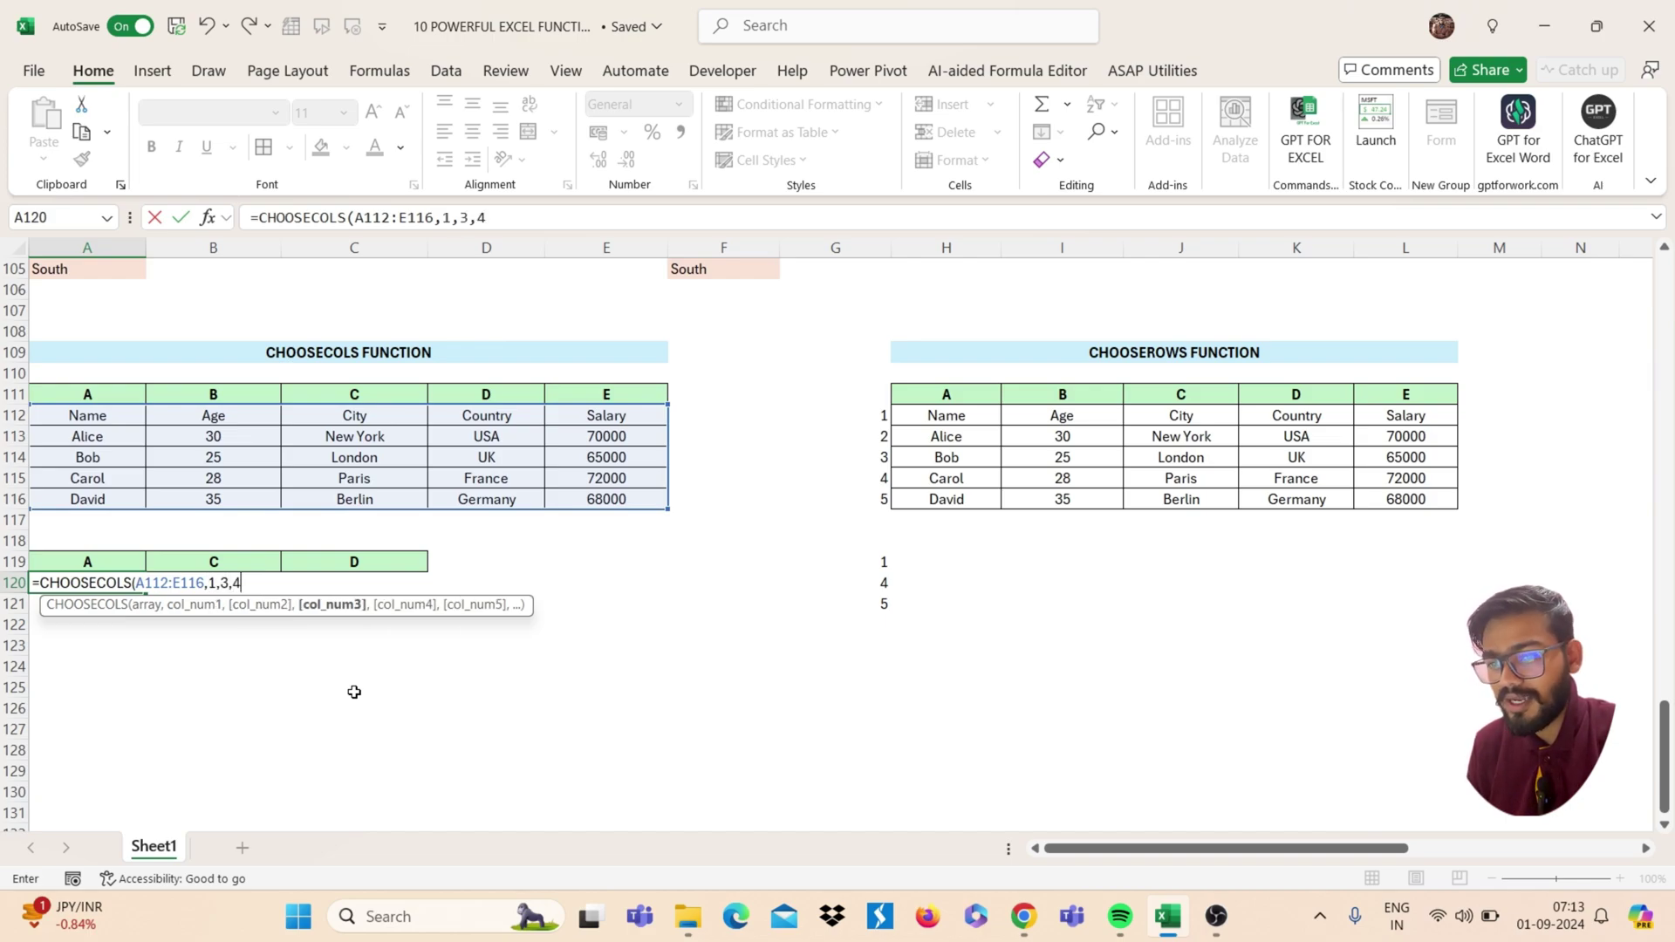
key("Return")
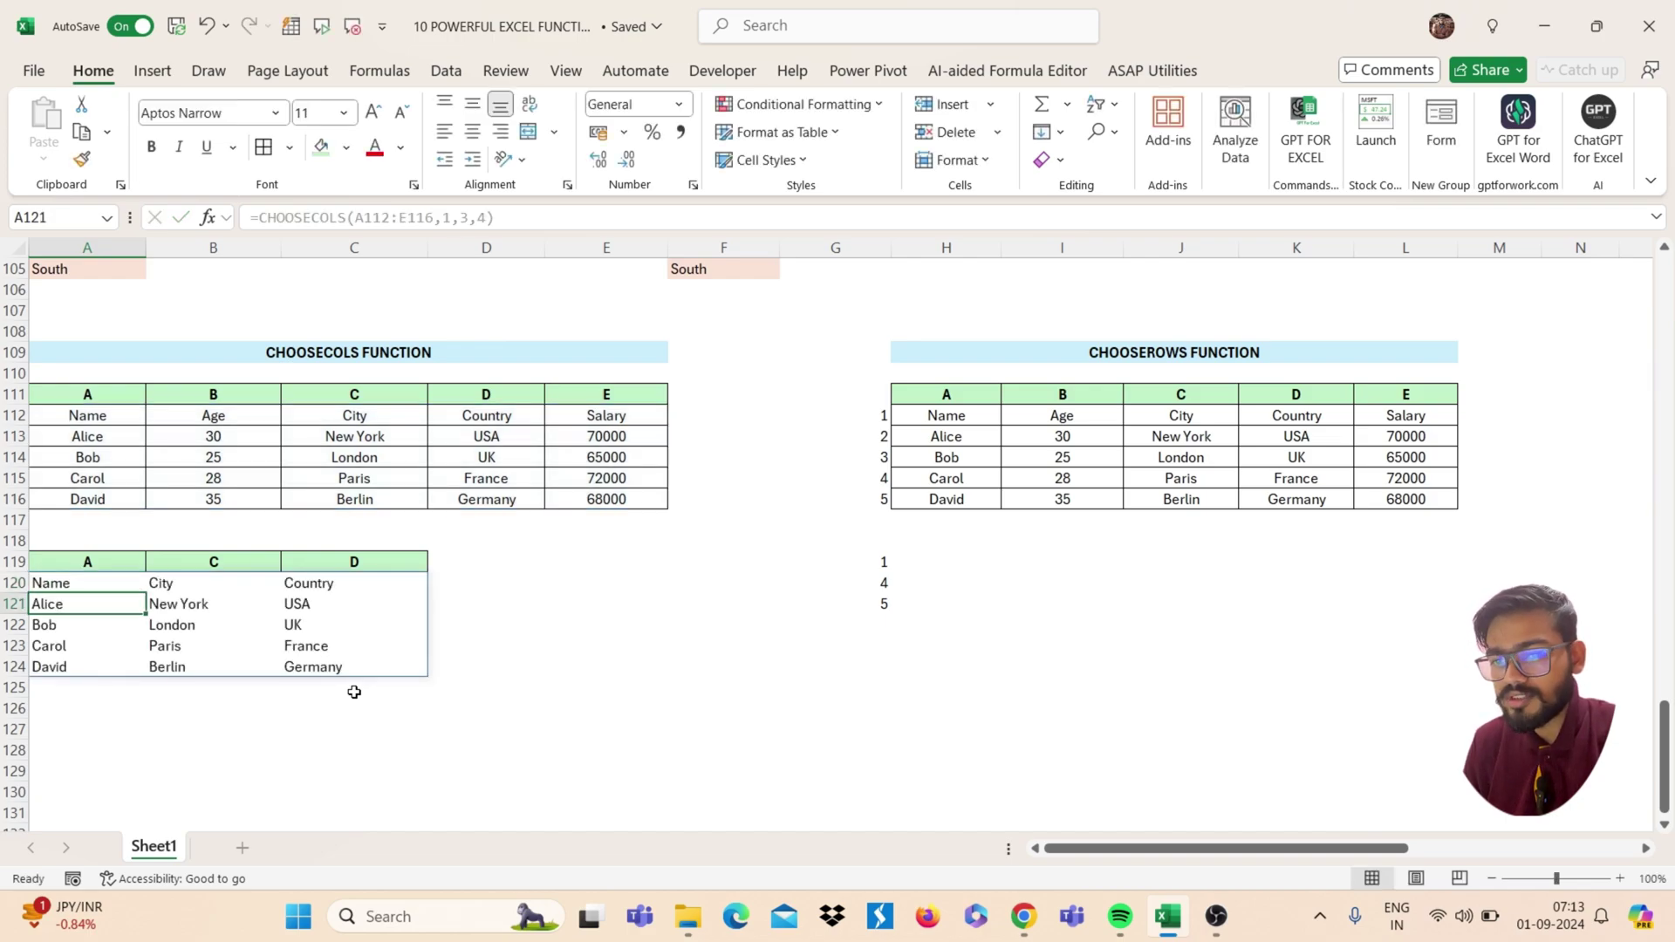
scroll(580, 430, "right", 3)
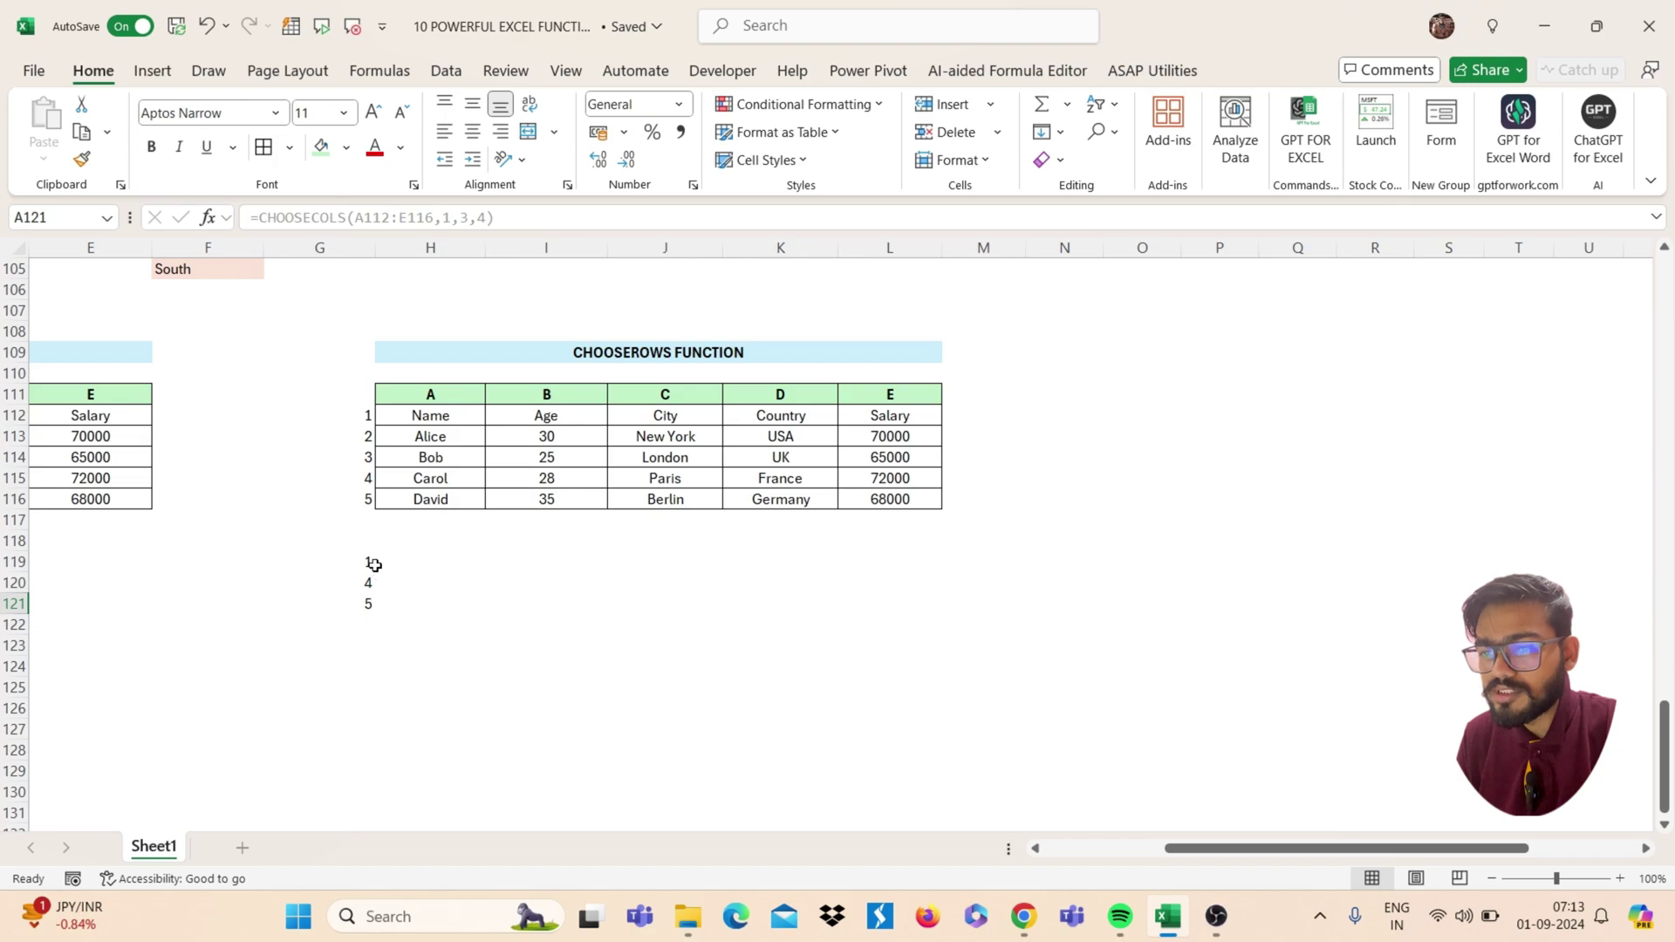
Enter =CHOOSEROWS(H112:L116,1,4,5) in H119 to return the header, Carol and David rows
left_click(417, 563)
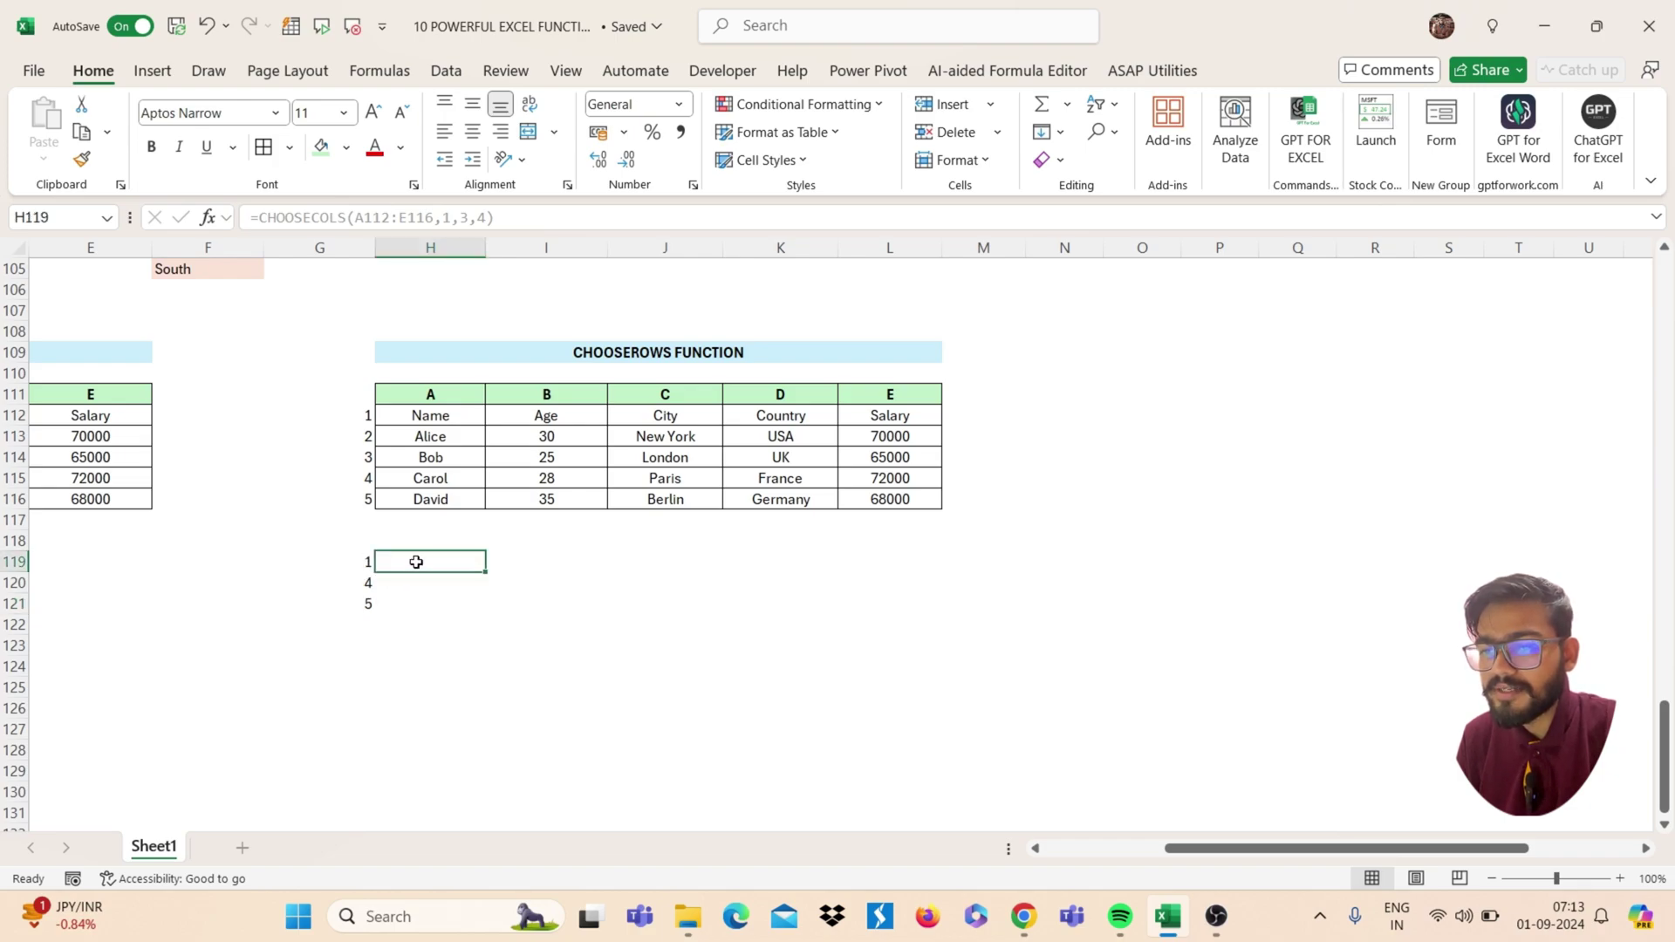
type("=CHOO")
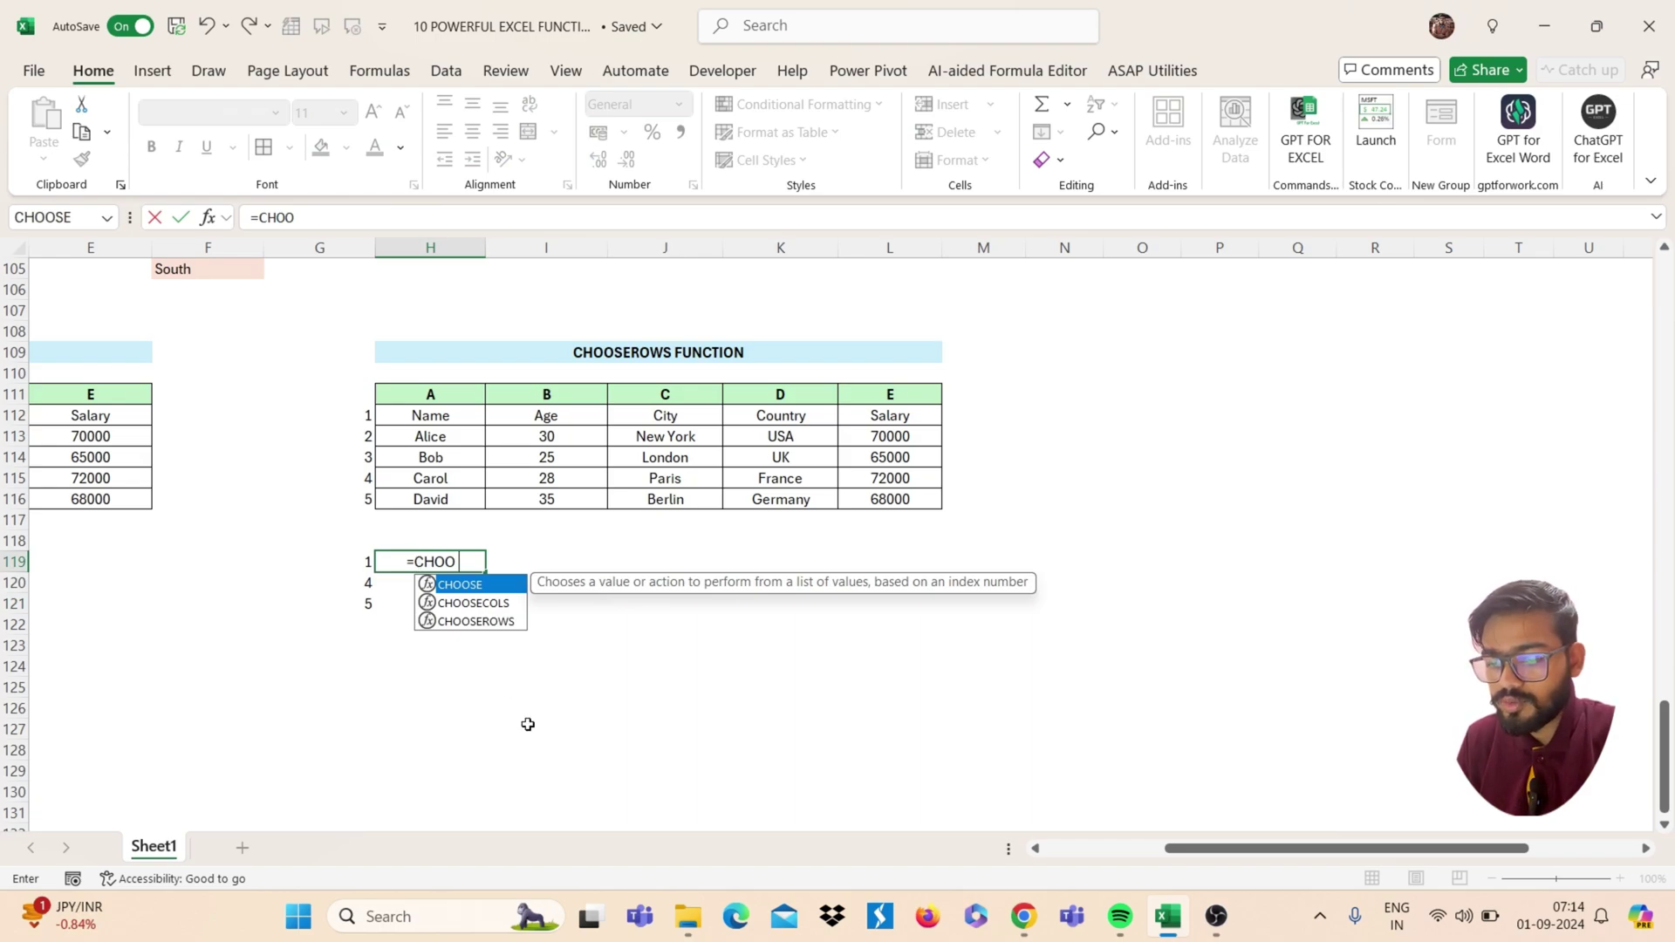
type("SEROWS")
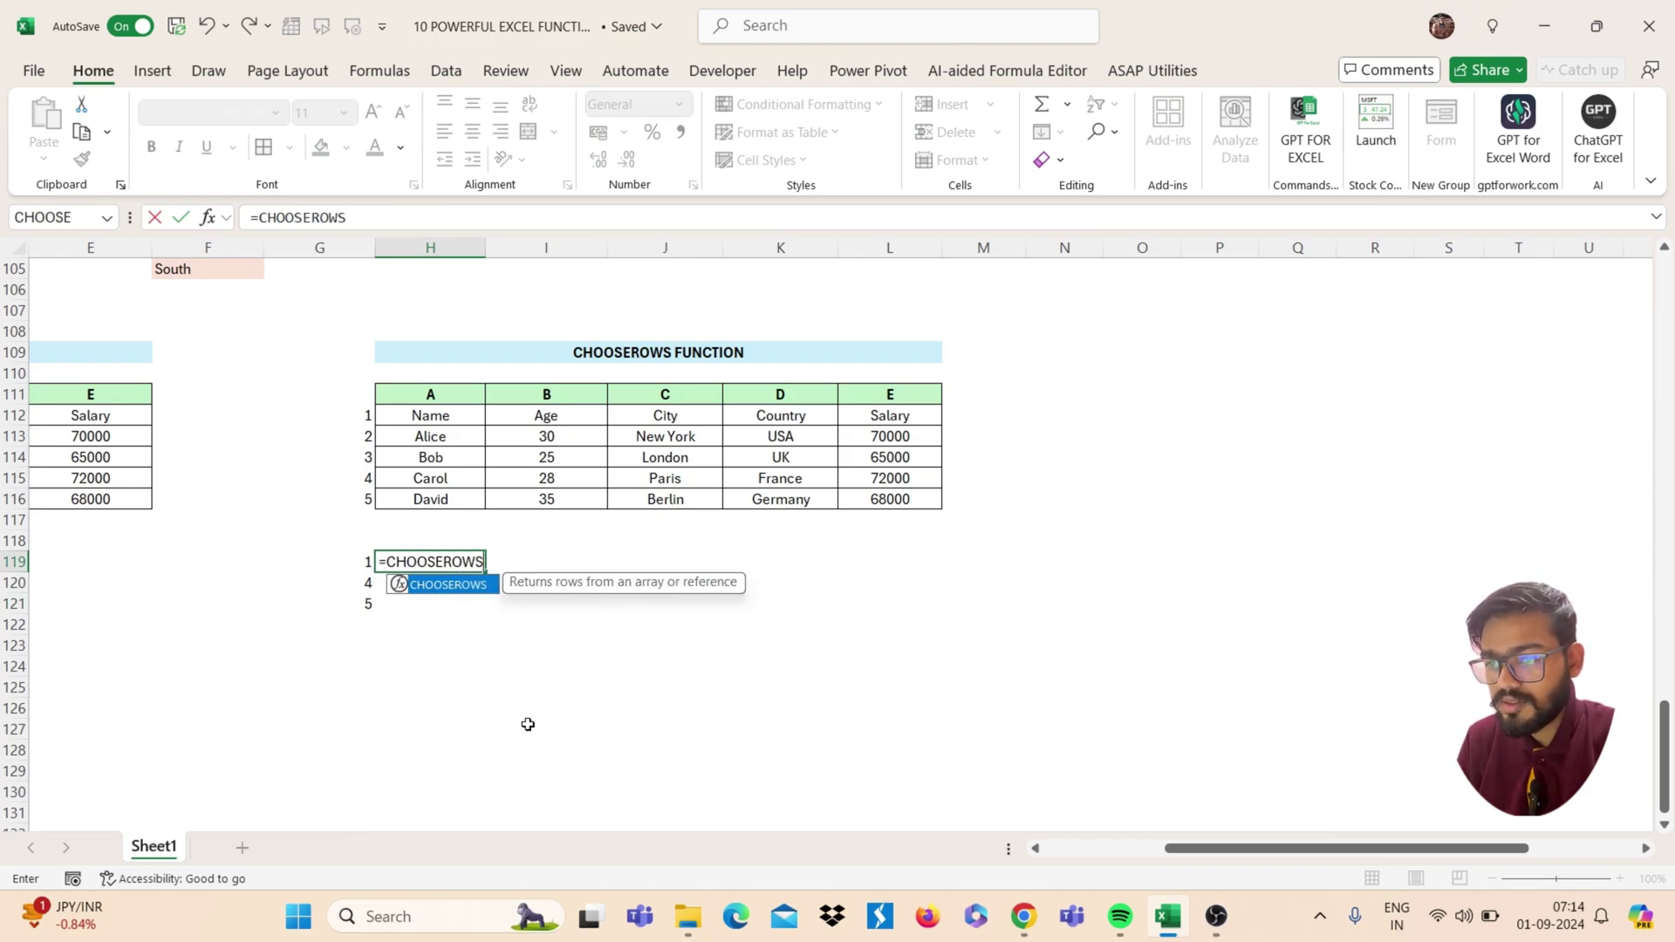
type("(")
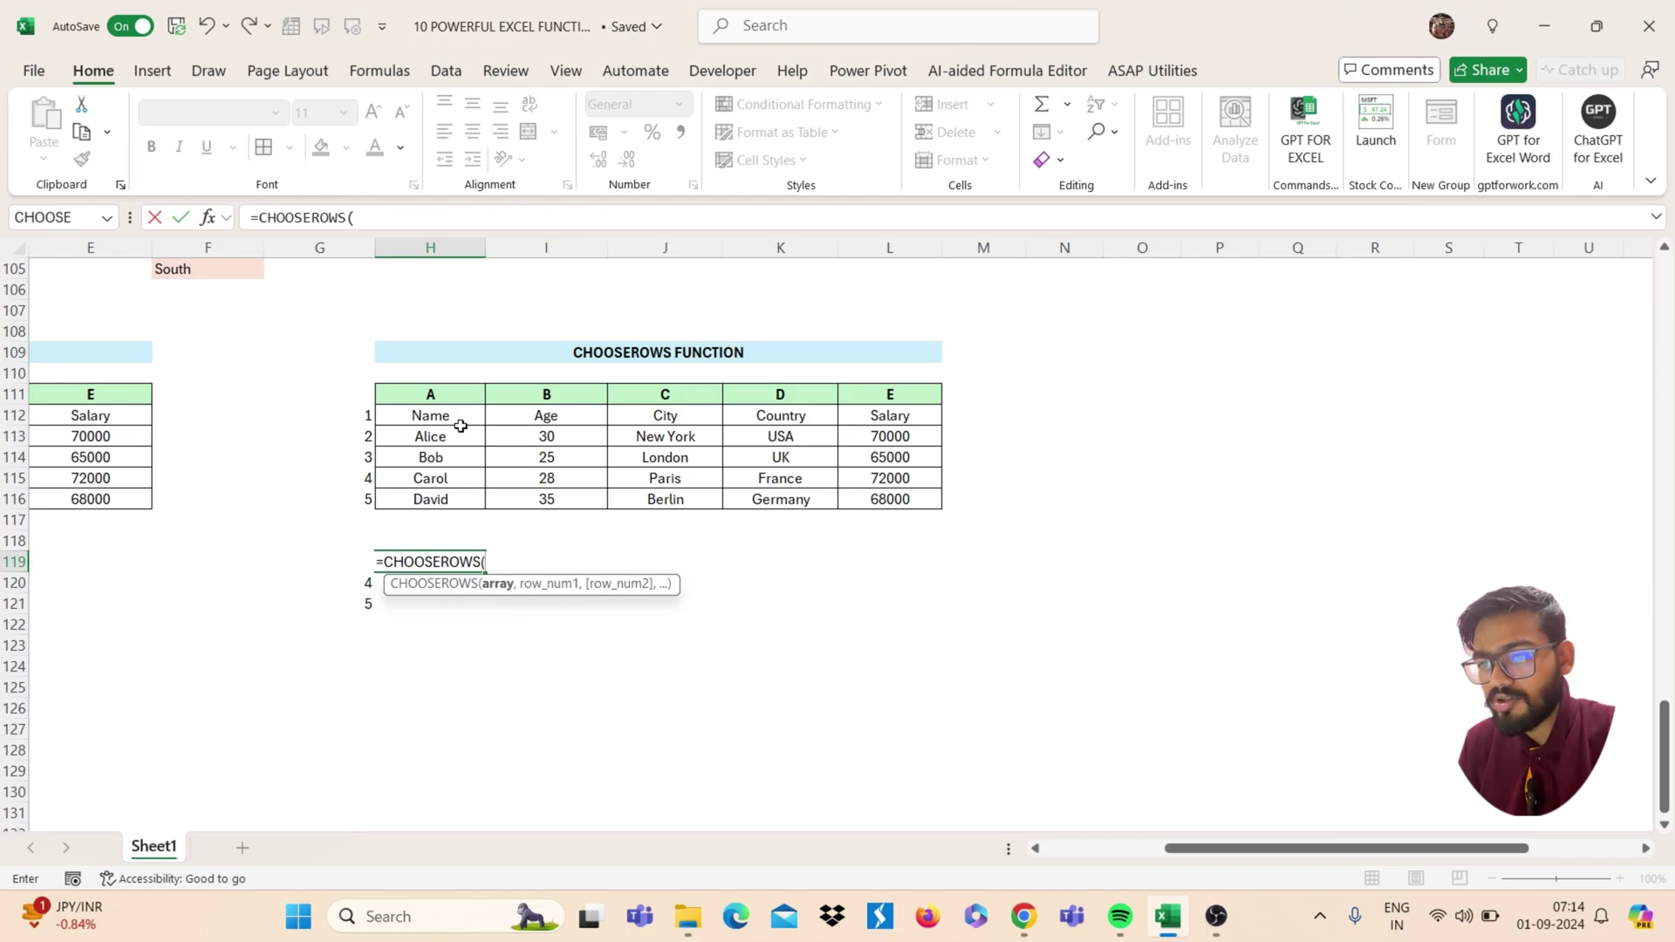
left_click_drag(463, 431, 889, 498)
type(",")
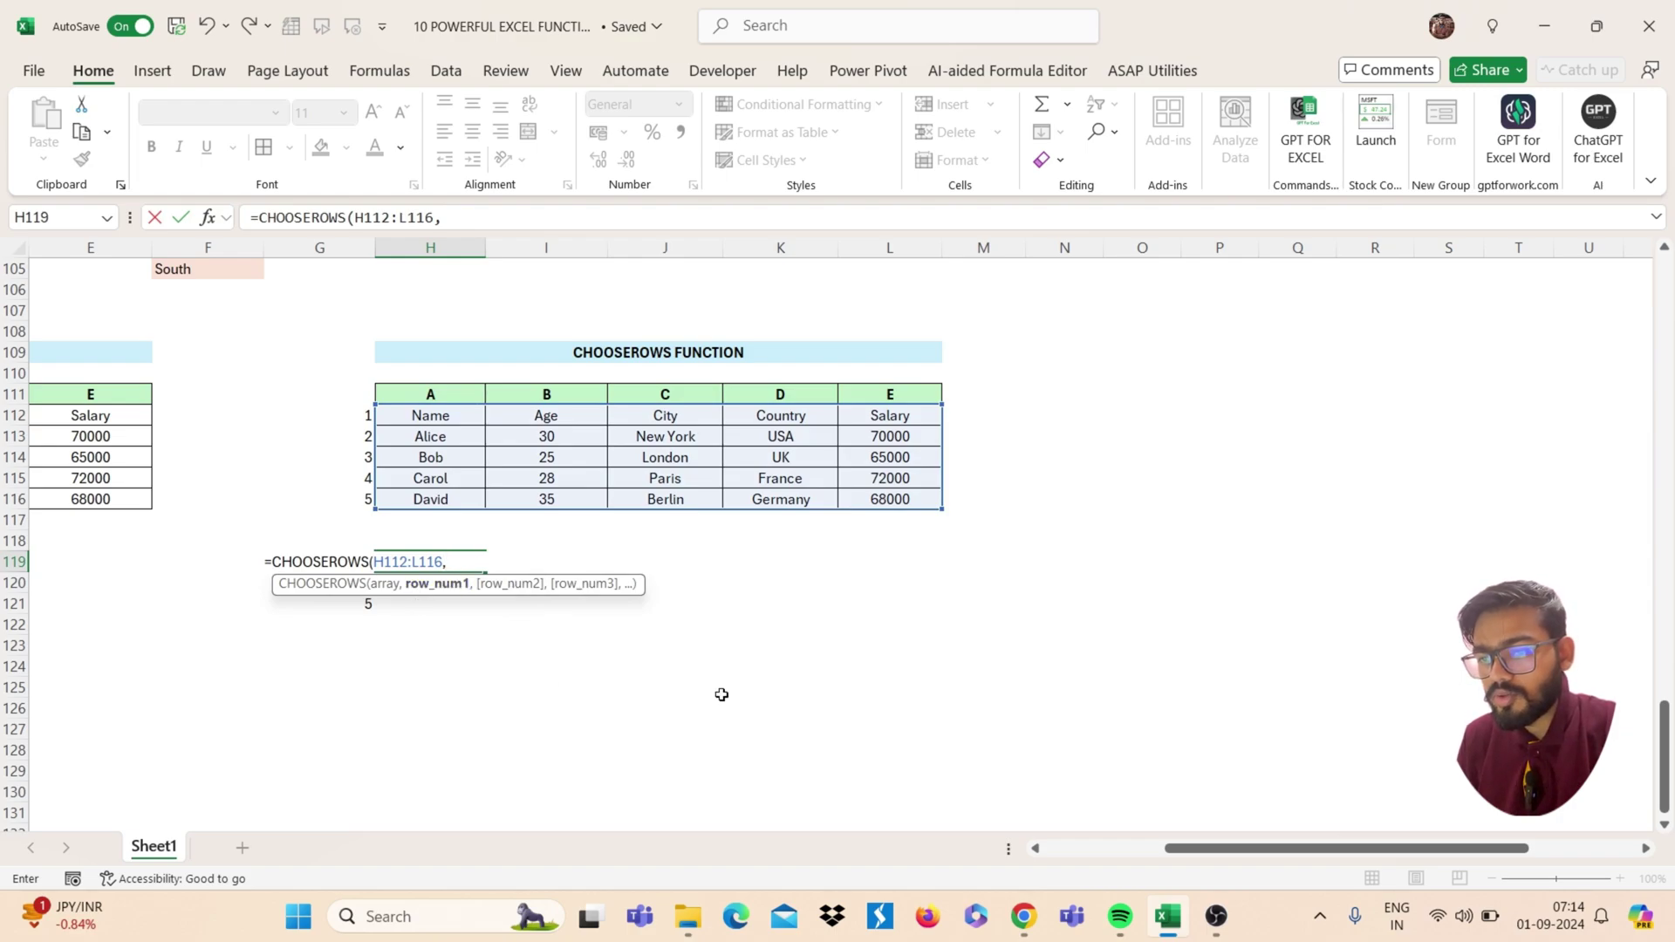
type("1,")
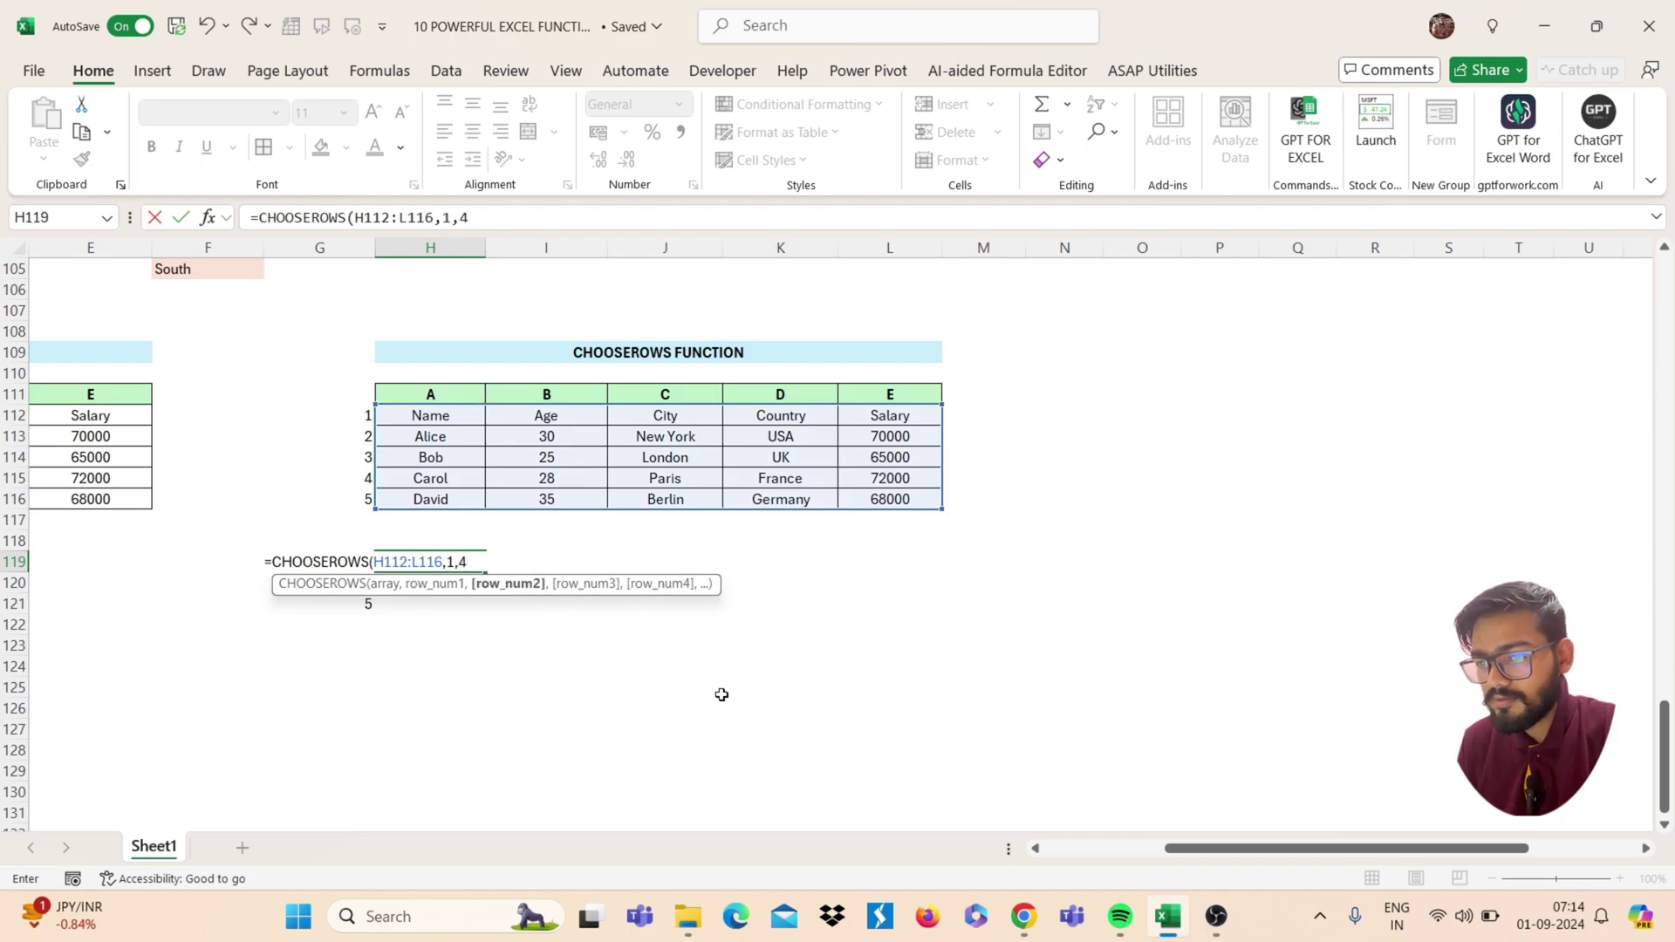
type("4M")
key("BackSpace")
type(",5")
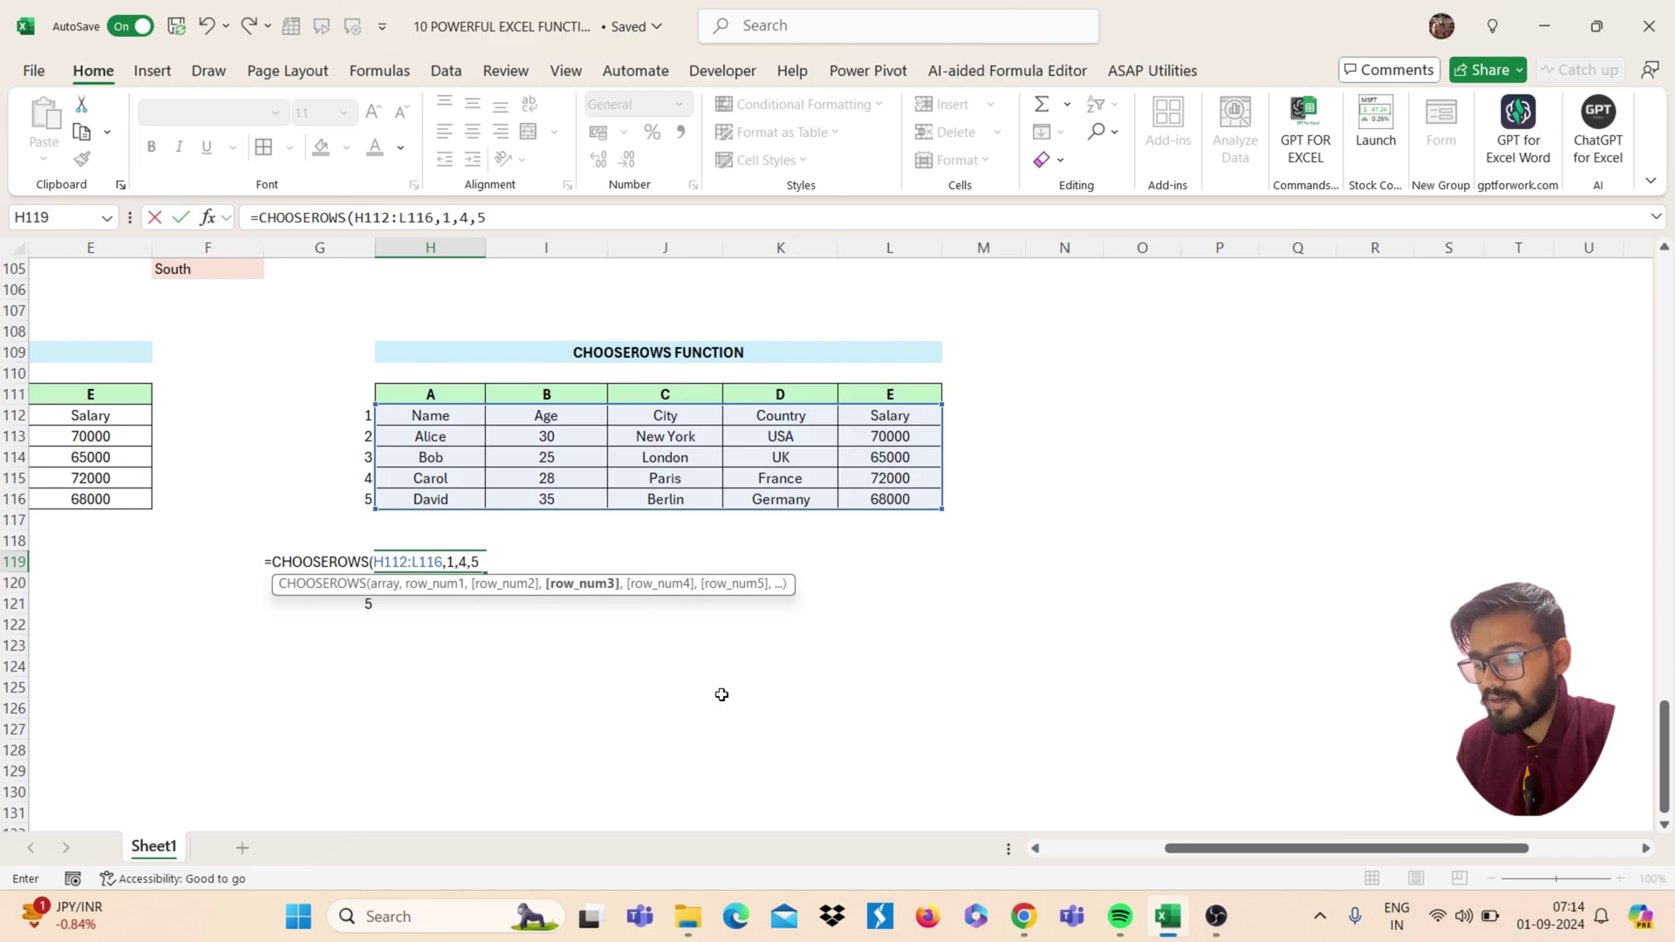
key("Return")
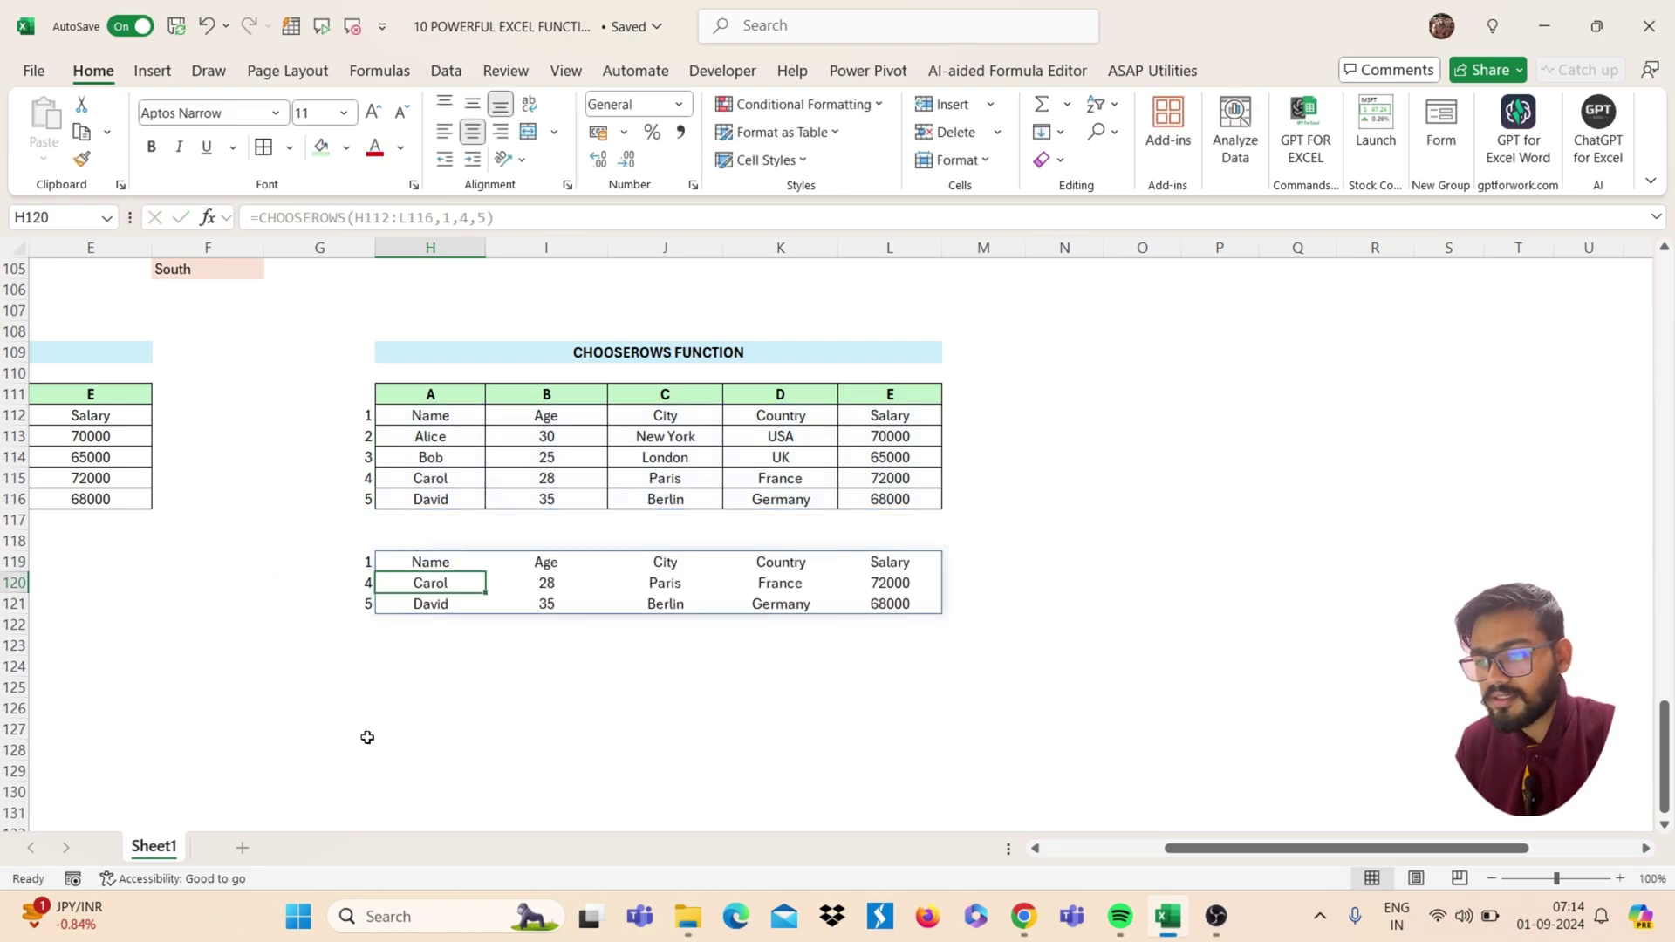